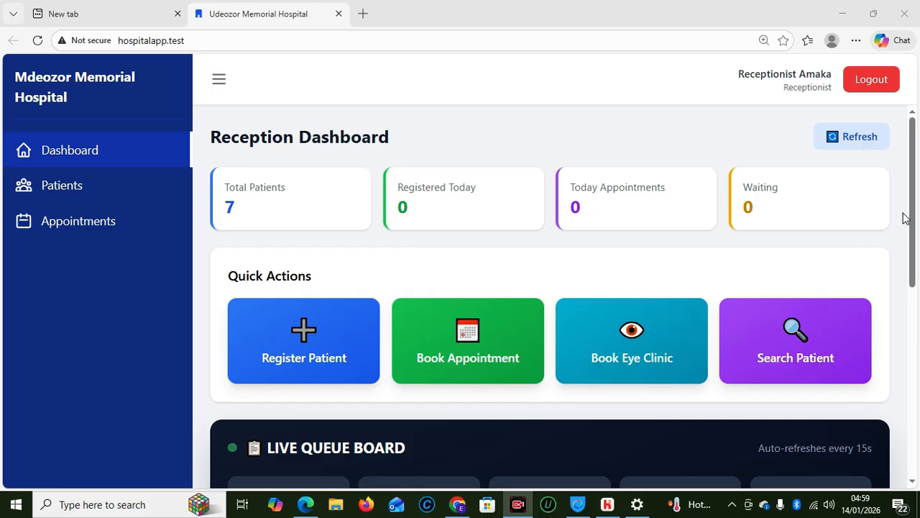
Log out and log back in with the saved reception login to return to the Reception Dashboard
{"action": "left_click", "coordinate": [918, 233]}
{"action": "scroll", "coordinate": [906, 333], "scroll_direction": "down", "scroll_amount": 3}
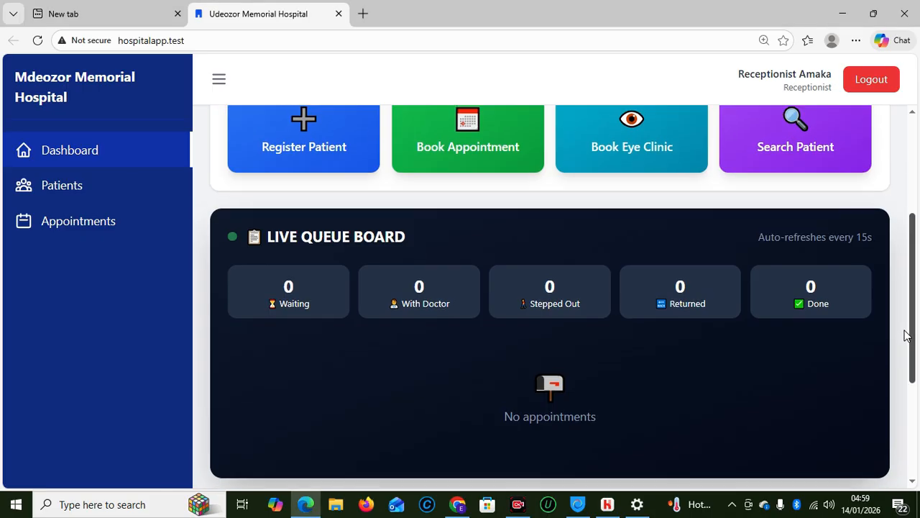
{"action": "scroll", "coordinate": [903, 186], "scroll_direction": "up", "scroll_amount": 3}
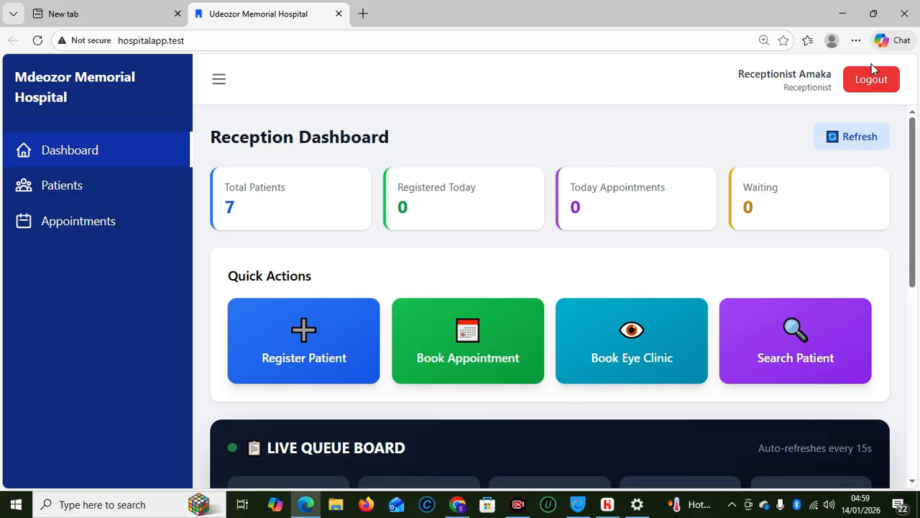
{"action": "left_click", "coordinate": [861, 81]}
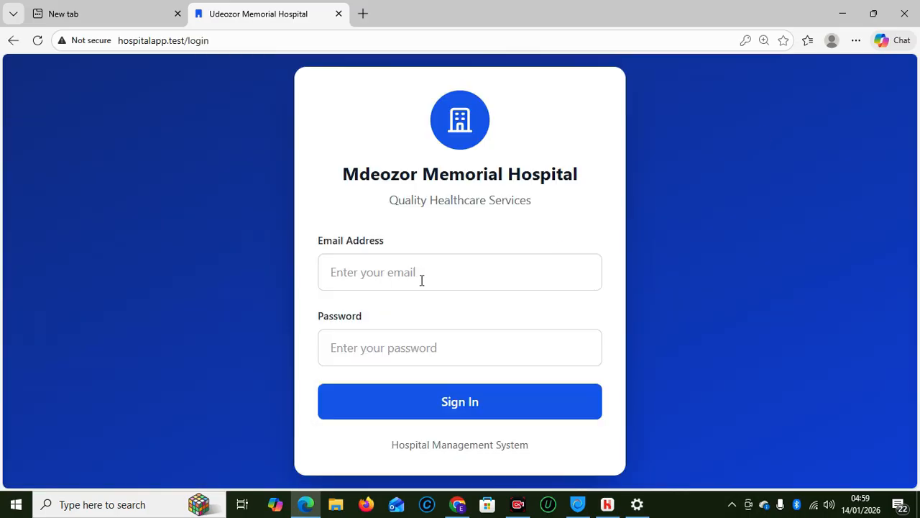
{"action": "left_click", "coordinate": [419, 279]}
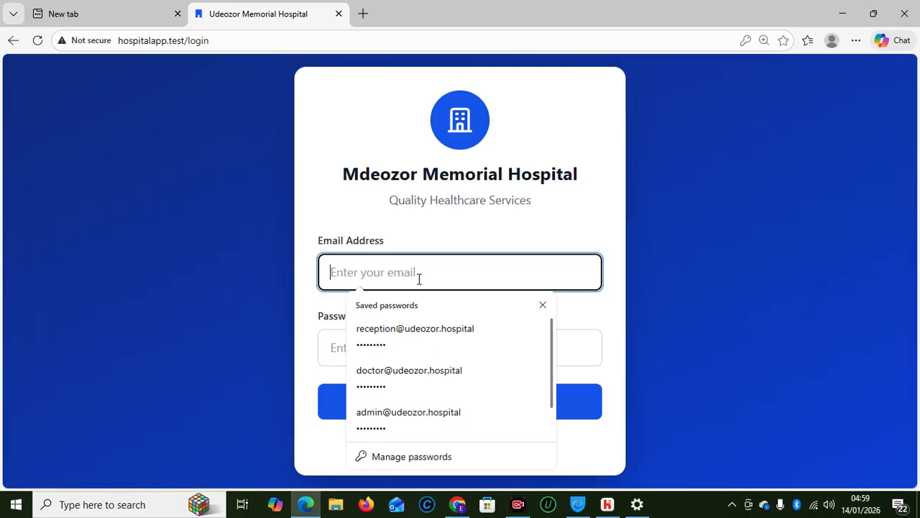
{"action": "left_click", "coordinate": [422, 332]}
{"action": "left_click", "coordinate": [477, 406]}
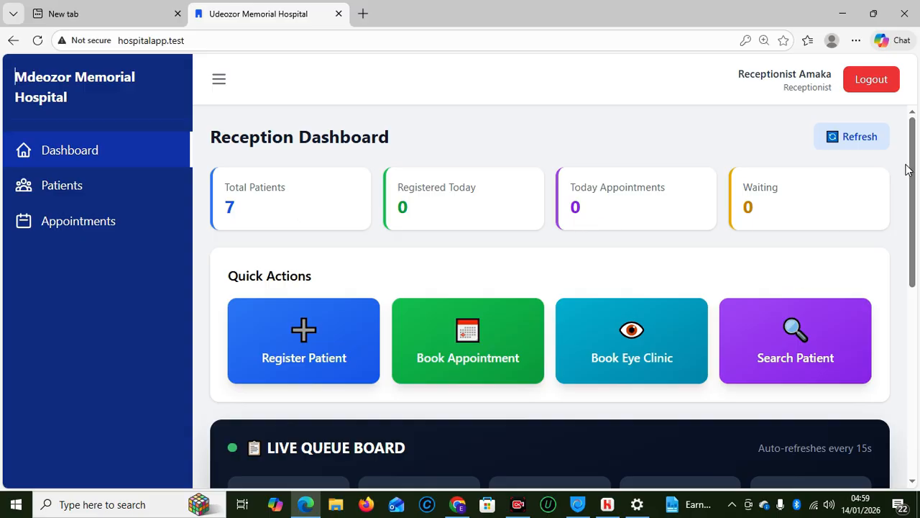
{"action": "left_click_drag", "start_coordinate": [917, 198], "coordinate": [917, 216]}
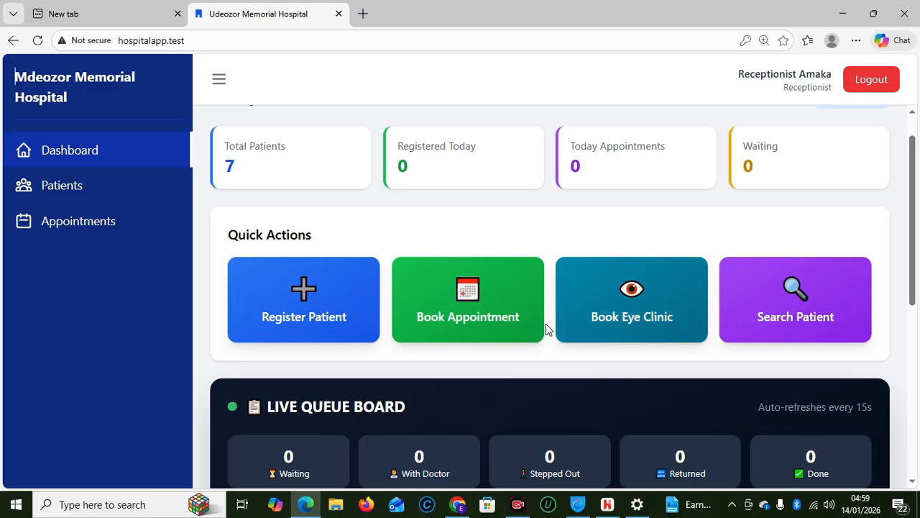
Open a new patient registration and enter the patient's first and last name
{"action": "left_click", "coordinate": [301, 307]}
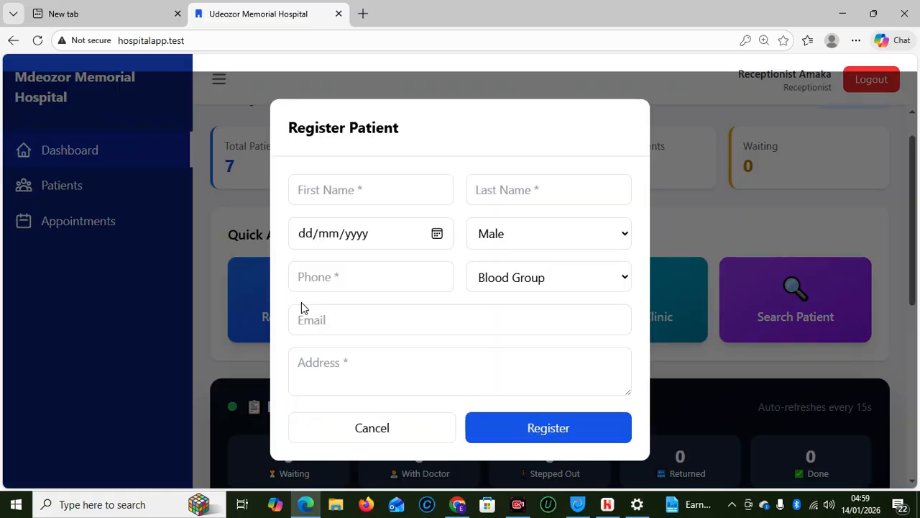
{"action": "left_click", "coordinate": [356, 199]}
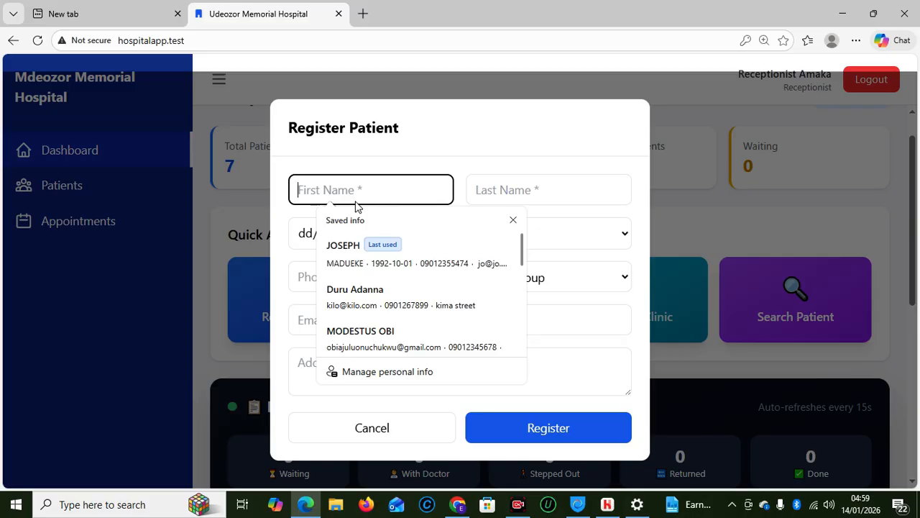
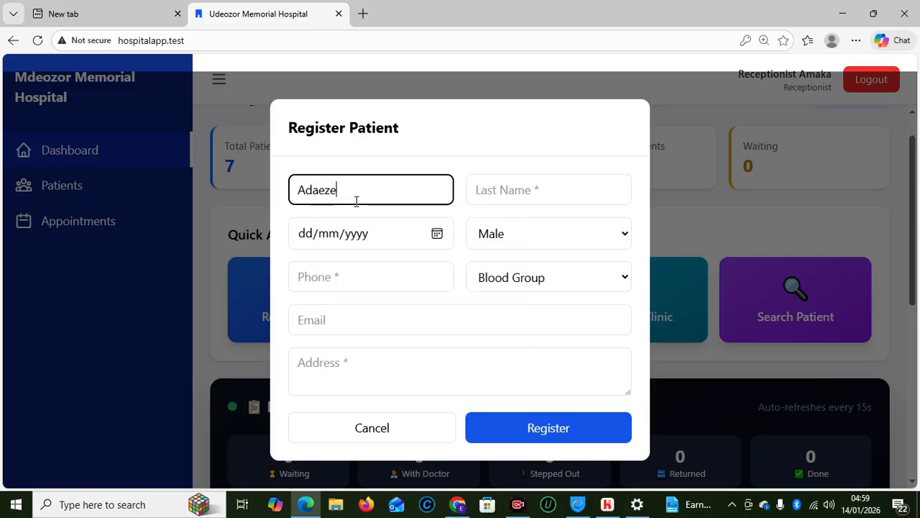
{"action": "key", "text": "Tab"}
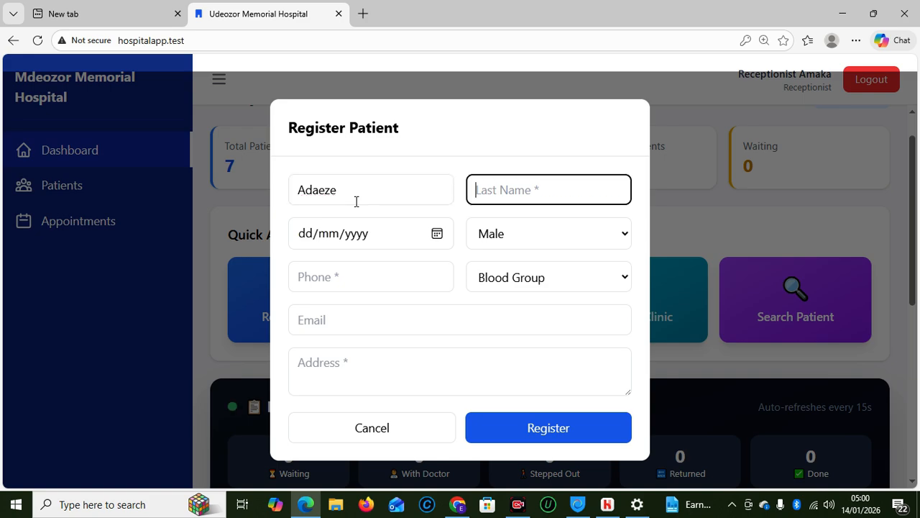
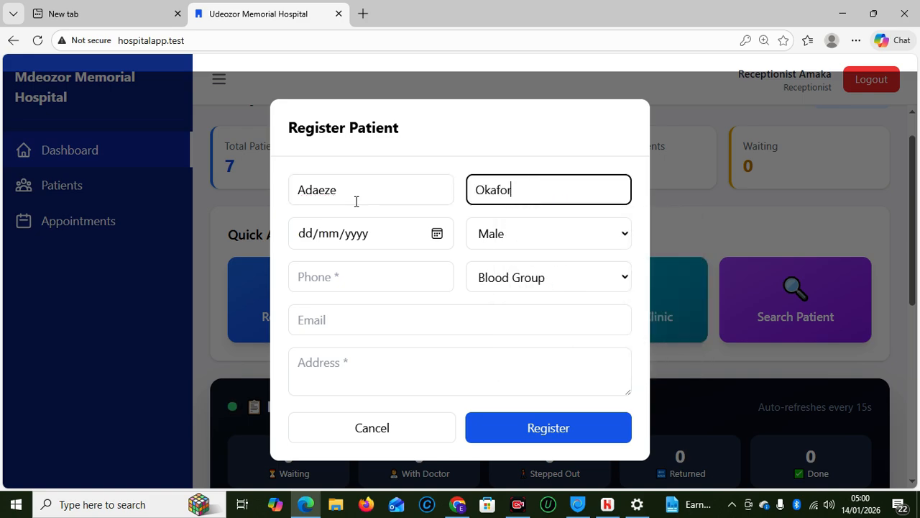
Enter the date of birth as 15/03/1985, correcting the mistyped day
{"action": "left_click", "coordinate": [308, 239]}
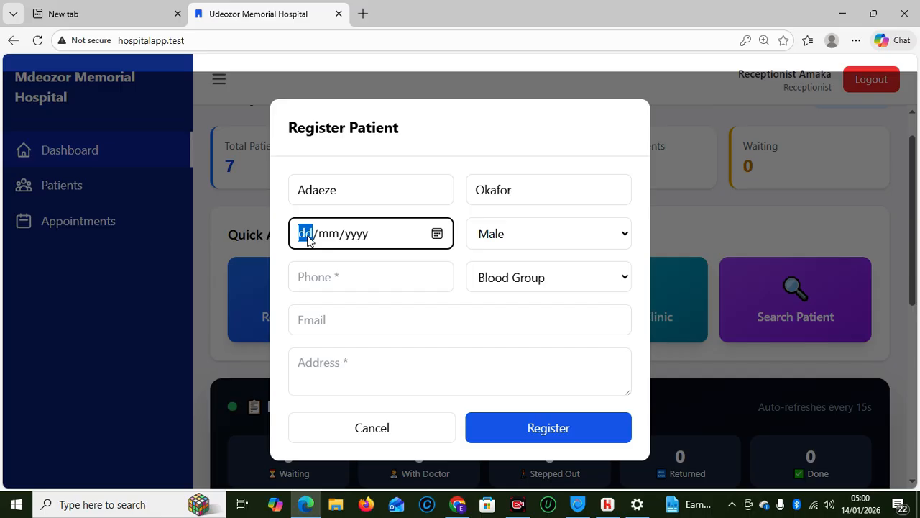
{"action": "type", "text": "12/mm/yyyy"}
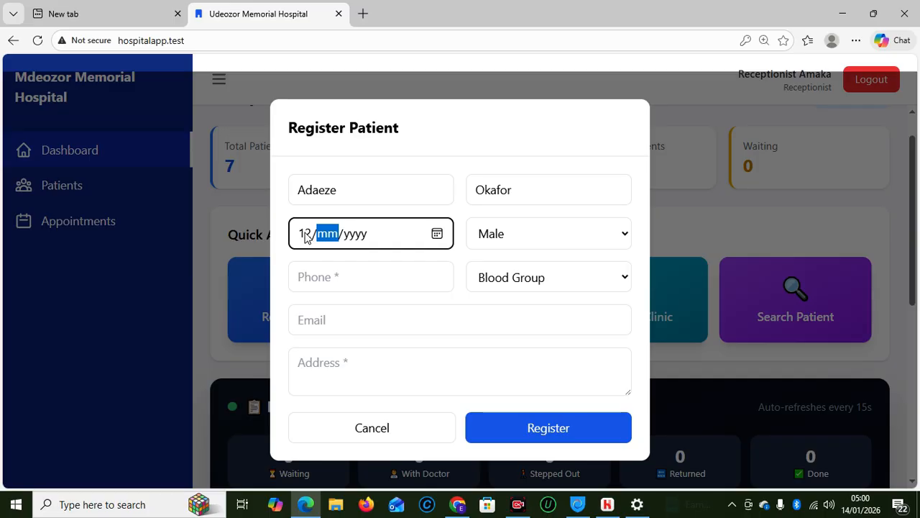
{"action": "left_click", "coordinate": [305, 238]}
{"action": "type", "text": "15"}
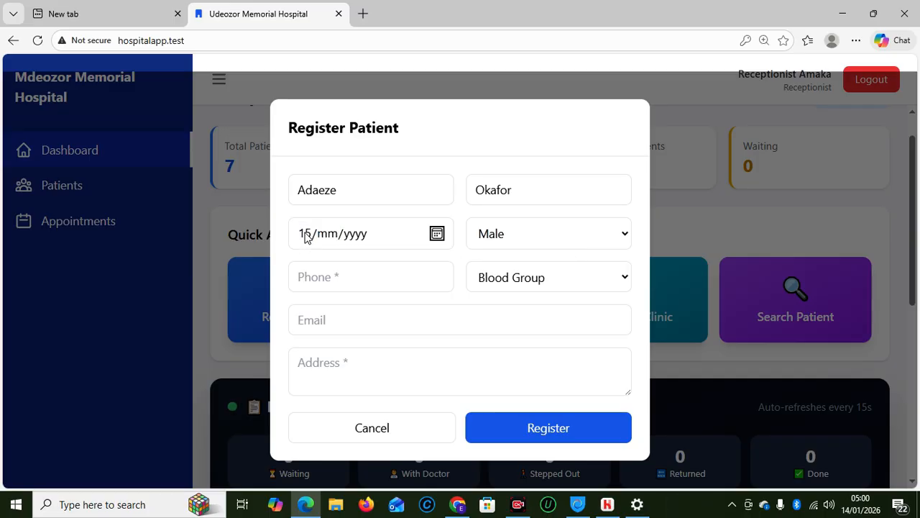
{"action": "left_click", "coordinate": [327, 240]}
{"action": "type", "text": "03/"}
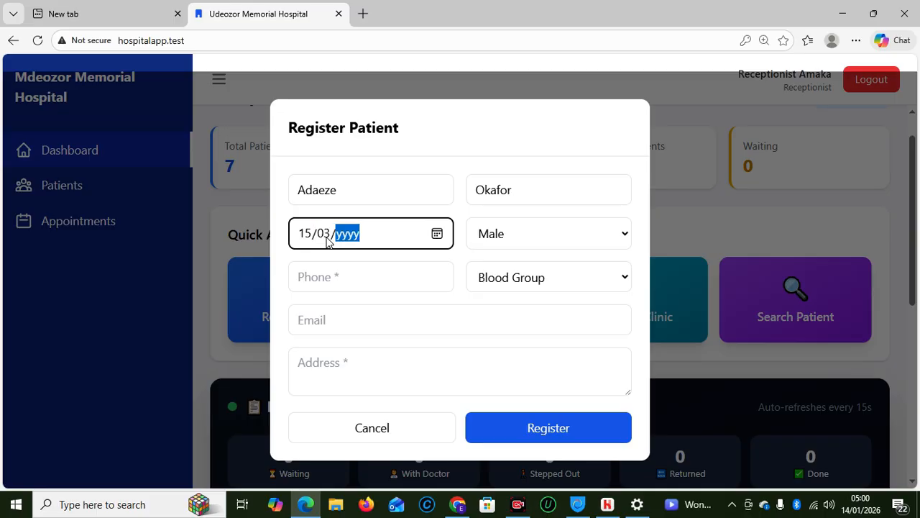
{"action": "type", "text": "1985"}
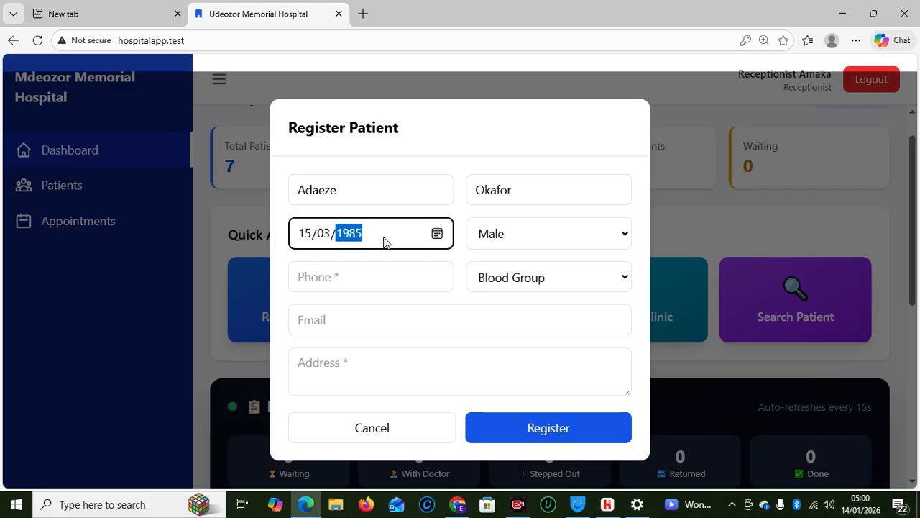
Set sex to Female, enter the patient's phone number, and choose blood group O+
{"action": "left_click", "coordinate": [553, 244]}
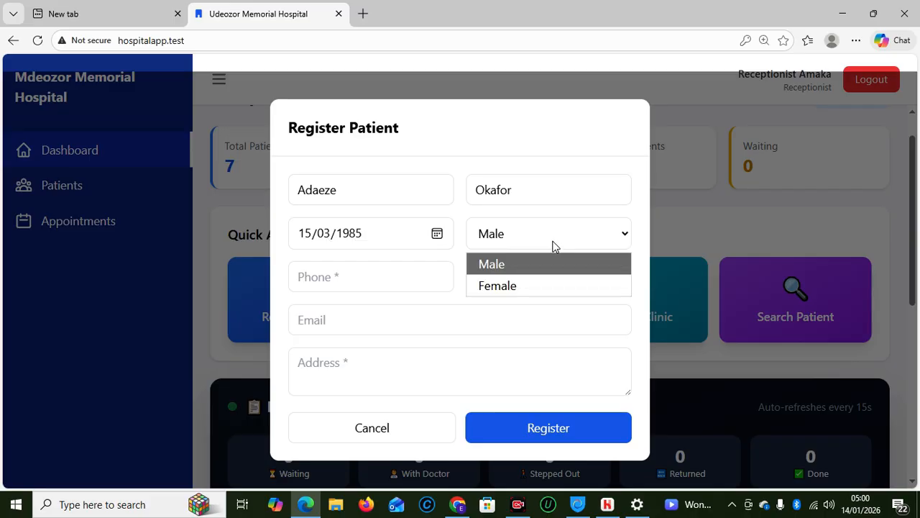
{"action": "left_click", "coordinate": [507, 286]}
{"action": "left_click", "coordinate": [376, 278]}
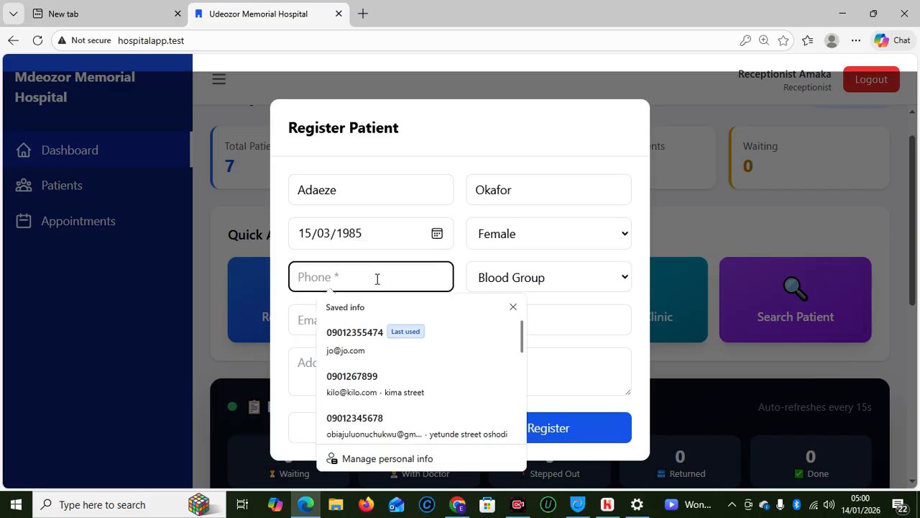
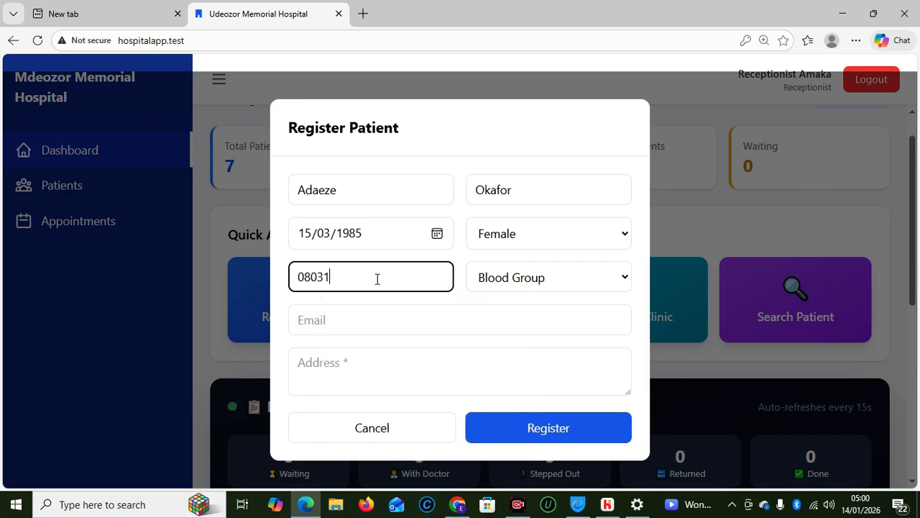
{"action": "left_click", "coordinate": [538, 286]}
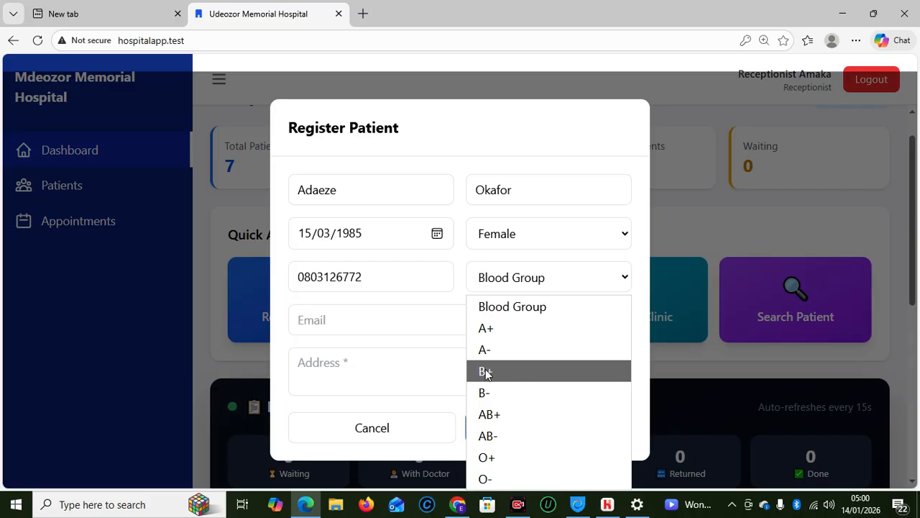
{"action": "left_click", "coordinate": [482, 456]}
Enter the patient's email, fill the address from a saved autofill entry, and submit the registration
{"action": "left_click", "coordinate": [321, 321]}
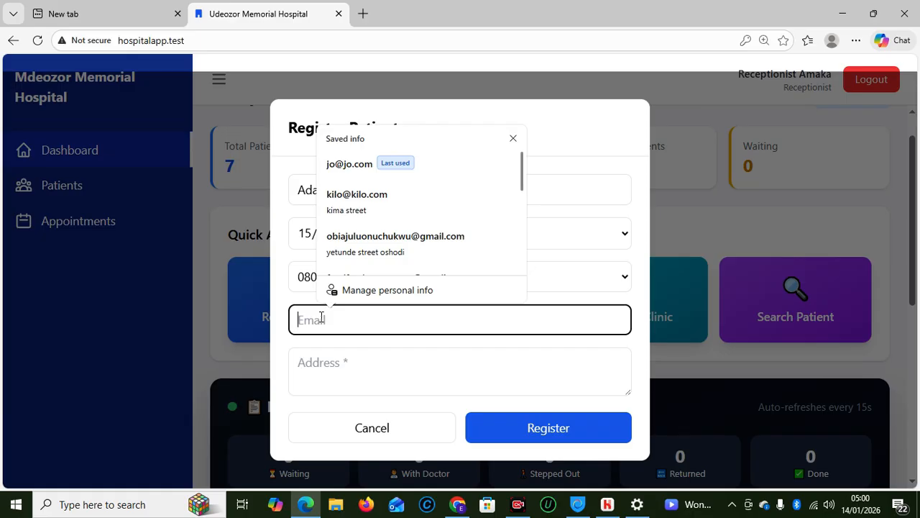
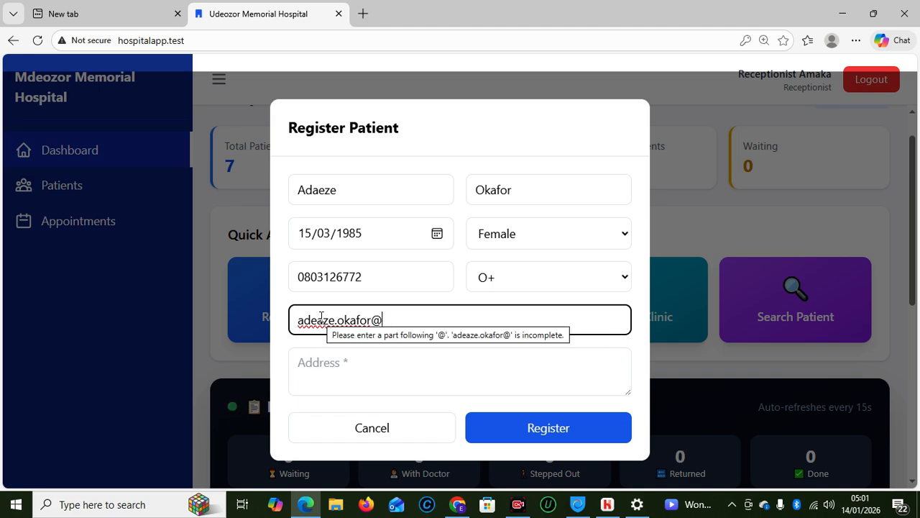
{"action": "left_click", "coordinate": [353, 372]}
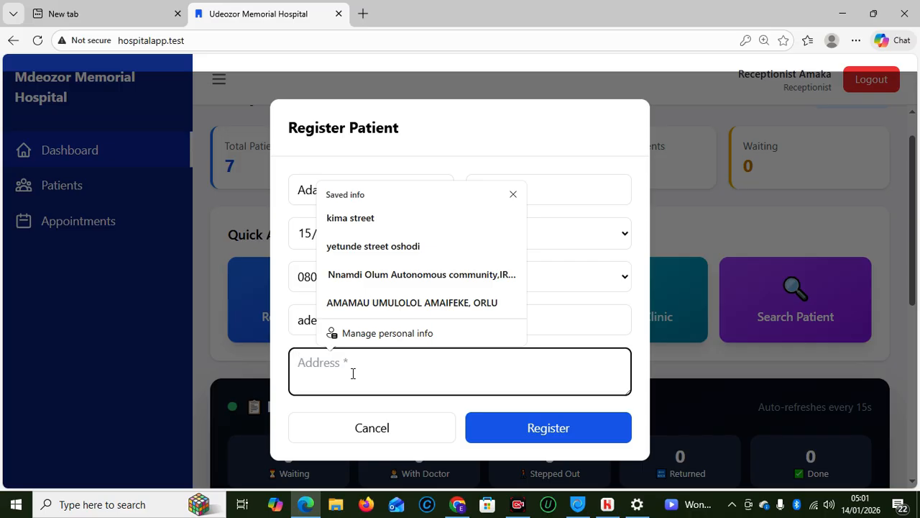
{"action": "type", "text": "Chi"}
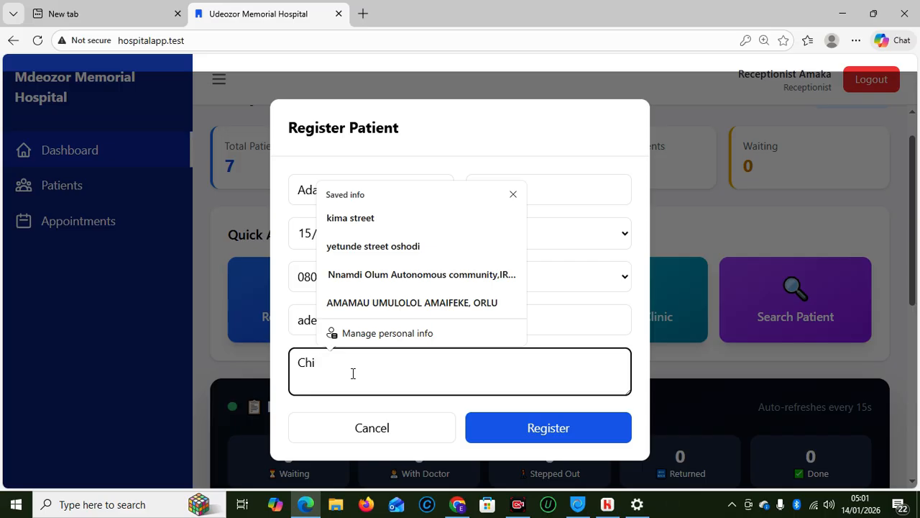
{"action": "type", "text": "di stree"}
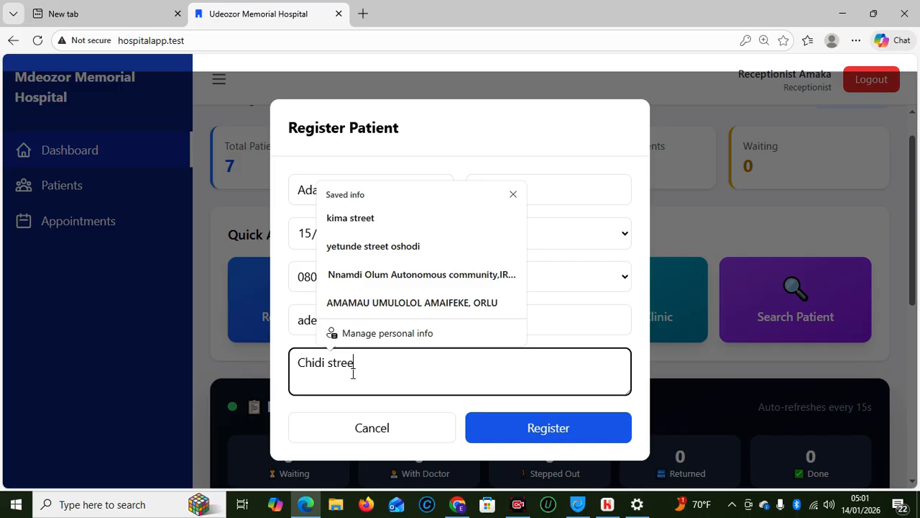
{"action": "left_click", "coordinate": [341, 256]}
{"action": "left_click", "coordinate": [516, 434]}
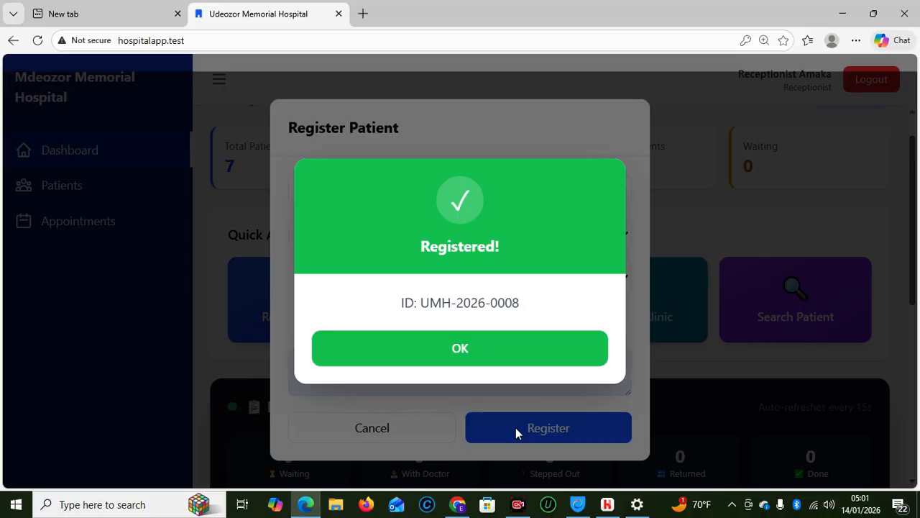
Select the newly issued patient ID text, then dismiss the Registered! confirmation
{"action": "left_click", "coordinate": [526, 303]}
{"action": "triple_click", "coordinate": [478, 297]}
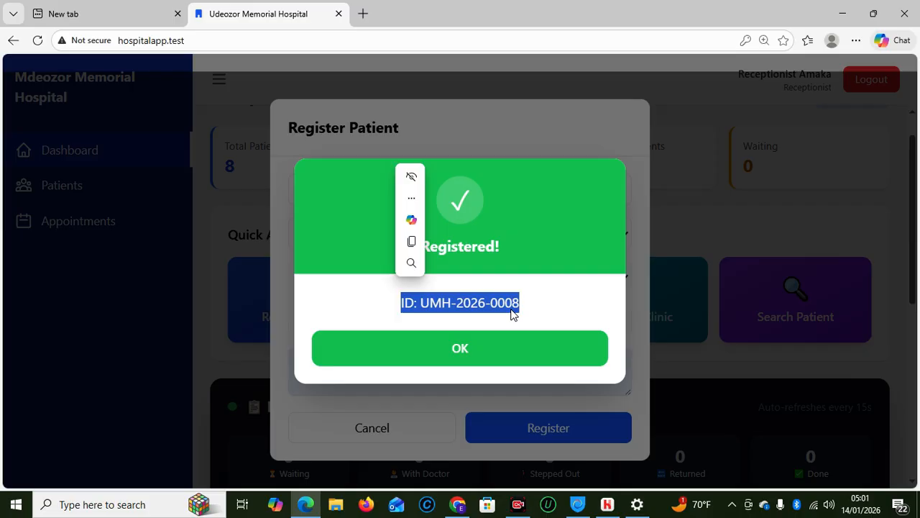
{"action": "left_click", "coordinate": [378, 312]}
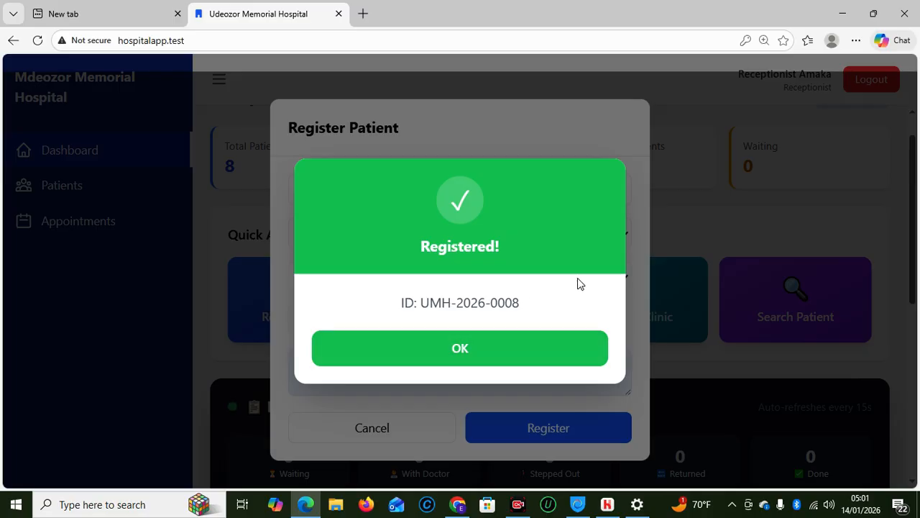
{"action": "left_click", "coordinate": [482, 355]}
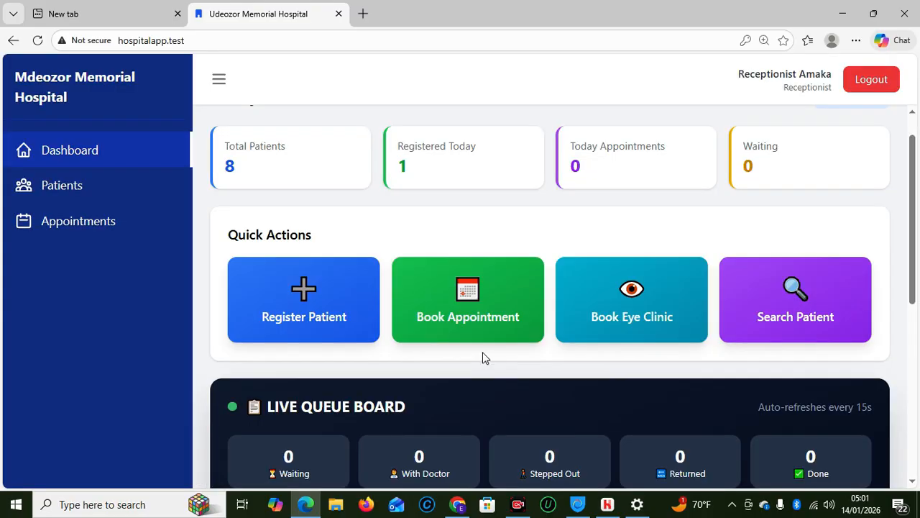
Scroll down to Today's Patients and start booking for the new patient via the Book button
{"action": "left_click_drag", "start_coordinate": [919, 240], "coordinate": [919, 310]}
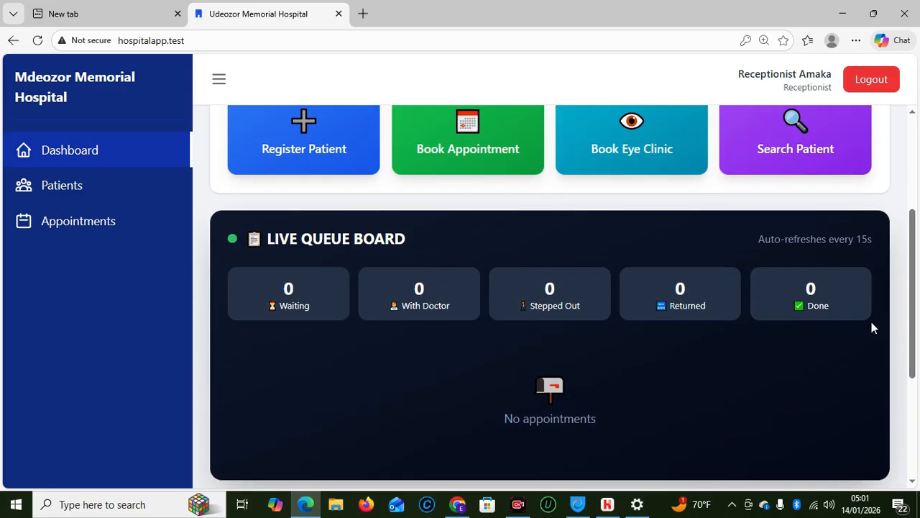
{"action": "left_click_drag", "start_coordinate": [916, 241], "coordinate": [897, 361]}
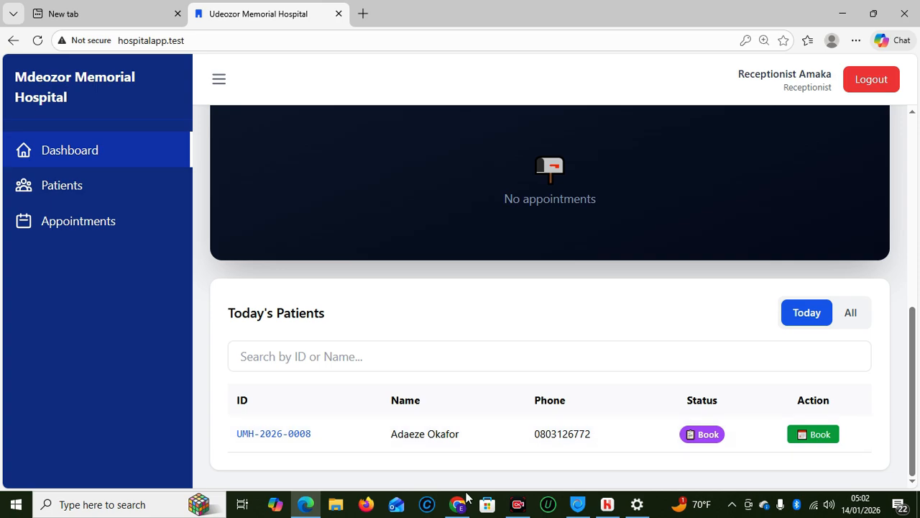
{"action": "left_click", "coordinate": [804, 436]}
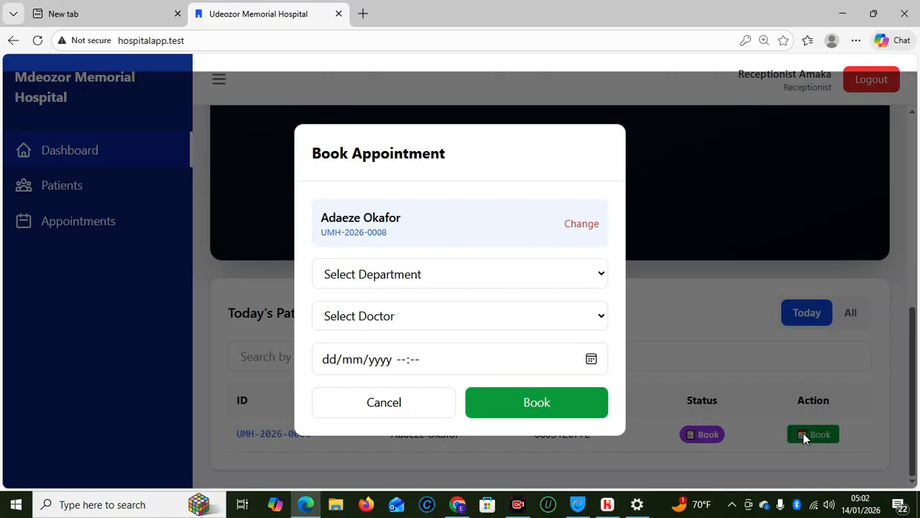
Book a General Medicine appointment with the first listed doctor for today, 14/01/2026 05:02
{"action": "left_click", "coordinate": [404, 280]}
{"action": "left_click", "coordinate": [392, 352]}
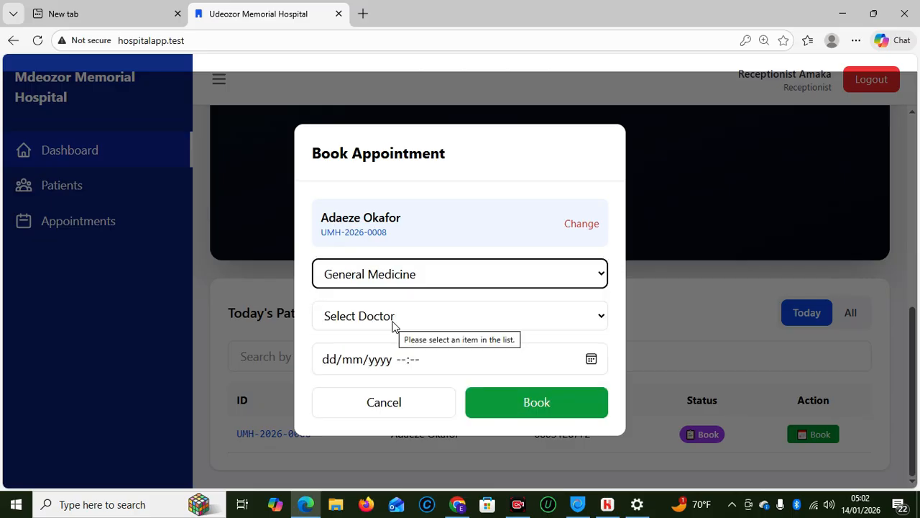
{"action": "left_click", "coordinate": [393, 322]}
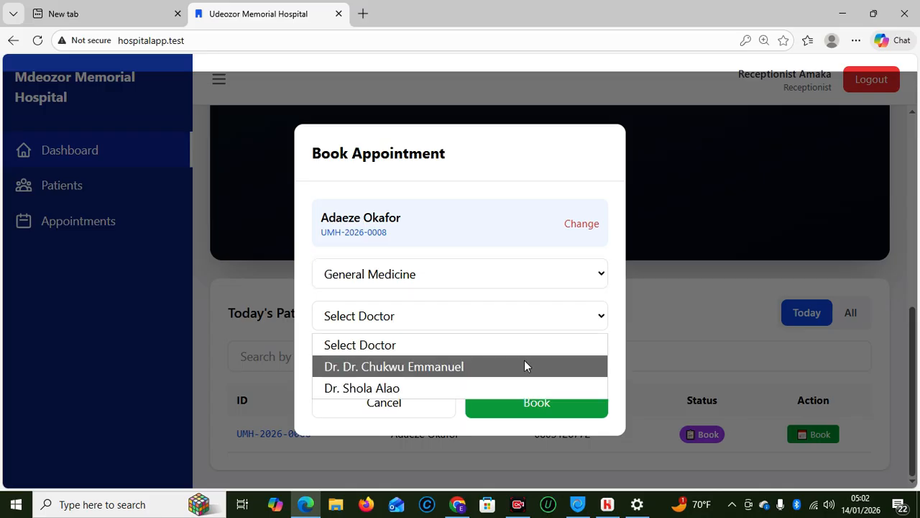
{"action": "left_click", "coordinate": [392, 368]}
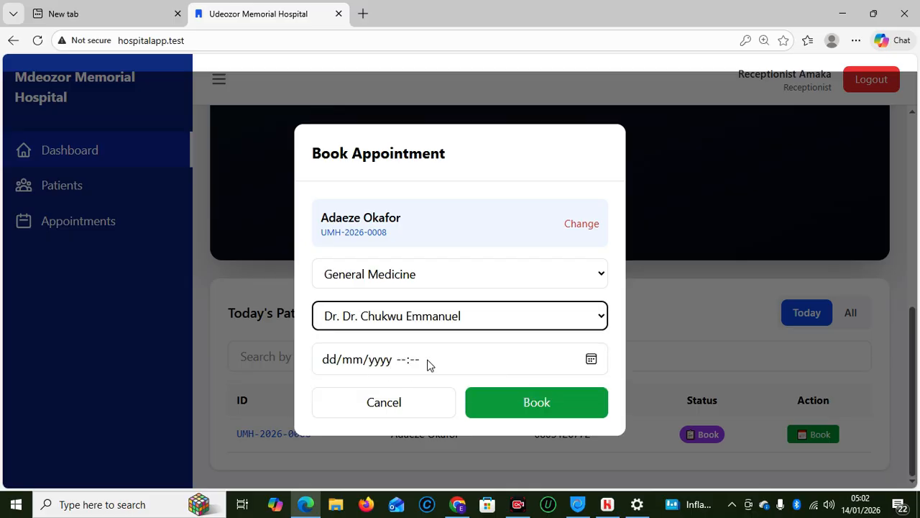
{"action": "left_click", "coordinate": [591, 359]}
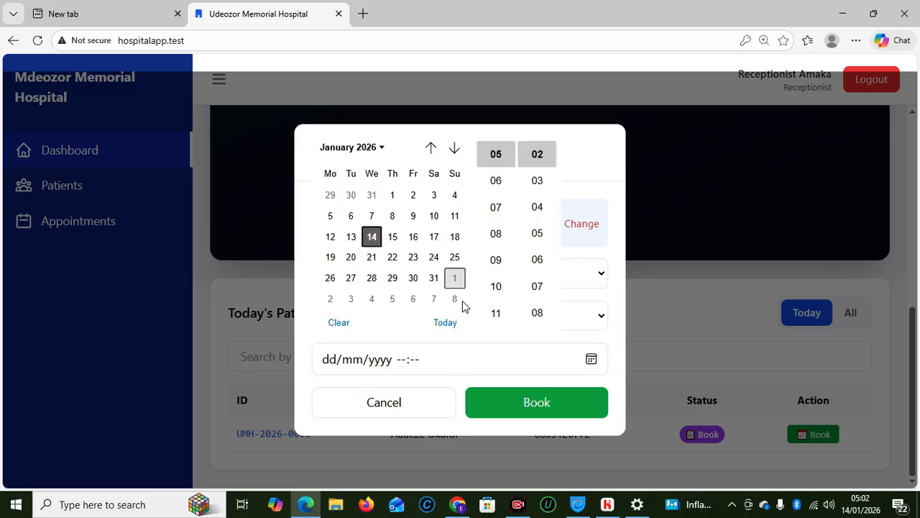
{"action": "left_click", "coordinate": [445, 322]}
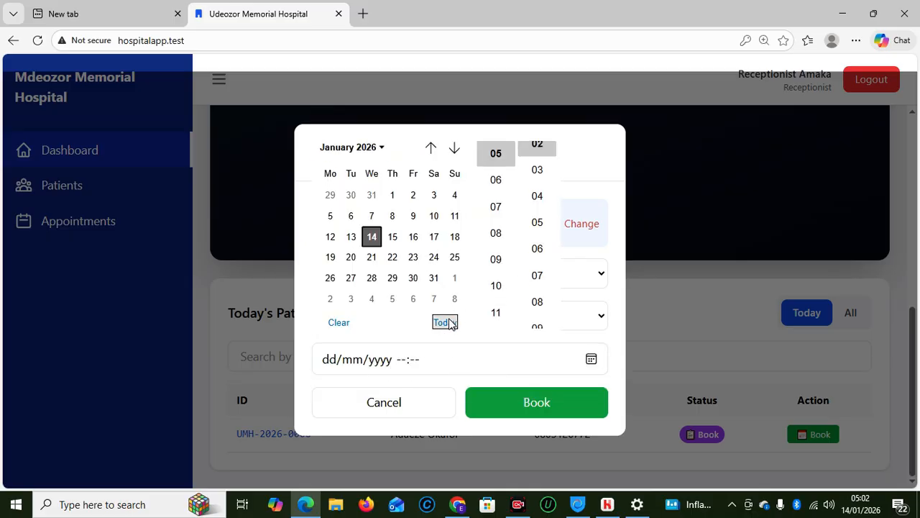
{"action": "left_click", "coordinate": [543, 408]}
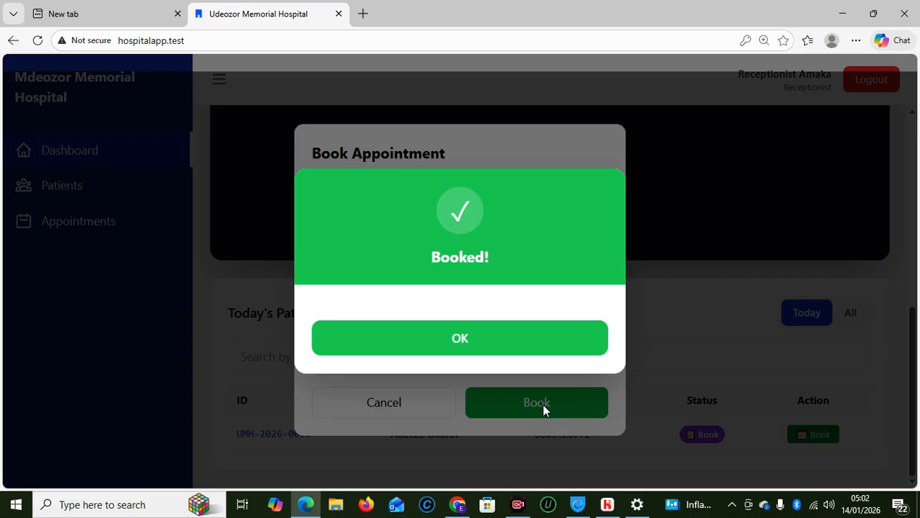
Dismiss the Booked! confirmation and return to the top of the dashboard
{"action": "left_click", "coordinate": [446, 338]}
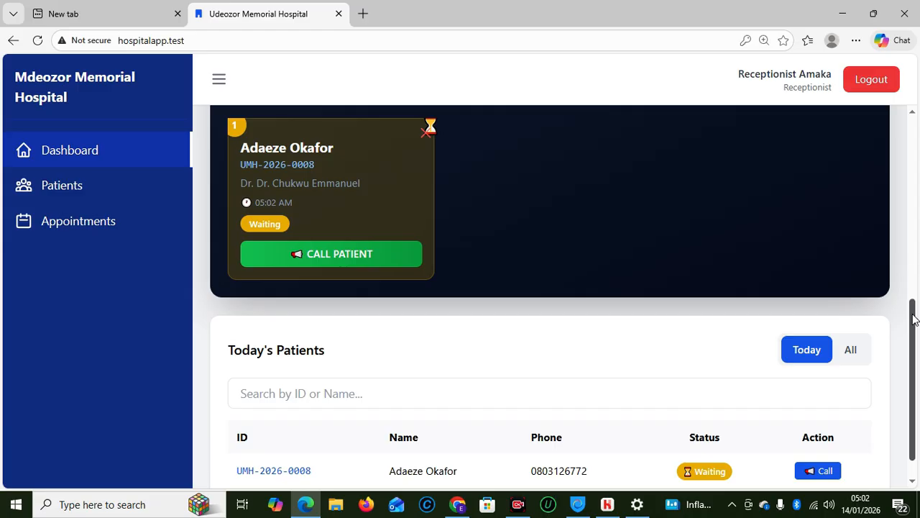
{"action": "left_click_drag", "start_coordinate": [912, 321], "coordinate": [910, 228]}
{"action": "scroll", "coordinate": [343, 227], "scroll_direction": "up", "scroll_amount": 3}
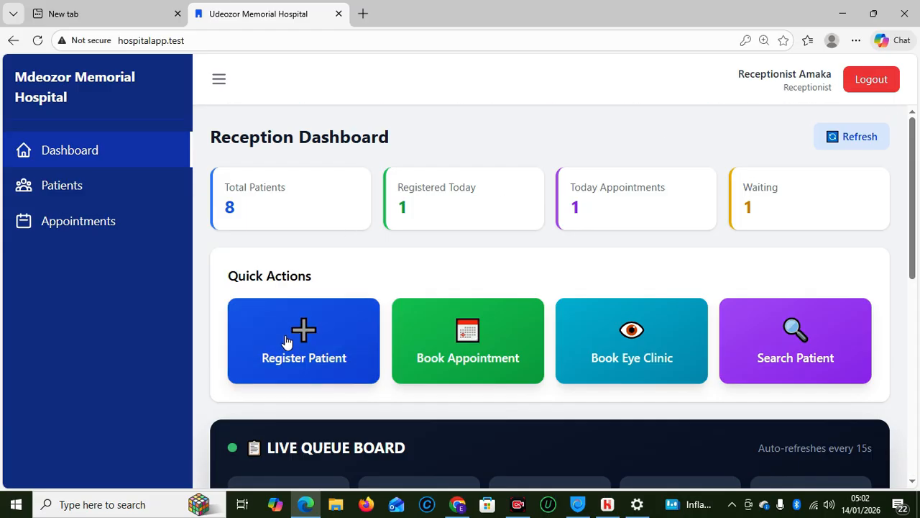
{"action": "left_click", "coordinate": [304, 327]}
{"action": "left_click", "coordinate": [417, 186]}
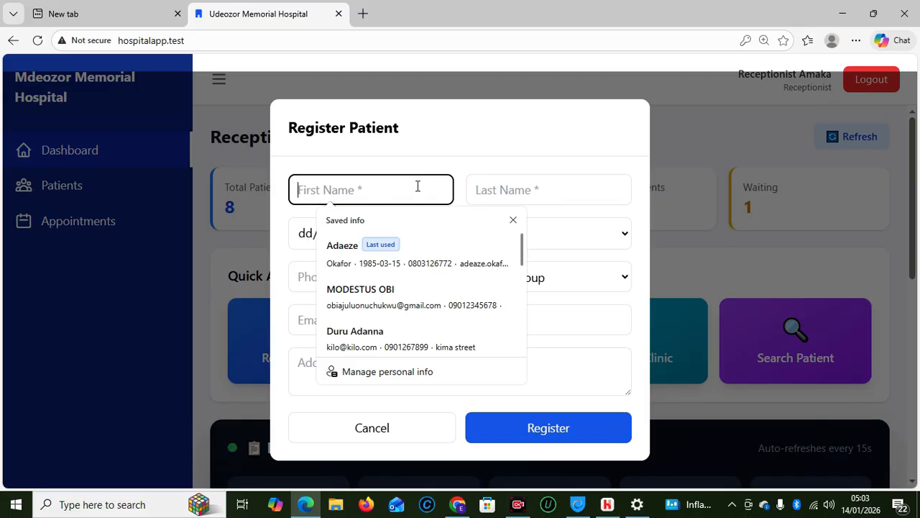
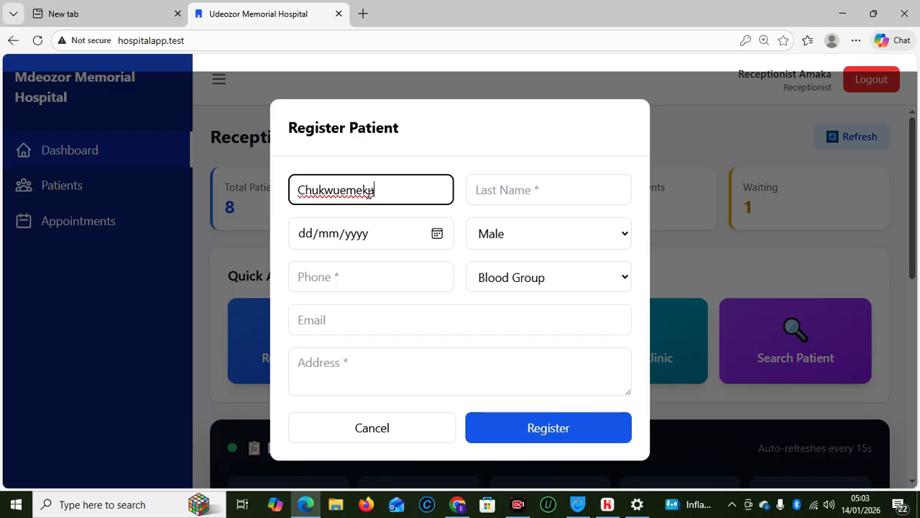
{"action": "key", "text": "Tab"}
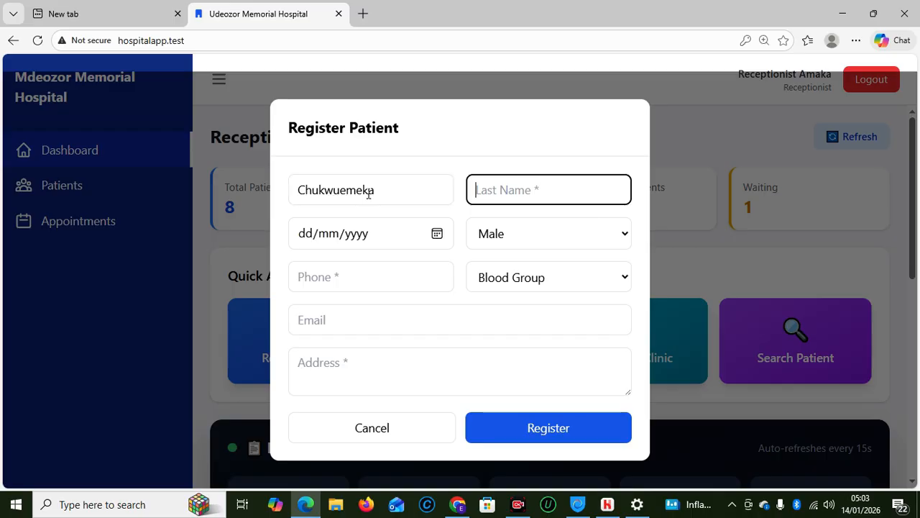
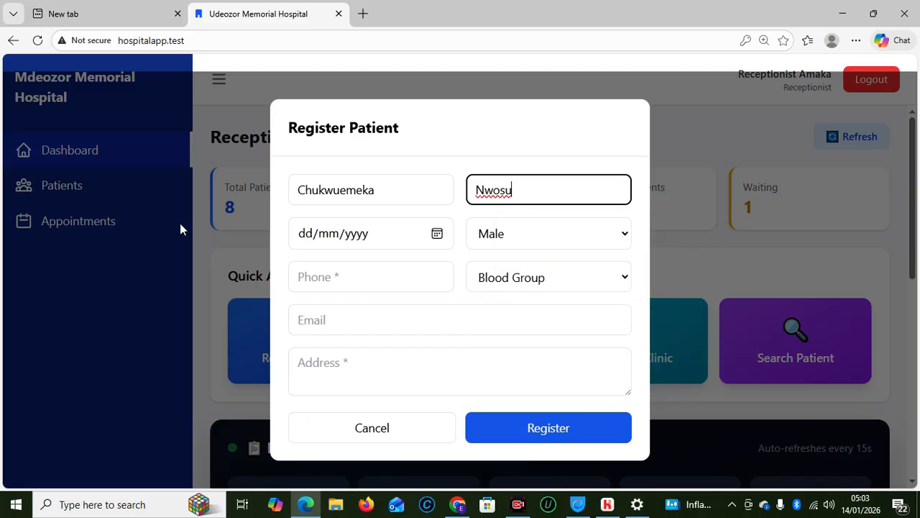
{"action": "left_click", "coordinate": [309, 240]}
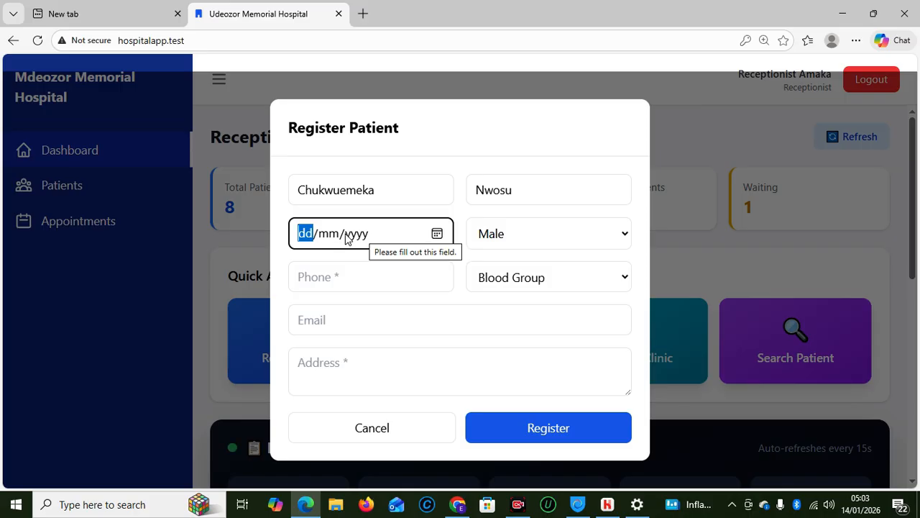
{"action": "type", "text": "08/"}
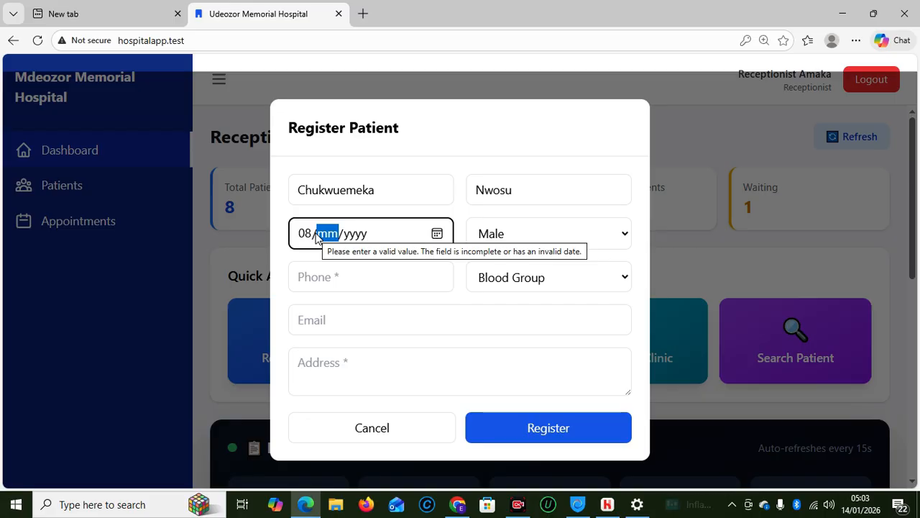
{"action": "type", "text": "08/"}
{"action": "type", "text": "19"}
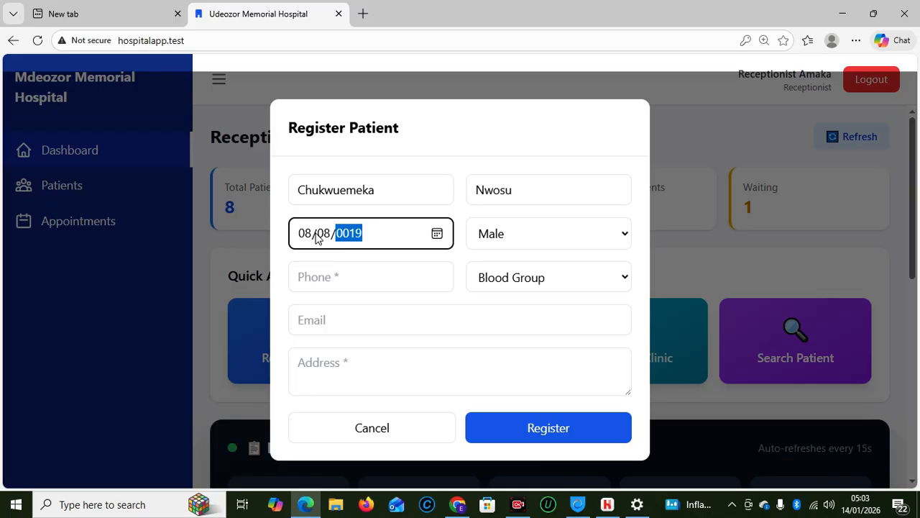
{"action": "type", "text": "72"}
Enter the patient's phone number, blood group A+, email, and a saved address suggestion
{"action": "left_click", "coordinate": [409, 266]}
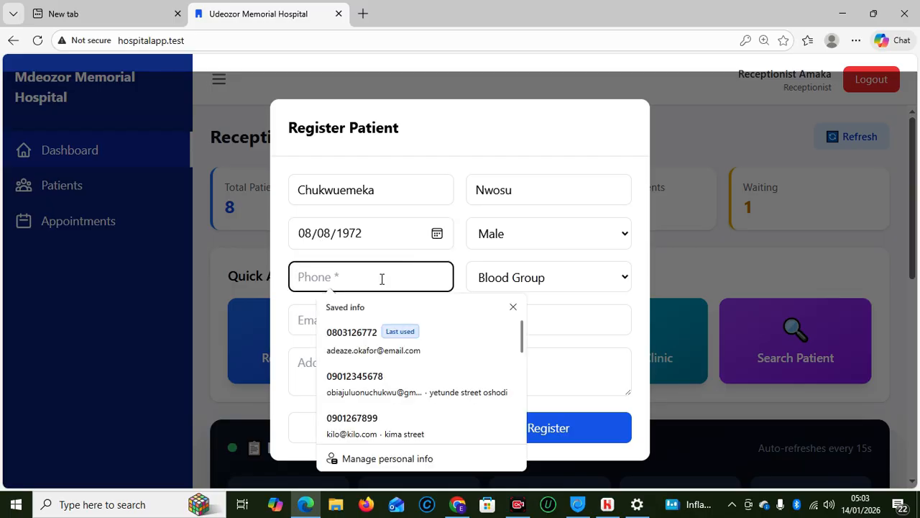
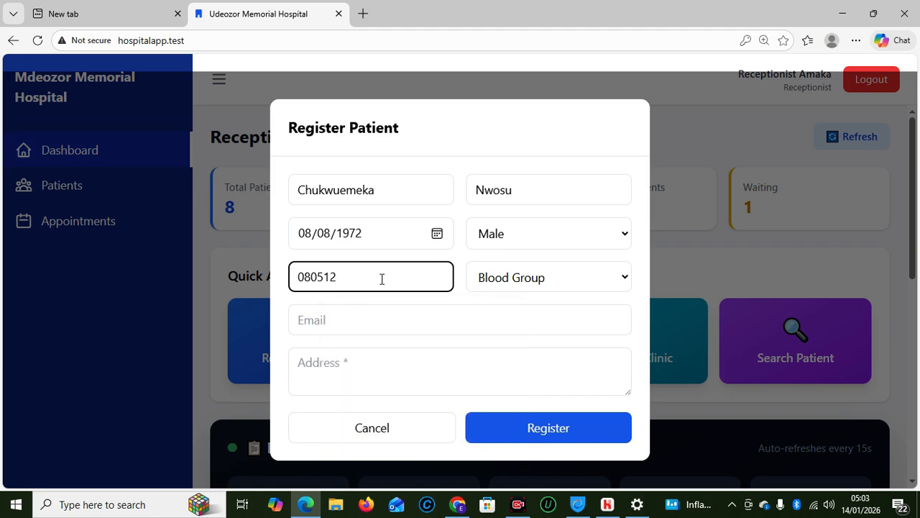
{"action": "left_click", "coordinate": [580, 289]}
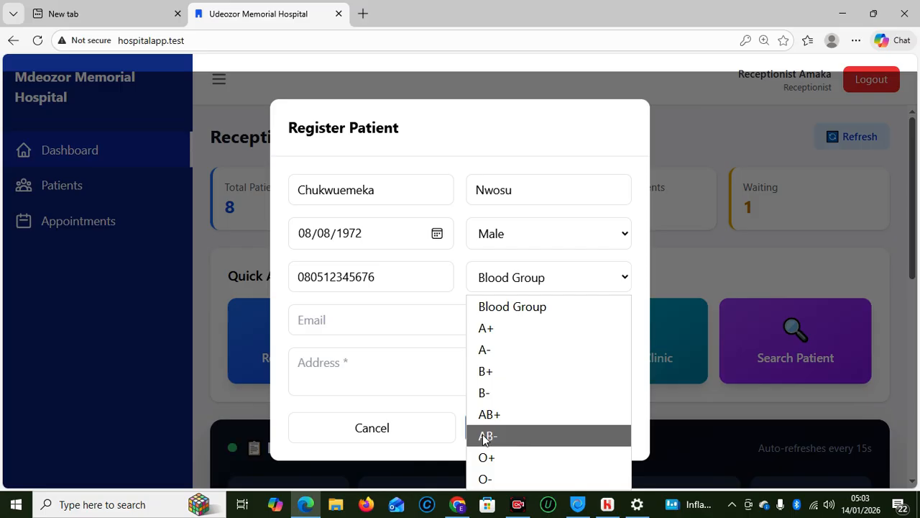
{"action": "left_click", "coordinate": [486, 328]}
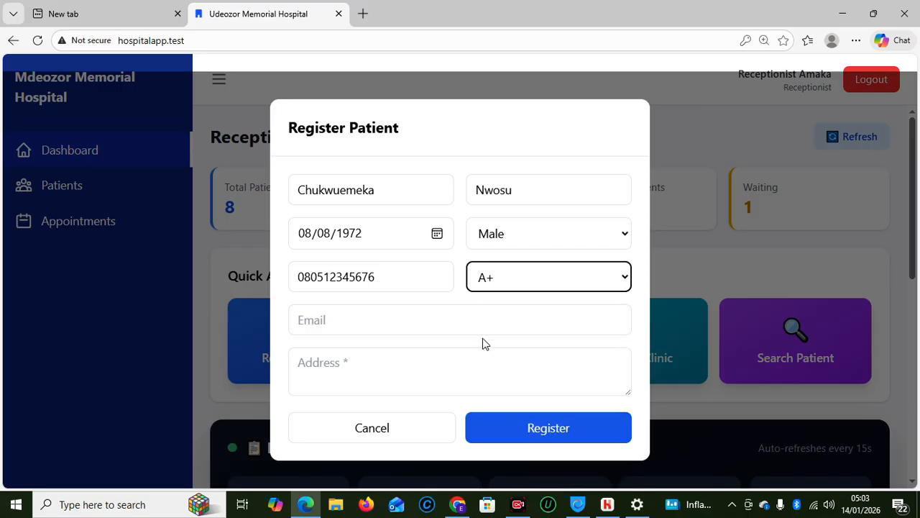
{"action": "left_click", "coordinate": [334, 325]}
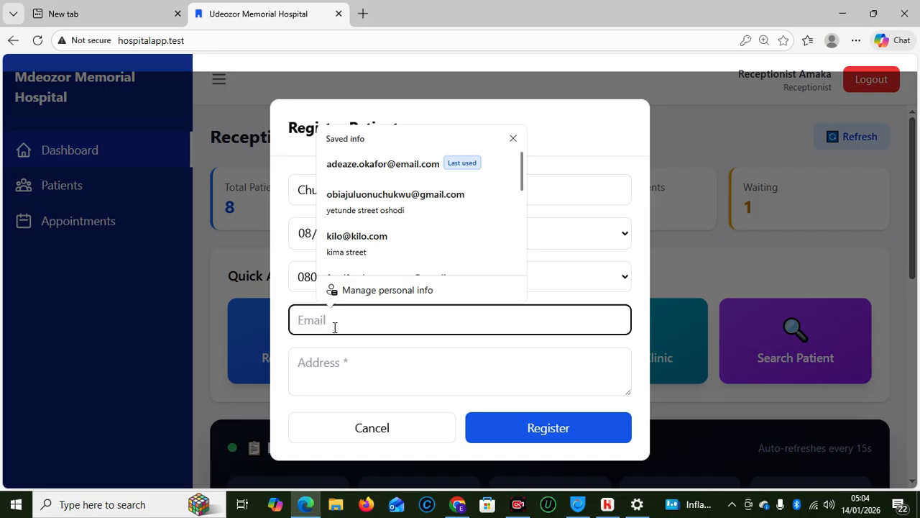
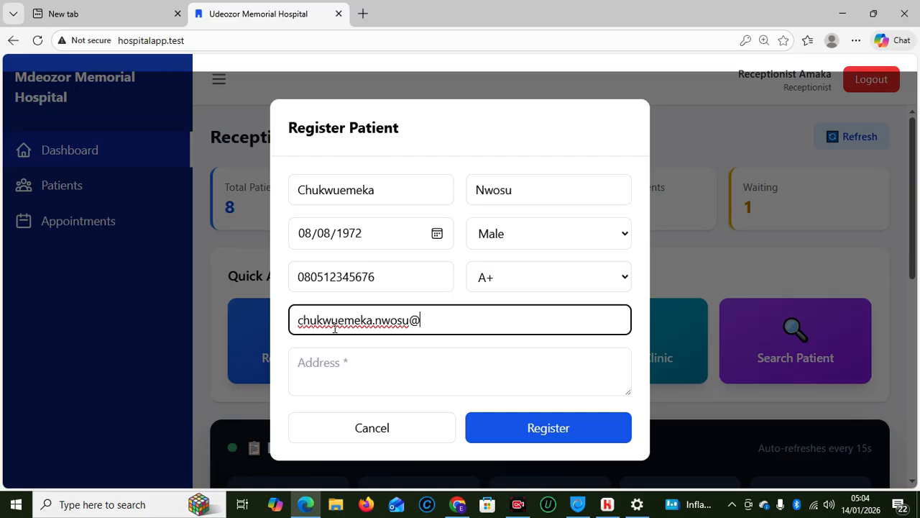
{"action": "left_click", "coordinate": [321, 379]}
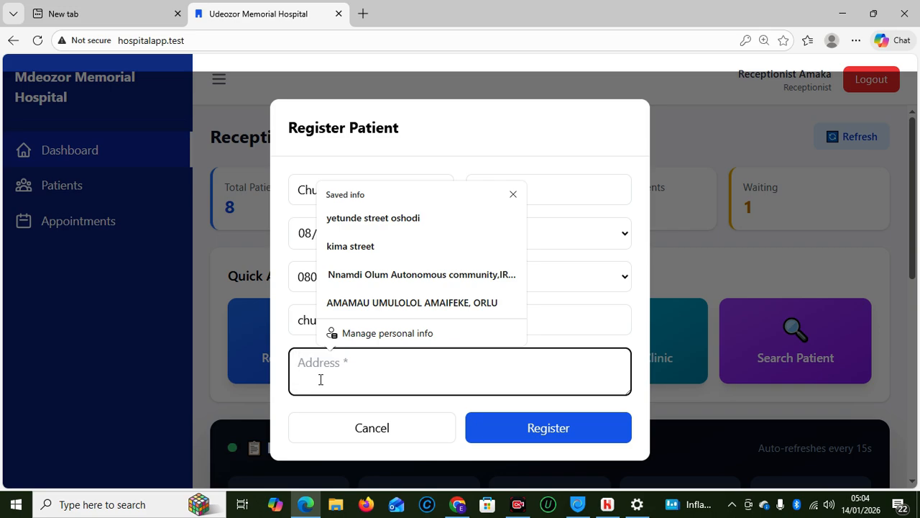
{"action": "left_click", "coordinate": [367, 276]}
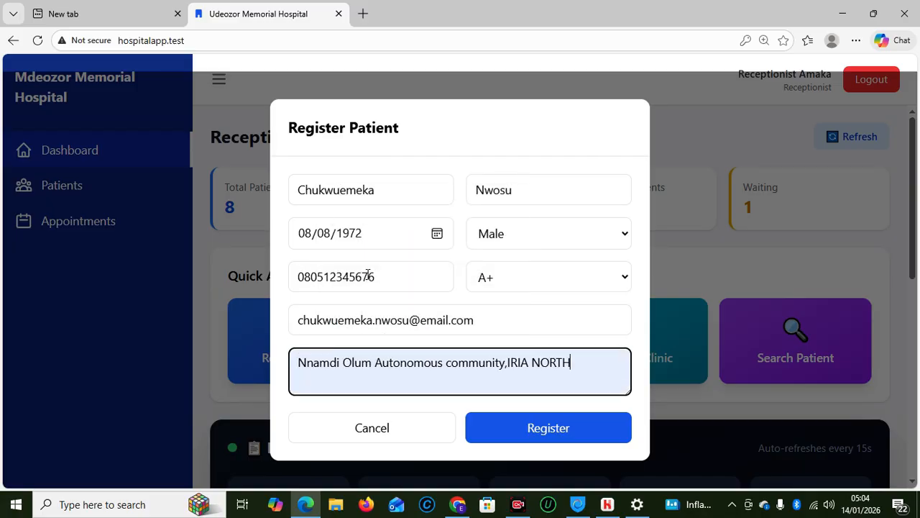
Submit the second patient's registration, dismiss the confirmation, and scroll to Today's Patients
{"action": "left_click", "coordinate": [518, 432]}
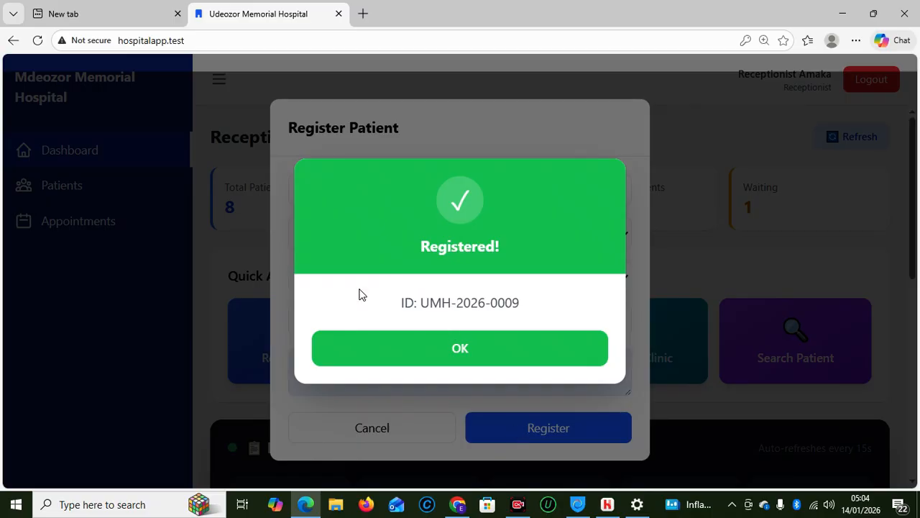
{"action": "left_click", "coordinate": [450, 362]}
{"action": "left_click_drag", "start_coordinate": [909, 230], "coordinate": [918, 448]}
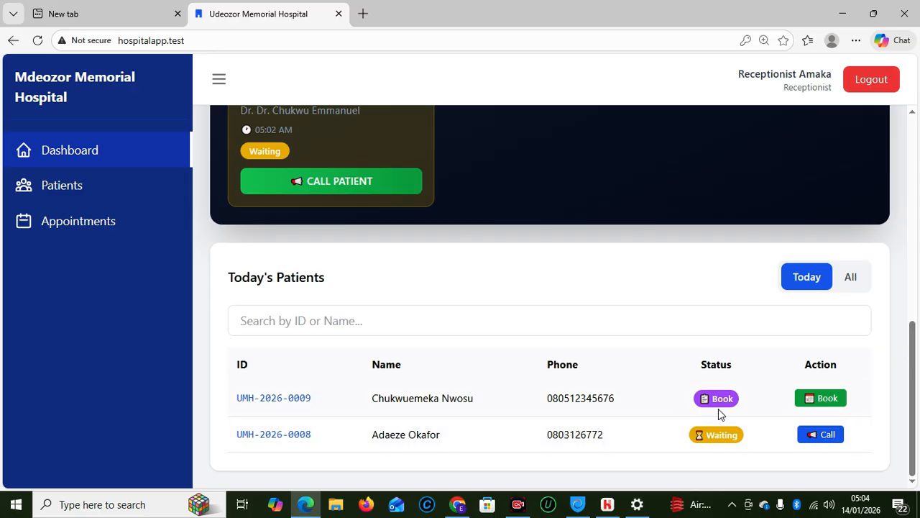
Book the new patient into the Eye Clinic with the eye specialist for 14/01/2026 05:02
{"action": "left_click", "coordinate": [809, 399]}
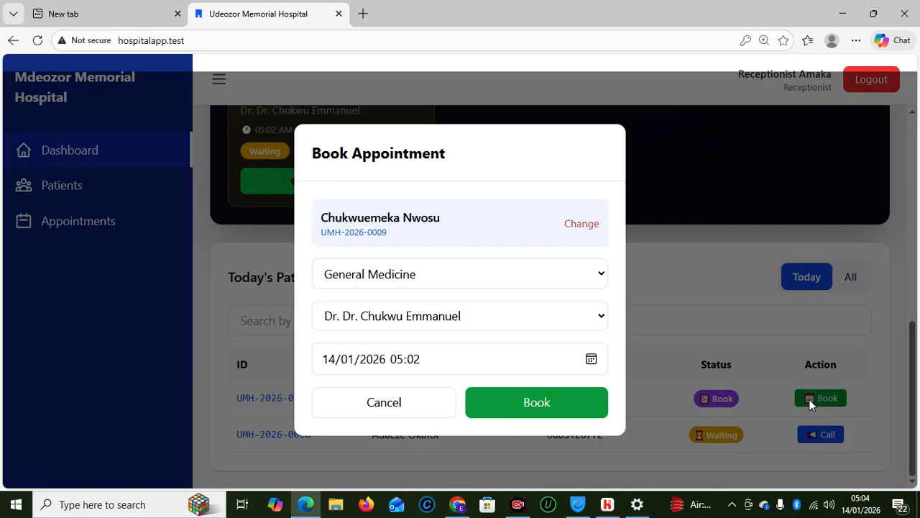
{"action": "left_click", "coordinate": [364, 281]}
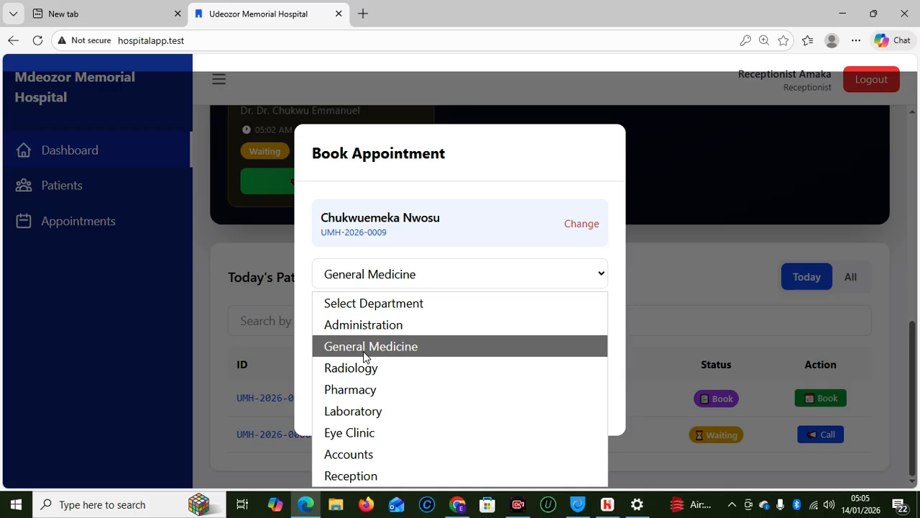
{"action": "left_click", "coordinate": [359, 432]}
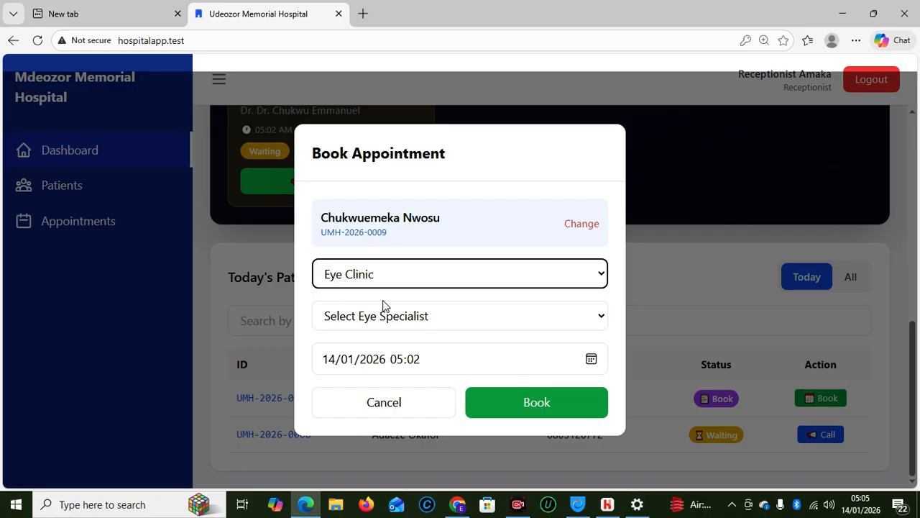
{"action": "left_click", "coordinate": [586, 322]}
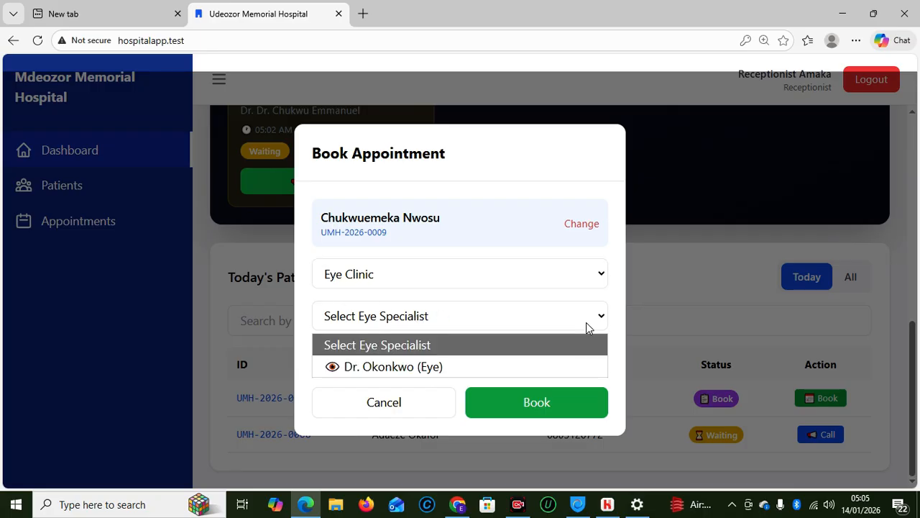
{"action": "left_click", "coordinate": [409, 367]}
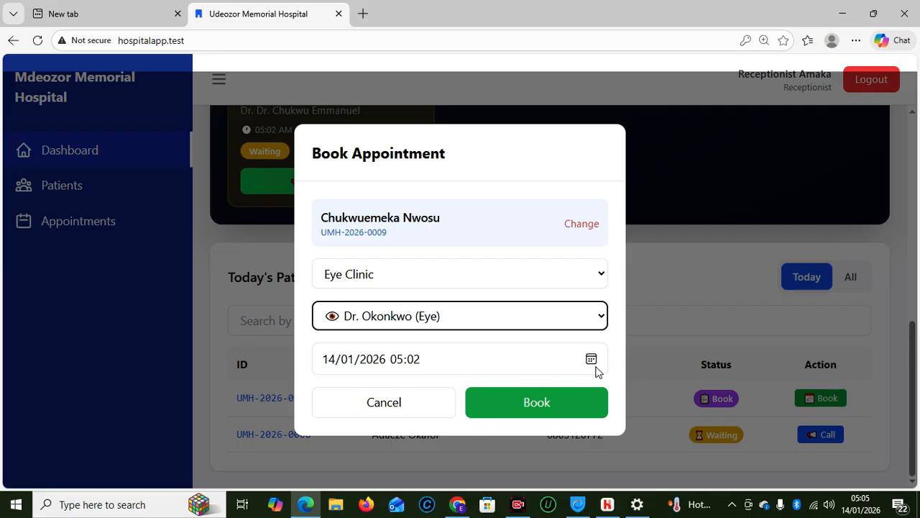
{"action": "left_click", "coordinate": [548, 413]}
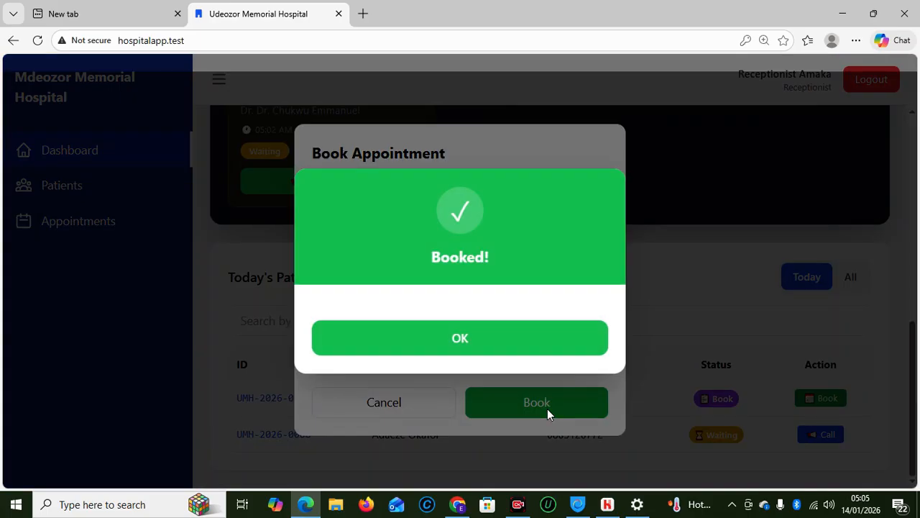
Dismiss the Booked! confirmation so both patients show as Waiting
{"action": "left_click", "coordinate": [458, 338]}
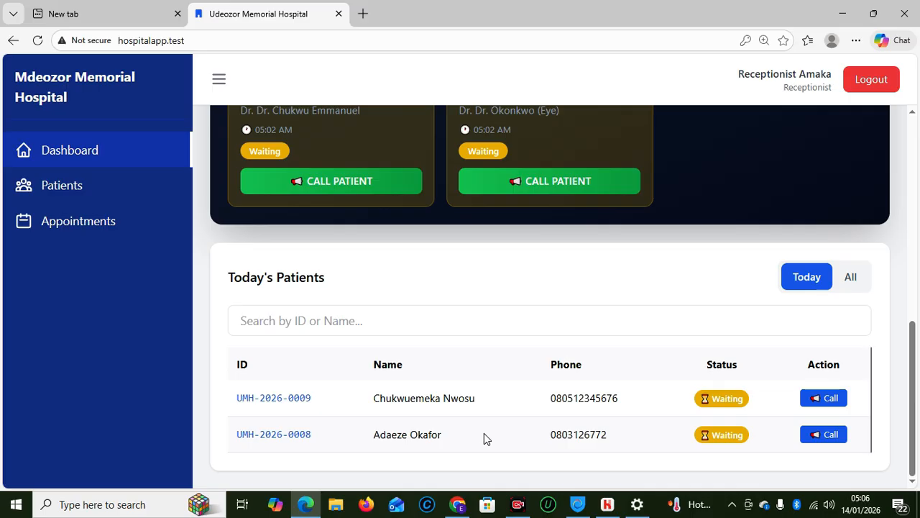
Log out of the accounts session and sign in with the doctor's saved login
{"action": "mouse_move", "coordinate": [464, 493]}
{"action": "left_click", "coordinate": [458, 444]}
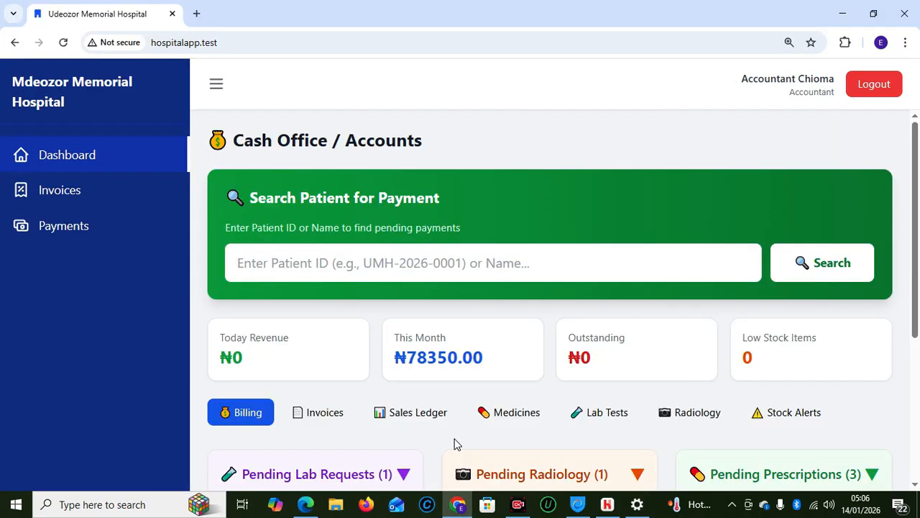
{"action": "left_click", "coordinate": [878, 85]}
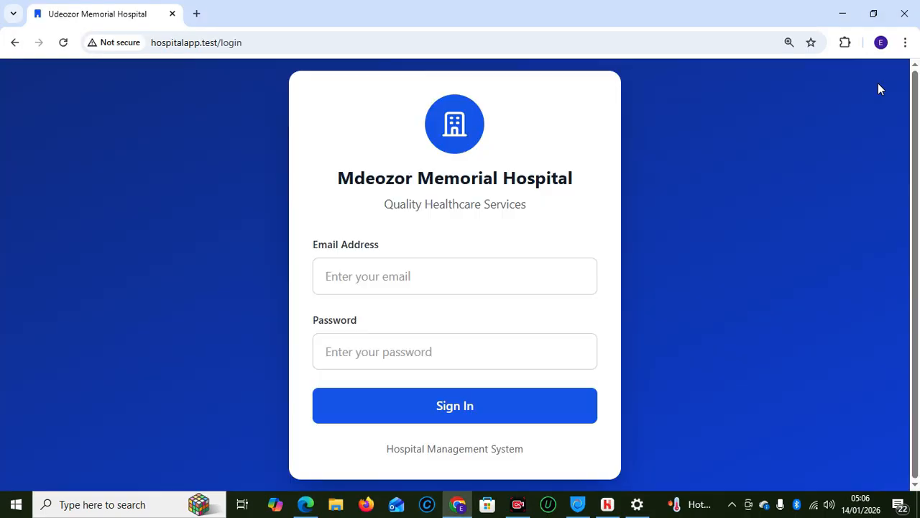
{"action": "left_click", "coordinate": [425, 267]}
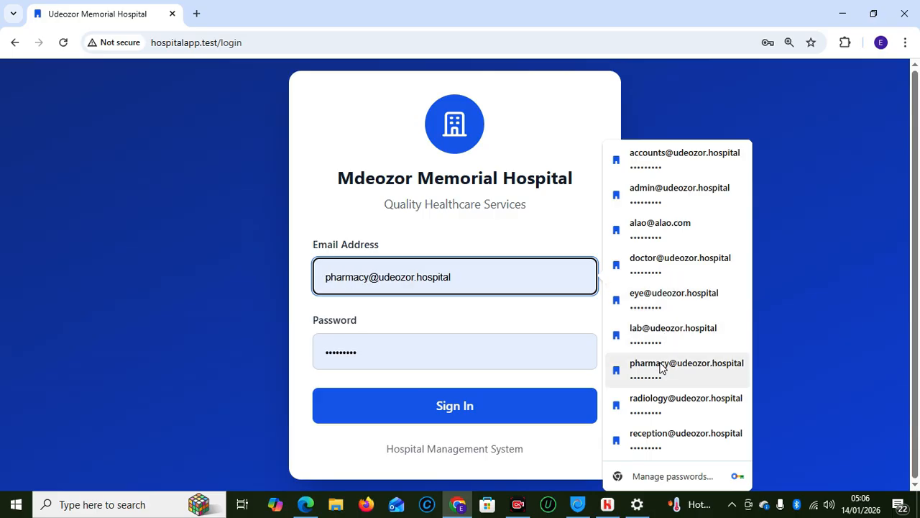
{"action": "left_click", "coordinate": [652, 267]}
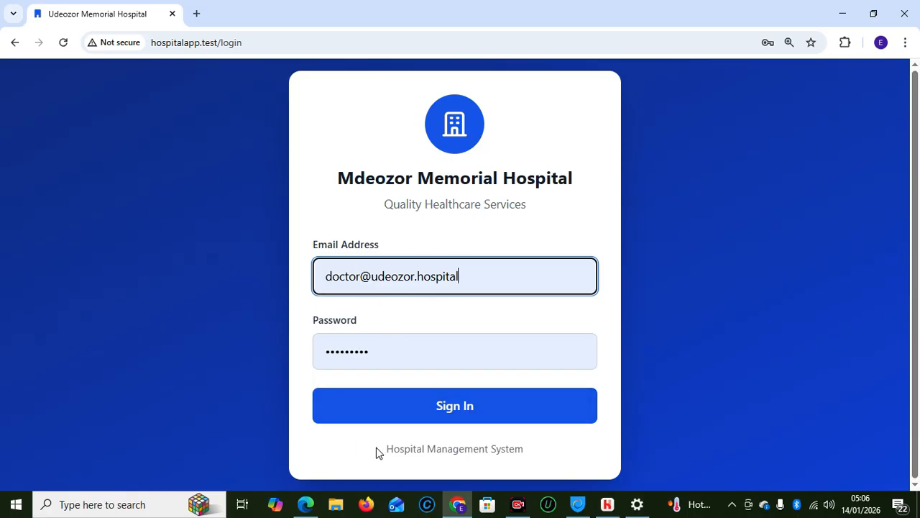
{"action": "left_click", "coordinate": [454, 407]}
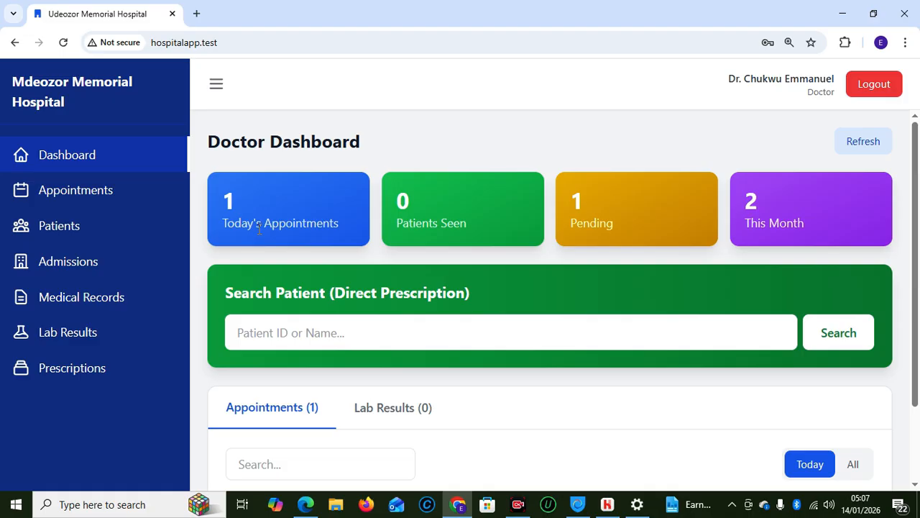
Copy the waiting patient's ID and search it in the Direct Prescription patient search
{"action": "left_click", "coordinate": [319, 333]}
{"action": "left_click_drag", "start_coordinate": [918, 246], "coordinate": [918, 311]}
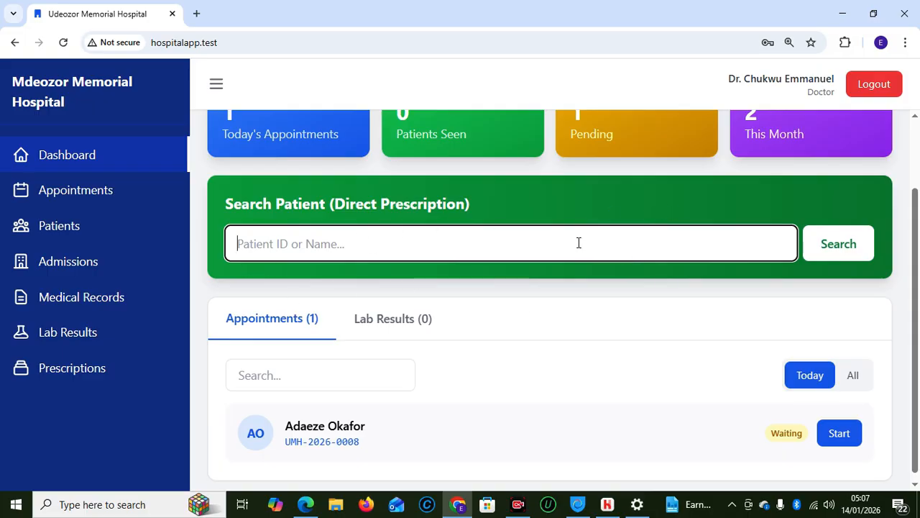
{"action": "left_click_drag", "start_coordinate": [363, 443], "coordinate": [287, 447]}
{"action": "key", "text": "ctrl+c"}
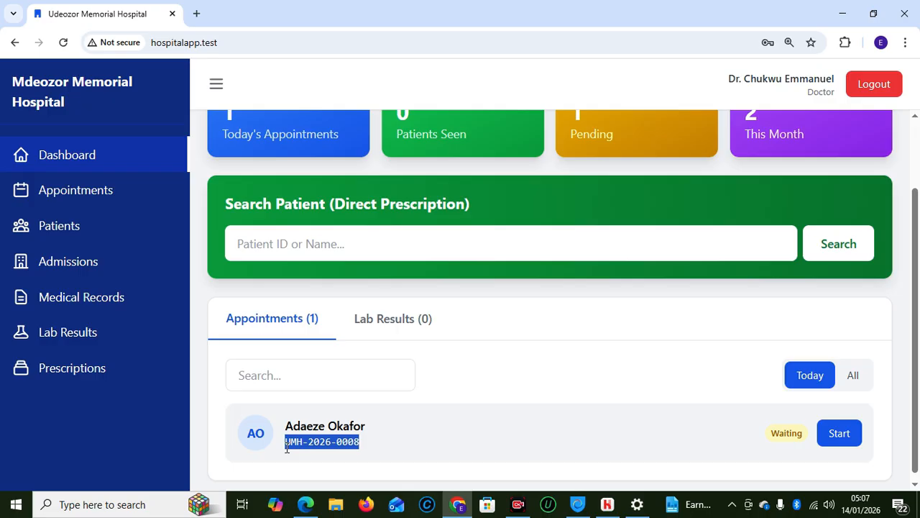
{"action": "left_click", "coordinate": [343, 239]}
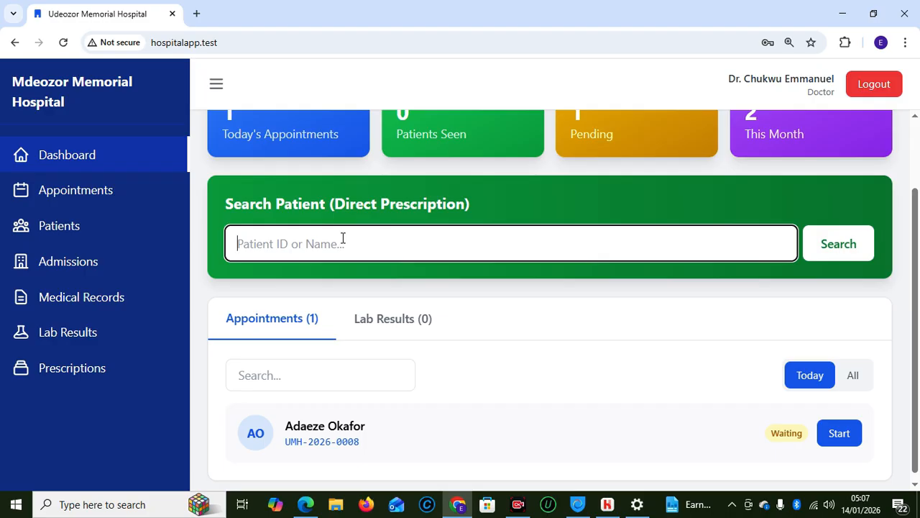
{"action": "key", "text": "ctrl+v"}
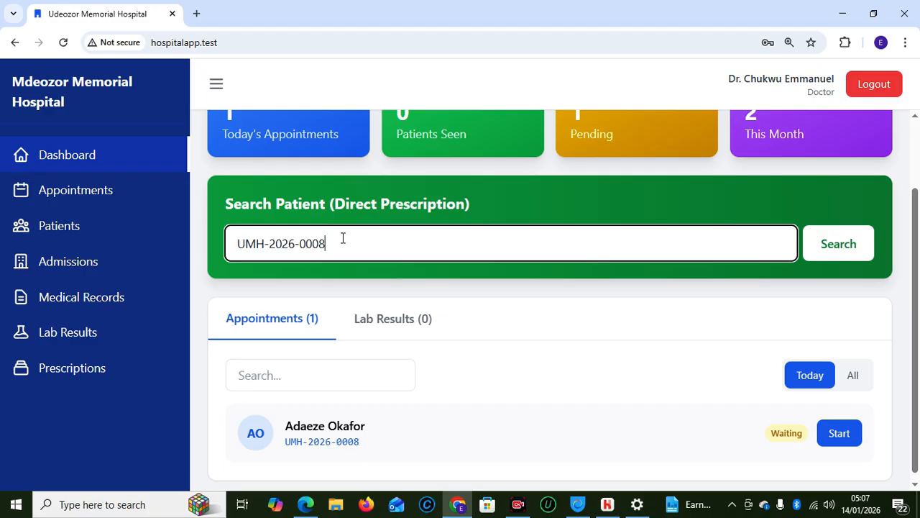
{"action": "left_click", "coordinate": [837, 257]}
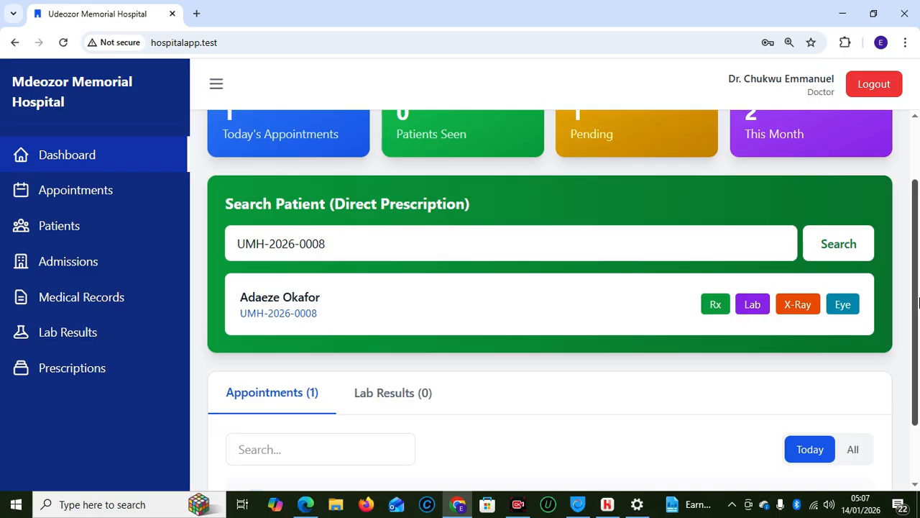
{"action": "left_click_drag", "start_coordinate": [919, 302], "coordinate": [919, 377]}
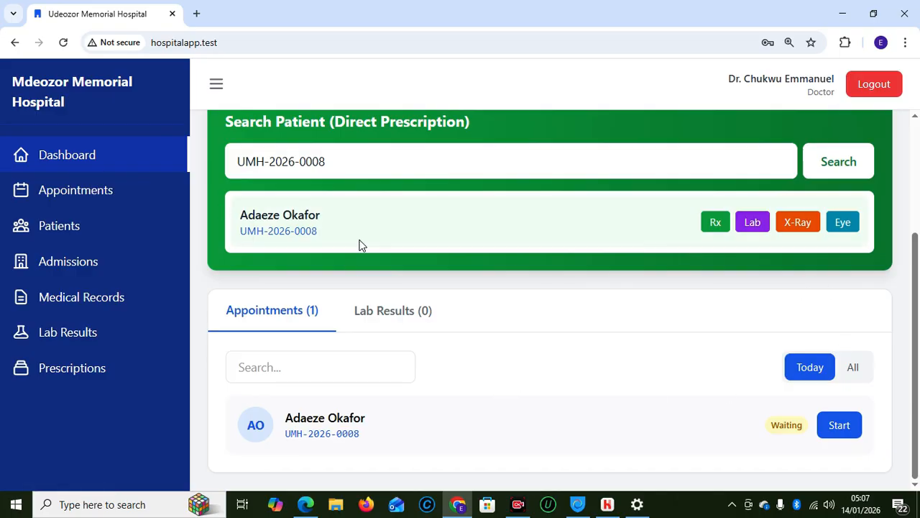
Filter the Appointments list by the patient's ID, then go back to the Doctor Dashboard
{"action": "left_click", "coordinate": [113, 198]}
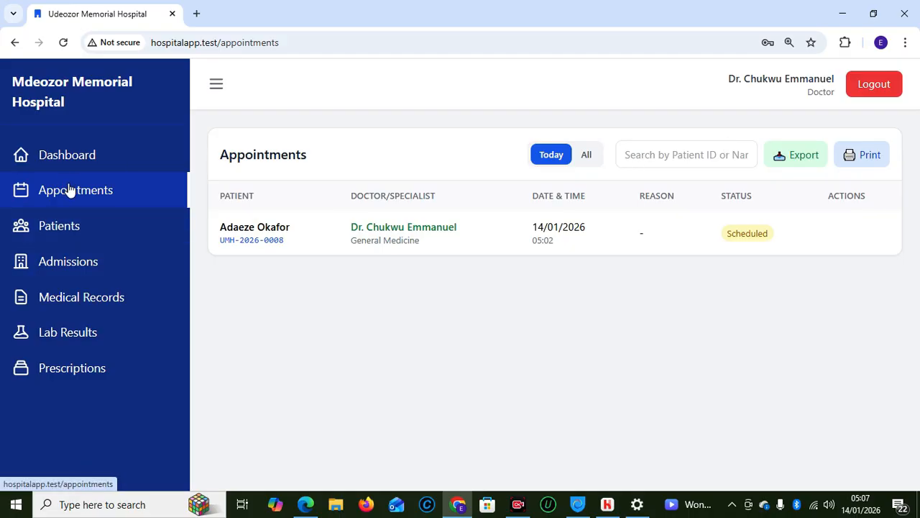
{"action": "left_click", "coordinate": [642, 156]}
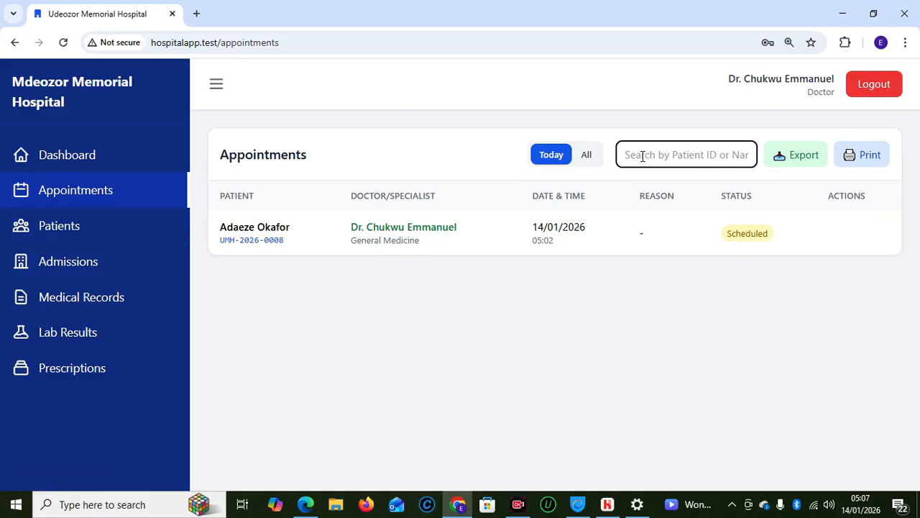
{"action": "key", "text": "ctrl+v"}
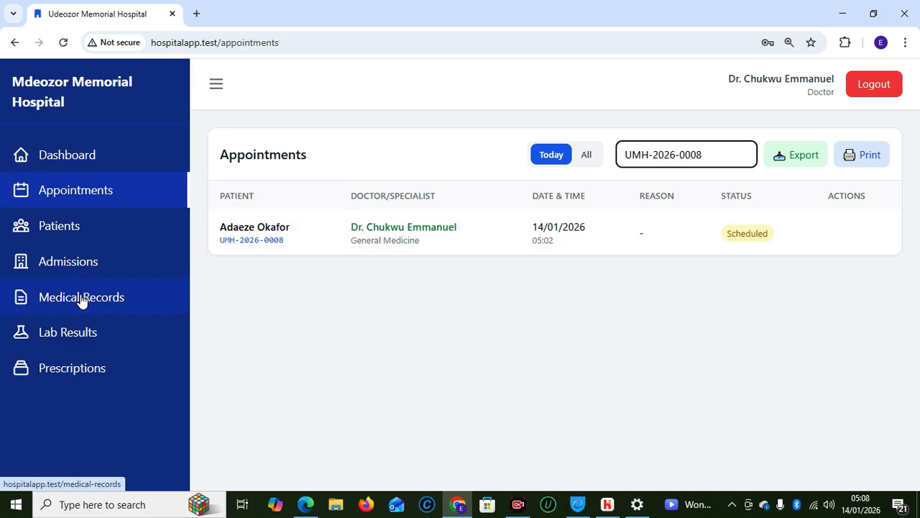
{"action": "left_click", "coordinate": [68, 155]}
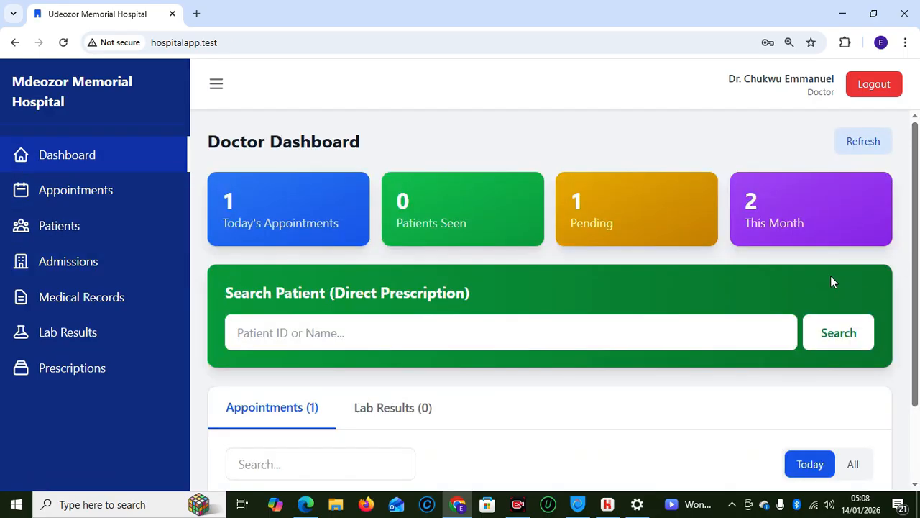
{"action": "left_click_drag", "start_coordinate": [915, 291], "coordinate": [918, 368]}
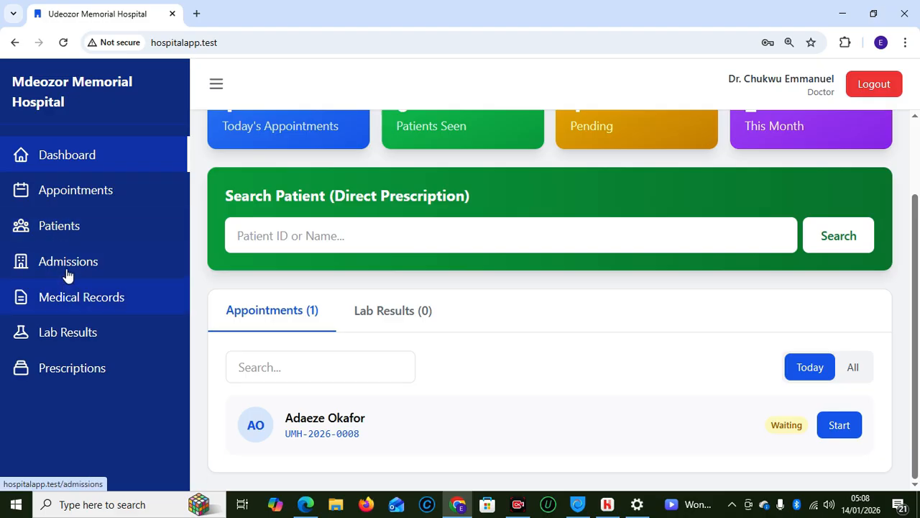
Open Medical Records and switch between All and Today filters, ending on Today
{"action": "left_click", "coordinate": [76, 298]}
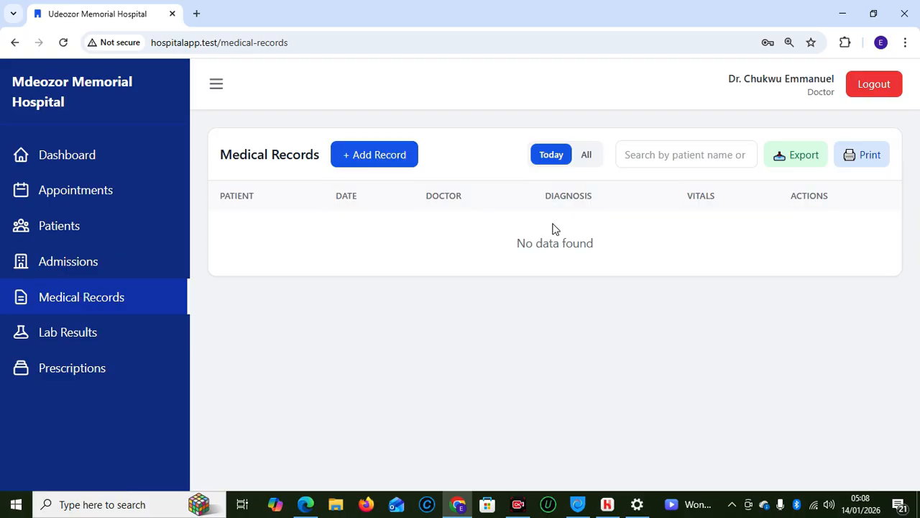
{"action": "left_click", "coordinate": [587, 156]}
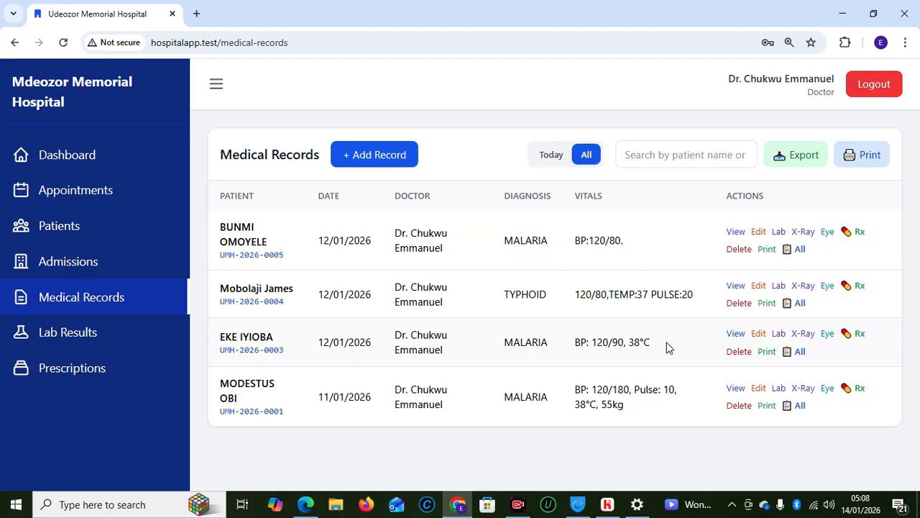
{"action": "left_click", "coordinate": [554, 157]}
{"action": "left_click", "coordinate": [590, 161]}
{"action": "left_click", "coordinate": [554, 156]}
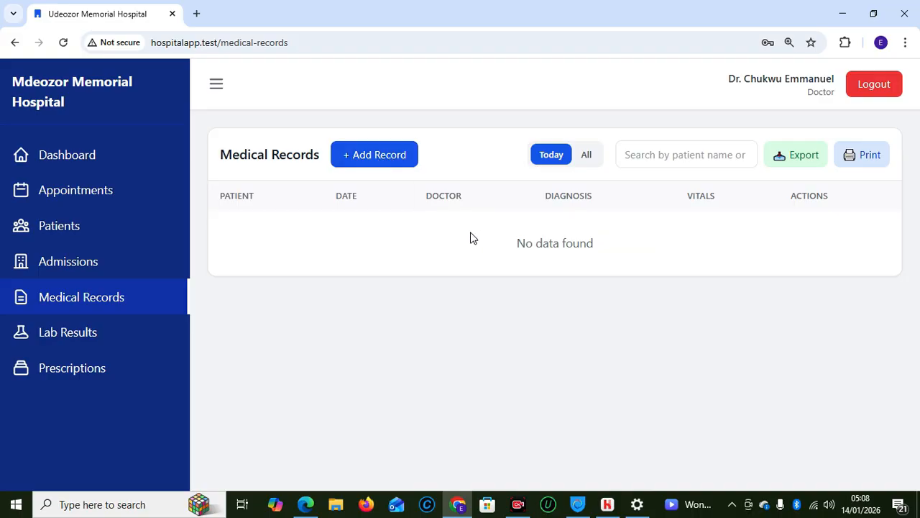
Start a new medical record with the patient's ID, then close it unsaved
{"action": "left_click", "coordinate": [352, 161]}
{"action": "left_click", "coordinate": [376, 163]}
{"action": "type", "text": "UMH-2026-0008"}
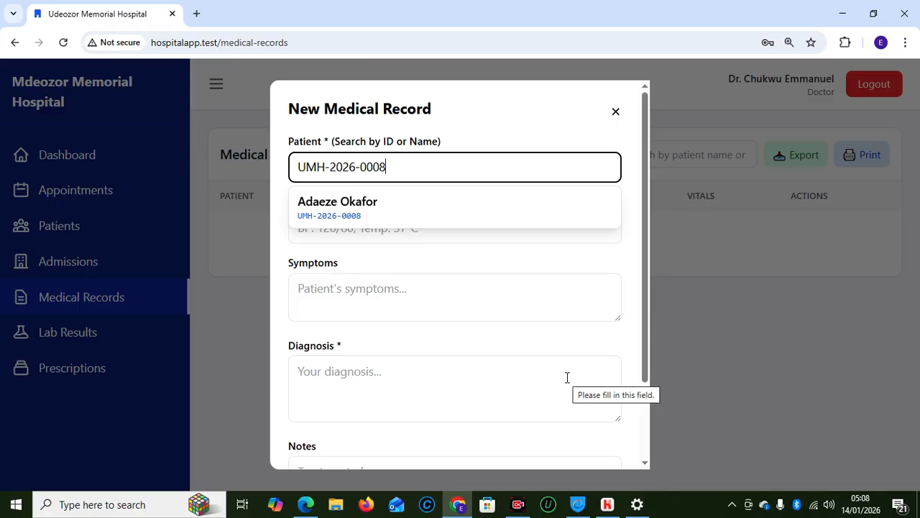
{"action": "left_click", "coordinate": [615, 114]}
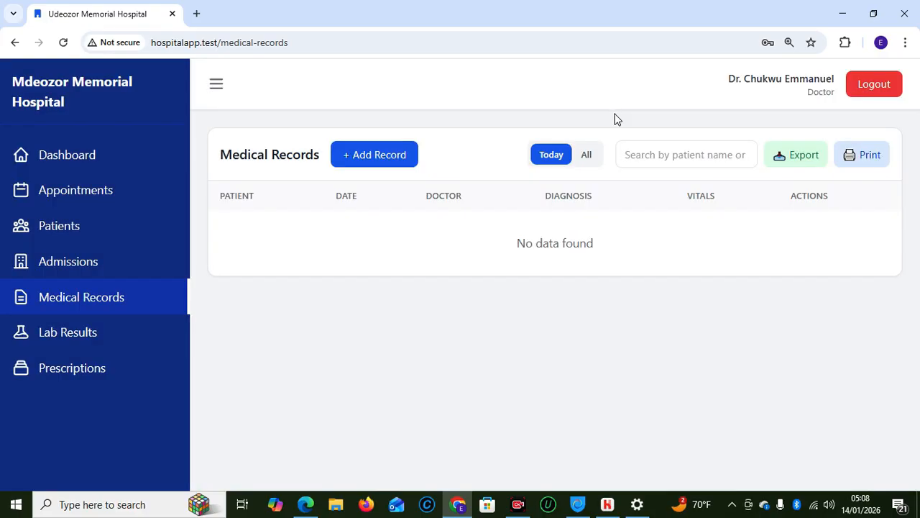
Search the patient's ID on the Doctor Dashboard and scroll to her waiting appointment
{"action": "left_click", "coordinate": [62, 149]}
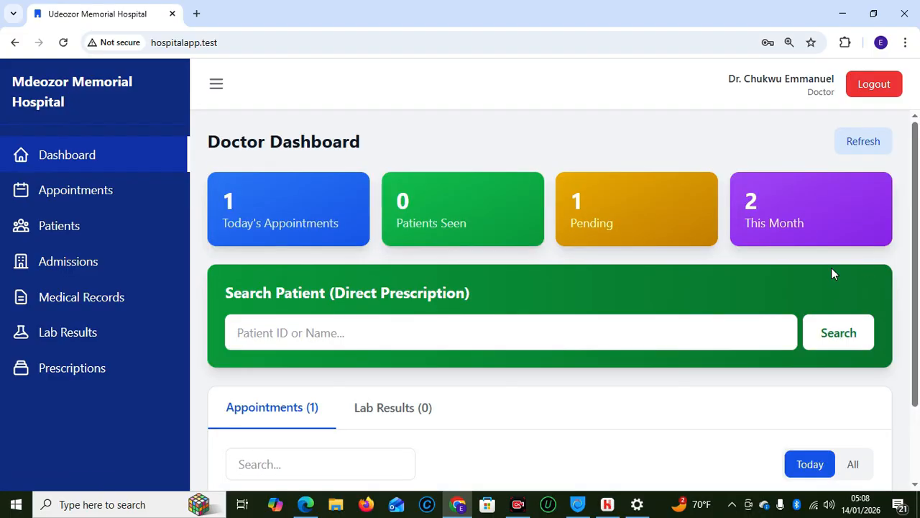
{"action": "left_click", "coordinate": [501, 338]}
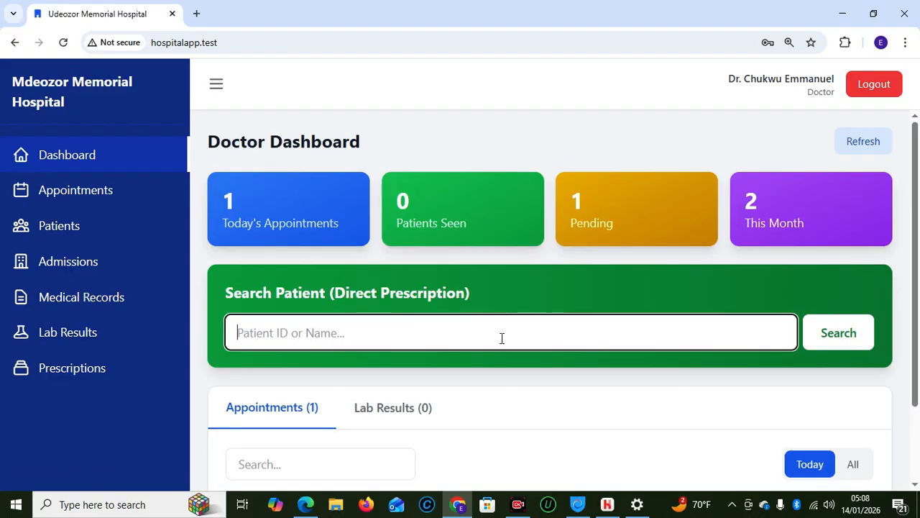
{"action": "type", "text": "UMH-2026-0008"}
{"action": "left_click", "coordinate": [827, 342]}
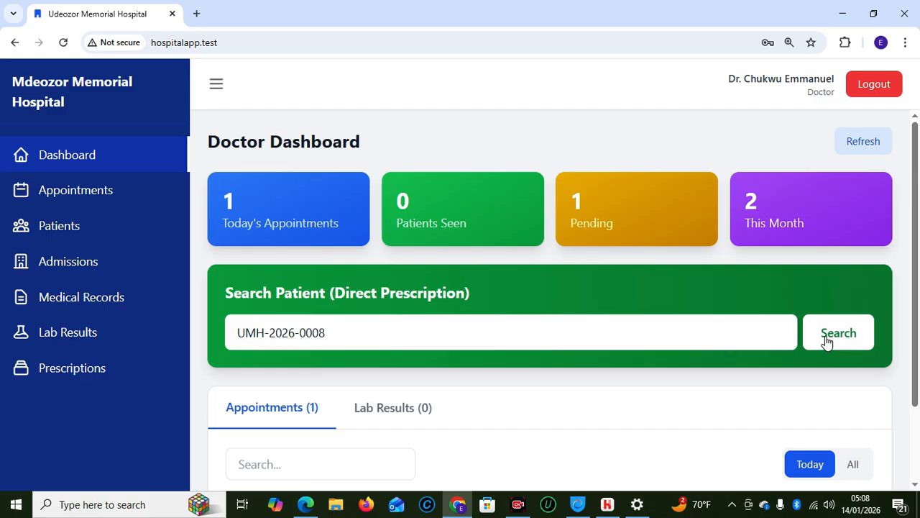
{"action": "left_click_drag", "start_coordinate": [918, 332], "coordinate": [918, 453]}
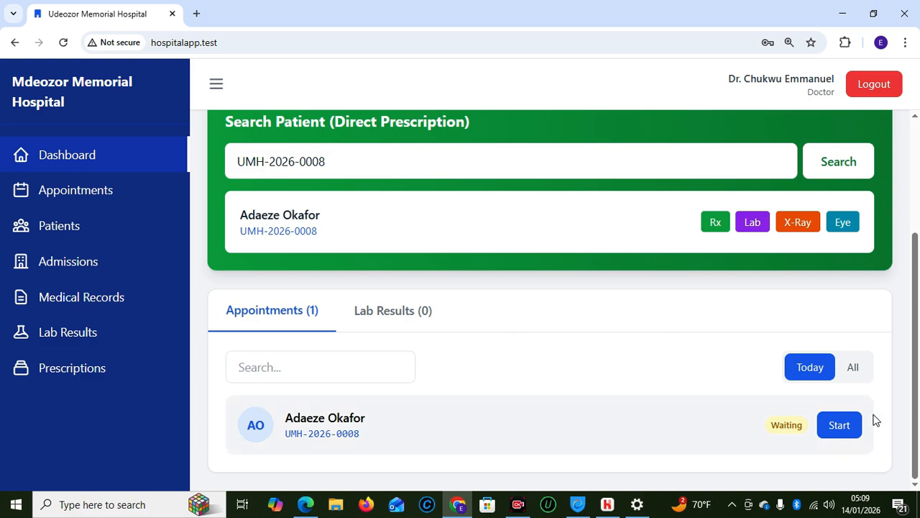
Start the consultation and enter BP 120/80, temperature 38.5, pulse 85 and weight 65
{"action": "left_click", "coordinate": [839, 424]}
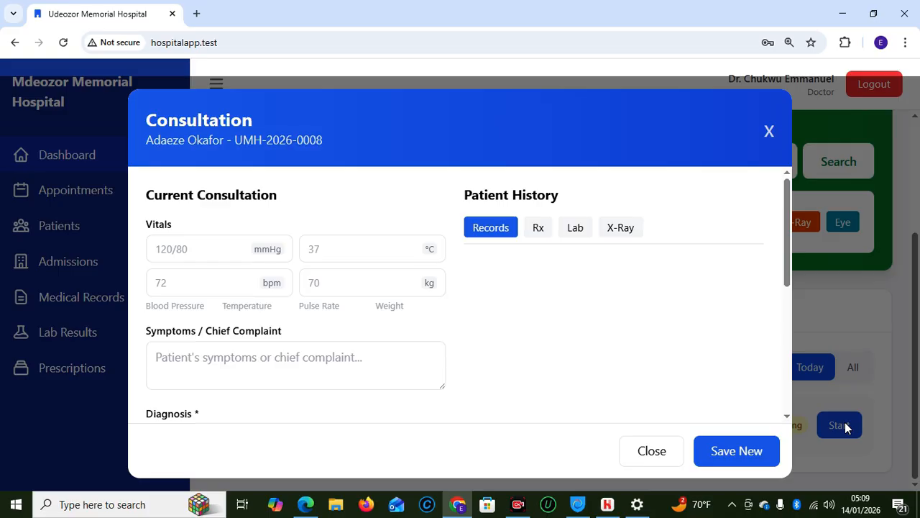
{"action": "left_click", "coordinate": [205, 243]}
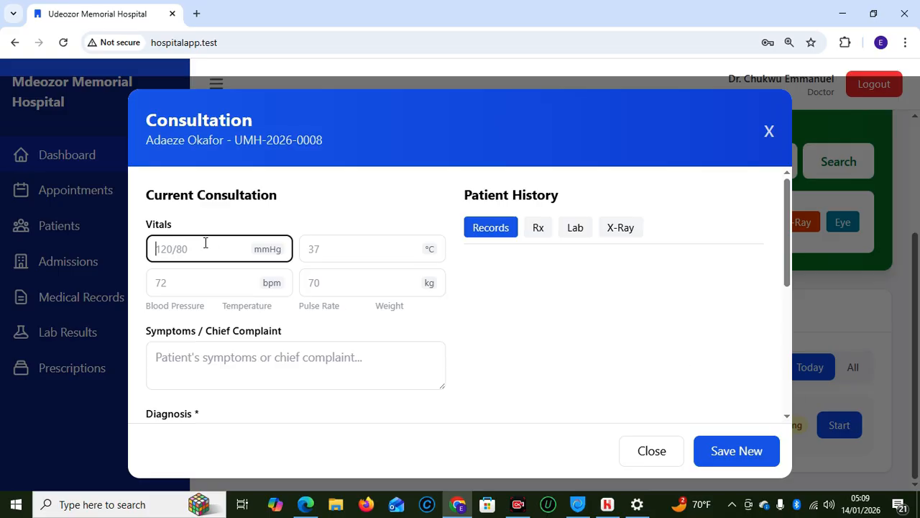
{"action": "type", "text": "120/80"}
{"action": "left_click", "coordinate": [365, 242]}
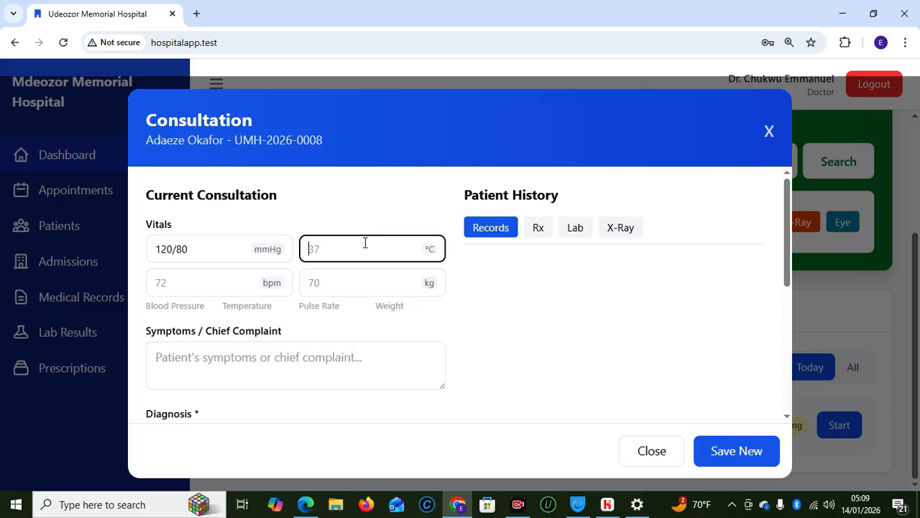
{"action": "type", "text": "38.5"}
{"action": "left_click", "coordinate": [202, 280]}
{"action": "type", "text": "85"}
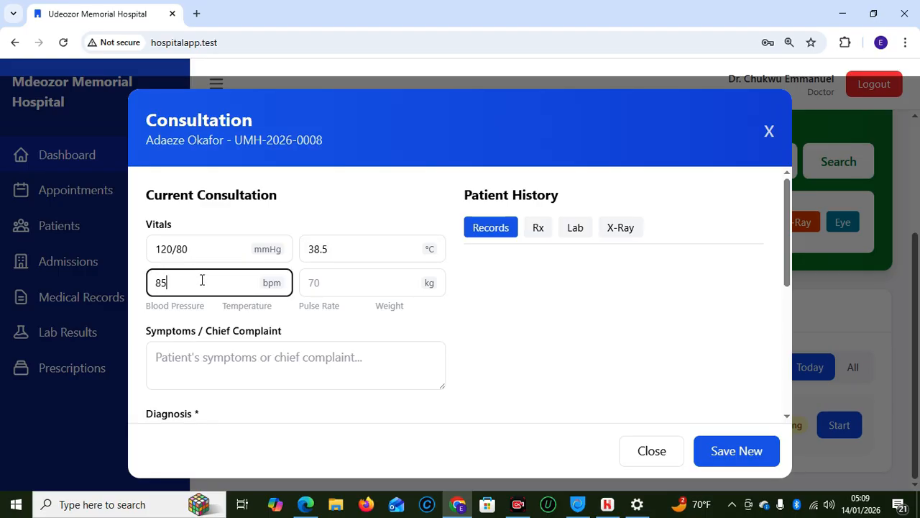
{"action": "left_click", "coordinate": [338, 281]}
{"action": "type", "text": "65"}
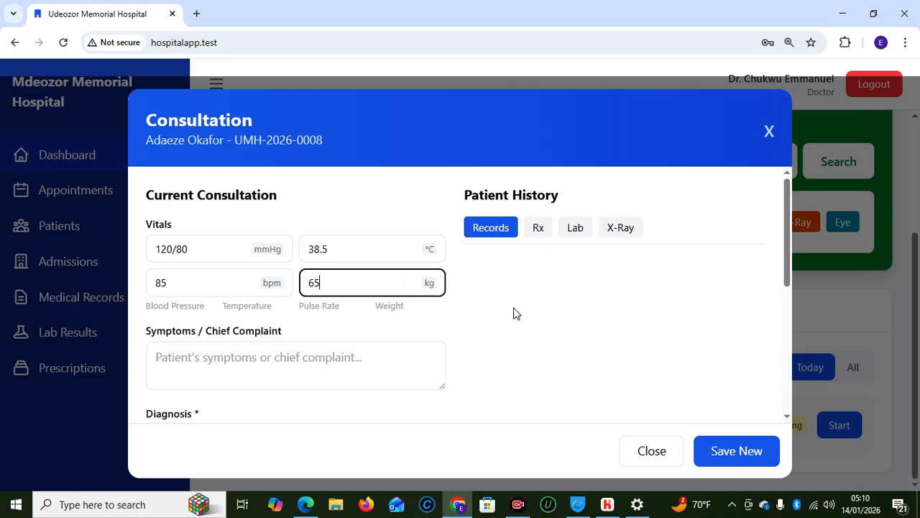
Enter the chief complaint 'Fever, body weakness and loss appetite for 3 days', removing a stray semicolon
{"action": "left_click", "coordinate": [291, 350]}
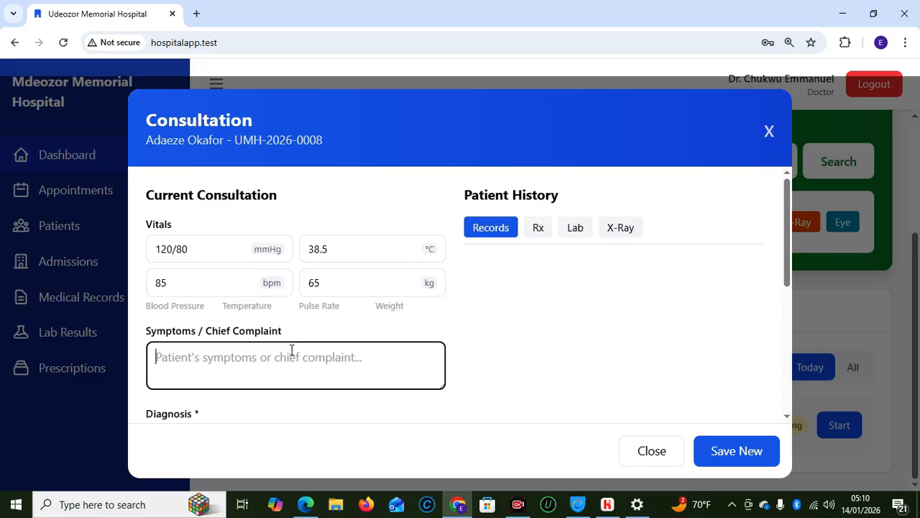
{"action": "type", "text": "F"}
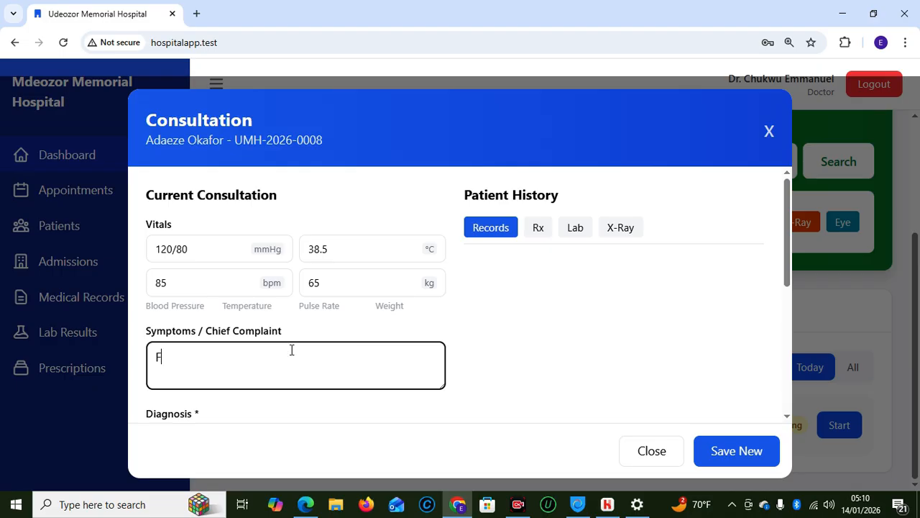
{"action": "type", "text": "ever, body weakness"}
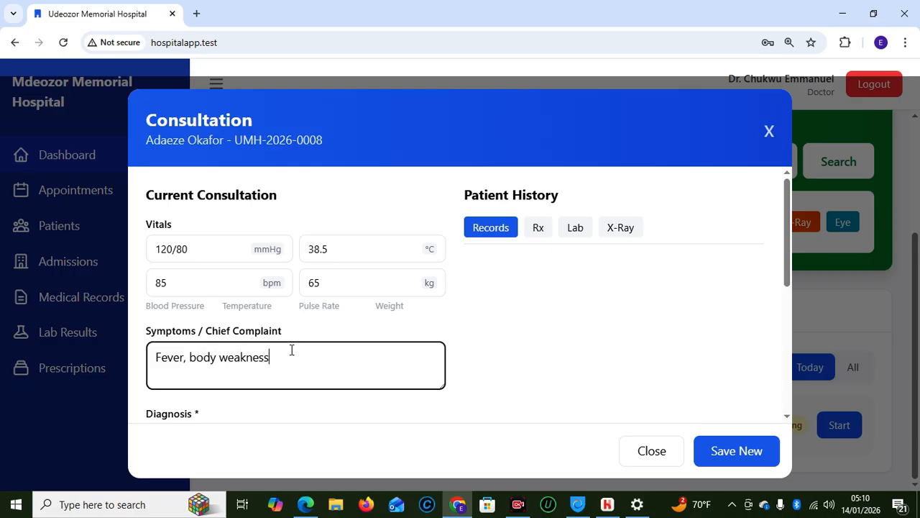
{"action": "type", "text": " and ;loss"}
{"action": "left_click", "coordinate": [297, 358]}
{"action": "key", "text": "BackSpace"}
{"action": "left_click", "coordinate": [353, 362]}
{"action": "type", "text": "appetite fo"}
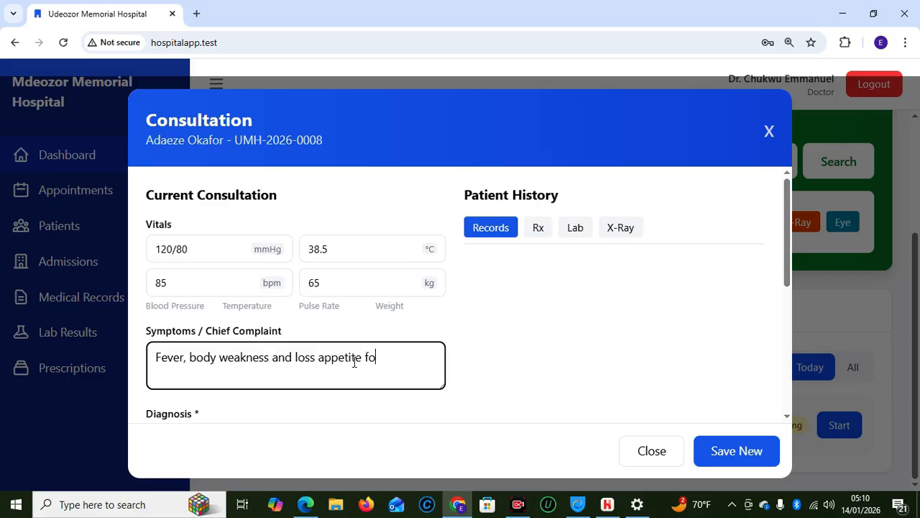
{"action": "type", "text": "r 3 days"}
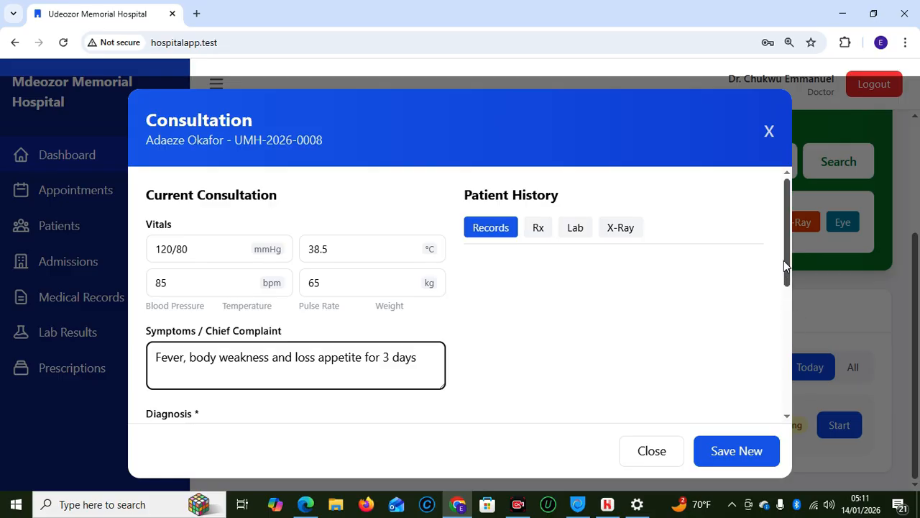
{"action": "left_click_drag", "start_coordinate": [786, 266], "coordinate": [790, 311]}
Enter the diagnosis 'Suspected malaria with possible typhoid co-infection'
{"action": "left_click", "coordinate": [286, 326]}
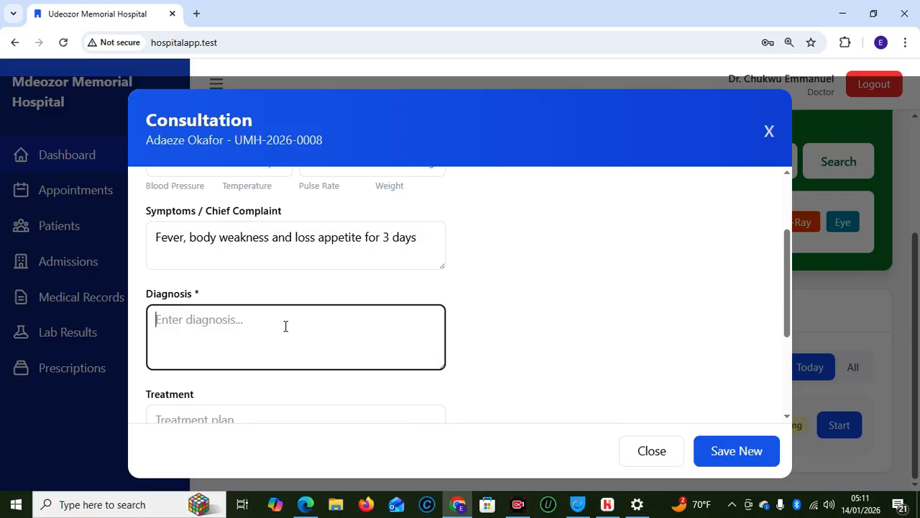
{"action": "type", "text": "Suspected malaria with possible"}
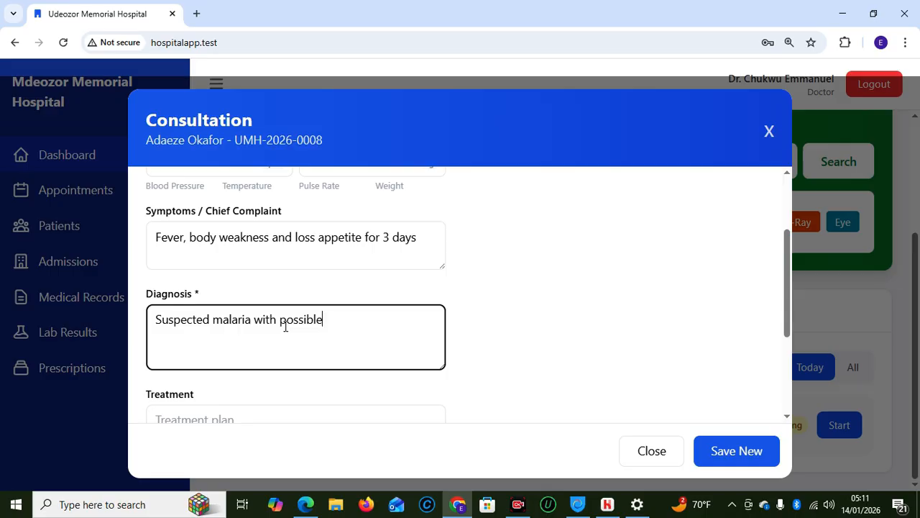
{"action": "type", "text": "Typhpid co0infection"}
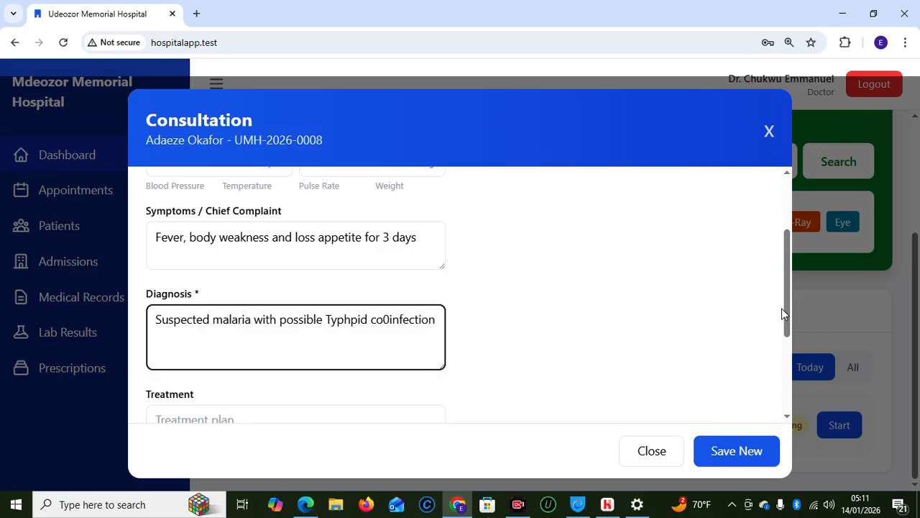
Add a note that the patient appears mildly dehydrated and is advised to increase fluid intake
{"action": "scroll", "coordinate": [787, 320], "scroll_direction": "down", "scroll_amount": 2}
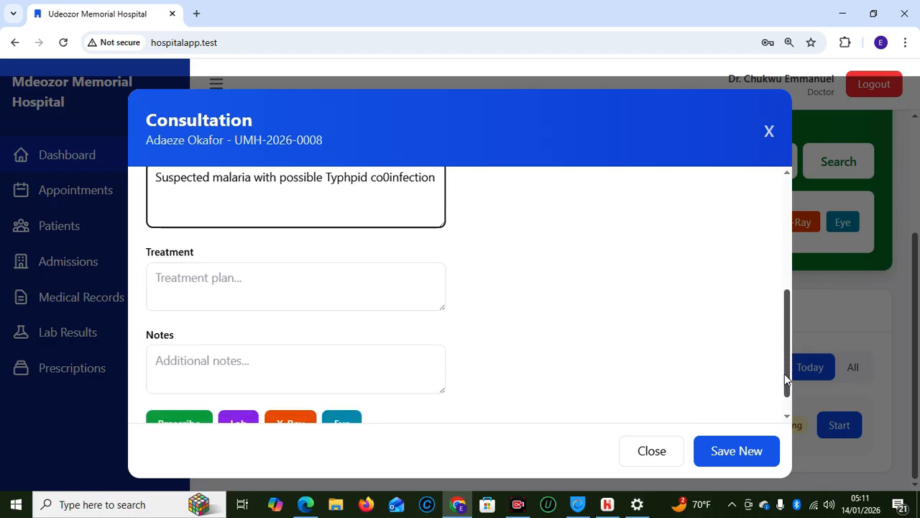
{"action": "left_click", "coordinate": [204, 282]}
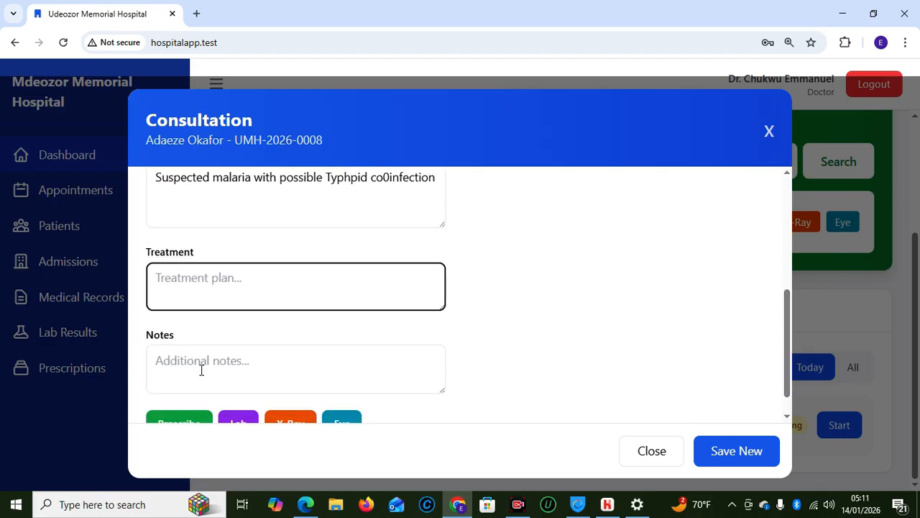
{"action": "left_click", "coordinate": [228, 372]}
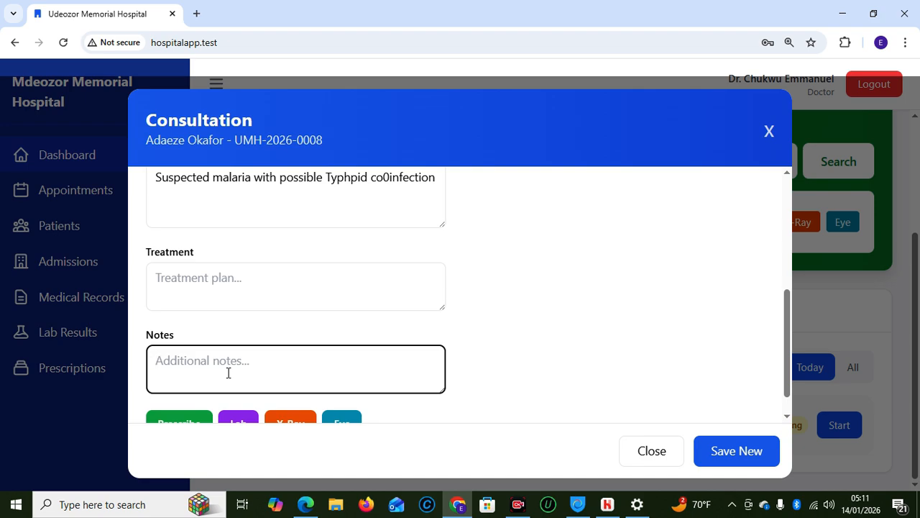
{"action": "type", "text": "Patient appears mil"}
{"action": "type", "text": "y "}
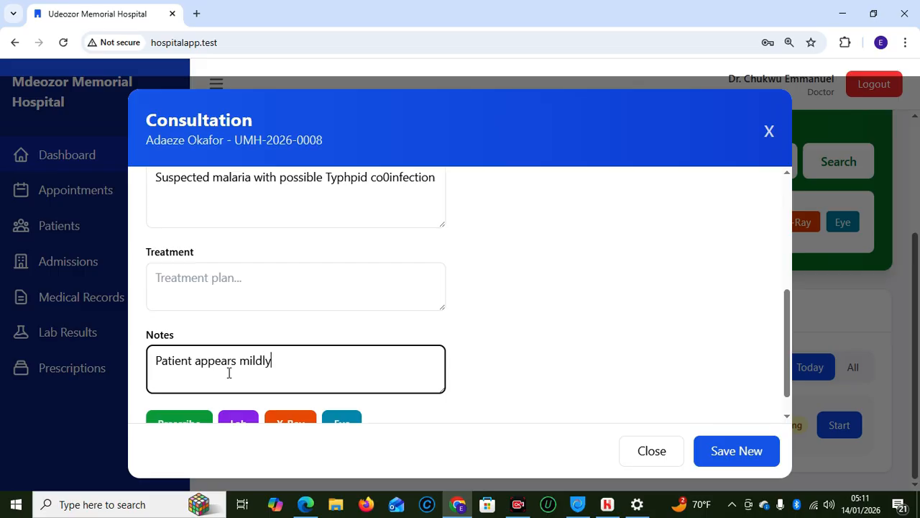
{"action": "type", "text": "dehudra"}
{"action": "key", "text": "BackSpace"}
{"action": "key", "text": "BackSpace"}
{"action": "key", "text": "BackSpace"}
{"action": "type", "text": "ydarated"}
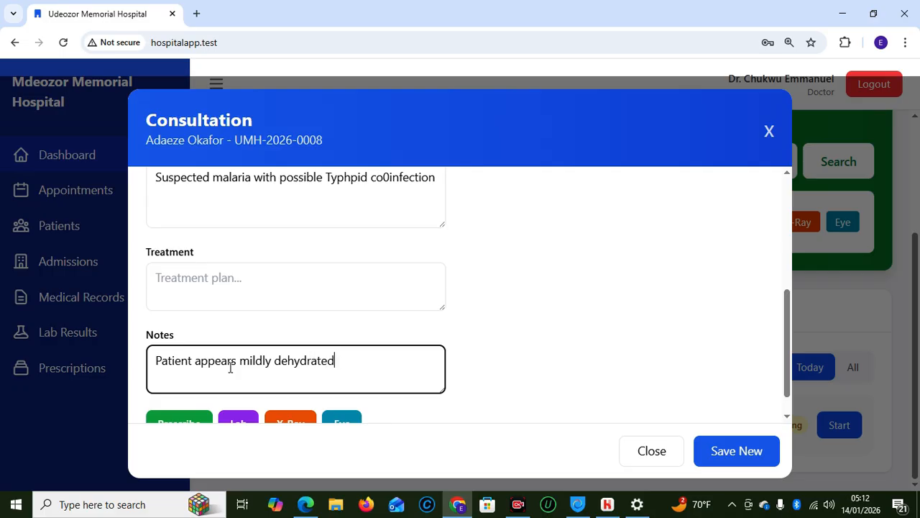
{"action": "type", "text": ", AS"}
{"action": "key", "text": "BackSpace"}
{"action": "type", "text": "dvuised to increase"}
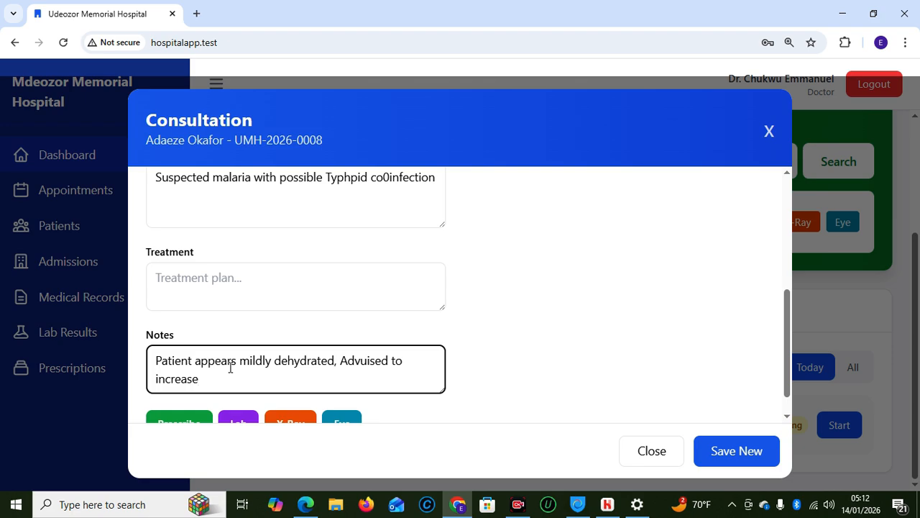
{"action": "type", "text": " fli"}
{"action": "type", "text": "uid intake"}
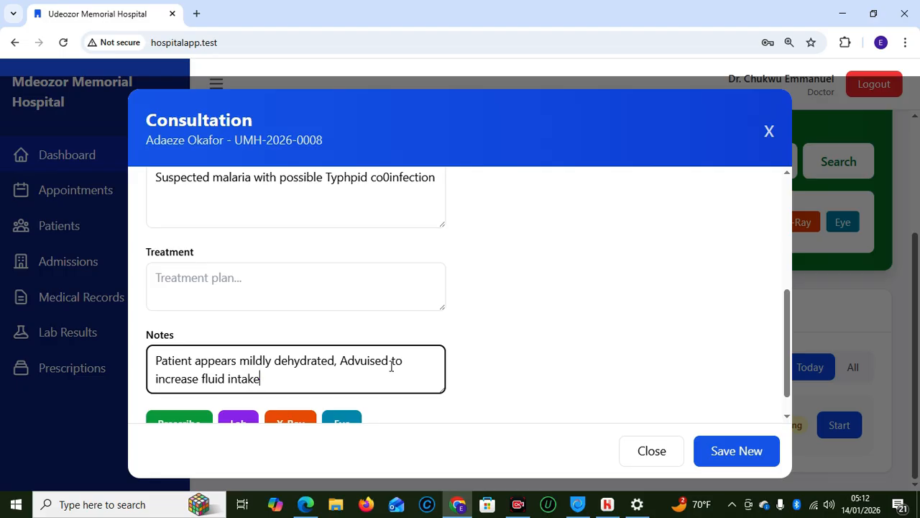
{"action": "scroll", "coordinate": [788, 377], "scroll_direction": "down", "scroll_amount": 1}
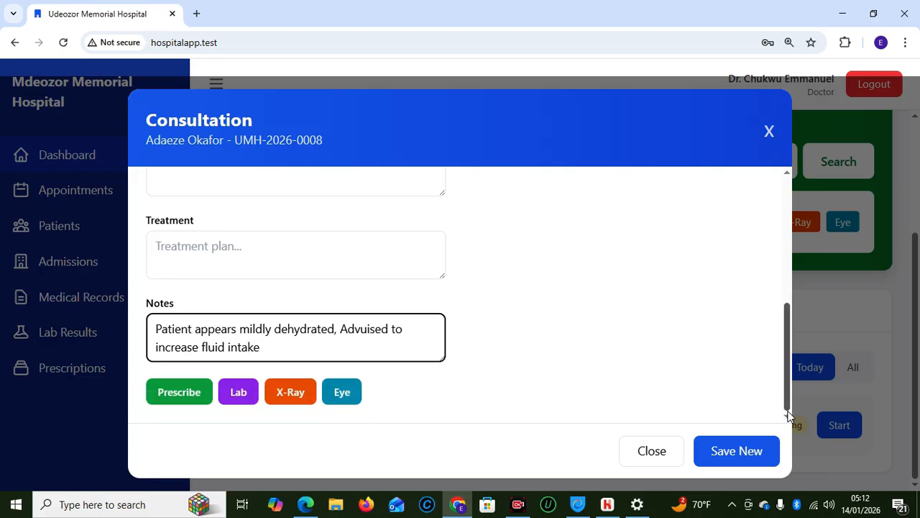
Save the new consultation and scroll down to the Prescribe, Lab, X-Ray and Eye buttons
{"action": "left_click", "coordinate": [726, 449]}
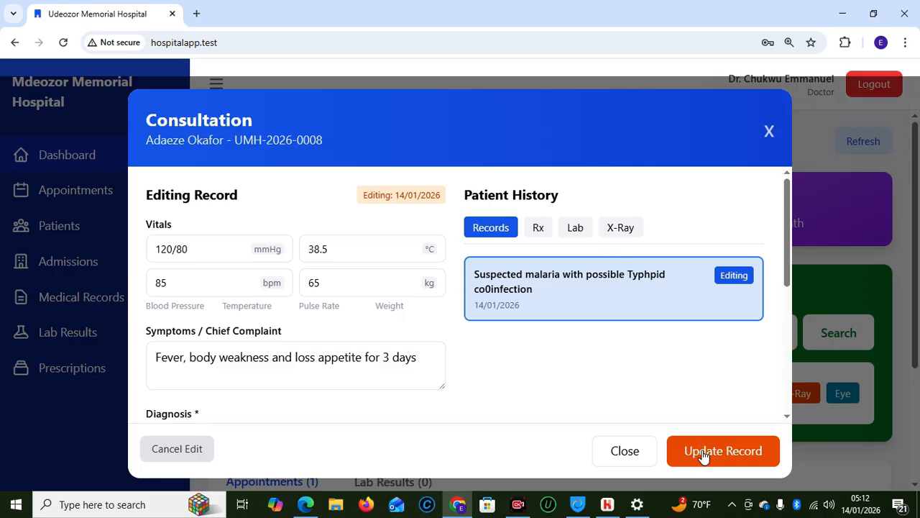
{"action": "left_click_drag", "start_coordinate": [786, 248], "coordinate": [777, 230]}
{"action": "left_click_drag", "start_coordinate": [788, 271], "coordinate": [786, 397]}
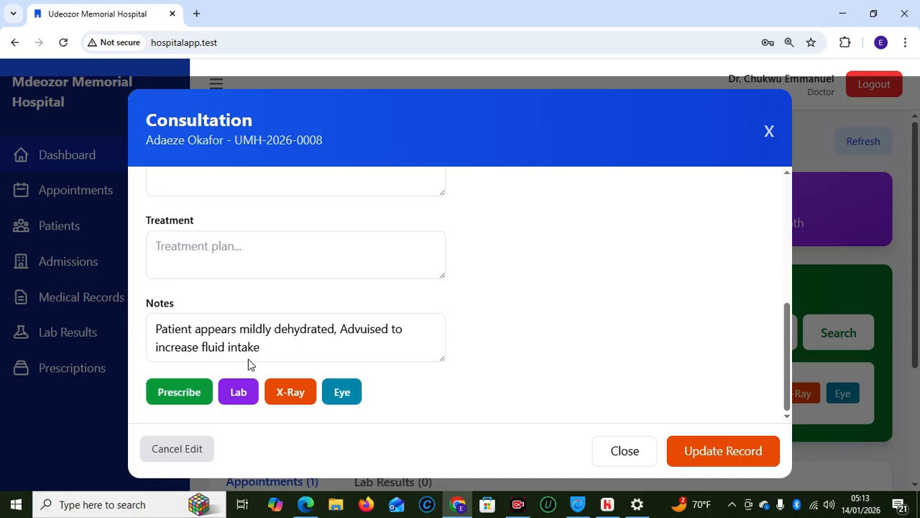
Request Malaria Parasite, Widal Test and Full Blood Count lab tests for the patient
{"action": "left_click", "coordinate": [234, 397]}
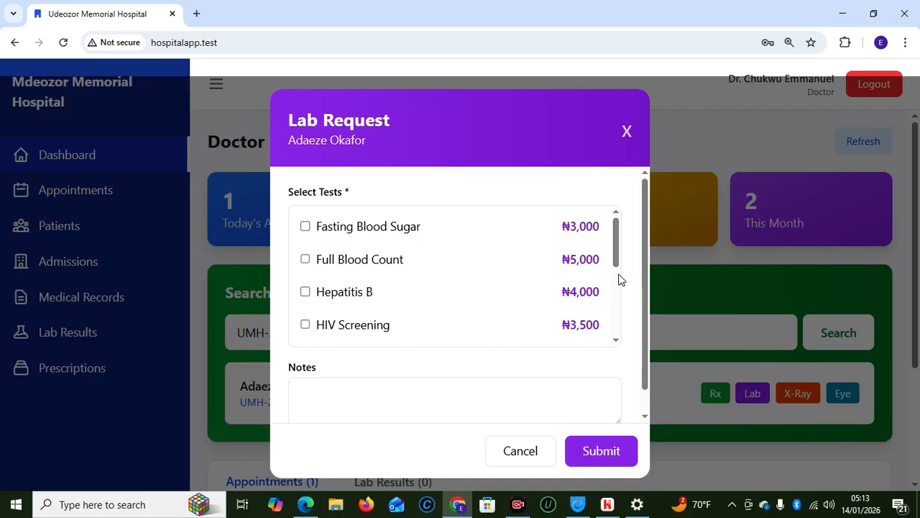
{"action": "left_click_drag", "start_coordinate": [614, 257], "coordinate": [614, 305]}
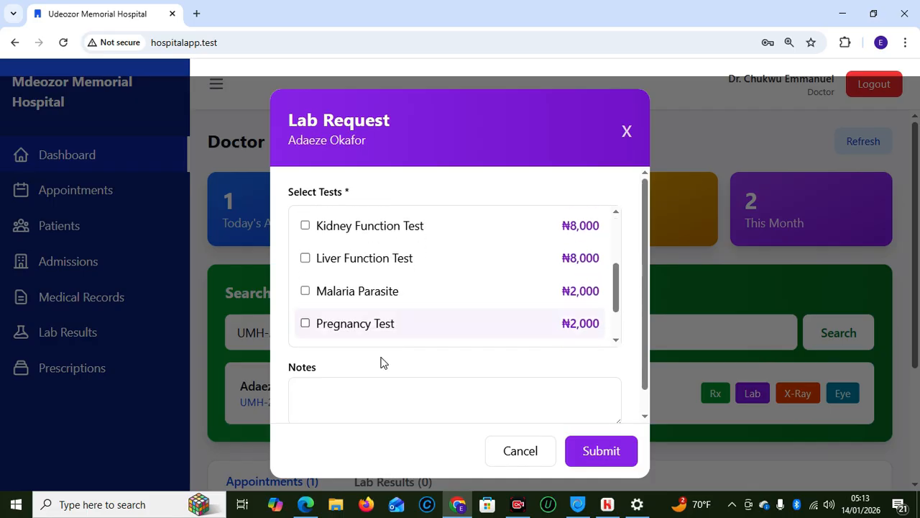
{"action": "left_click", "coordinate": [306, 291]}
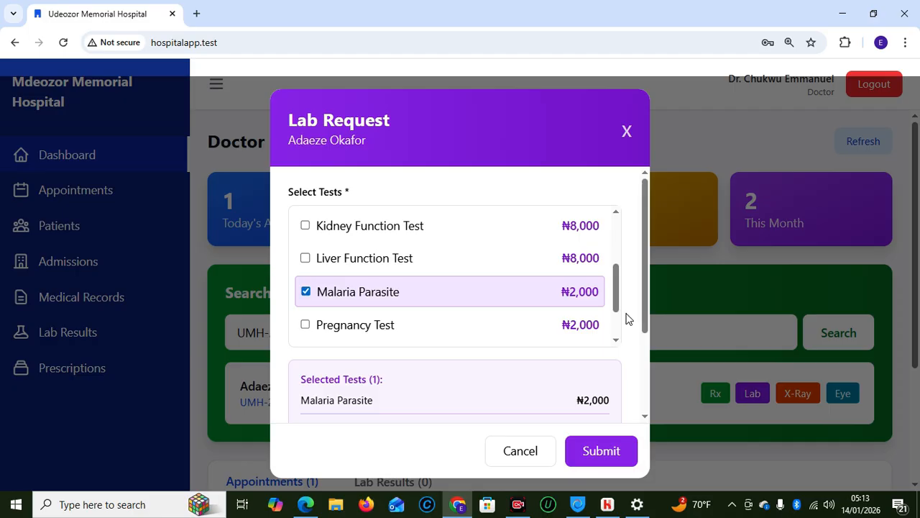
{"action": "left_click_drag", "start_coordinate": [617, 295], "coordinate": [616, 321]}
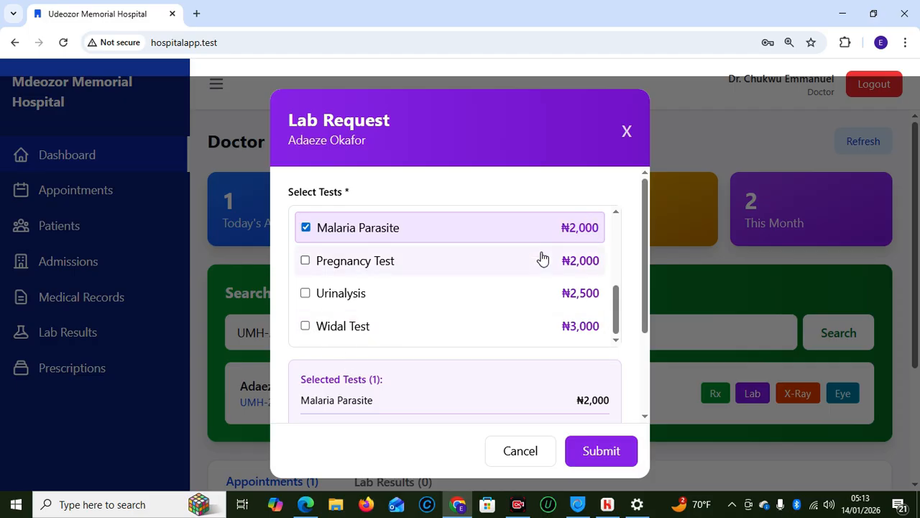
{"action": "left_click", "coordinate": [306, 326]}
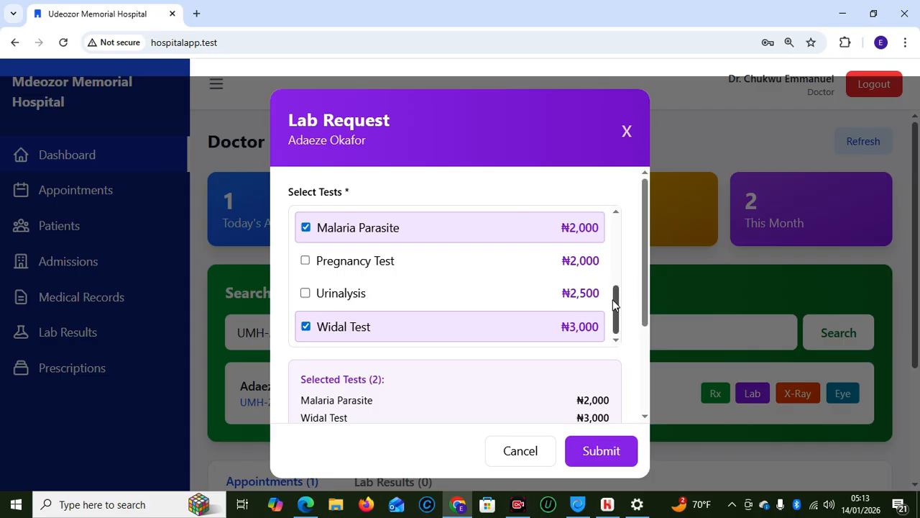
{"action": "left_click_drag", "start_coordinate": [615, 311], "coordinate": [608, 237]}
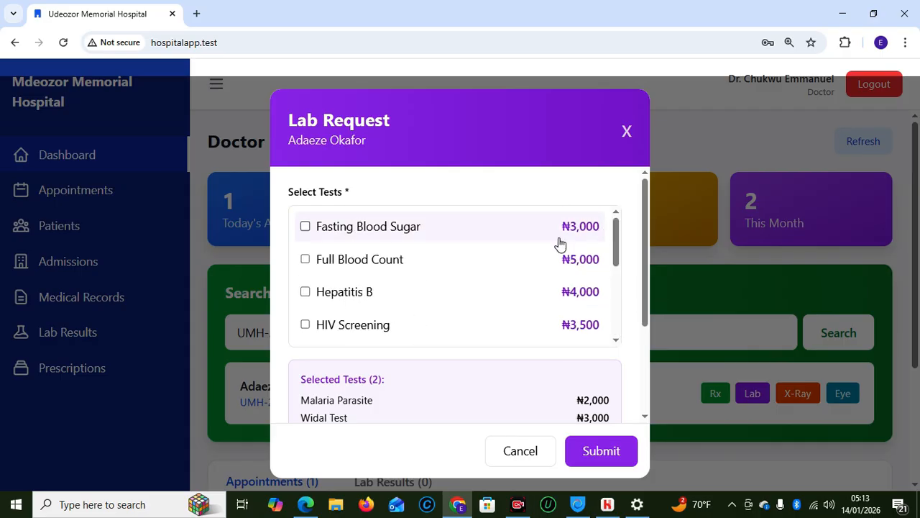
{"action": "left_click", "coordinate": [305, 259]}
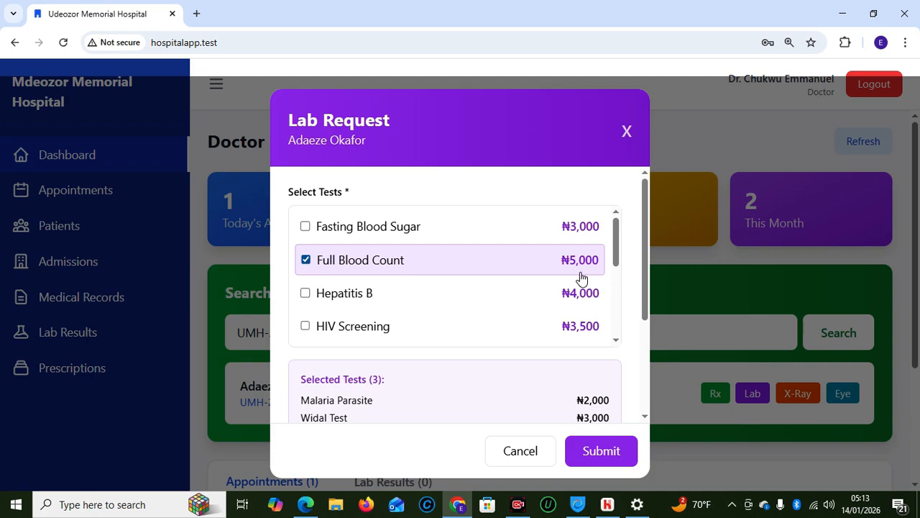
{"action": "left_click_drag", "start_coordinate": [615, 250], "coordinate": [606, 367]}
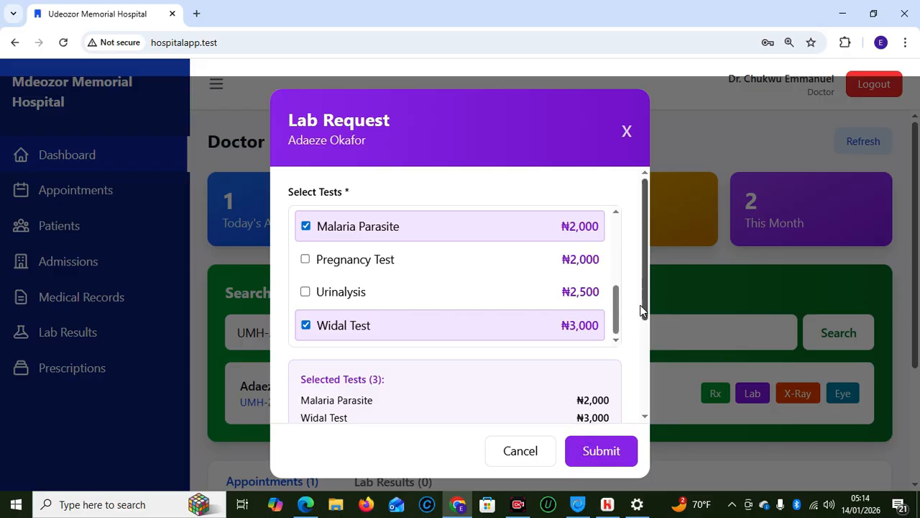
{"action": "left_click_drag", "start_coordinate": [643, 312], "coordinate": [642, 348]}
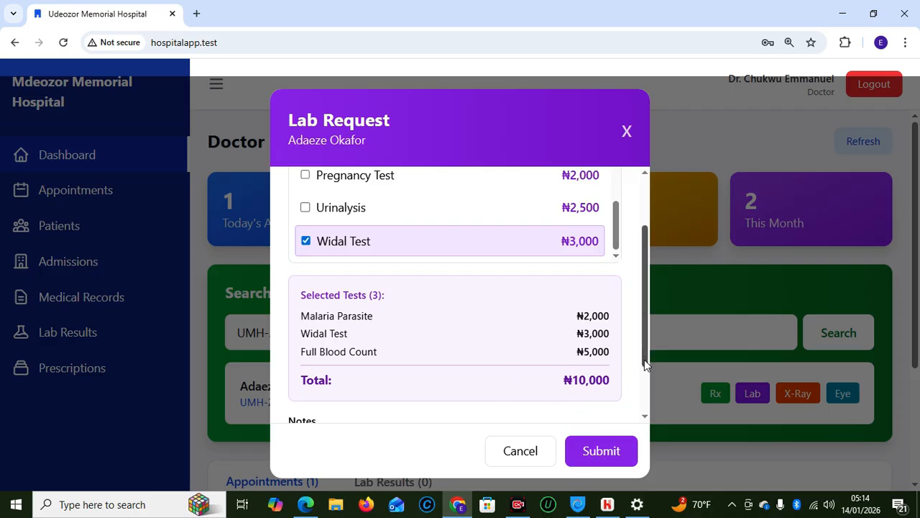
Submit the ₦10,000 lab request and confirm sending the patient to the laboratory
{"action": "left_click", "coordinate": [585, 449]}
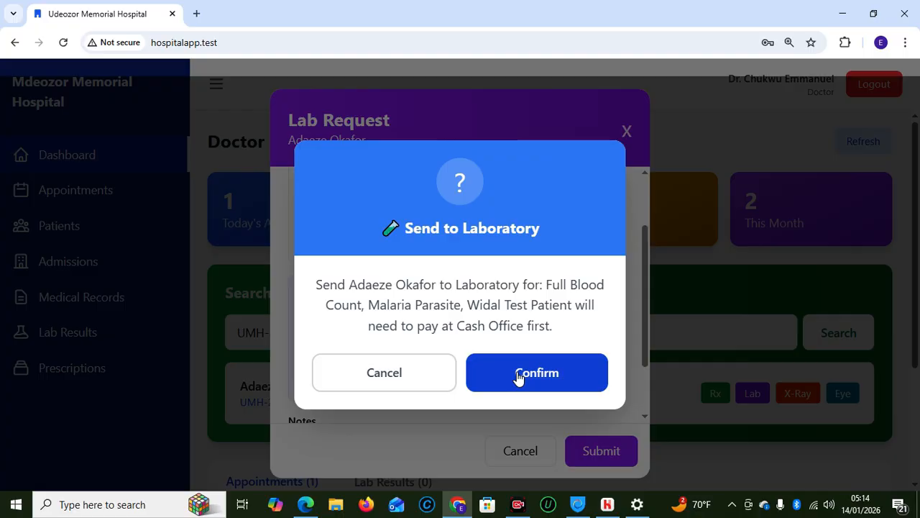
{"action": "left_click", "coordinate": [374, 381]}
{"action": "left_click_drag", "start_coordinate": [644, 353], "coordinate": [648, 384]}
{"action": "left_click", "coordinate": [463, 384]}
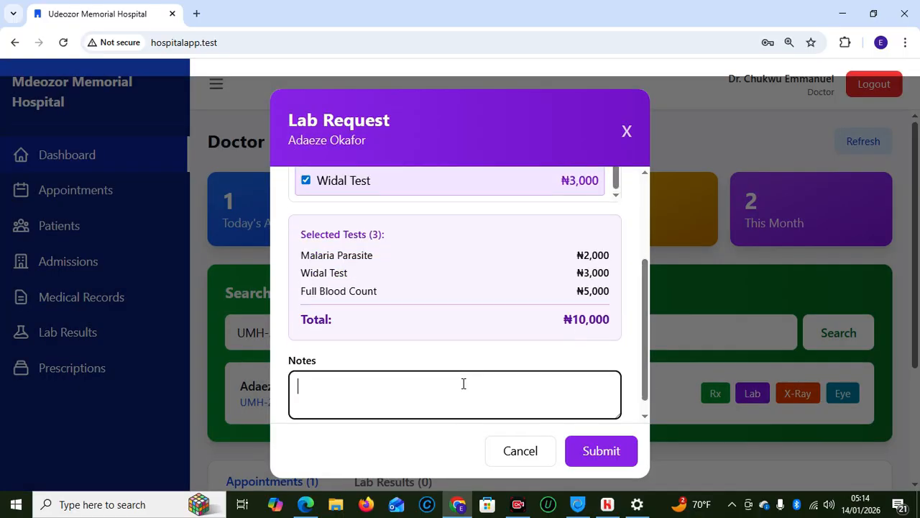
{"action": "scroll", "coordinate": [647, 385], "scroll_direction": "down", "scroll_amount": 1}
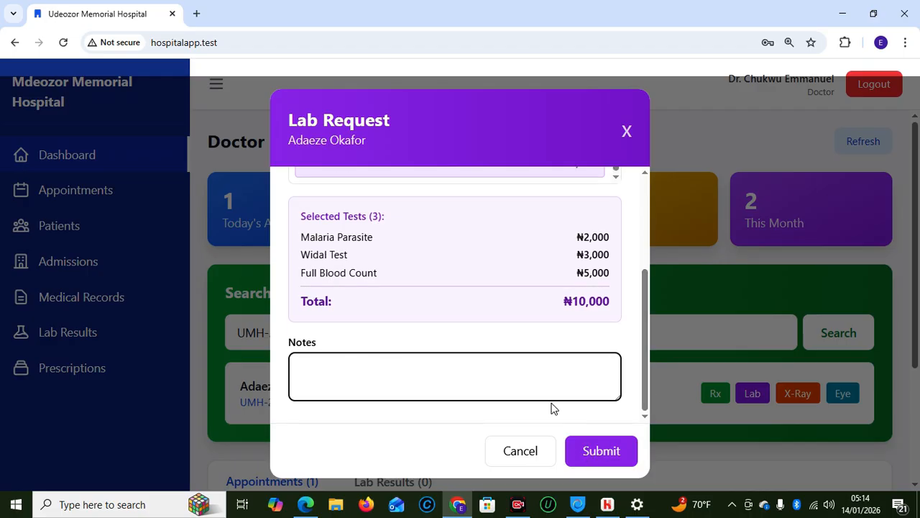
{"action": "left_click", "coordinate": [585, 451]}
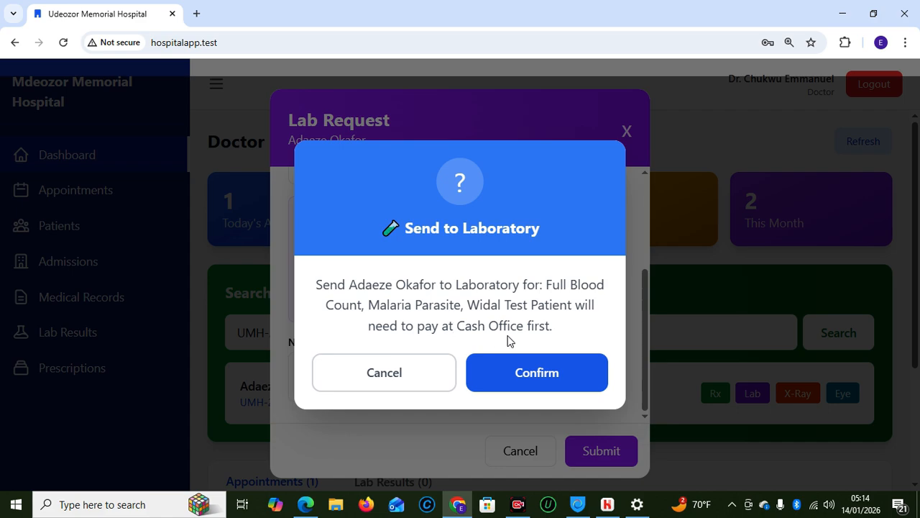
{"action": "left_click", "coordinate": [531, 370]}
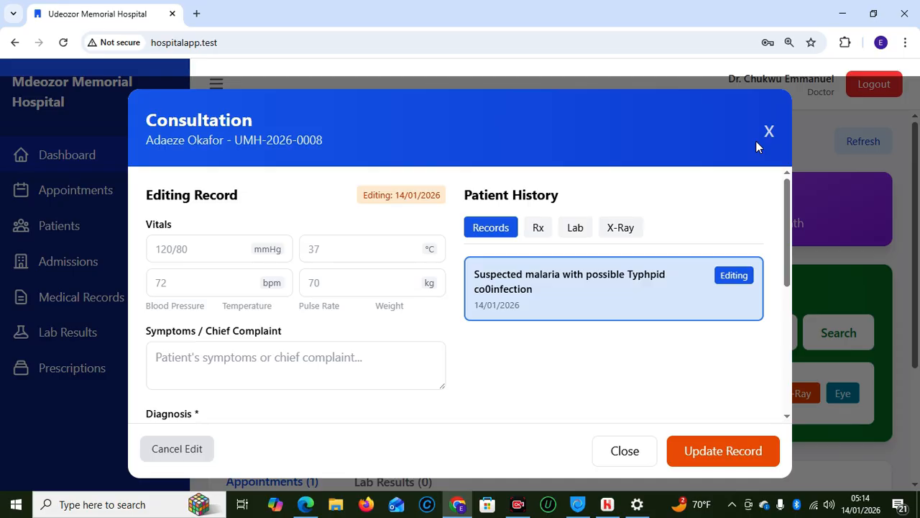
Close the consultation record and log out of the doctor's account
{"action": "left_click_drag", "start_coordinate": [789, 242], "coordinate": [781, 207]}
{"action": "left_click", "coordinate": [624, 451]}
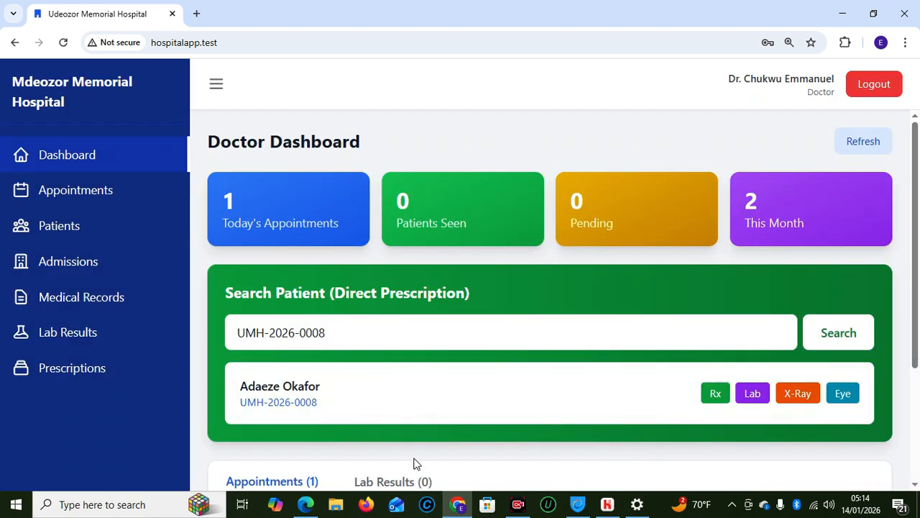
{"action": "left_click", "coordinate": [874, 84]}
Sign in with the saved laboratory technician login
{"action": "left_click", "coordinate": [410, 269]}
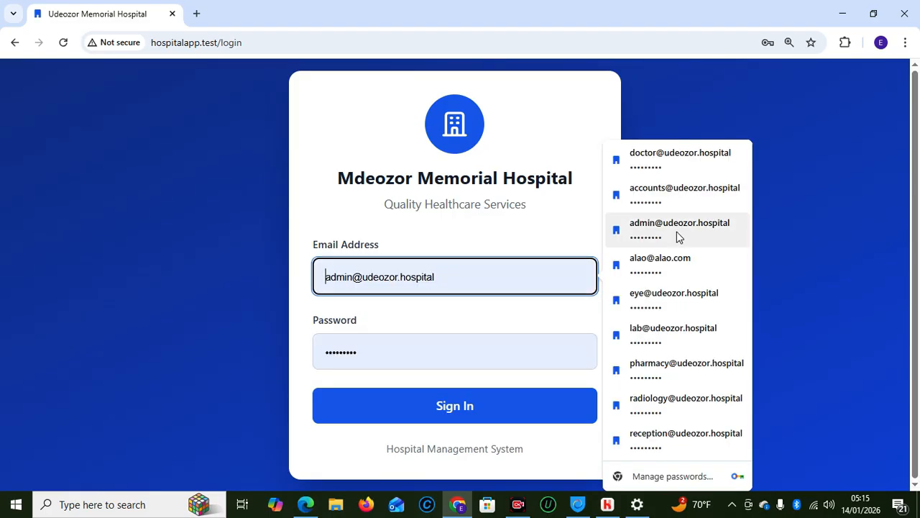
{"action": "left_click", "coordinate": [666, 328]}
{"action": "left_click", "coordinate": [441, 417]}
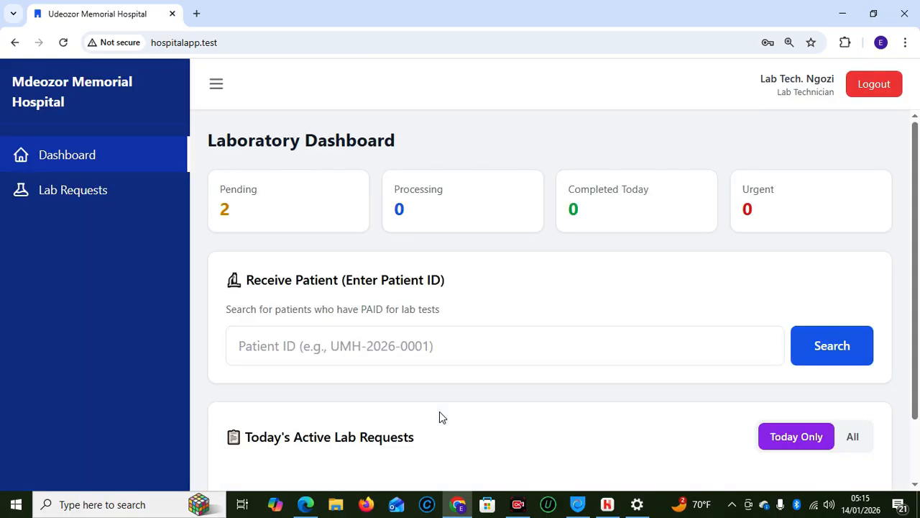
Search the pasted patient ID and dismiss the Payment Required warning
{"action": "left_click", "coordinate": [434, 344]}
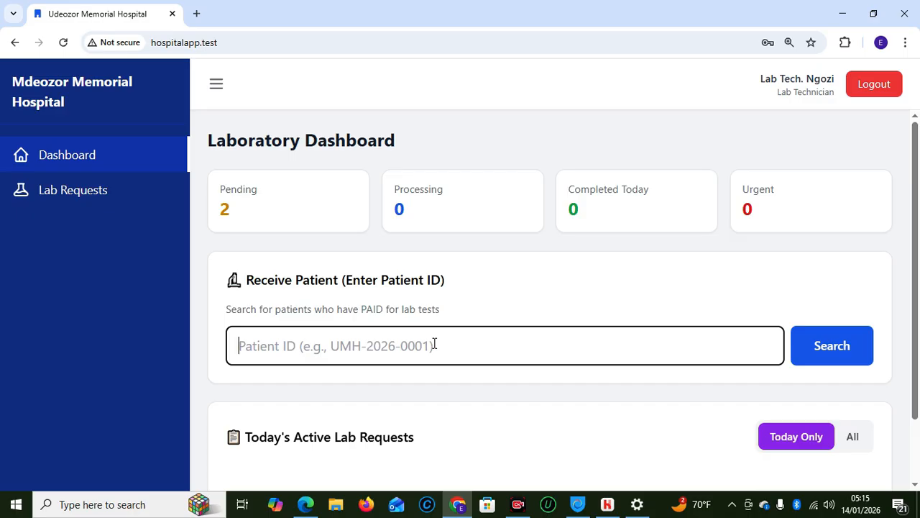
{"action": "type", "text": "UMH-2026-0008"}
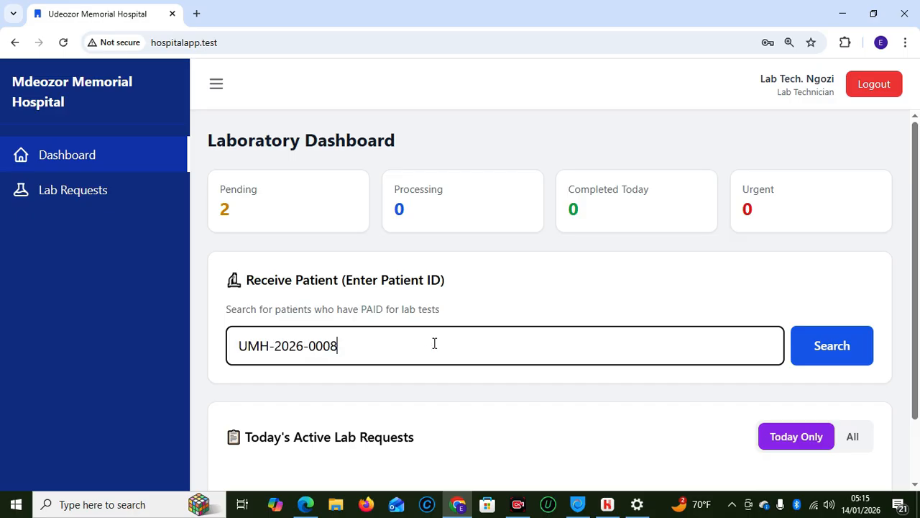
{"action": "left_click", "coordinate": [824, 348]}
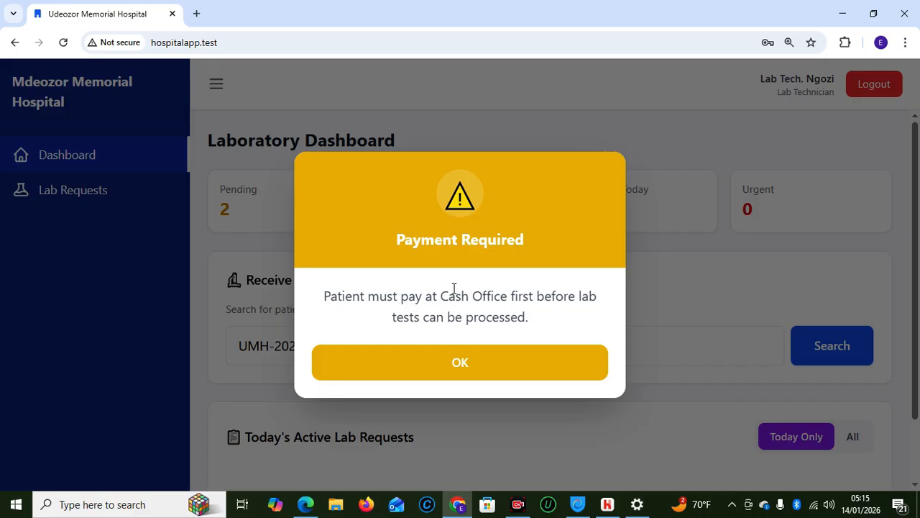
{"action": "left_click", "coordinate": [470, 362]}
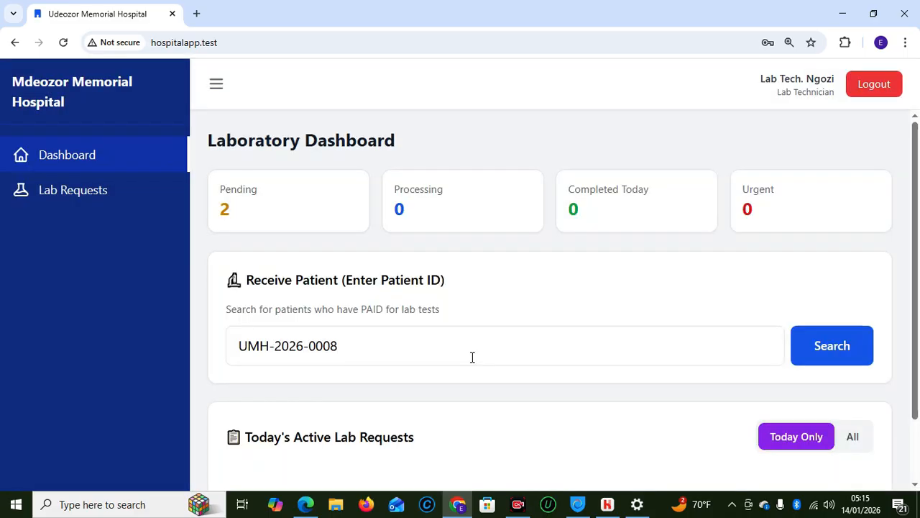
Log out and sign in to the Cash Office with the saved accounts login
{"action": "left_click", "coordinate": [867, 87]}
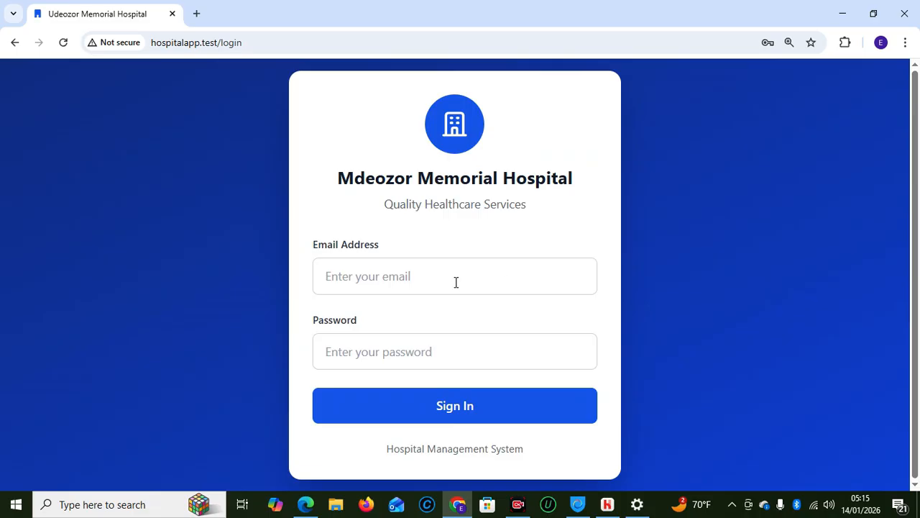
{"action": "left_click", "coordinate": [420, 274]}
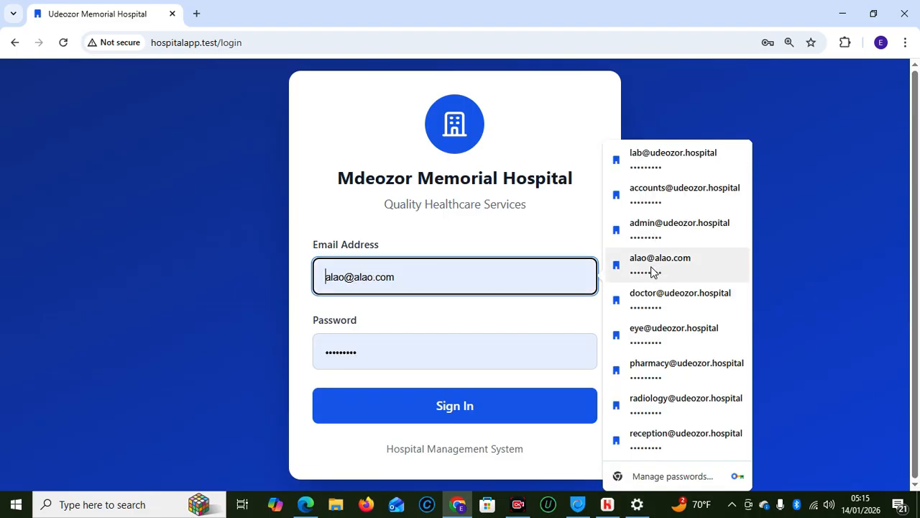
{"action": "left_click", "coordinate": [658, 196]}
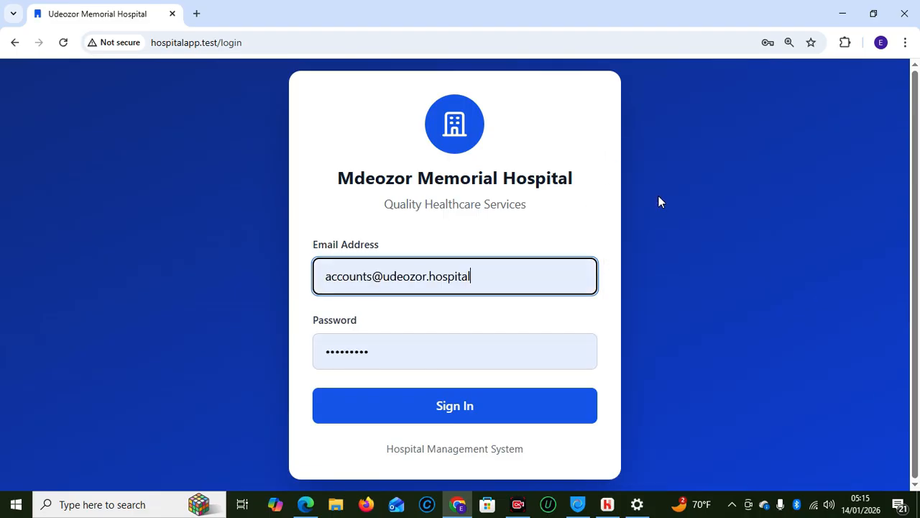
{"action": "left_click", "coordinate": [458, 405]}
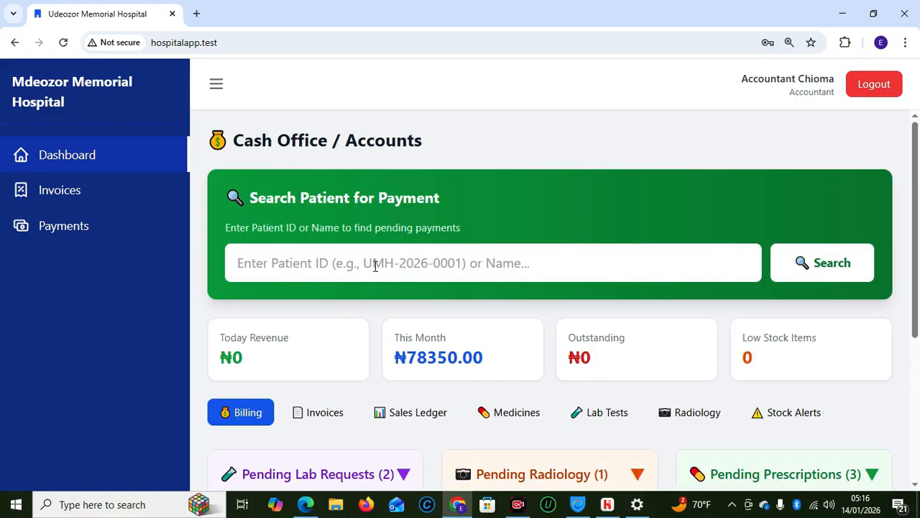
Search the patient's ID to show the pending ₦10,000 lab request awaiting billing
{"action": "left_click", "coordinate": [374, 266]}
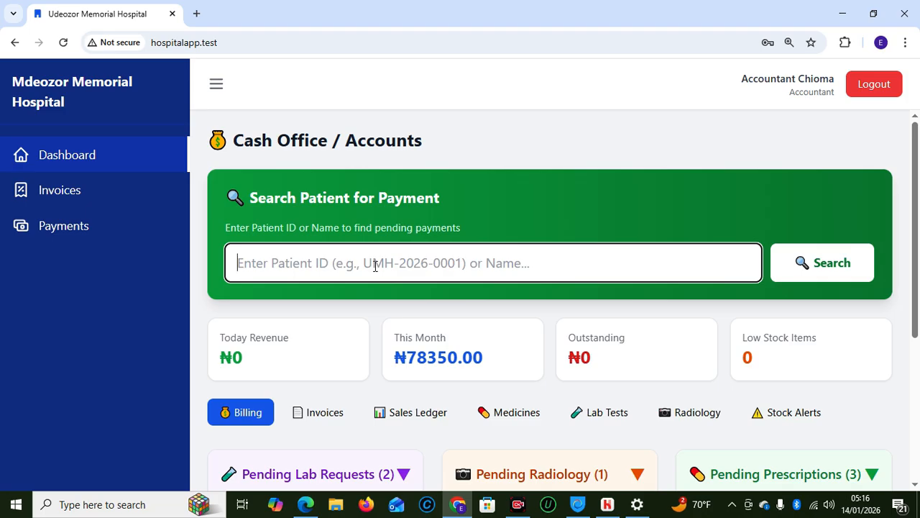
{"action": "type", "text": "UMH-2026-0008"}
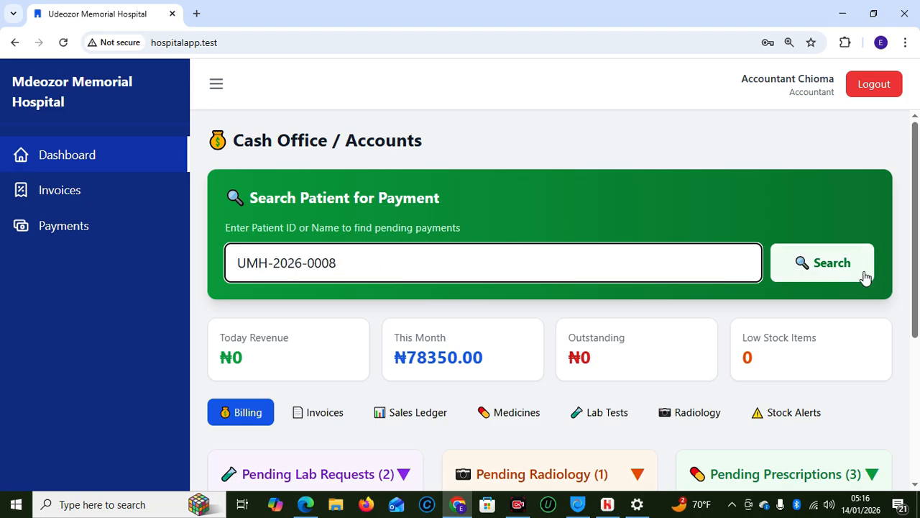
{"action": "left_click", "coordinate": [833, 278]}
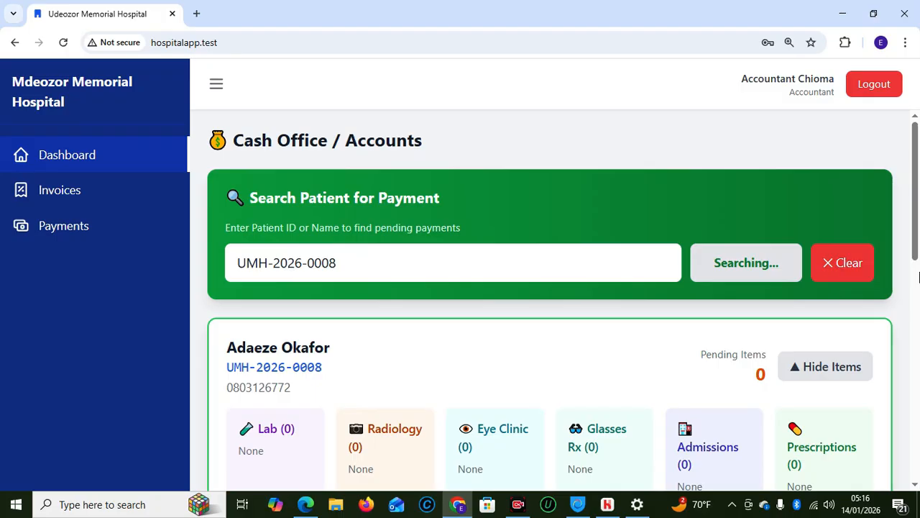
{"action": "left_click_drag", "start_coordinate": [914, 234], "coordinate": [916, 307]}
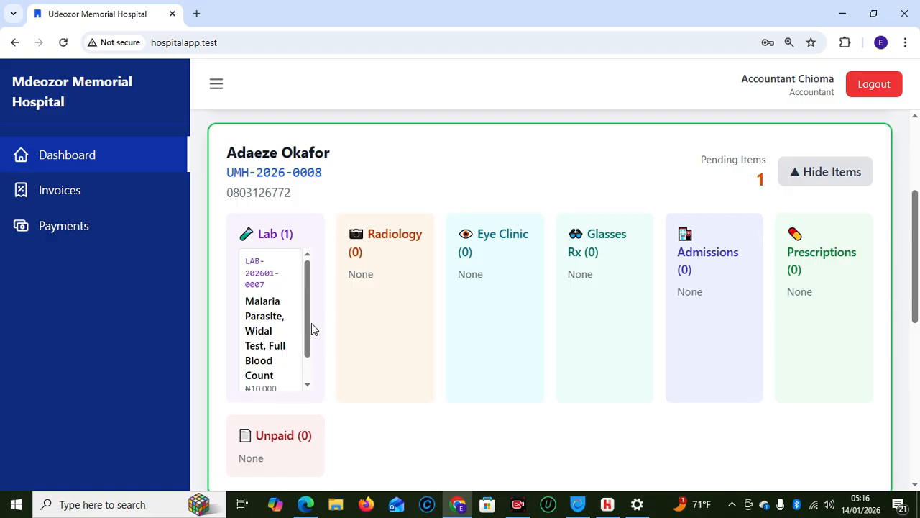
{"action": "left_click_drag", "start_coordinate": [309, 329], "coordinate": [308, 379]}
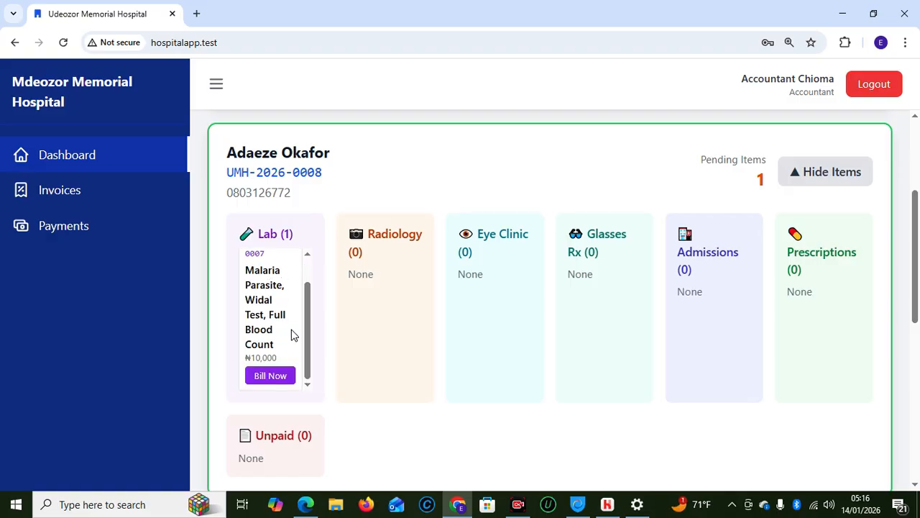
Bill the lab tests, create the invoice and record the ₦10,000 cash payment
{"action": "left_click", "coordinate": [274, 377]}
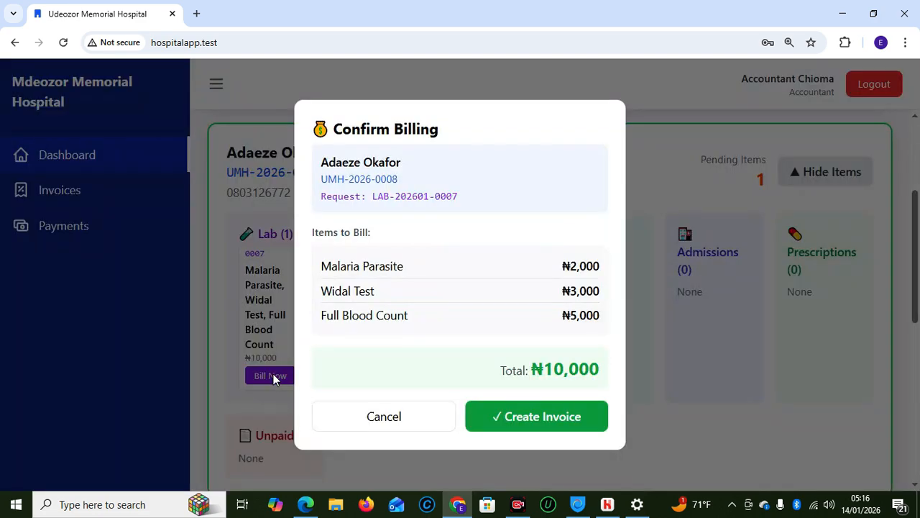
{"action": "left_click", "coordinate": [551, 427]}
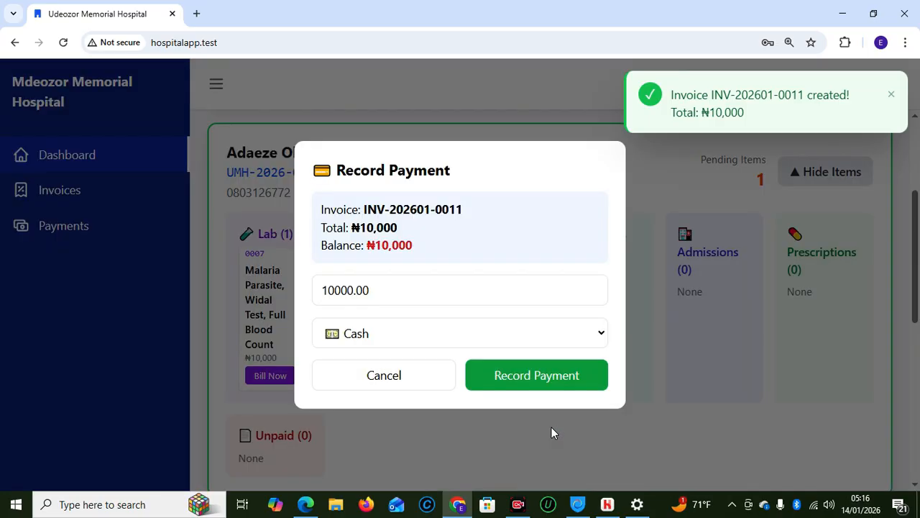
{"action": "left_click", "coordinate": [535, 380]}
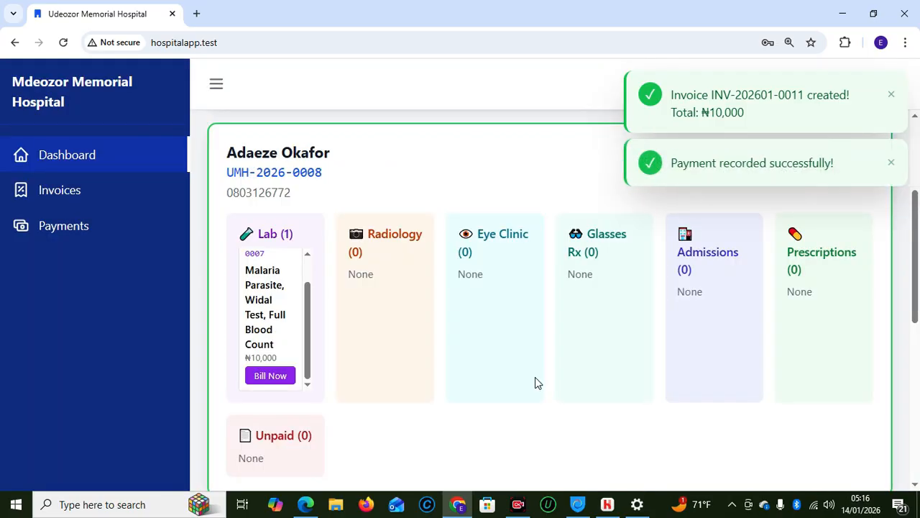
{"action": "left_click_drag", "start_coordinate": [910, 287], "coordinate": [917, 366]}
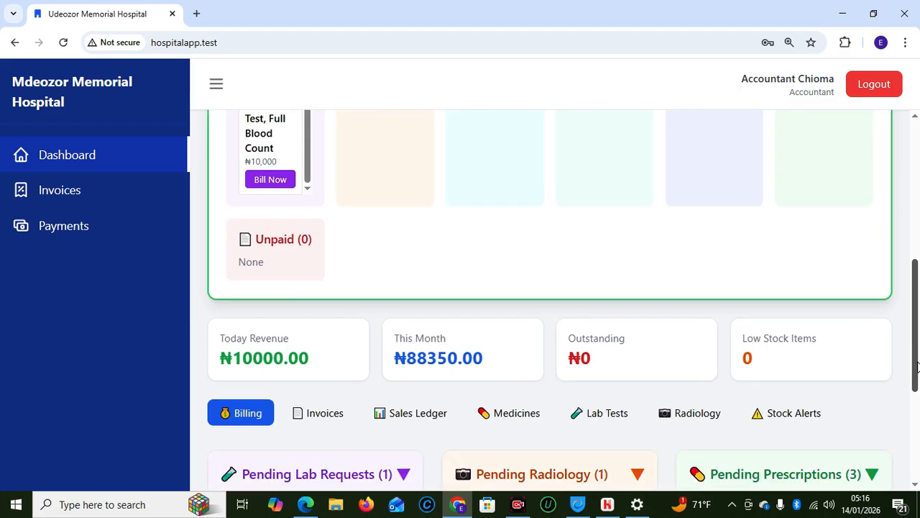
Retry billing, dismiss the invoice-already-exists error and return to the top of the page
{"action": "left_click", "coordinate": [266, 178]}
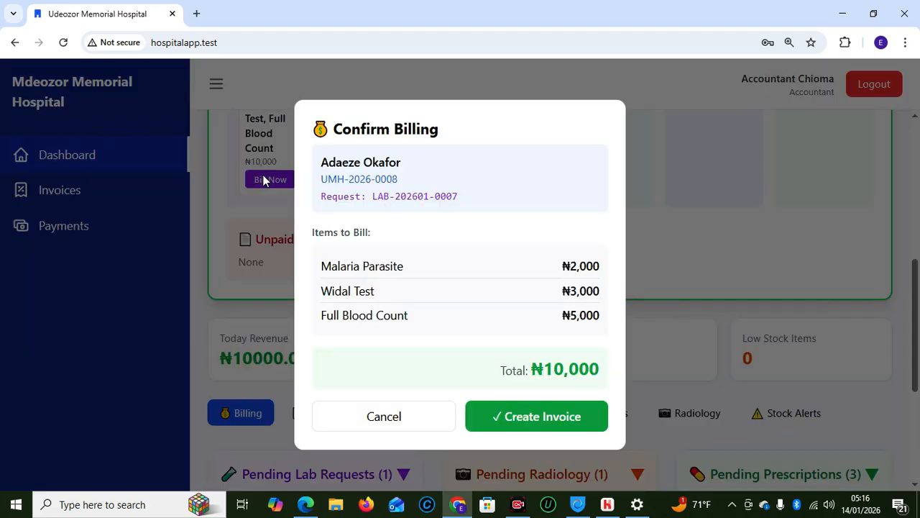
{"action": "left_click", "coordinate": [534, 428]}
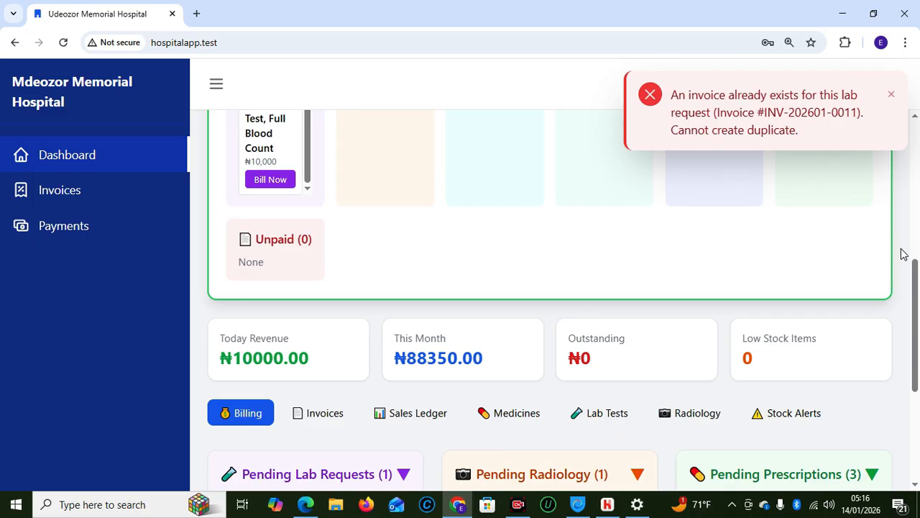
{"action": "left_click", "coordinate": [891, 95]}
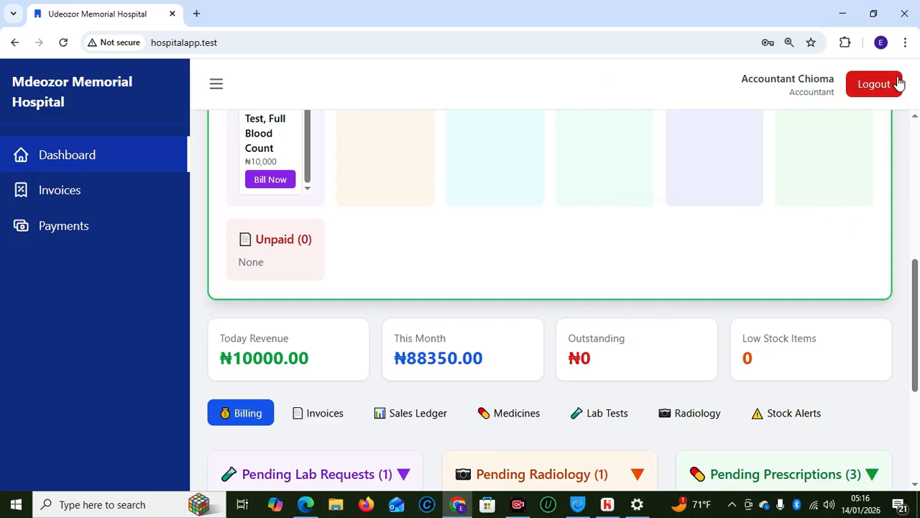
{"action": "left_click_drag", "start_coordinate": [917, 290], "coordinate": [917, 127]}
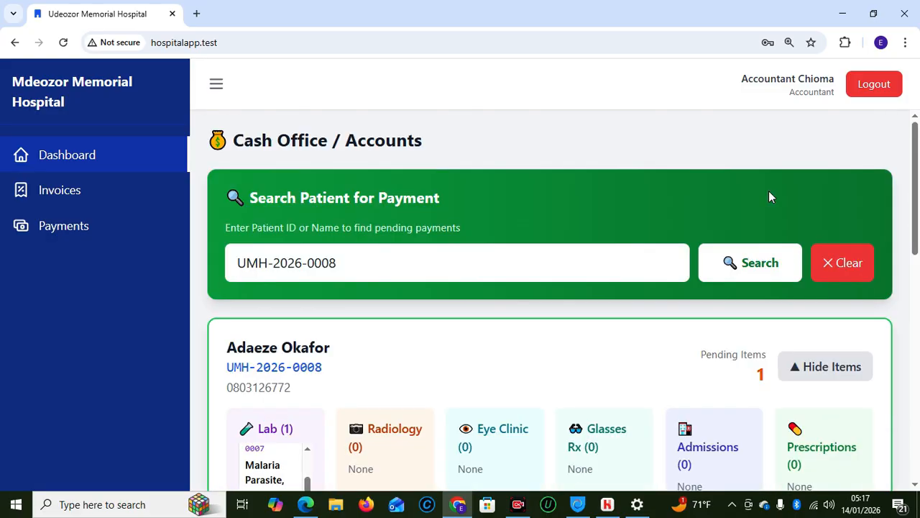
Log out of accounts and sign in with the saved lab technician login
{"action": "left_click", "coordinate": [877, 86]}
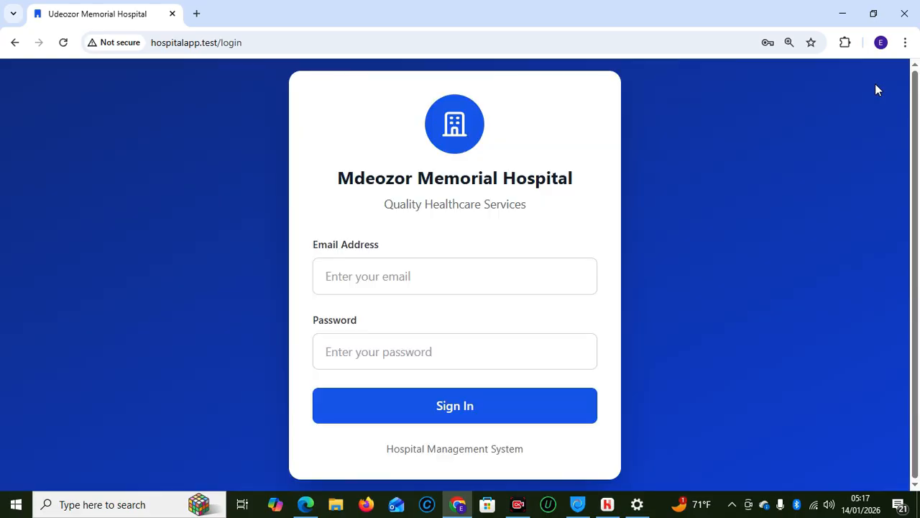
{"action": "left_click", "coordinate": [450, 277]}
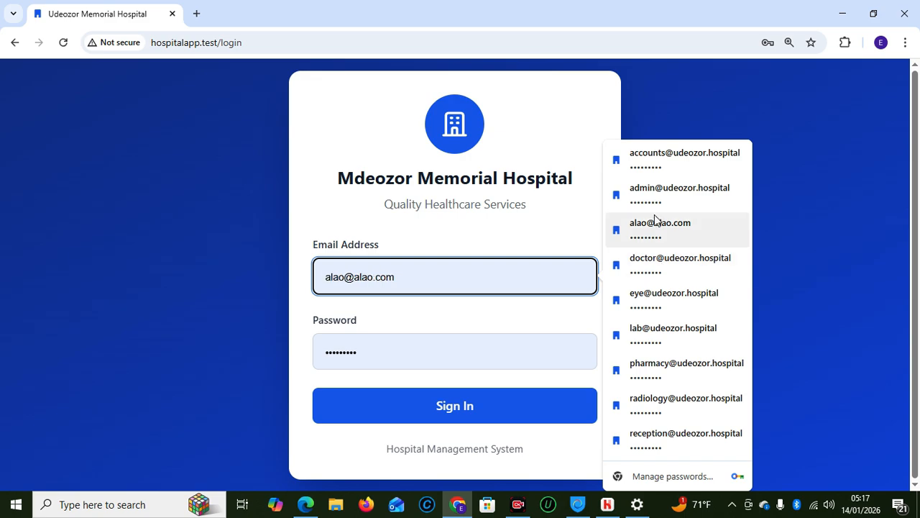
{"action": "left_click", "coordinate": [654, 335]}
{"action": "left_click", "coordinate": [425, 406]}
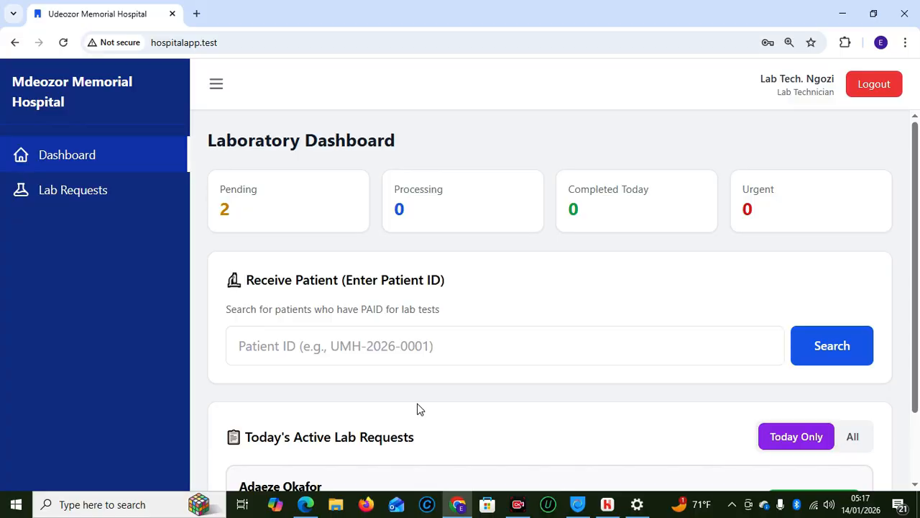
Find the patient by ID, mark the sample collected and start processing her tests
{"action": "left_click", "coordinate": [359, 352]}
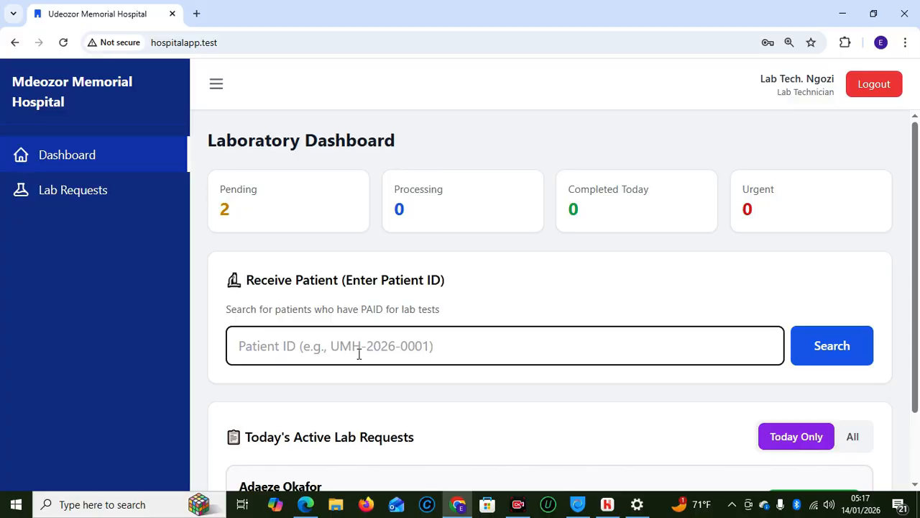
{"action": "type", "text": "UMH-2026-0008"}
{"action": "left_click", "coordinate": [832, 353]}
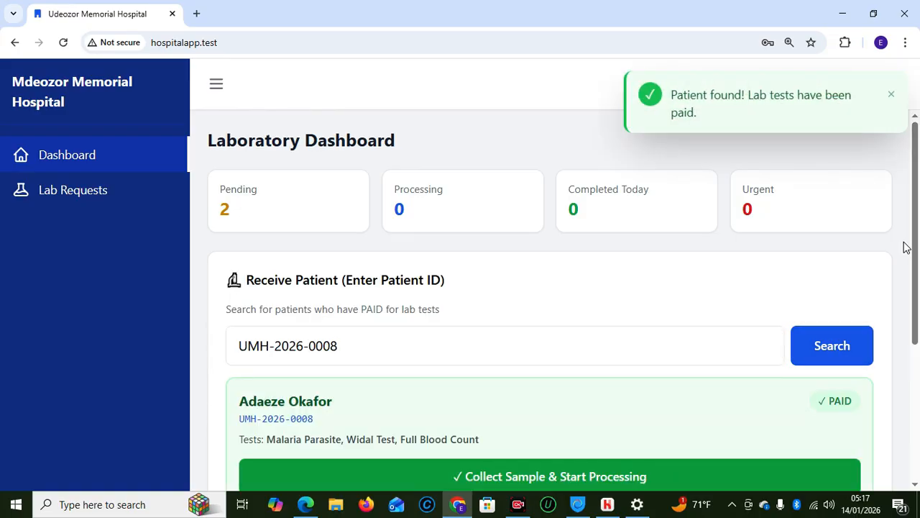
{"action": "scroll", "coordinate": [917, 253], "scroll_direction": "down", "scroll_amount": 1}
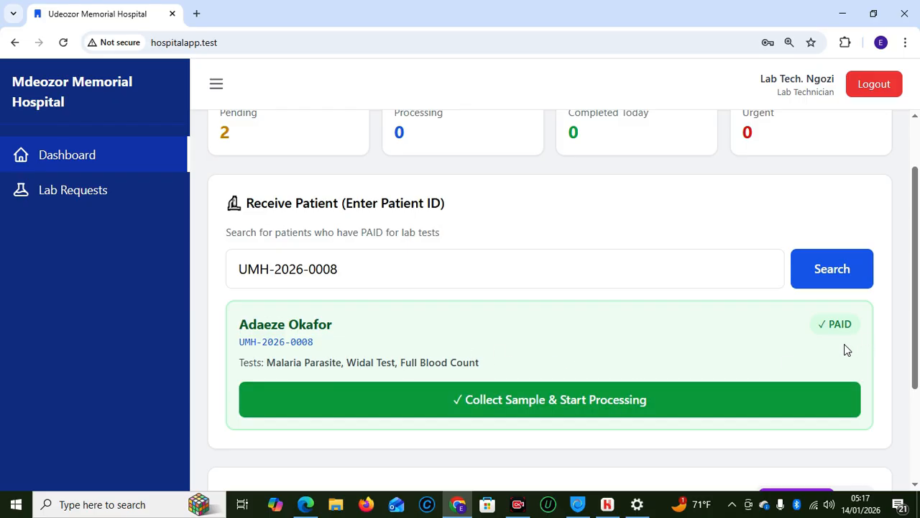
{"action": "left_click", "coordinate": [592, 401]}
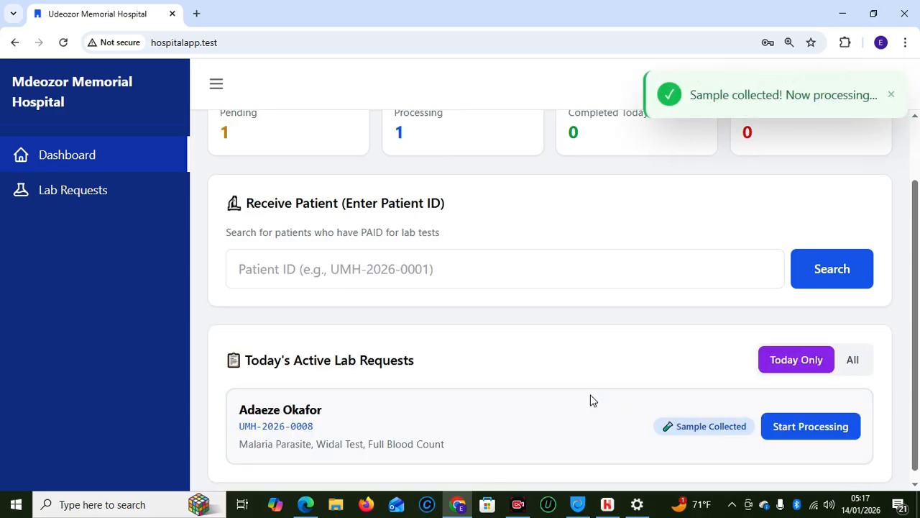
{"action": "scroll", "coordinate": [916, 338], "scroll_direction": "down", "scroll_amount": 1}
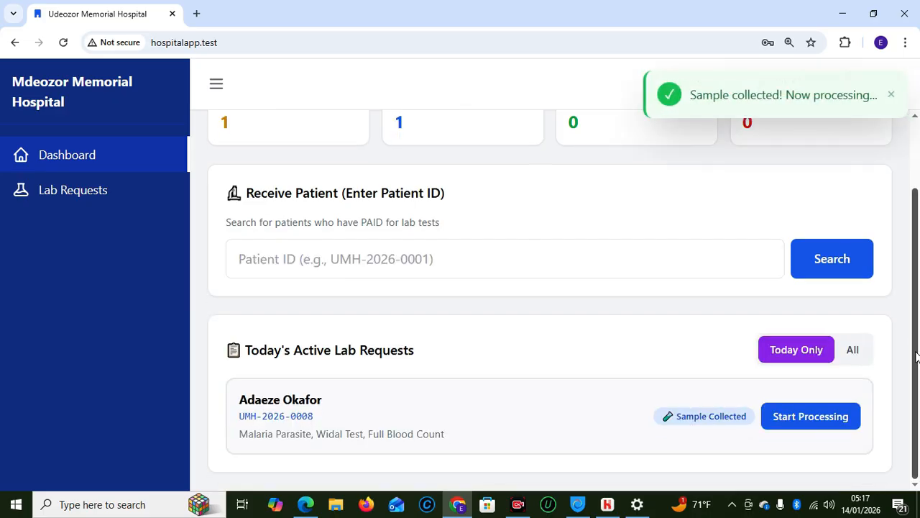
{"action": "left_click", "coordinate": [780, 419]}
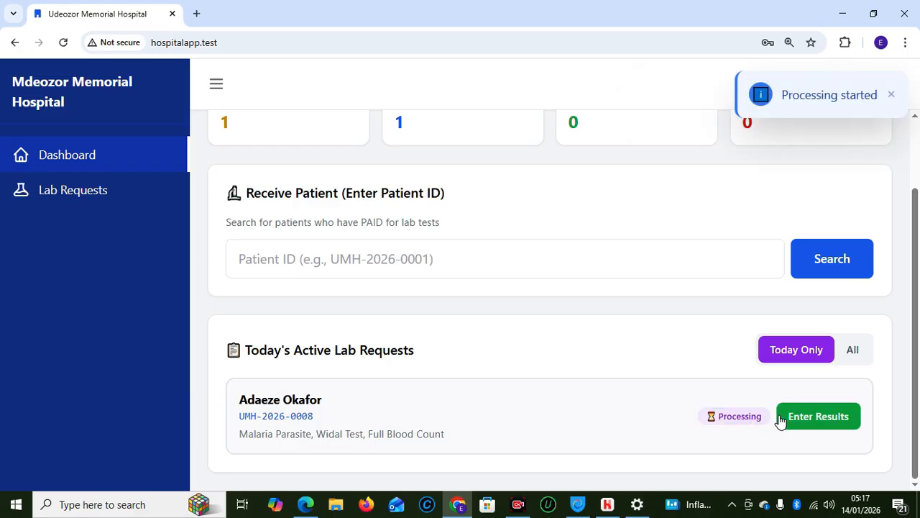
Enter results: Malaria Parasite 'Positive', Widal Test 'Poistive', Full Blood Count 75
{"action": "left_click", "coordinate": [811, 419]}
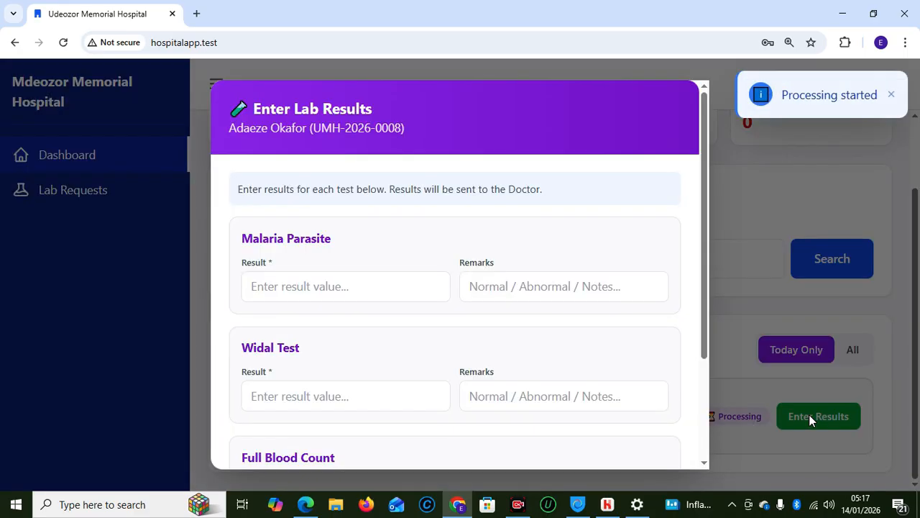
{"action": "left_click", "coordinate": [263, 290]}
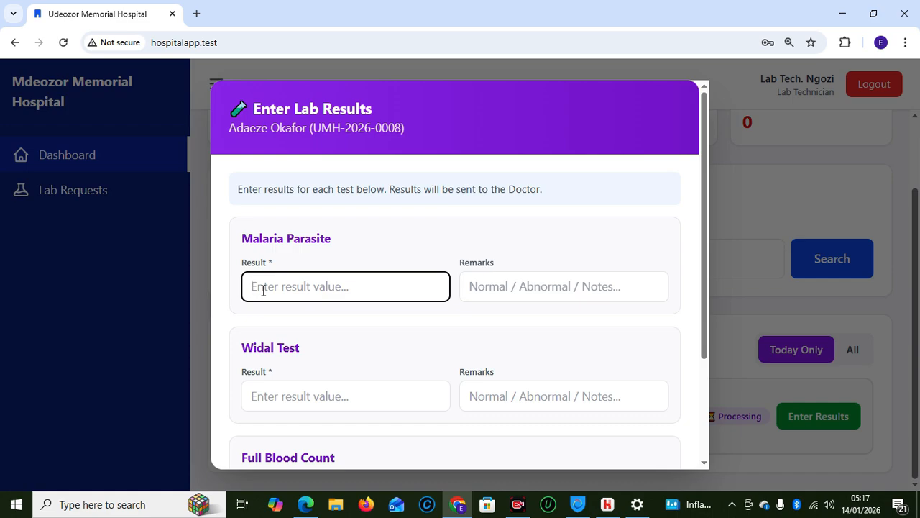
{"action": "type", "text": "Positive"}
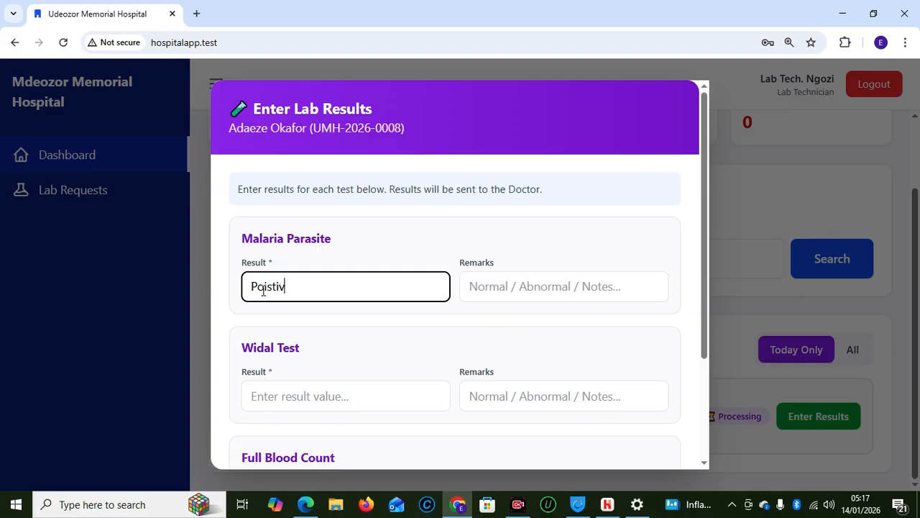
{"action": "left_click", "coordinate": [318, 404]}
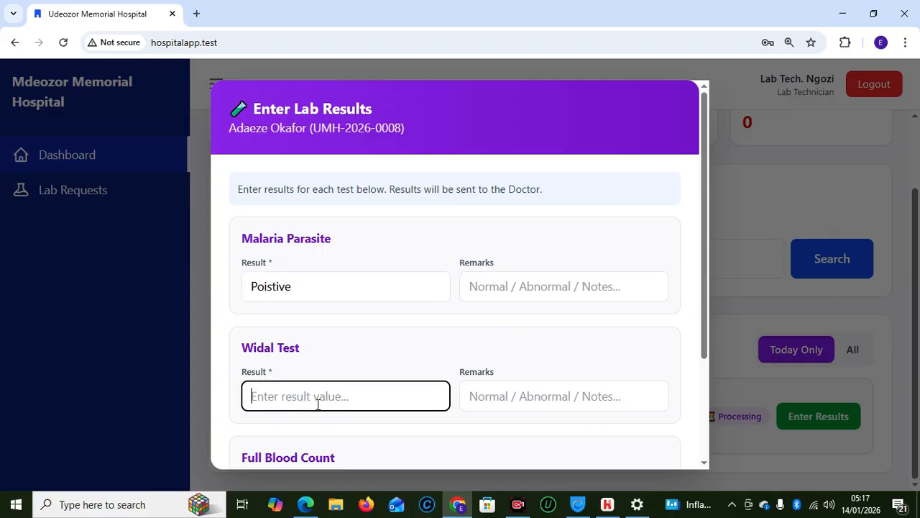
{"action": "type", "text": "Poistive"}
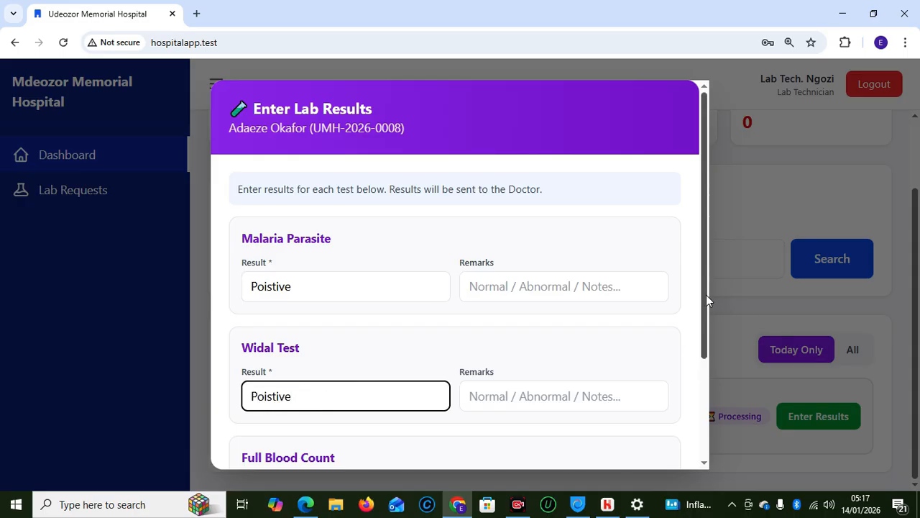
{"action": "scroll", "coordinate": [706, 295], "scroll_direction": "down", "scroll_amount": 3}
{"action": "left_click", "coordinate": [305, 361]}
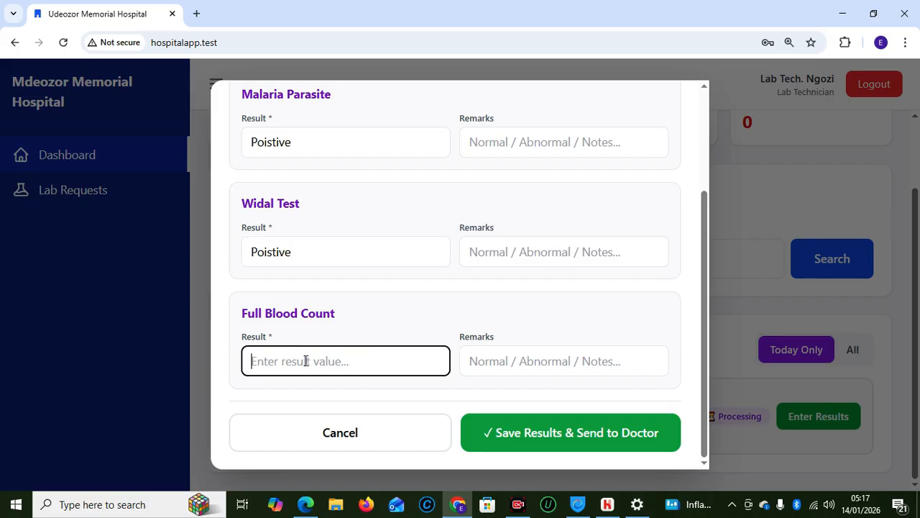
{"action": "type", "text": "75"}
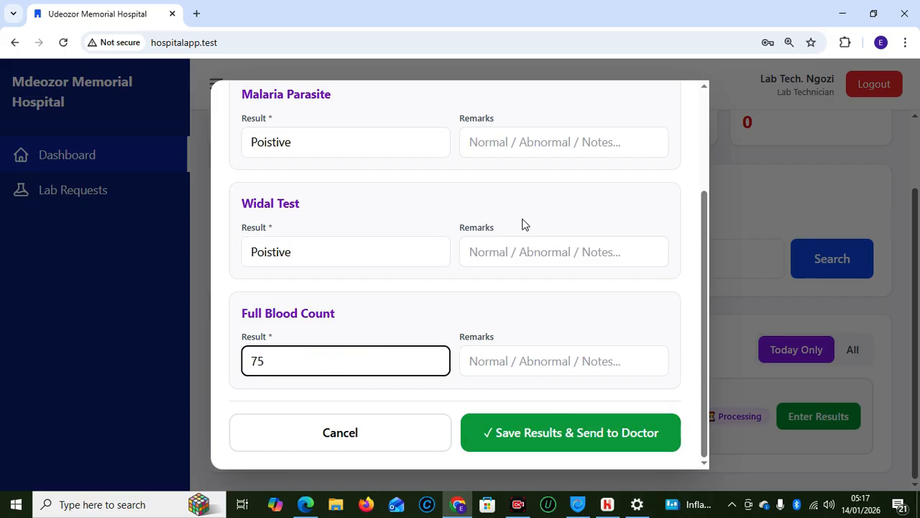
Save the results, send them to the doctor and acknowledge the confirmation
{"action": "left_click", "coordinate": [513, 257]}
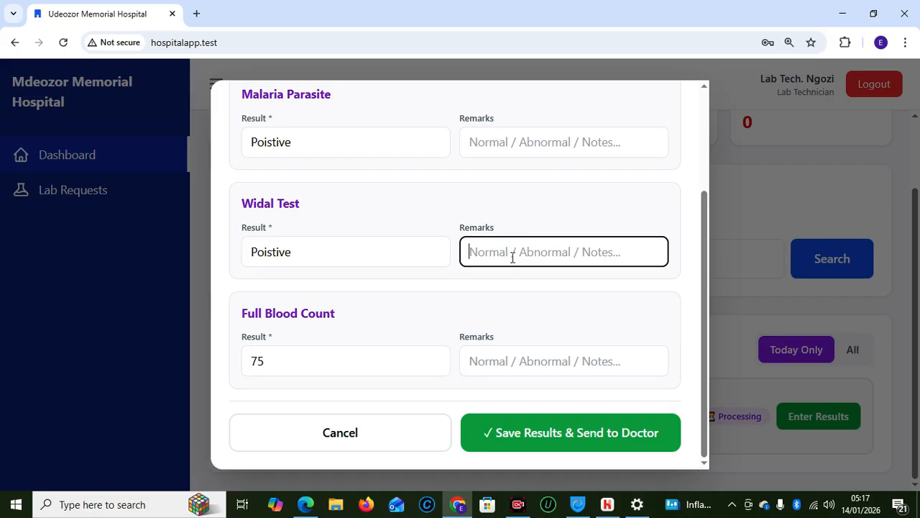
{"action": "left_click", "coordinate": [502, 353]}
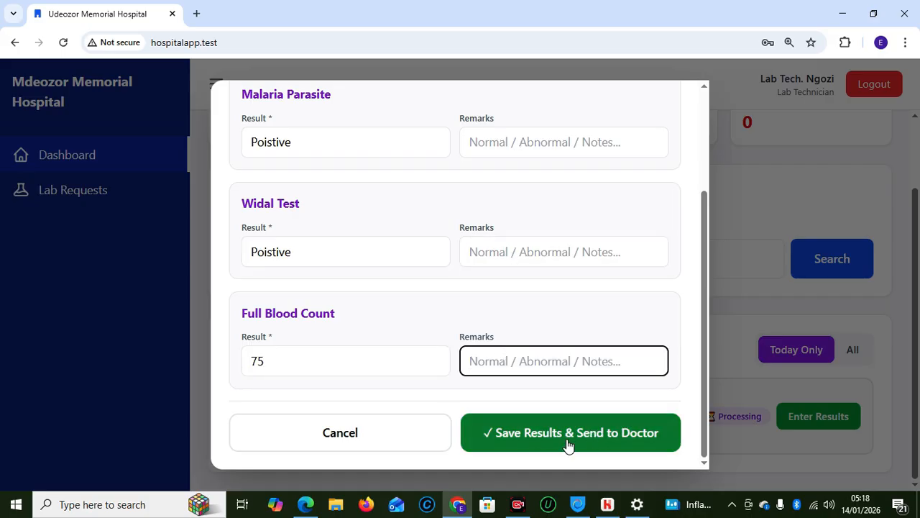
{"action": "left_click", "coordinate": [568, 444]}
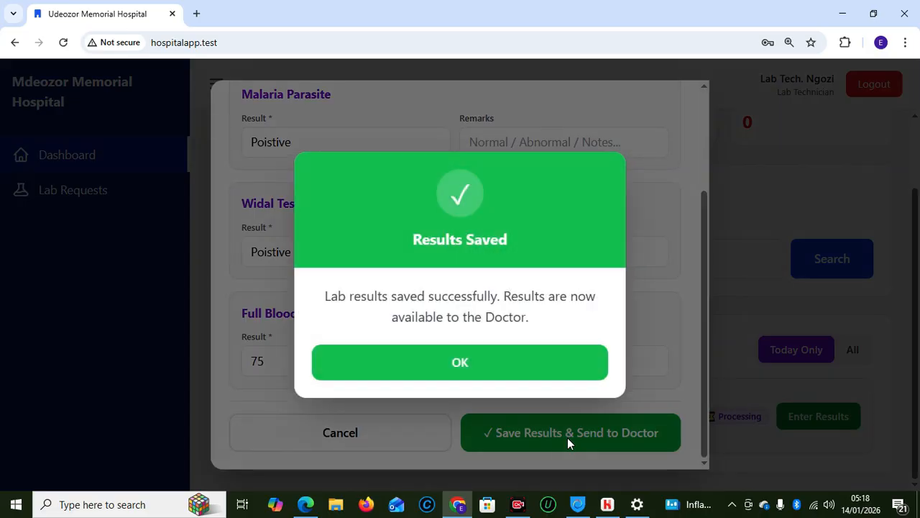
{"action": "left_click", "coordinate": [454, 362]}
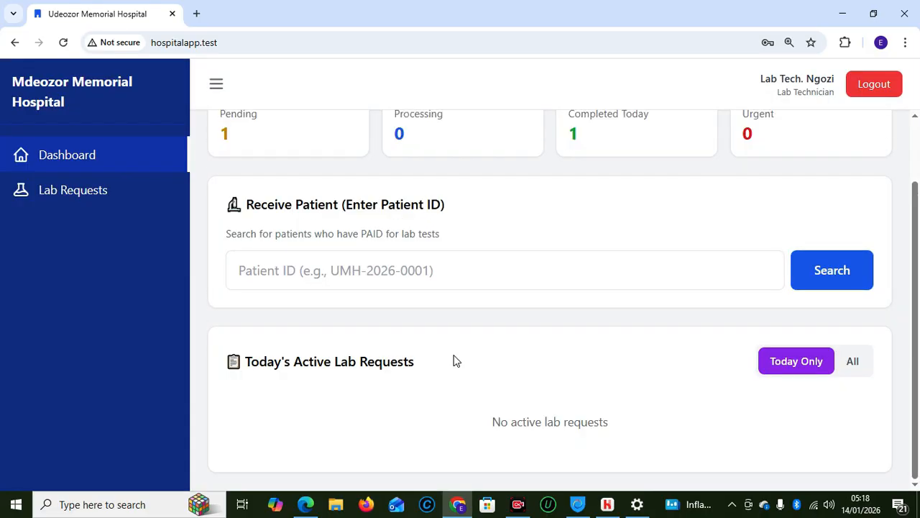
{"action": "mouse_move", "coordinate": [306, 504]}
{"action": "left_click", "coordinate": [284, 441]}
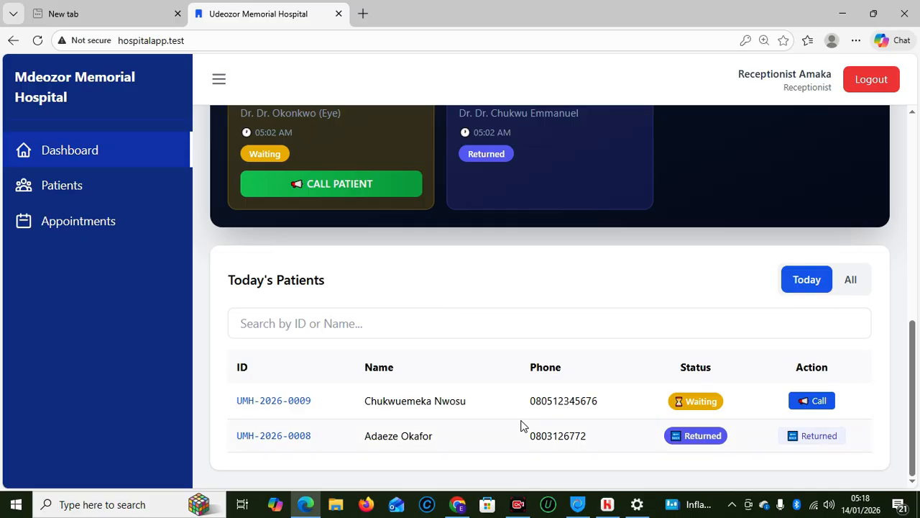
{"action": "mouse_move", "coordinate": [458, 503]}
{"action": "left_click", "coordinate": [445, 431]}
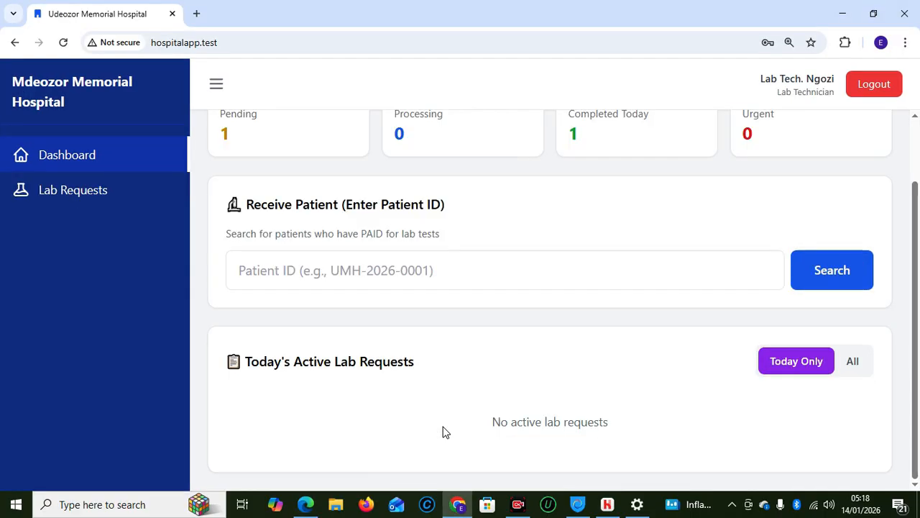
Log out of the lab account and sign in with the saved doctor login
{"action": "left_click", "coordinate": [858, 84]}
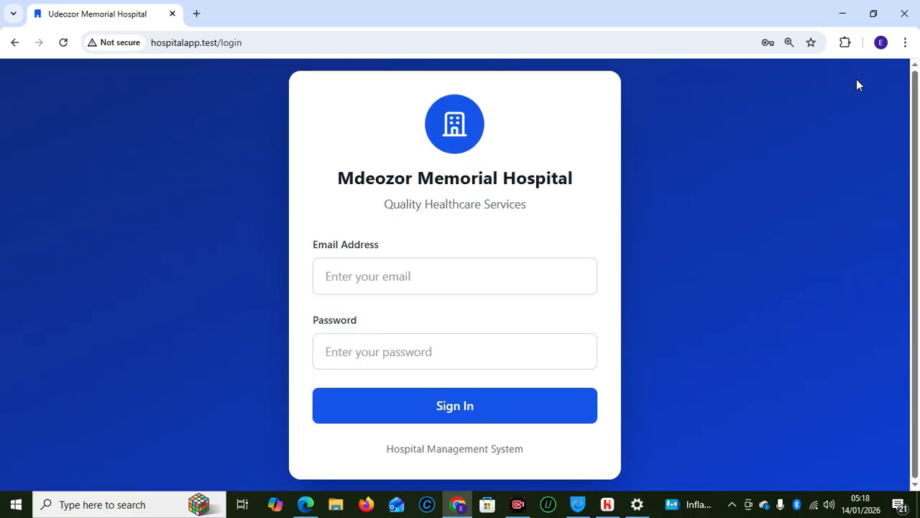
{"action": "left_click", "coordinate": [375, 270]}
{"action": "left_click", "coordinate": [661, 295]}
{"action": "left_click", "coordinate": [418, 407]}
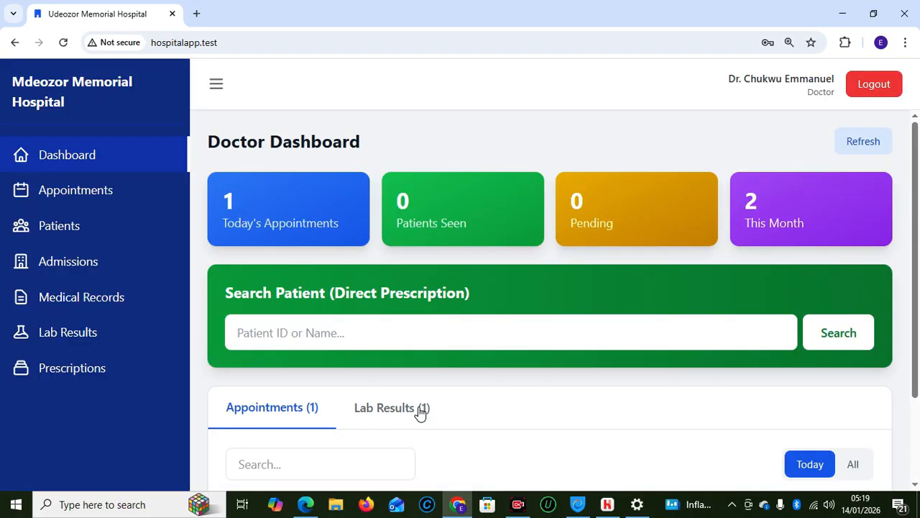
Search the patient's ID and scroll to her Returned appointment marked Lab Done
{"action": "left_click", "coordinate": [556, 334]}
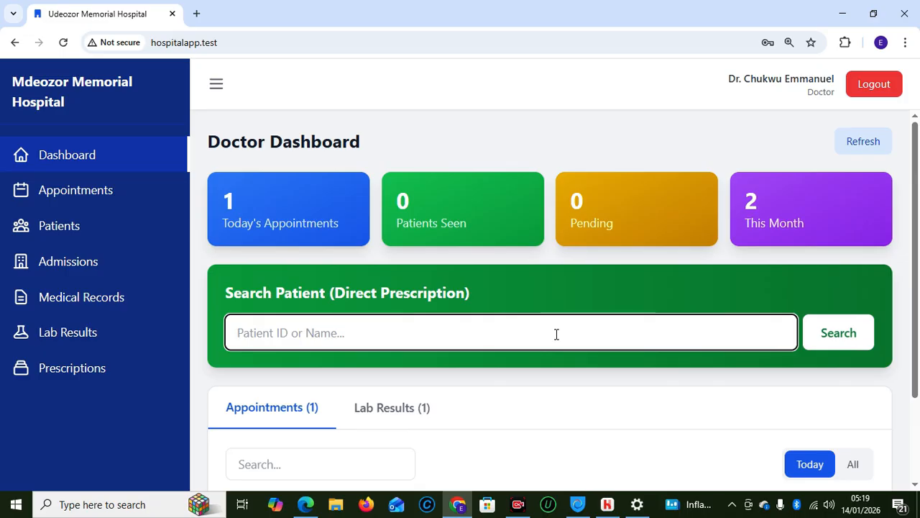
{"action": "type", "text": "UMH-2026-0008"}
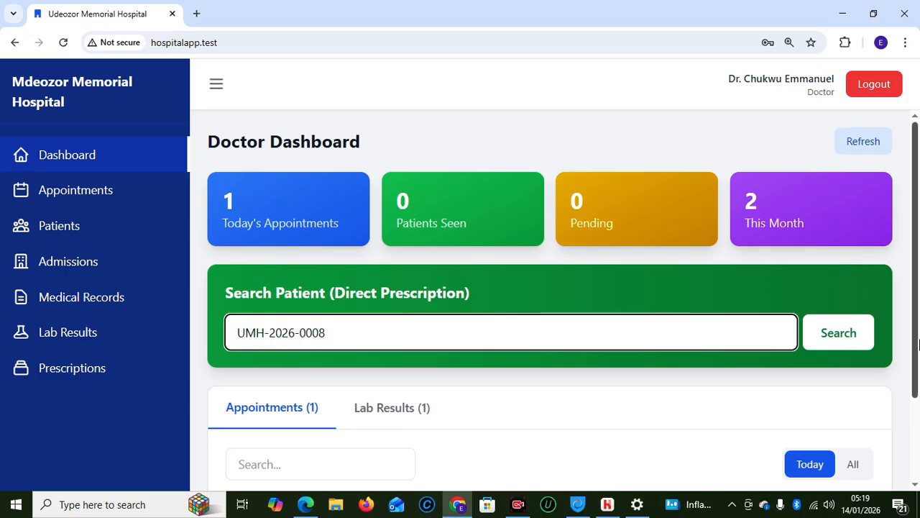
{"action": "left_click", "coordinate": [852, 343]}
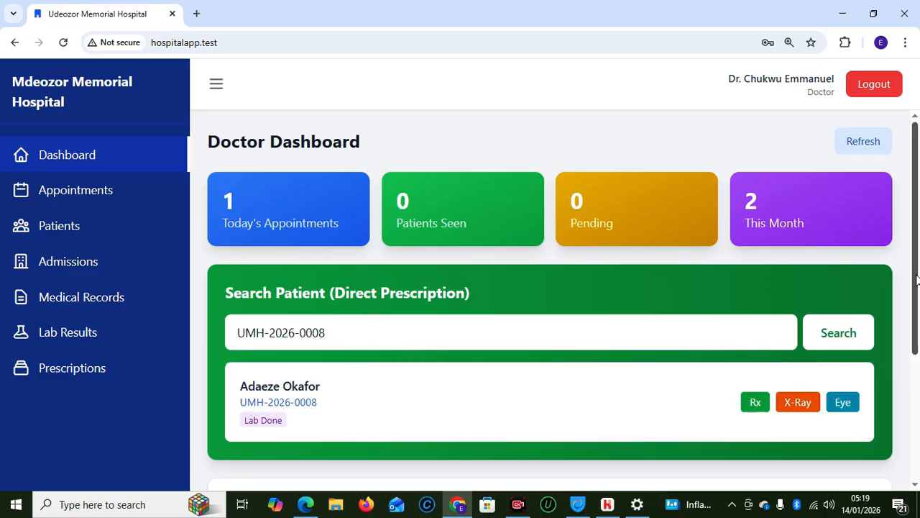
{"action": "left_click_drag", "start_coordinate": [909, 273], "coordinate": [917, 372]}
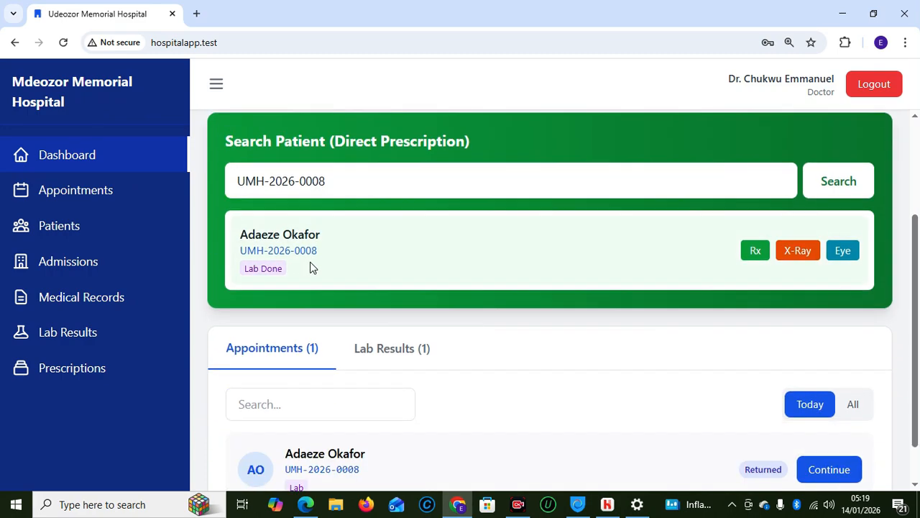
{"action": "left_click_drag", "start_coordinate": [912, 310], "coordinate": [919, 330]}
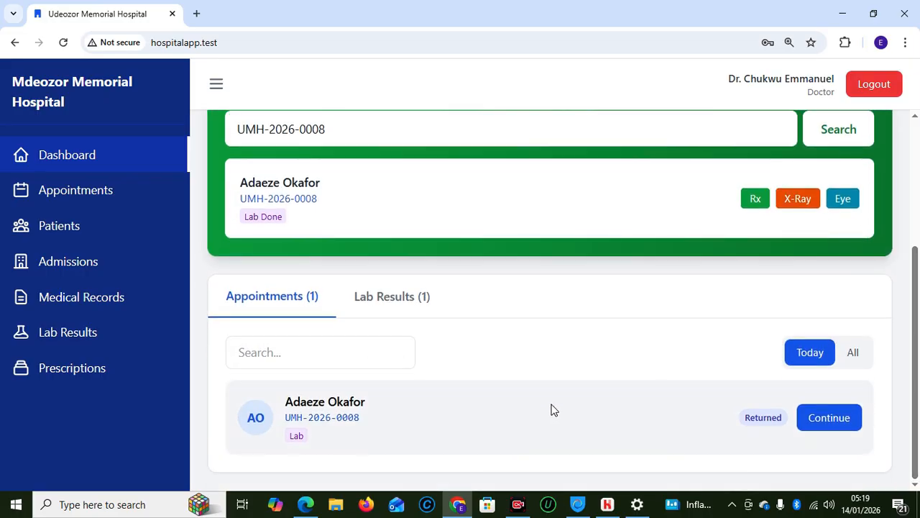
Reopen the returned patient's consultation and correct the diagnosis to 'Typhoid' and 'coinfection'
{"action": "left_click", "coordinate": [823, 423]}
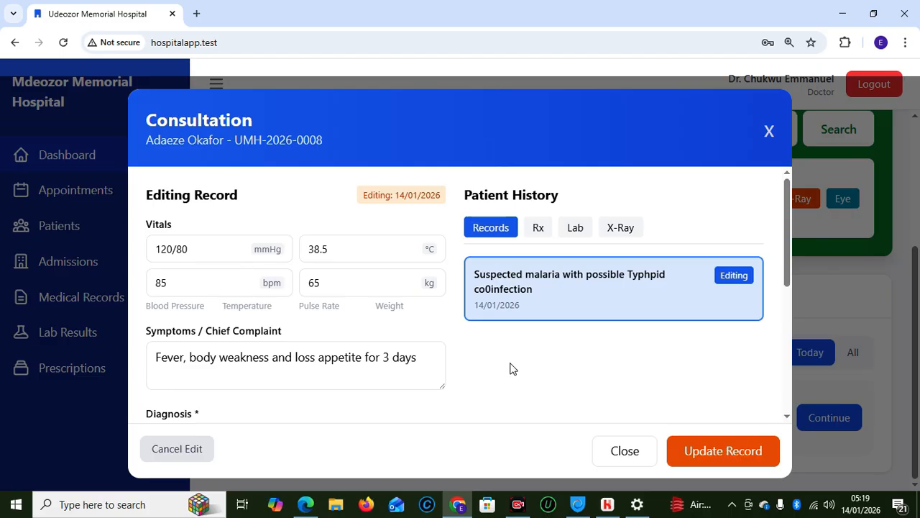
{"action": "left_click_drag", "start_coordinate": [787, 269], "coordinate": [783, 331]}
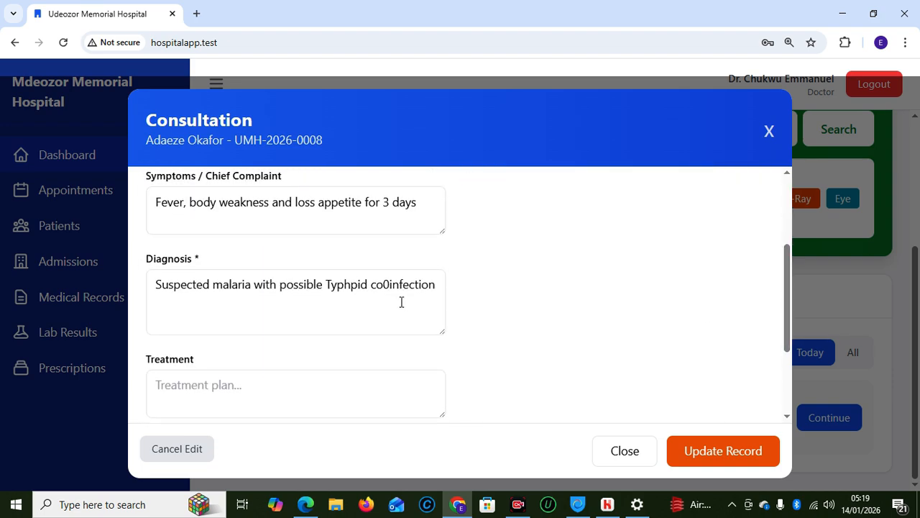
{"action": "left_click", "coordinate": [366, 285]}
{"action": "key", "text": "BackSpace"}
{"action": "key", "text": "BackSpace"}
{"action": "type", "text": "oid"}
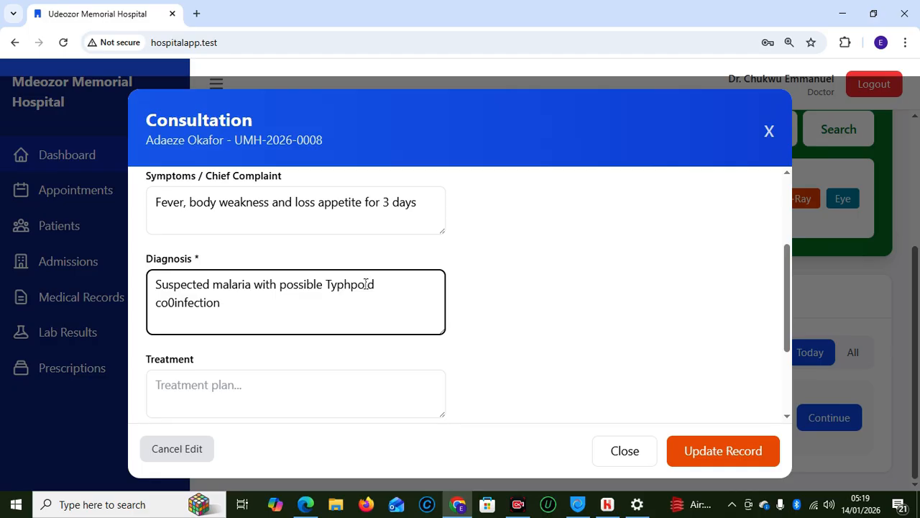
{"action": "left_click", "coordinate": [174, 300]}
{"action": "key", "text": "BackSpace"}
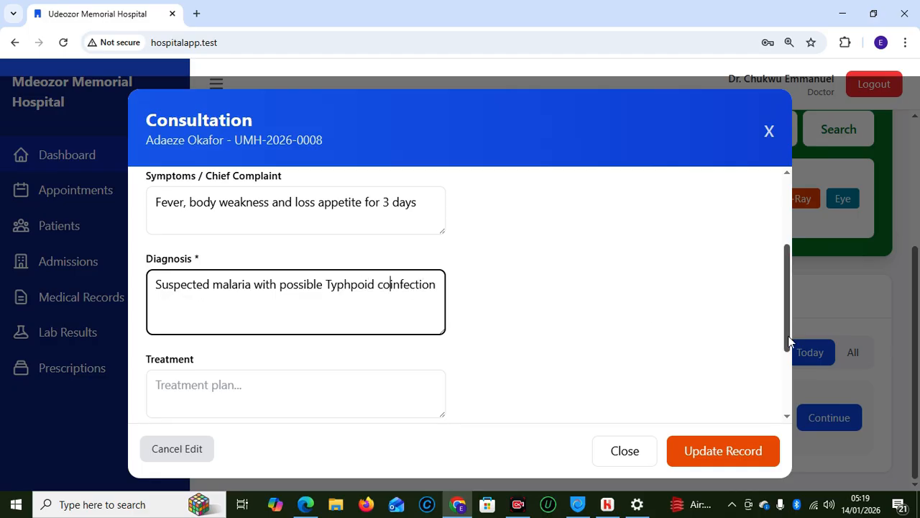
{"action": "left_click_drag", "start_coordinate": [789, 339], "coordinate": [790, 397]}
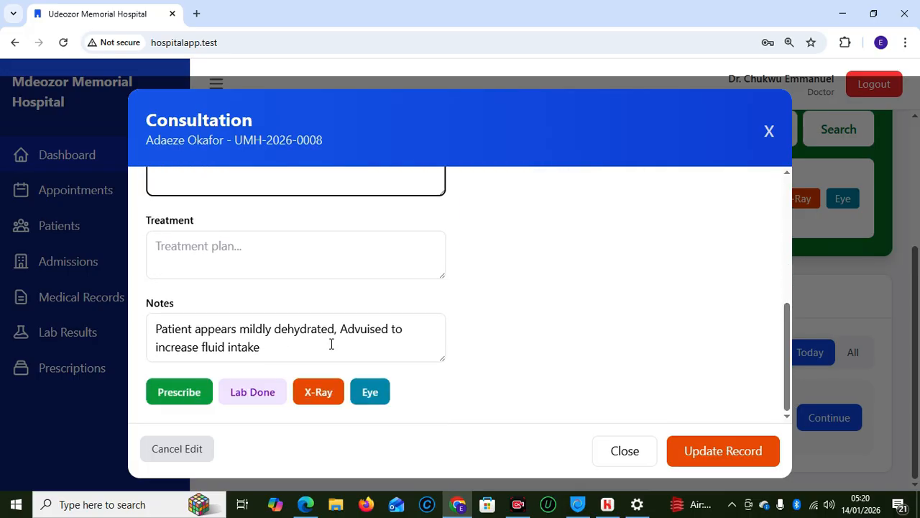
Correct 'Advuised' to 'Advised' in the notes and review the Lab history tab
{"action": "left_click", "coordinate": [370, 329]}
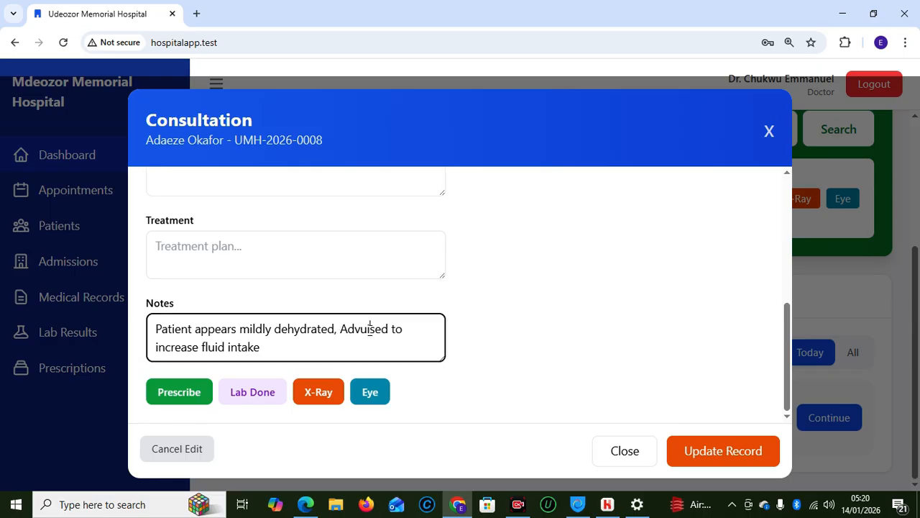
{"action": "key", "text": "BackSpace"}
{"action": "key", "text": "BackSpace"}
{"action": "type", "text": "u"}
{"action": "key", "text": "BackSpace"}
{"action": "type", "text": "i"}
{"action": "left_click", "coordinate": [791, 367]}
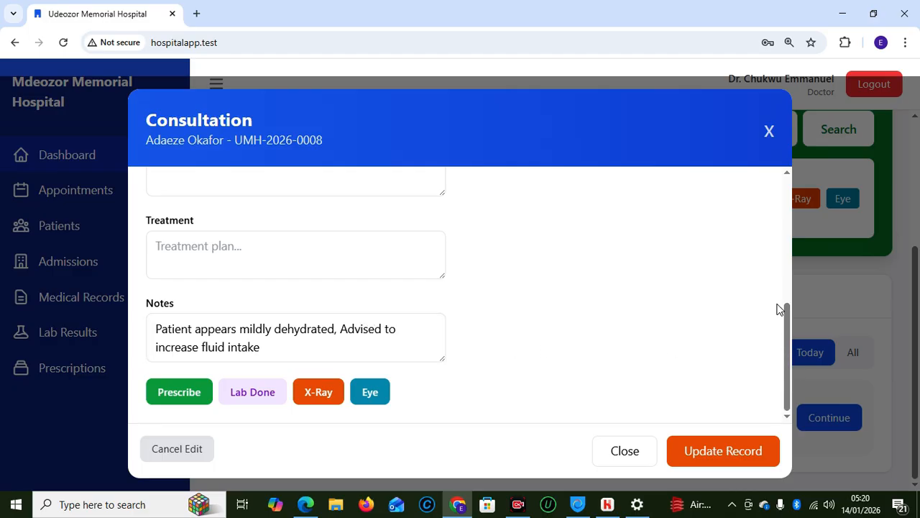
{"action": "left_click_drag", "start_coordinate": [790, 344], "coordinate": [781, 232]}
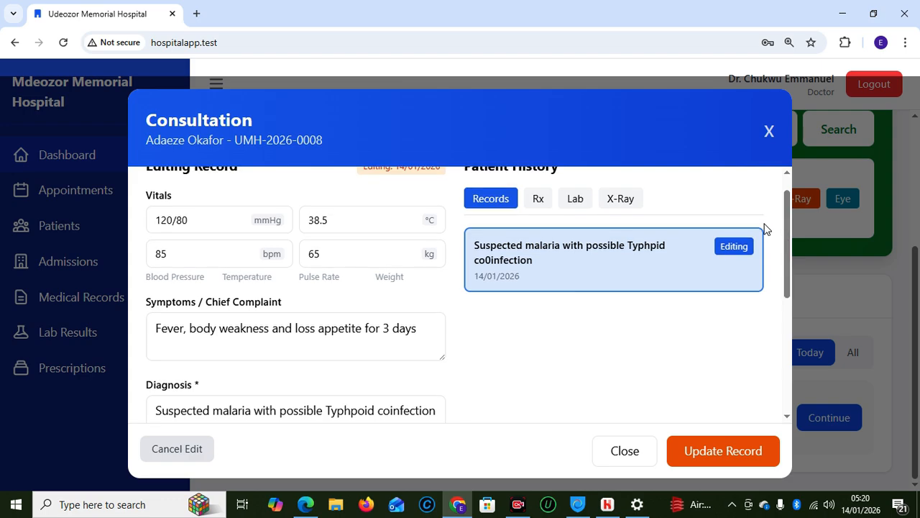
{"action": "left_click", "coordinate": [573, 200]}
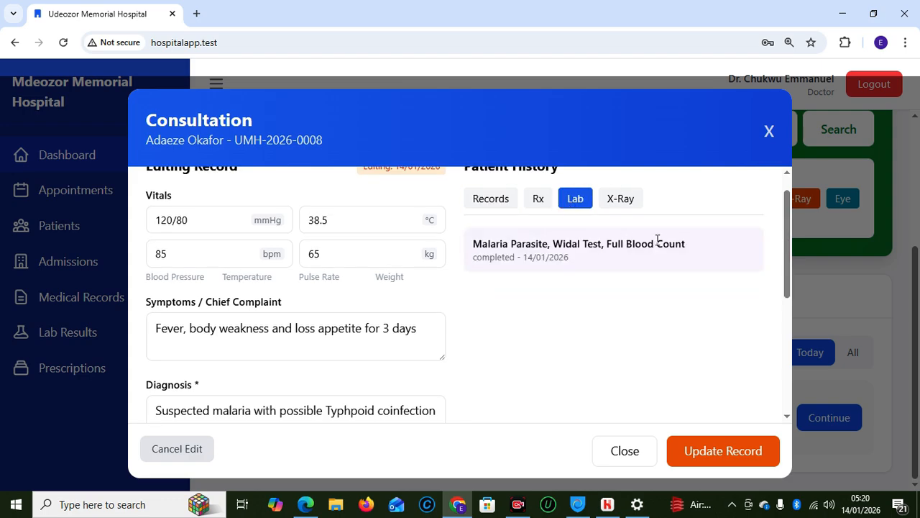
{"action": "left_click_drag", "start_coordinate": [788, 263], "coordinate": [786, 380]}
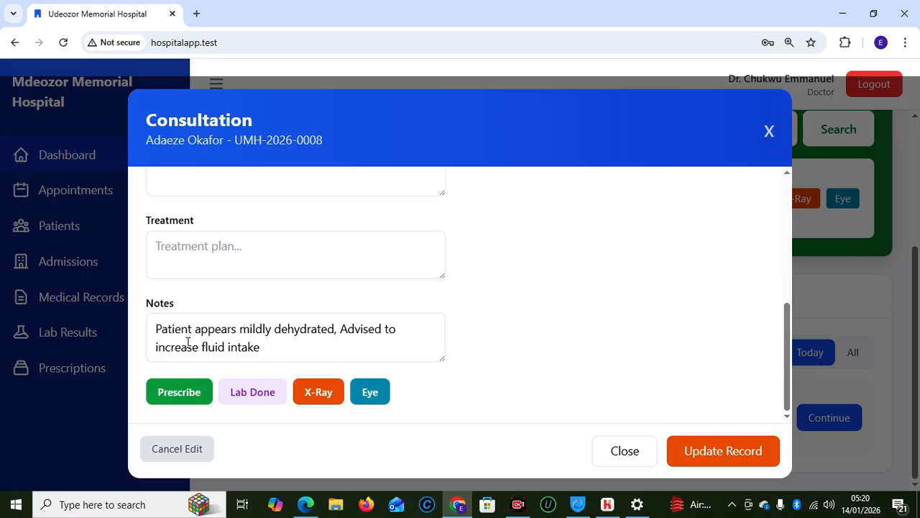
Start a new prescription with Artemether/Lumefantrine as the first medicine
{"action": "left_click", "coordinate": [170, 392]}
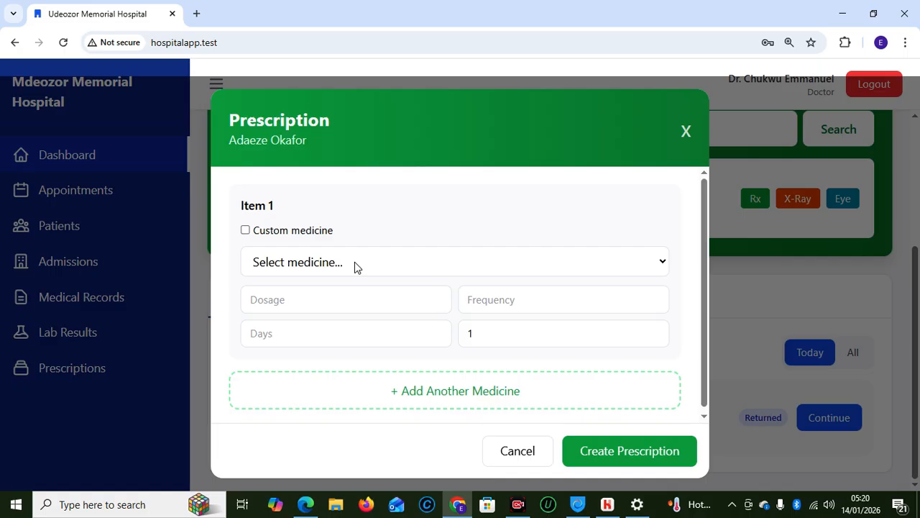
{"action": "left_click", "coordinate": [330, 265]}
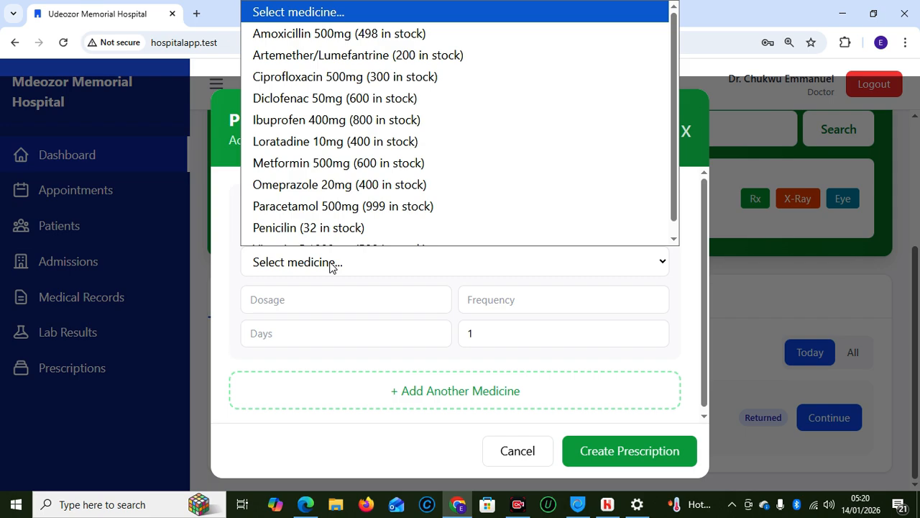
{"action": "left_click", "coordinate": [326, 64]}
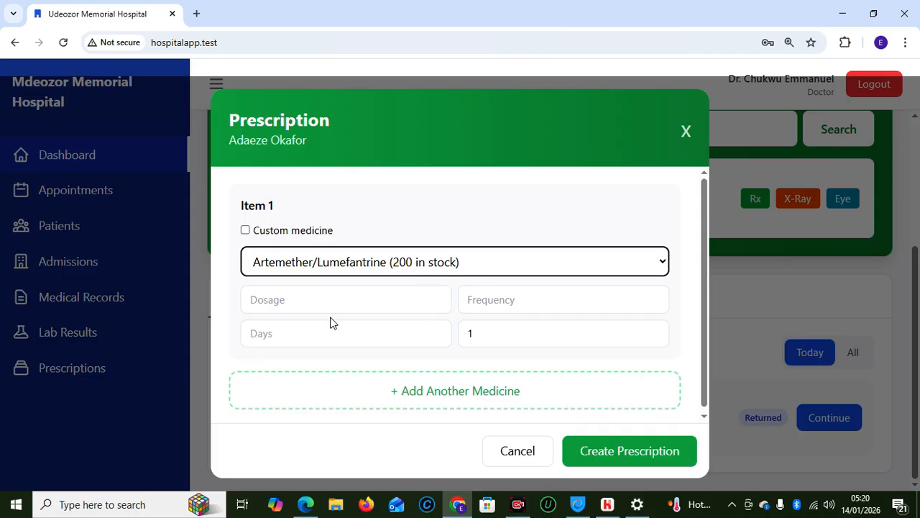
Set Artemether/Lumefantrine to dosage 4, frequency 2, 3 days and quantity 24
{"action": "left_click", "coordinate": [291, 301]}
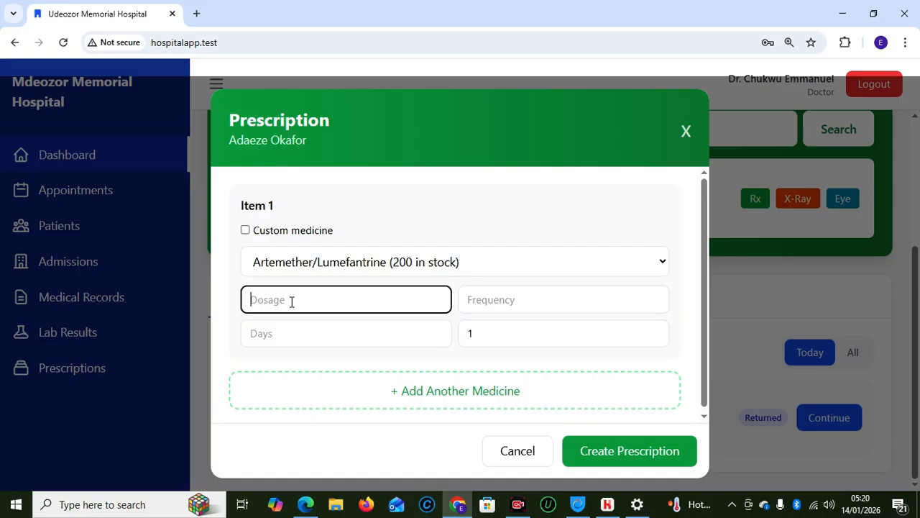
{"action": "type", "text": "4"}
{"action": "left_click", "coordinate": [581, 306]}
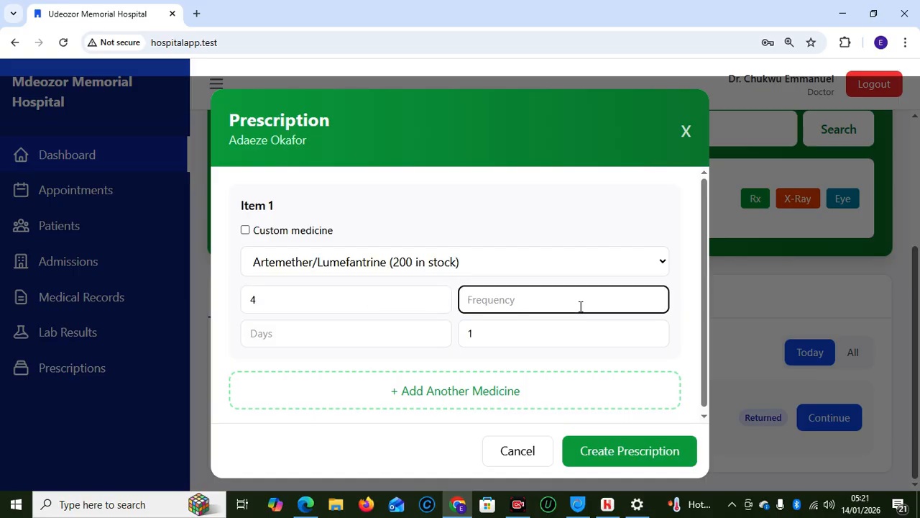
{"action": "type", "text": "2"}
{"action": "left_click", "coordinate": [342, 343]}
{"action": "type", "text": "4"}
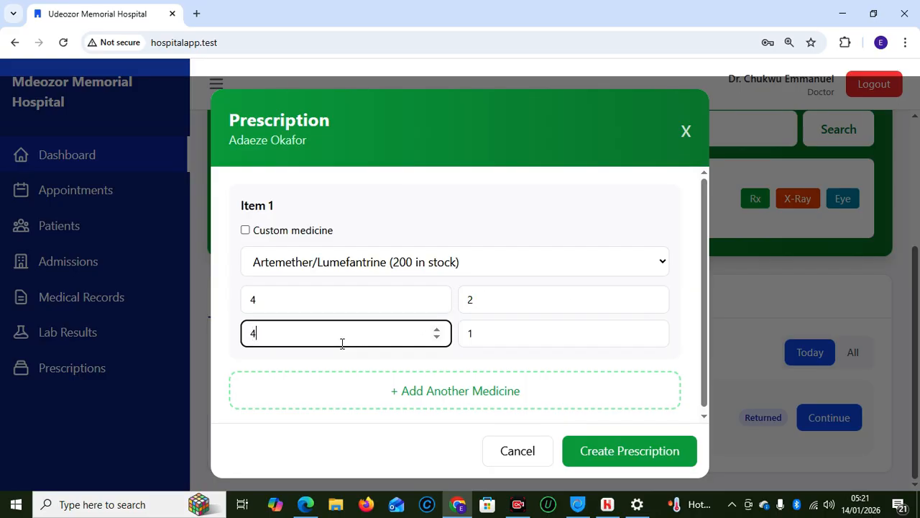
{"action": "key", "text": "BackSpace"}
{"action": "type", "text": "3"}
{"action": "left_click", "coordinate": [538, 325]}
{"action": "key", "text": "BackSpace"}
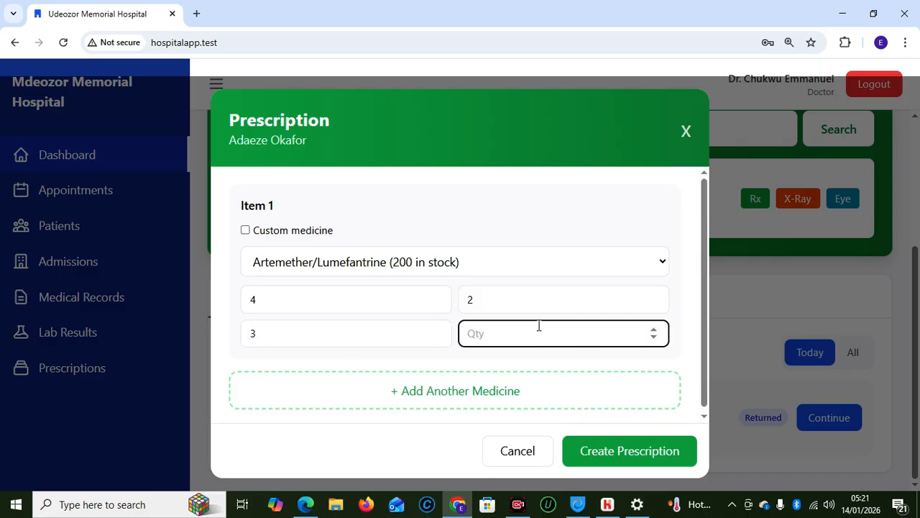
{"action": "type", "text": "24"}
Add a blank second medicine item to the prescription
{"action": "left_click", "coordinate": [516, 392]}
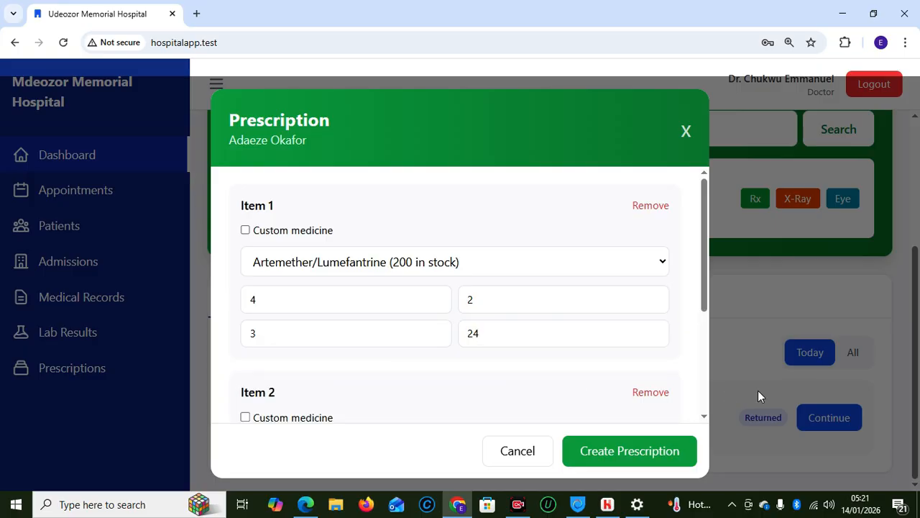
{"action": "left_click_drag", "start_coordinate": [703, 287], "coordinate": [704, 326]}
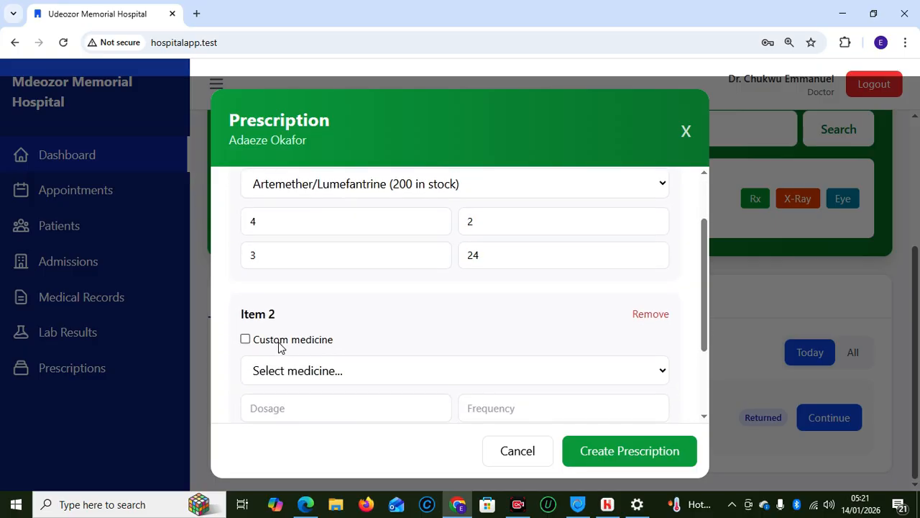
{"action": "left_click", "coordinate": [249, 343]}
Choose Paracetamol 500mg from the stocked medicines as item 2
{"action": "left_click", "coordinate": [248, 340]}
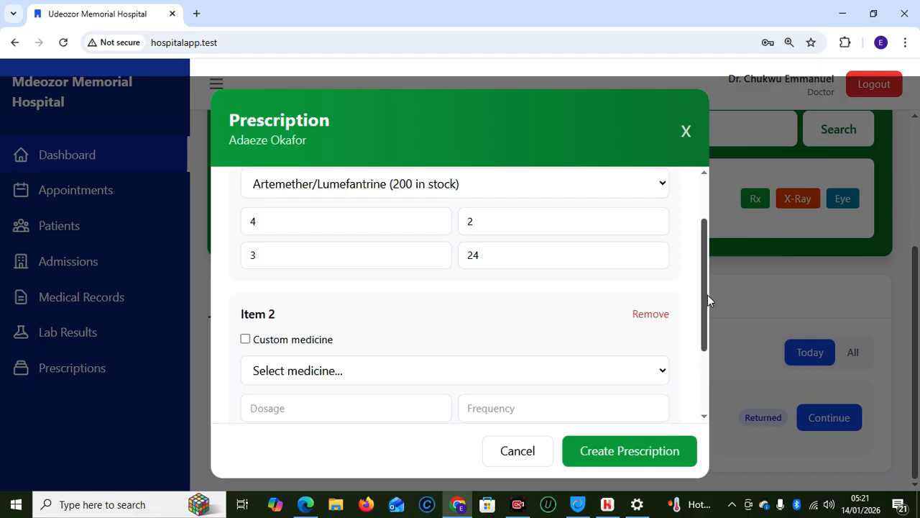
{"action": "left_click_drag", "start_coordinate": [707, 295], "coordinate": [708, 310]}
{"action": "left_click", "coordinate": [353, 350]}
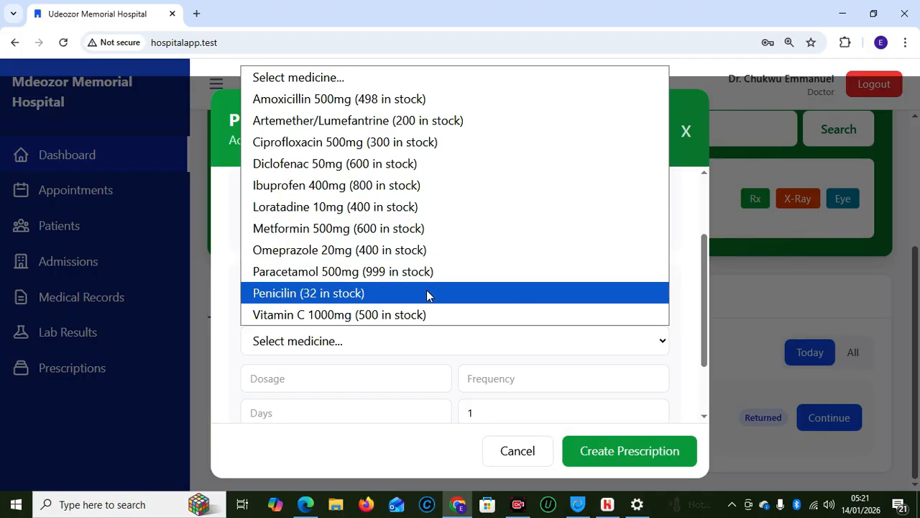
{"action": "left_click", "coordinate": [286, 277]}
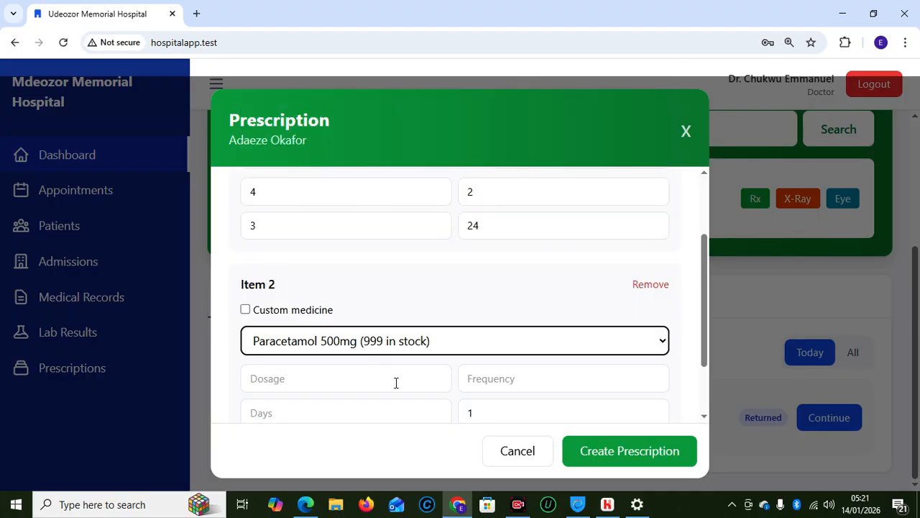
Give Paracetamol dosage 2, frequency 3, 5 days, quantity 30, and create the prescription
{"action": "left_click", "coordinate": [357, 382]}
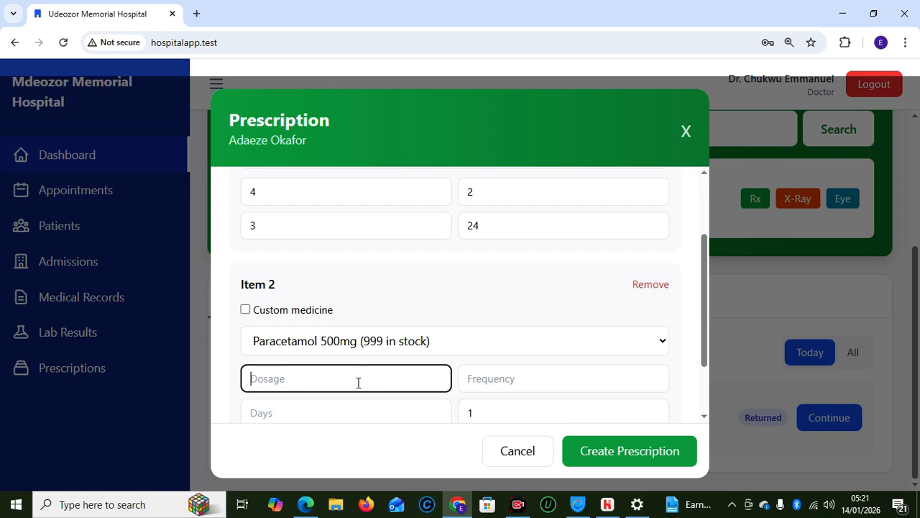
{"action": "type", "text": "2"}
{"action": "left_click", "coordinate": [499, 377]}
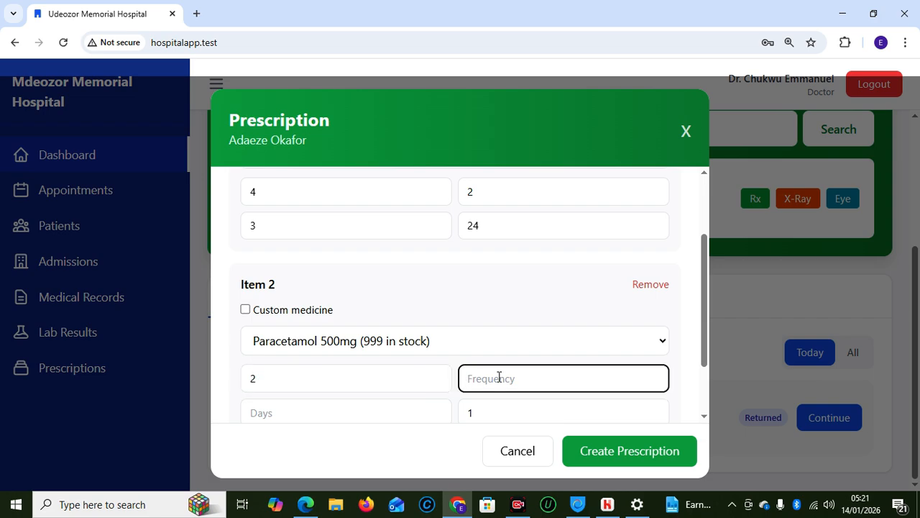
{"action": "type", "text": "3"}
{"action": "left_click", "coordinate": [313, 409]}
{"action": "type", "text": "5"}
{"action": "left_click", "coordinate": [474, 414]}
{"action": "key", "text": "BackSpace"}
{"action": "type", "text": "30"}
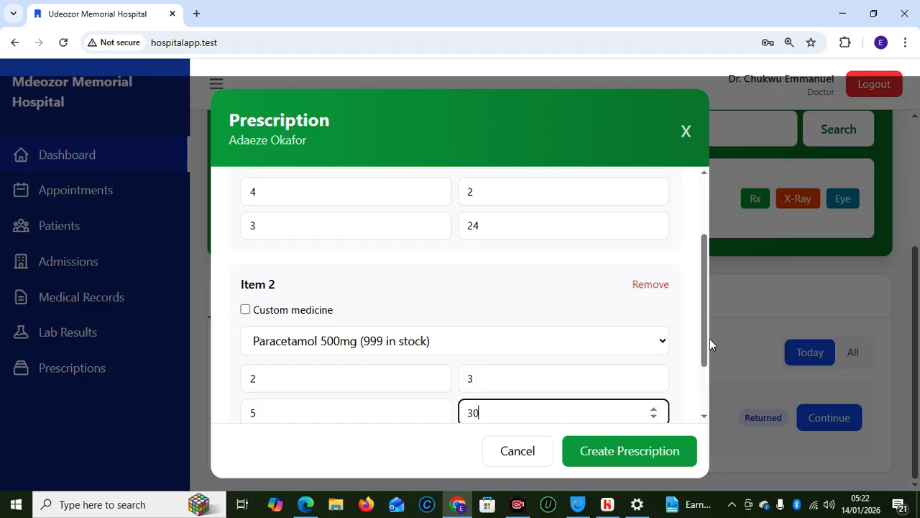
{"action": "left_click_drag", "start_coordinate": [697, 335], "coordinate": [703, 417]}
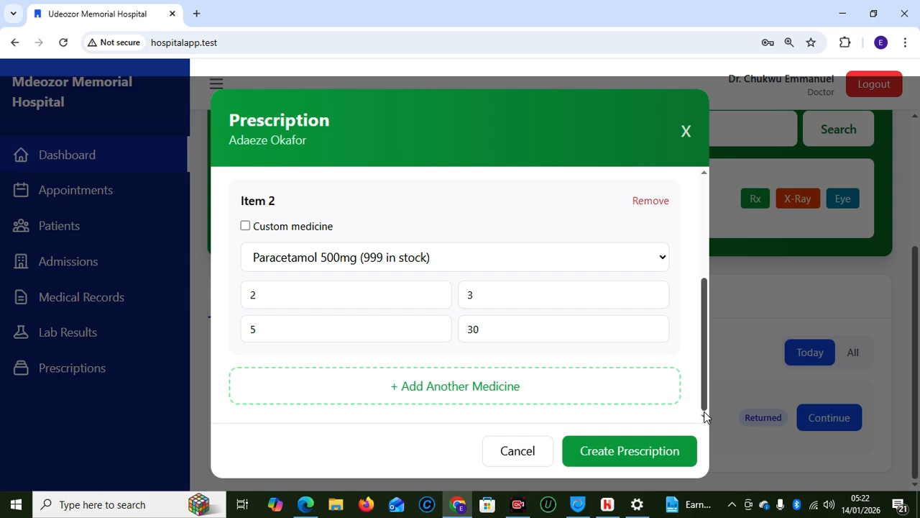
{"action": "left_click", "coordinate": [590, 446]}
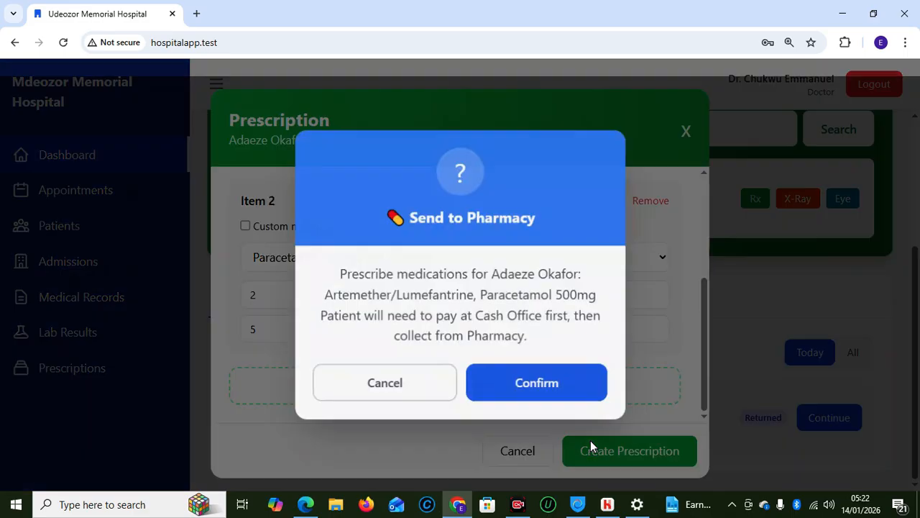
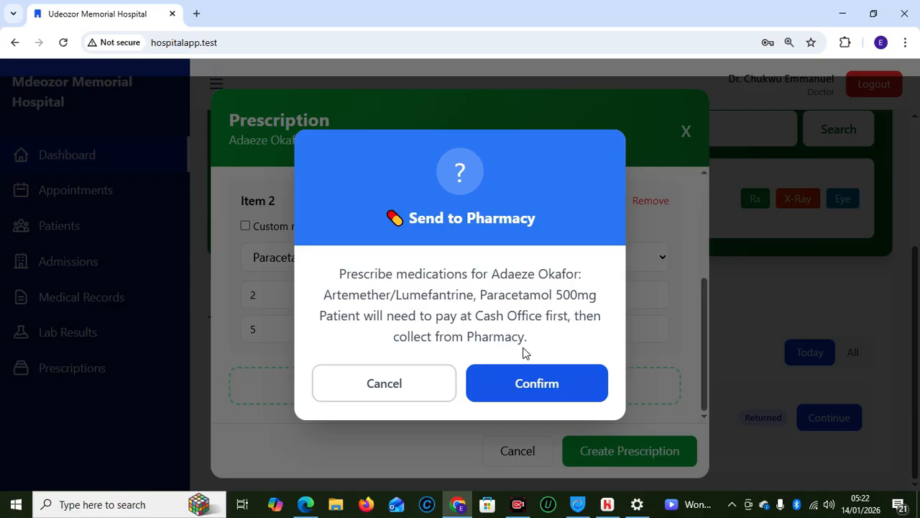
Confirm sending the Artemether/Lumefantrine and Paracetamol 500mg prescription to the pharmacy
{"action": "left_click", "coordinate": [498, 389]}
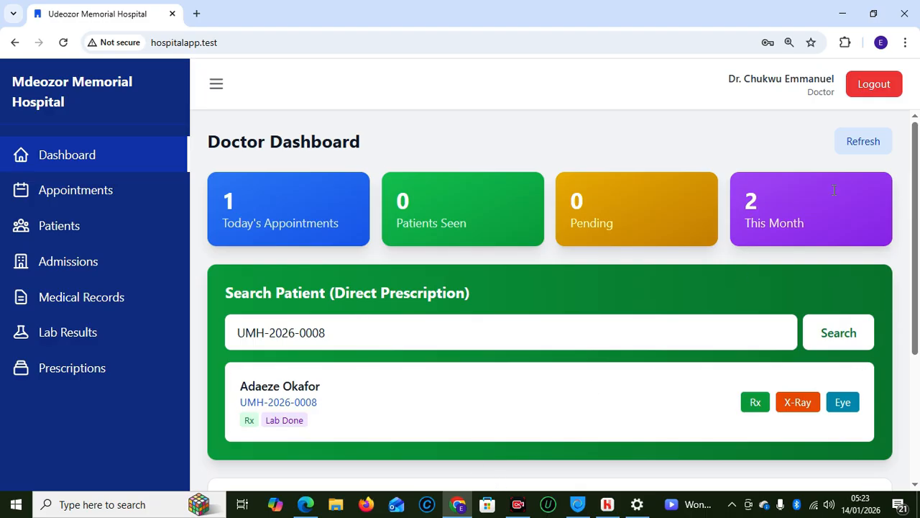
Log out of the doctor's account and sign in as the accountant with the saved login
{"action": "left_click", "coordinate": [863, 96]}
{"action": "left_click", "coordinate": [409, 276]}
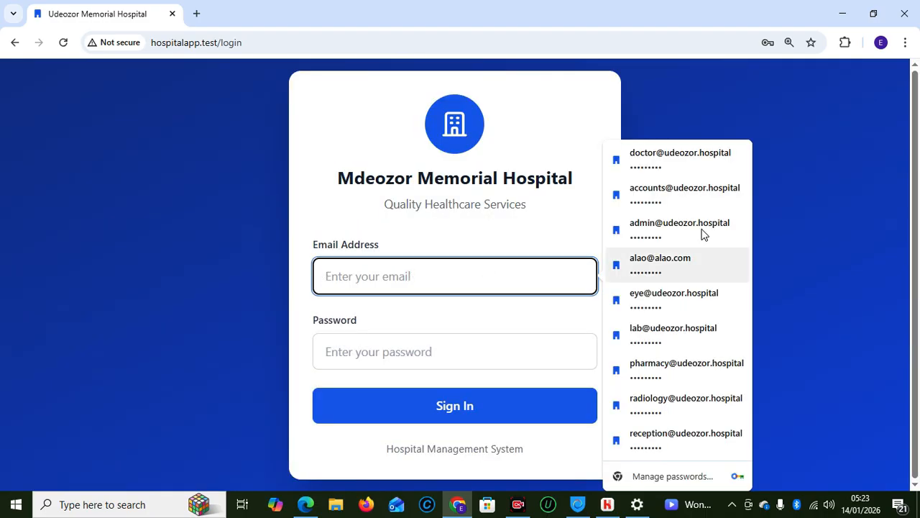
{"action": "left_click", "coordinate": [666, 206]}
{"action": "left_click", "coordinate": [441, 407]}
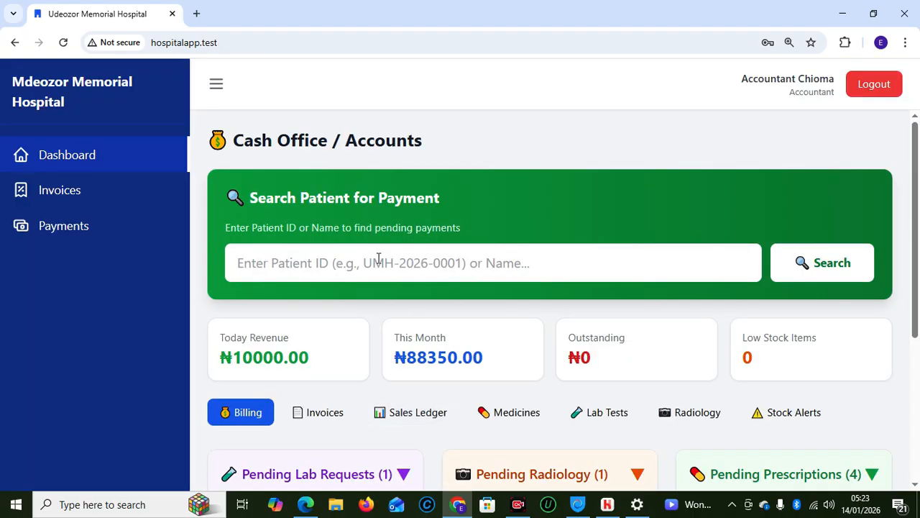
Expand Pending Prescriptions to show the four prescriptions awaiting billing
{"action": "left_click", "coordinate": [379, 264]}
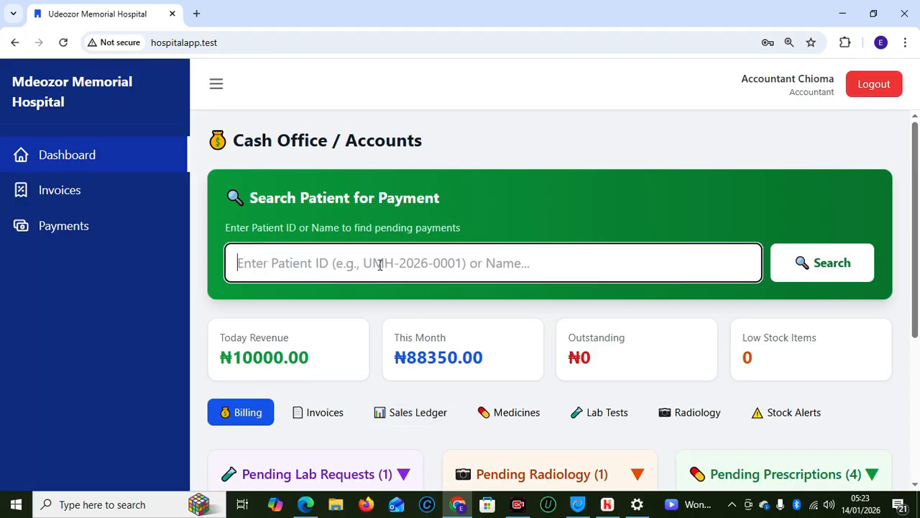
{"action": "scroll", "coordinate": [919, 310], "scroll_direction": "down", "scroll_amount": 2}
{"action": "scroll", "coordinate": [918, 310], "scroll_direction": "down", "scroll_amount": 1}
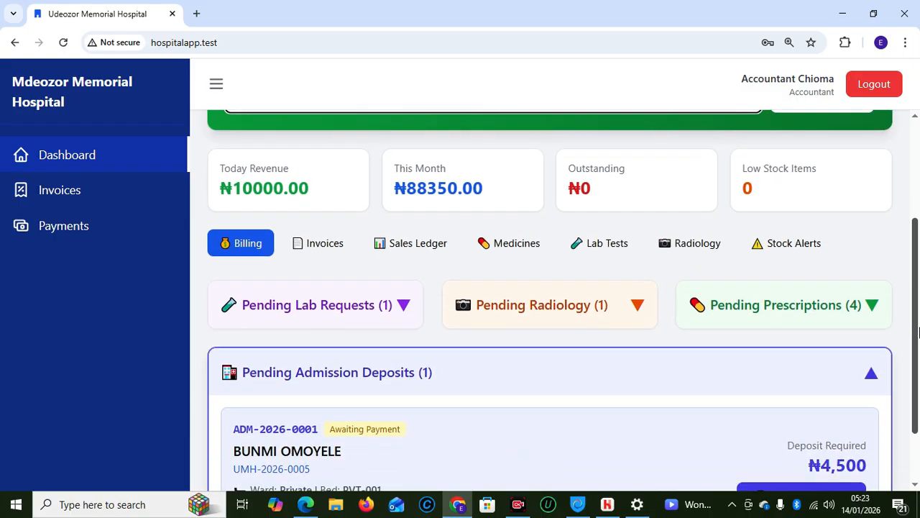
{"action": "left_click", "coordinate": [802, 318]}
{"action": "left_click_drag", "start_coordinate": [916, 335], "coordinate": [918, 381]}
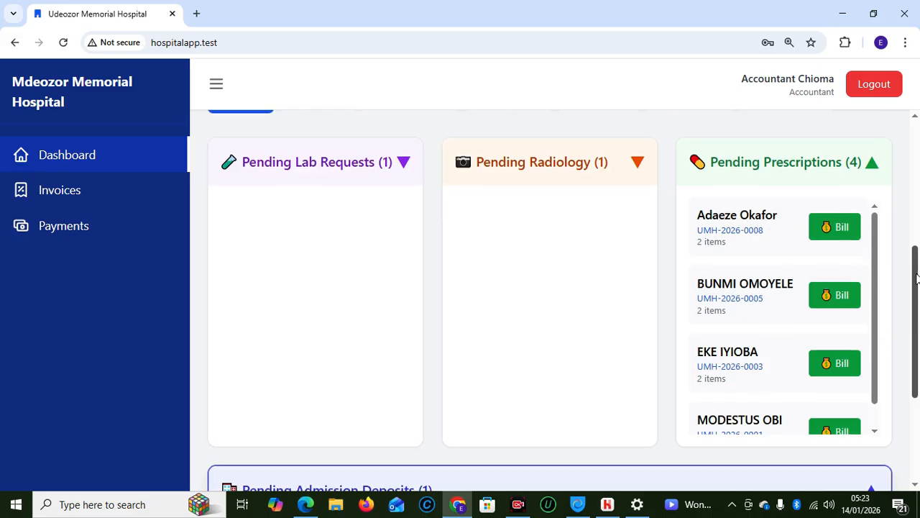
{"action": "left_click_drag", "start_coordinate": [918, 316], "coordinate": [906, 199]}
Look up the patient's pending payments by pasting their ID into Search Patient for Payment
{"action": "left_click", "coordinate": [508, 253]}
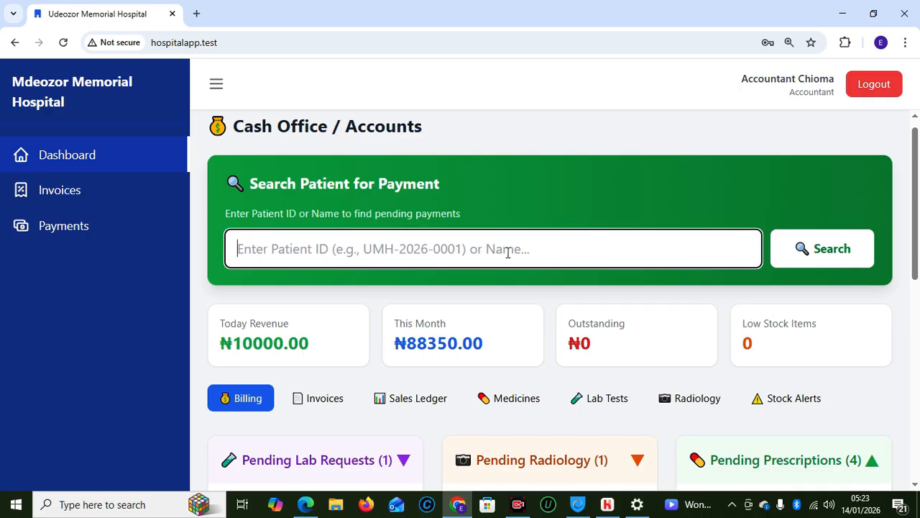
{"action": "type", "text": "UMH-2026-0008"}
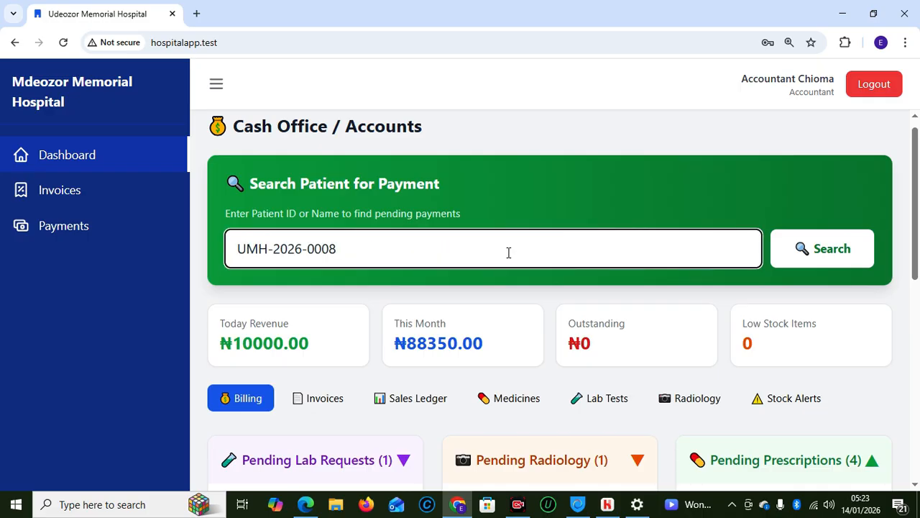
{"action": "left_click", "coordinate": [785, 250]}
{"action": "left_click_drag", "start_coordinate": [913, 212], "coordinate": [916, 279]}
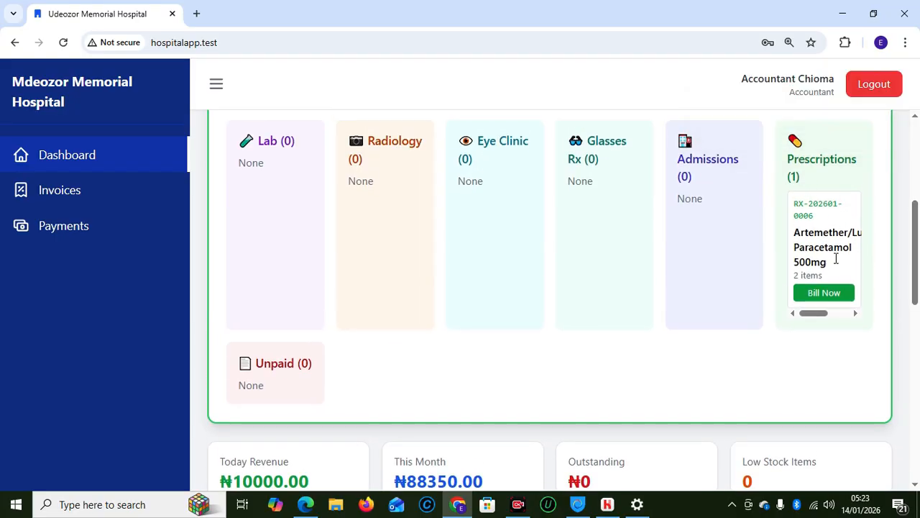
{"action": "left_click", "coordinate": [822, 294]}
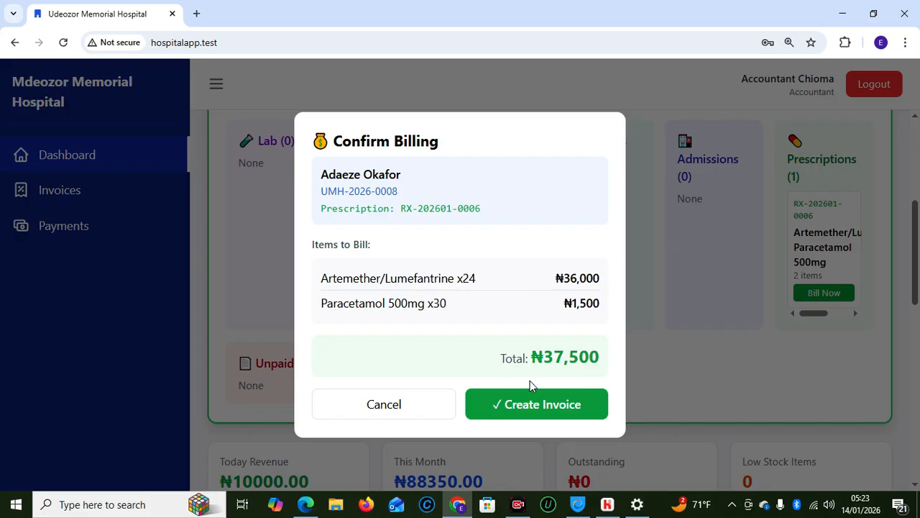
{"action": "left_click", "coordinate": [403, 404]}
{"action": "left_click_drag", "start_coordinate": [916, 273], "coordinate": [917, 330]}
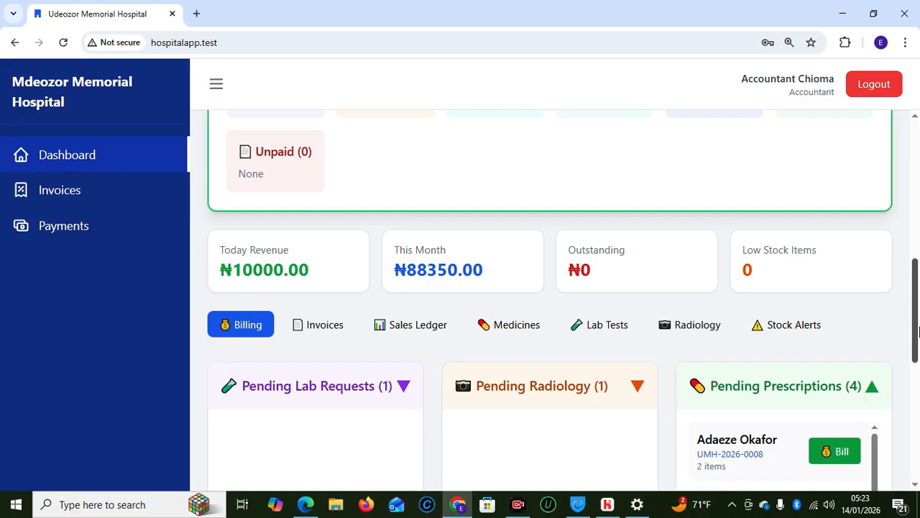
{"action": "left_click_drag", "start_coordinate": [917, 331], "coordinate": [915, 266]}
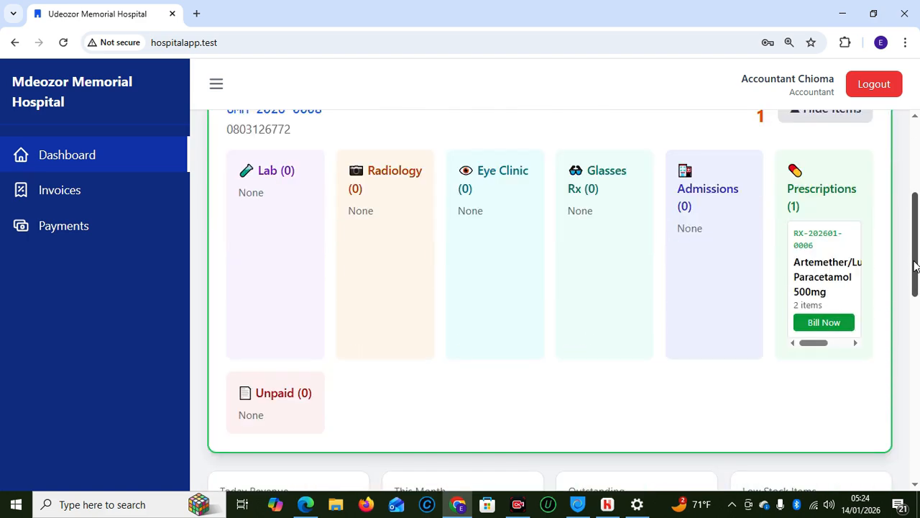
{"action": "left_click", "coordinate": [824, 322]}
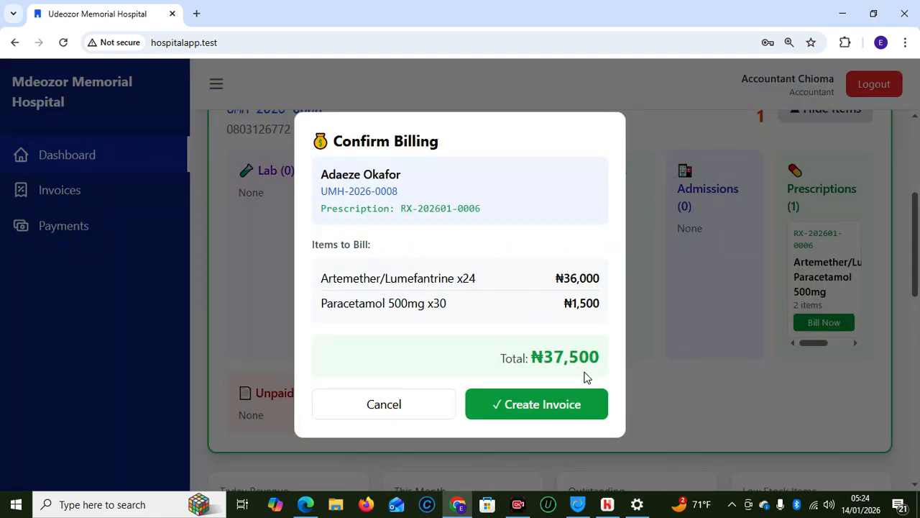
{"action": "left_click", "coordinate": [531, 406]}
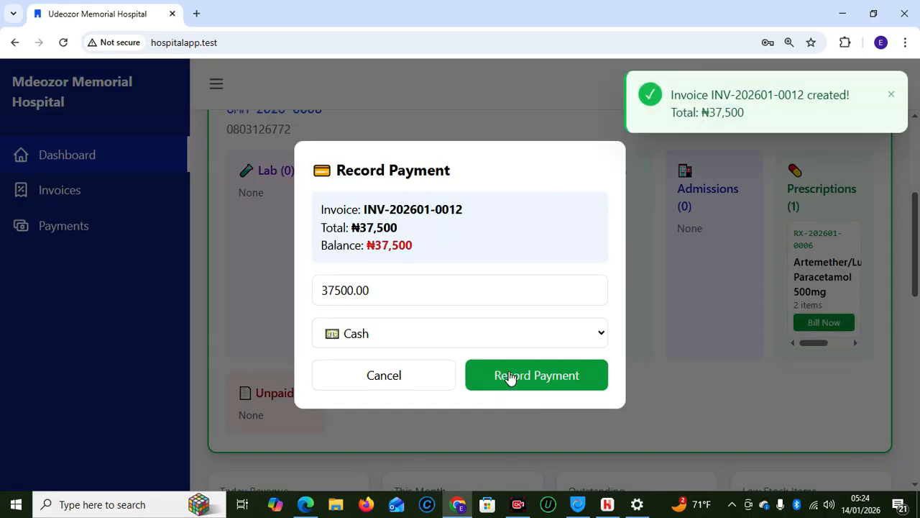
{"action": "left_click", "coordinate": [509, 377]}
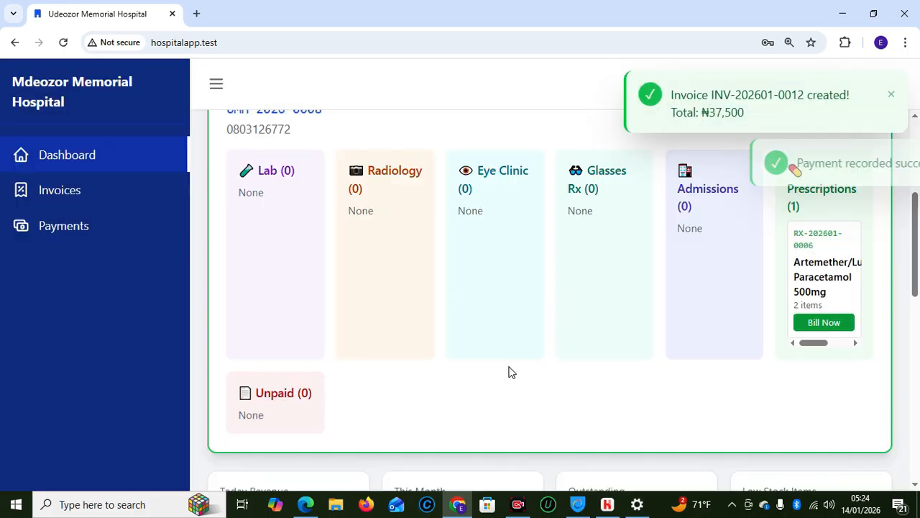
Review today's invoices, ₦37,500 and ₦10,000 both paid, then open the Sales Ledger form
{"action": "left_click_drag", "start_coordinate": [919, 281], "coordinate": [912, 329]}
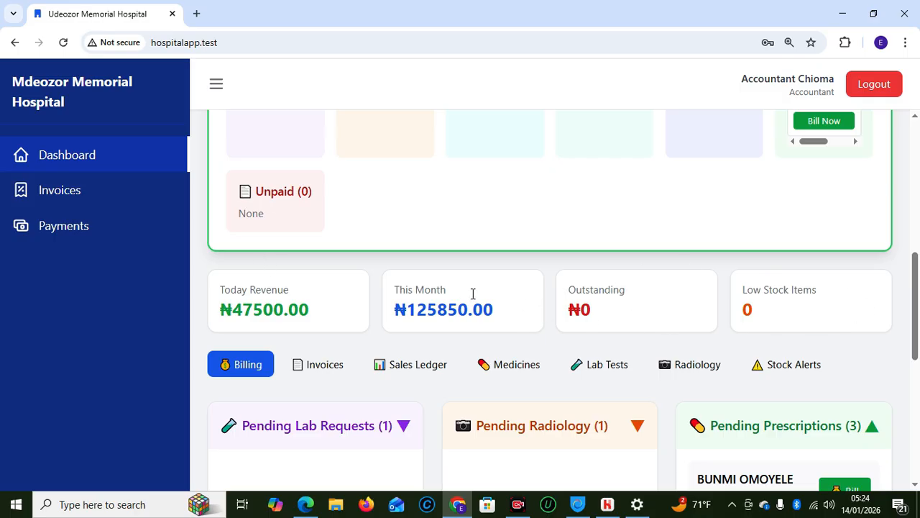
{"action": "mouse_move", "coordinate": [918, 309]}
{"action": "left_mouse_down"}
{"action": "mouse_move", "coordinate": [912, 243]}
{"action": "mouse_move", "coordinate": [913, 303]}
{"action": "left_mouse_up"}
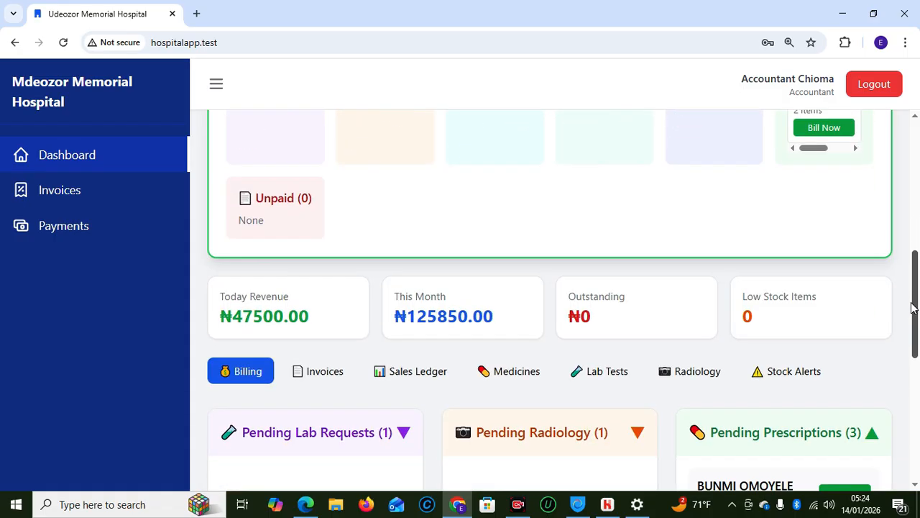
{"action": "left_click", "coordinate": [324, 375]}
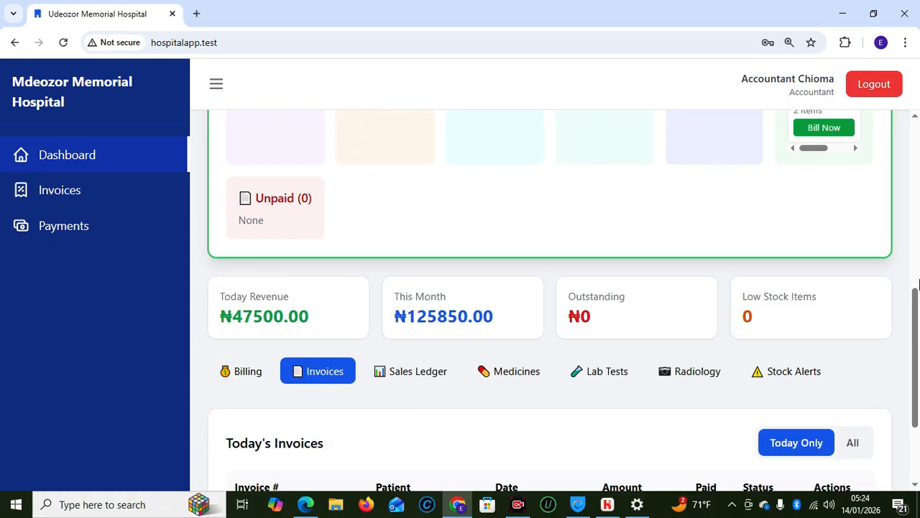
{"action": "left_click_drag", "start_coordinate": [916, 309], "coordinate": [917, 359]}
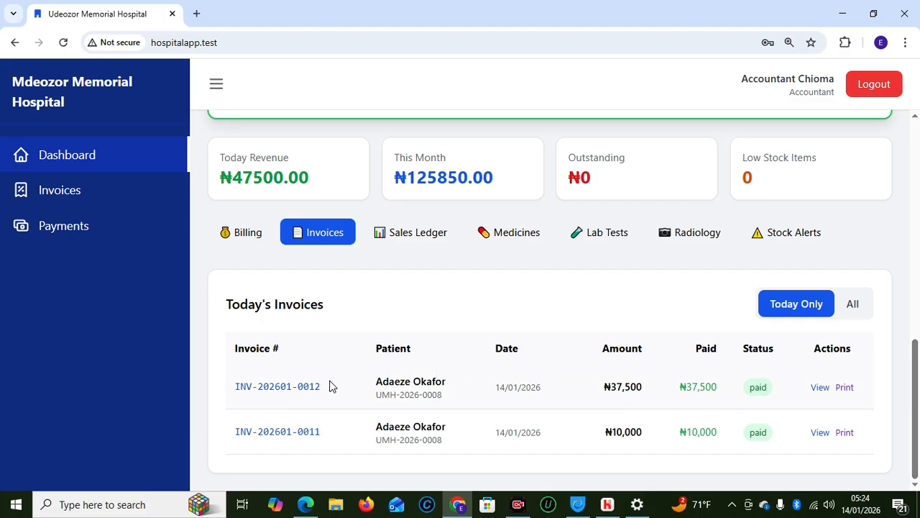
{"action": "left_click", "coordinate": [407, 229]}
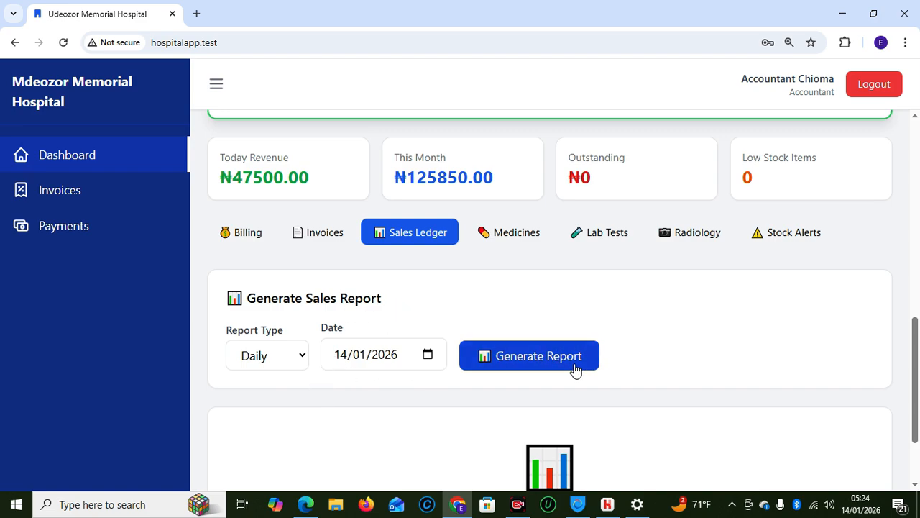
Generate the 14/01/2026 daily sales report and open its exported CSV in Excel
{"action": "left_click", "coordinate": [544, 369]}
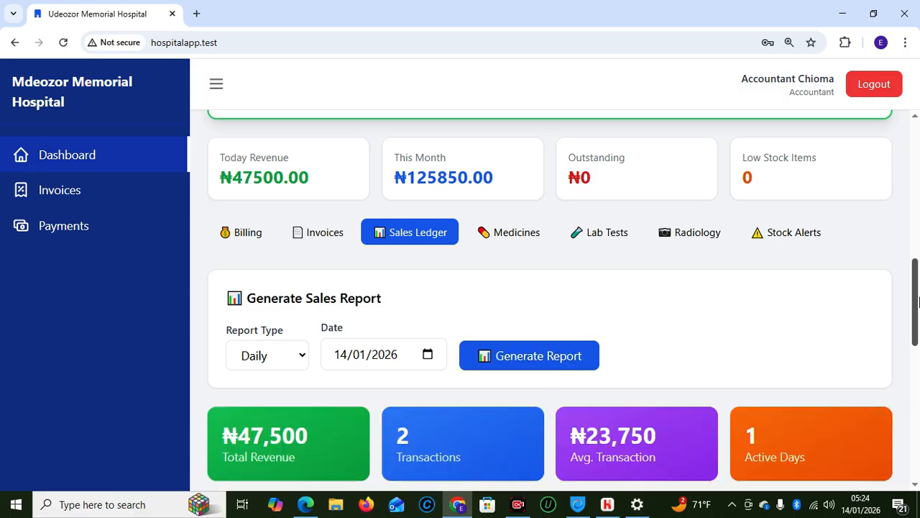
{"action": "scroll", "coordinate": [917, 367], "scroll_direction": "down", "scroll_amount": 4}
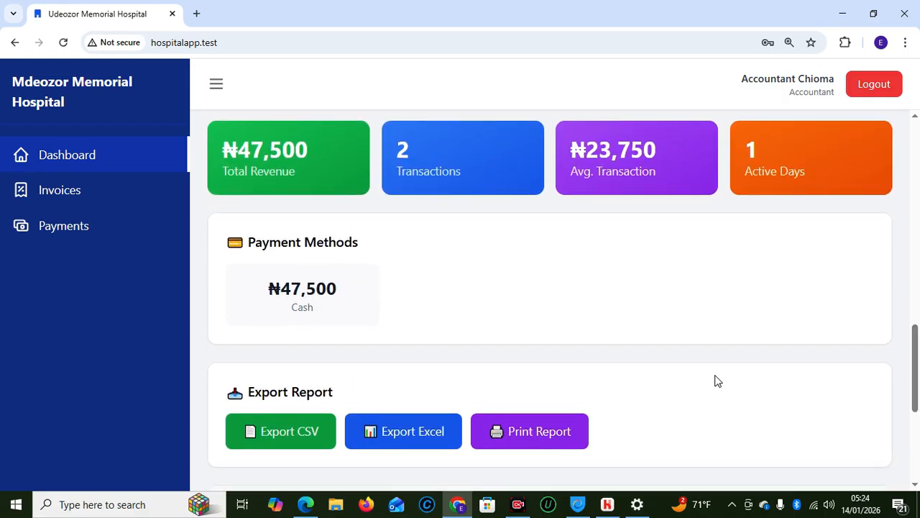
{"action": "left_click", "coordinate": [393, 440]}
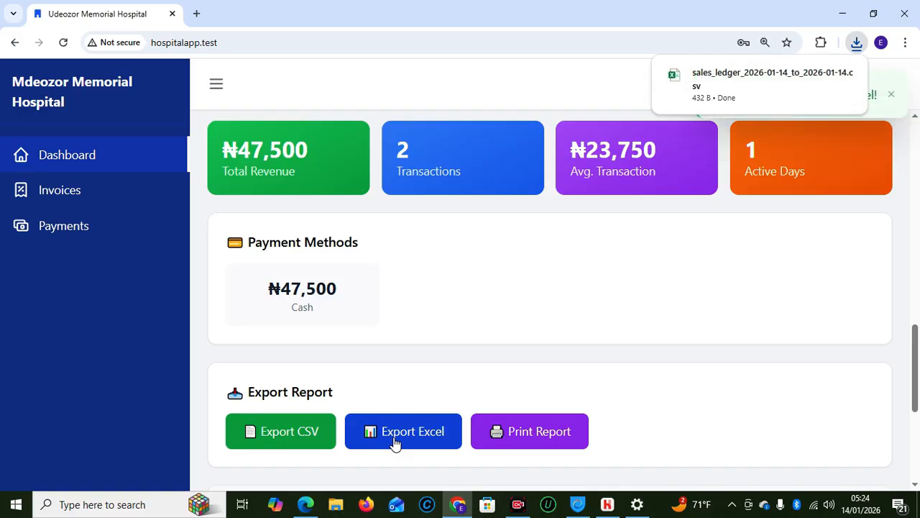
{"action": "mouse_move", "coordinate": [758, 86]}
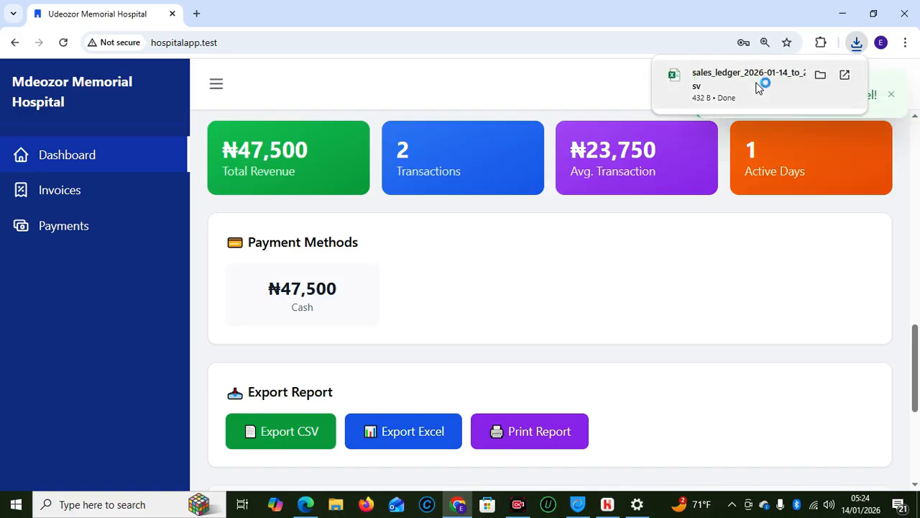
{"action": "left_click", "coordinate": [756, 87]}
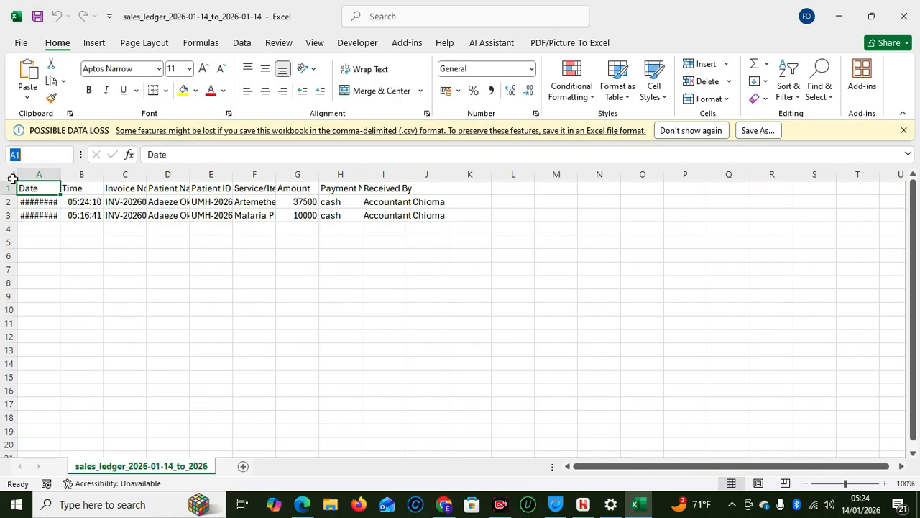
AutoFit all sales ledger columns, then close Excel without saving
{"action": "left_click", "coordinate": [10, 177]}
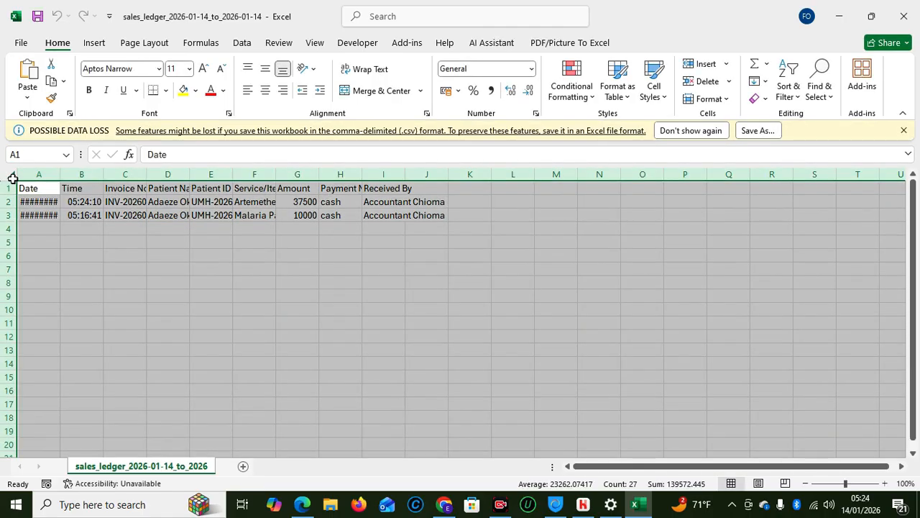
{"action": "double_click", "coordinate": [65, 176]}
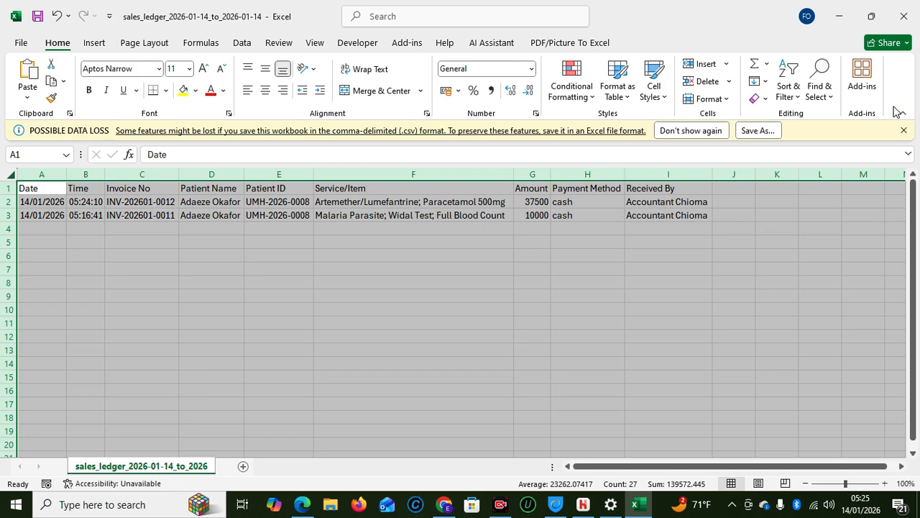
{"action": "left_click", "coordinate": [897, 21]}
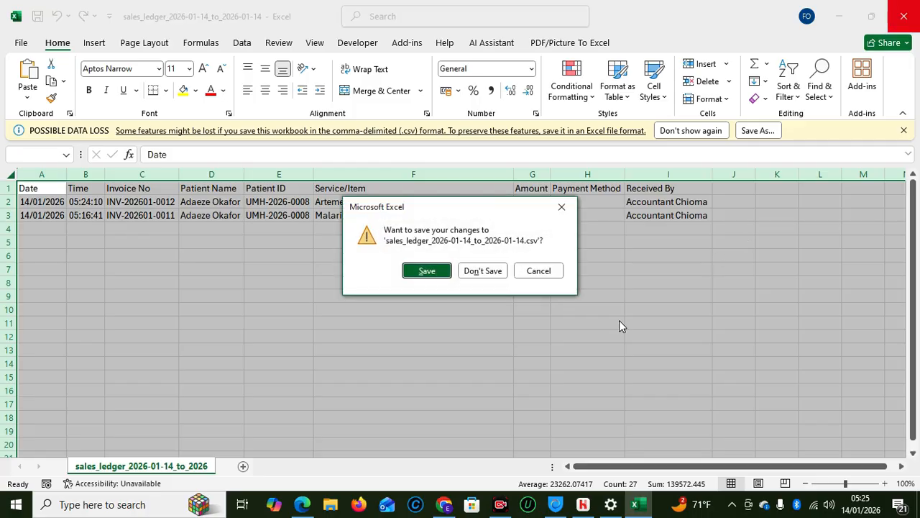
{"action": "left_click", "coordinate": [481, 272]}
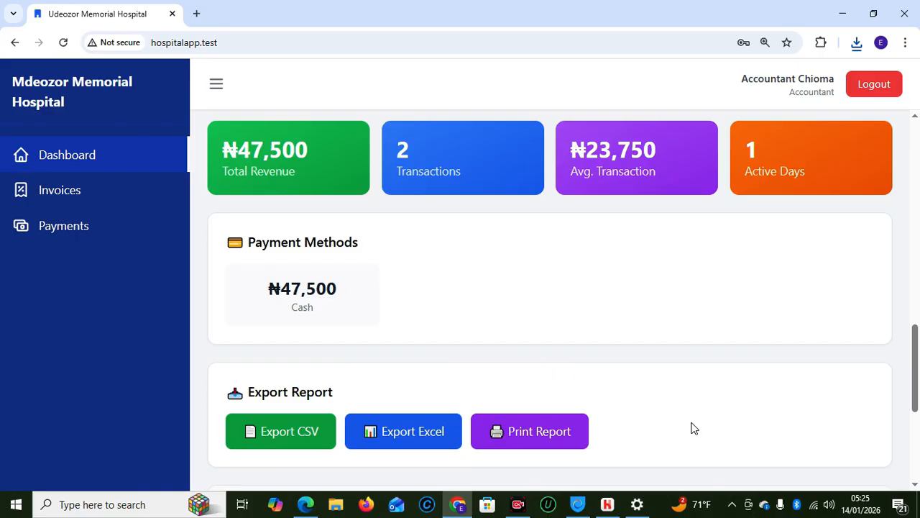
Open today's Payments list and bring up the ₦37,500 receipt's print preview
{"action": "left_click_drag", "start_coordinate": [915, 395], "coordinate": [427, 319]}
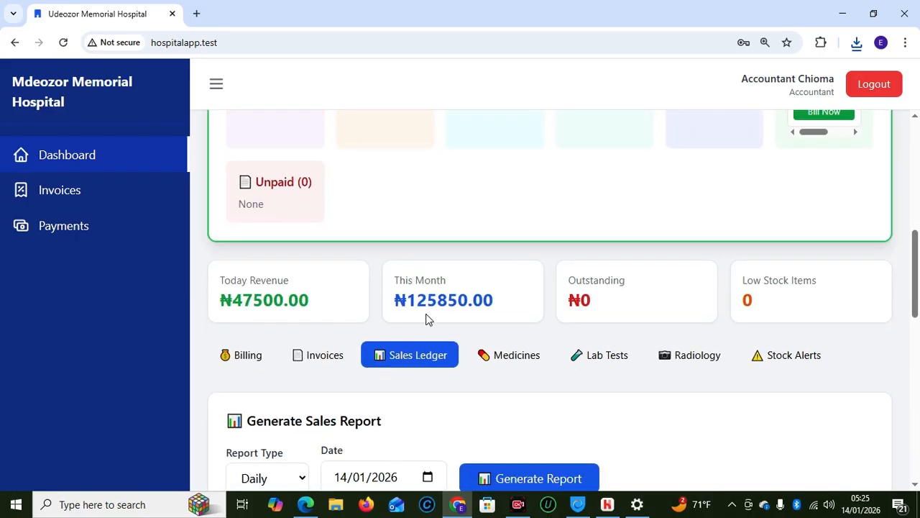
{"action": "left_click", "coordinate": [25, 231]}
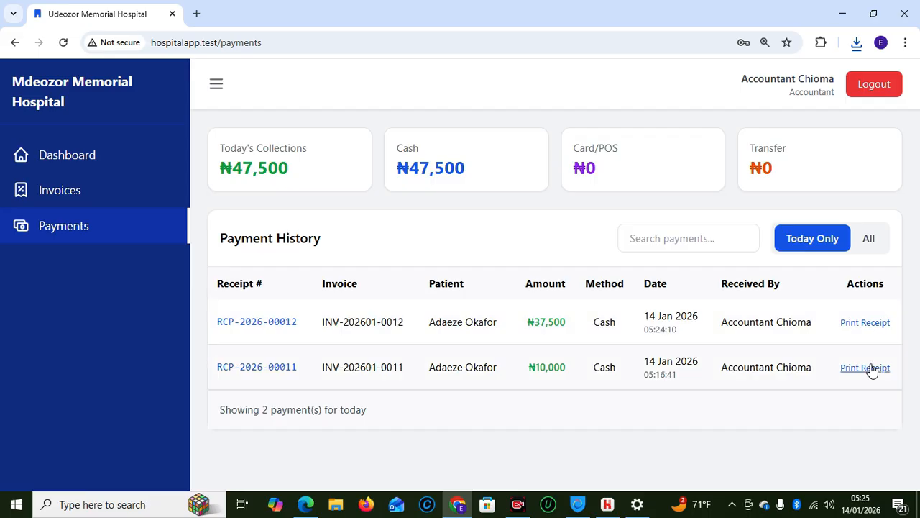
{"action": "left_click", "coordinate": [863, 323]}
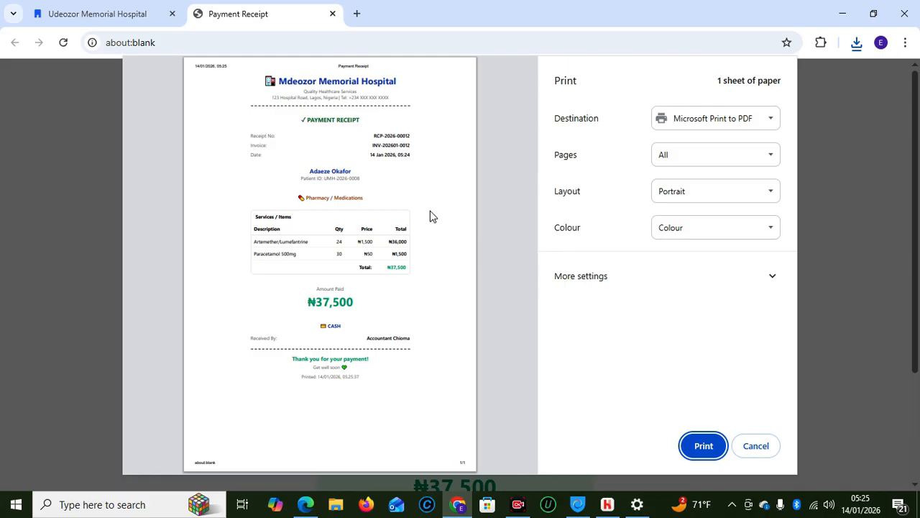
Cancel printing, scroll through the ₦37,500 receipt, and close its tab
{"action": "left_click", "coordinate": [755, 446]}
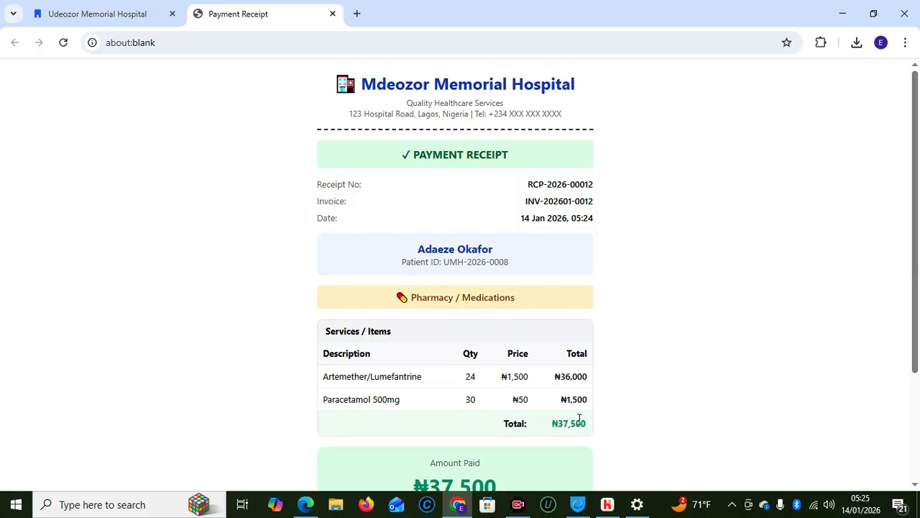
{"action": "scroll", "coordinate": [917, 401], "scroll_direction": "down", "scroll_amount": 1}
{"action": "scroll", "coordinate": [917, 400], "scroll_direction": "down", "scroll_amount": 1}
{"action": "scroll", "coordinate": [905, 257], "scroll_direction": "up", "scroll_amount": 2}
{"action": "left_click", "coordinate": [331, 15]}
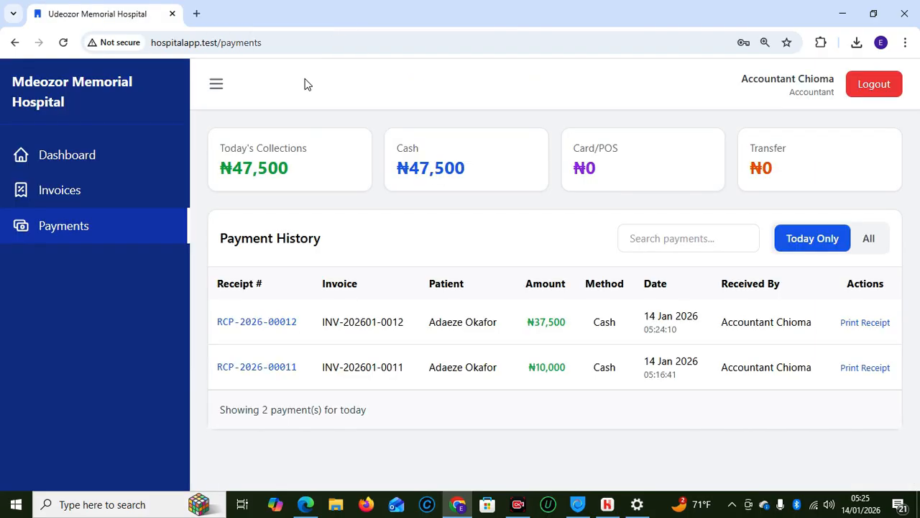
Reopen the ₦37,500 receipt, look it over again, and close it to return to Payments
{"action": "left_click", "coordinate": [870, 323]}
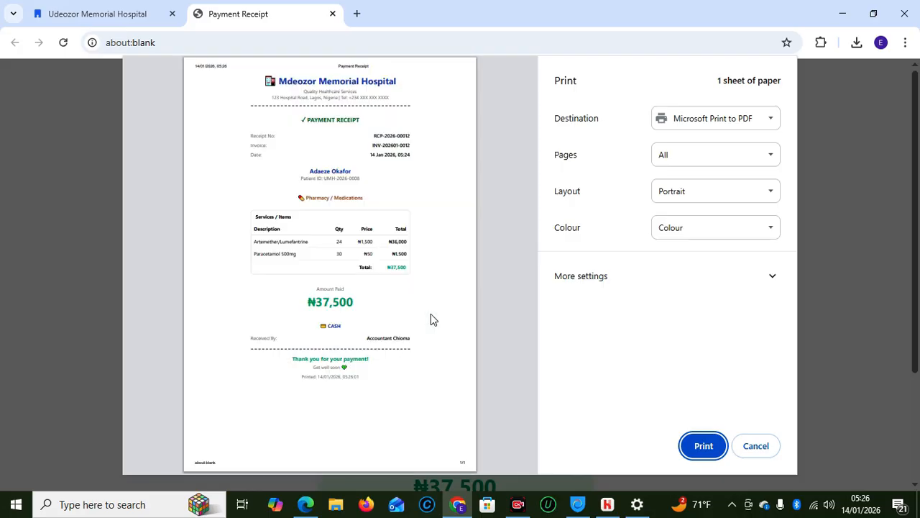
{"action": "left_click", "coordinate": [755, 446]}
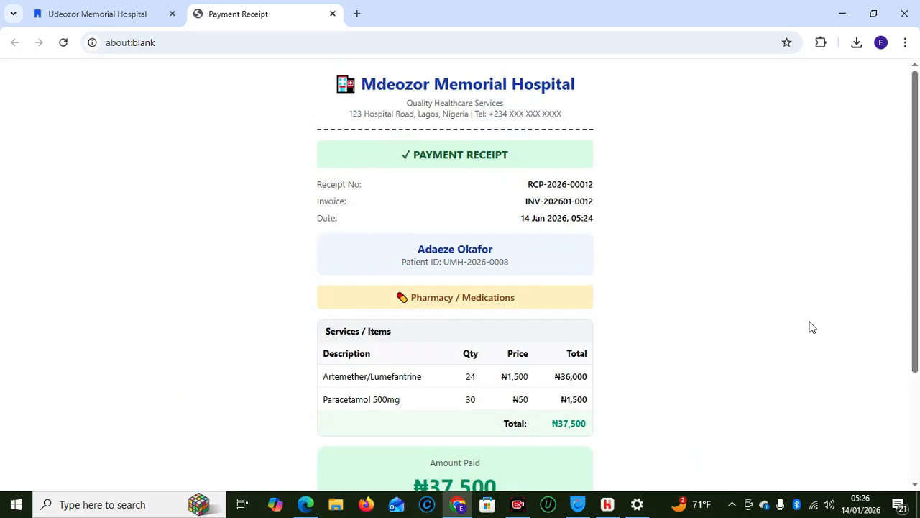
{"action": "scroll", "coordinate": [905, 174], "scroll_direction": "down", "scroll_amount": 2}
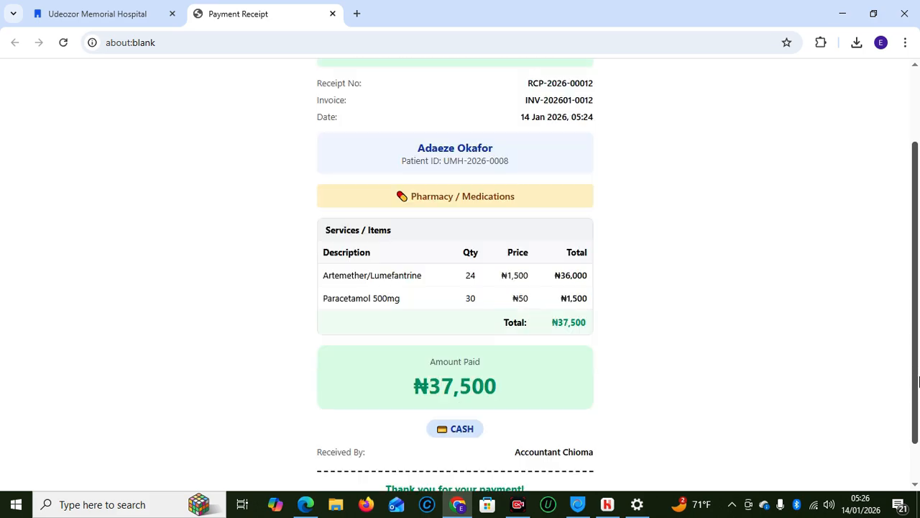
{"action": "scroll", "coordinate": [904, 174], "scroll_direction": "up", "scroll_amount": 2}
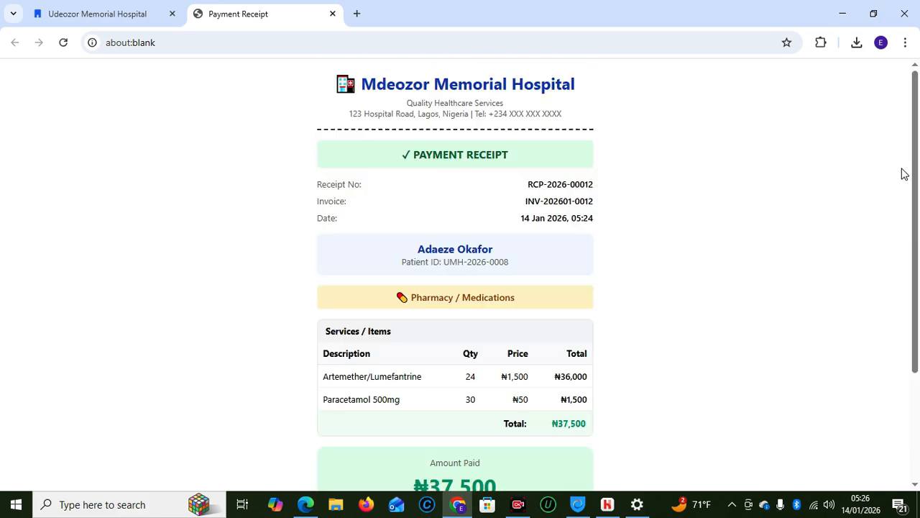
{"action": "left_click", "coordinate": [332, 15]}
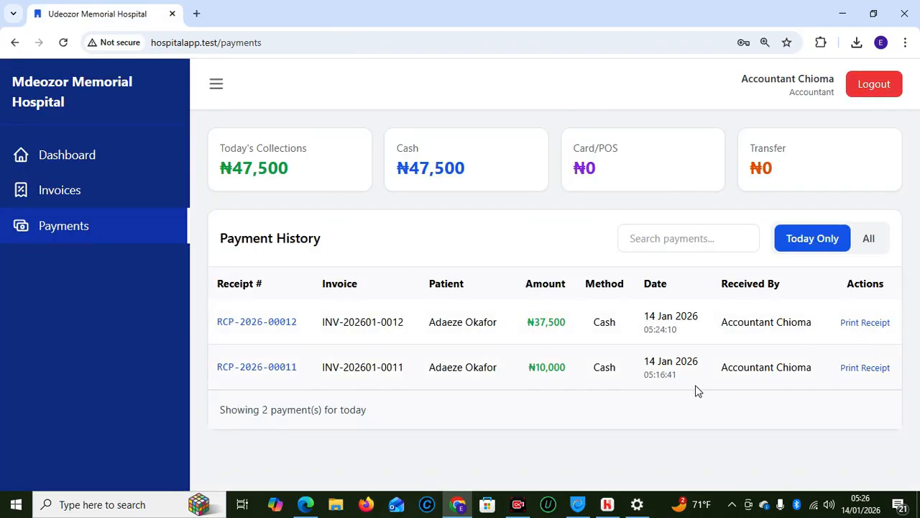
{"action": "left_click", "coordinate": [864, 368]}
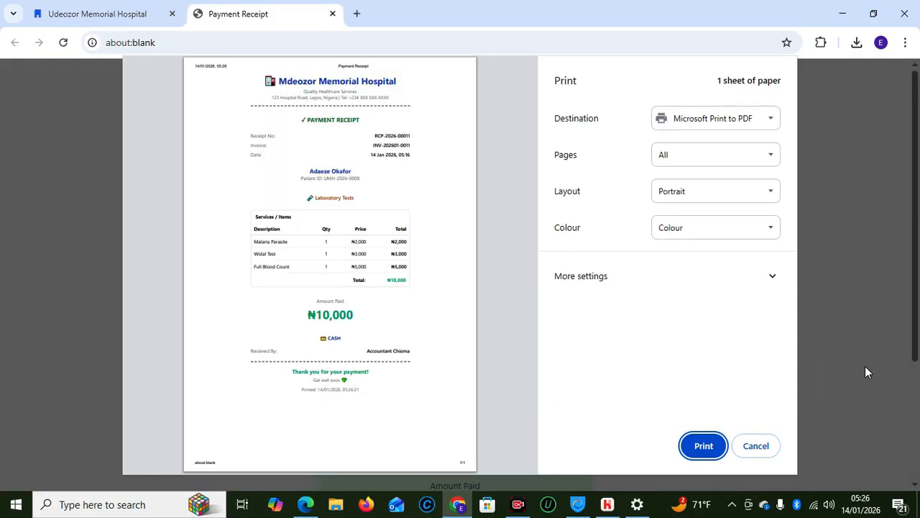
{"action": "left_click", "coordinate": [756, 446]}
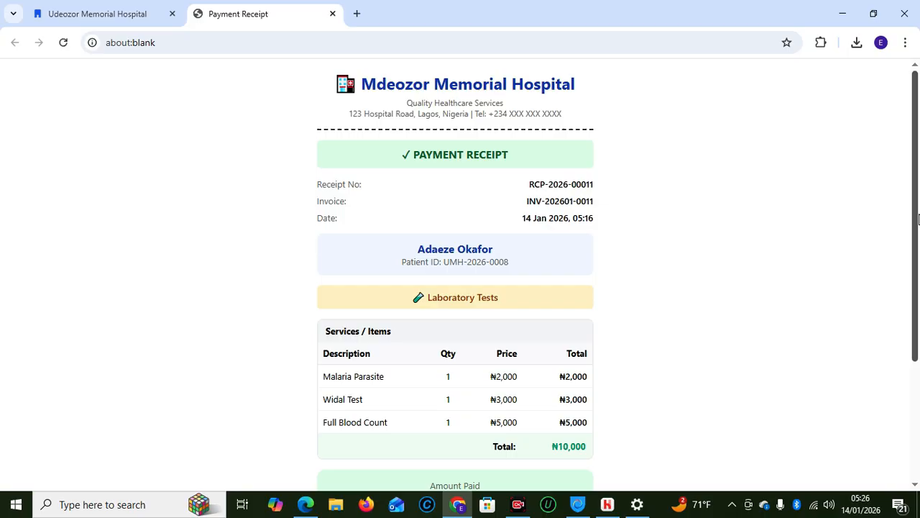
{"action": "left_click_drag", "start_coordinate": [919, 247], "coordinate": [917, 368]}
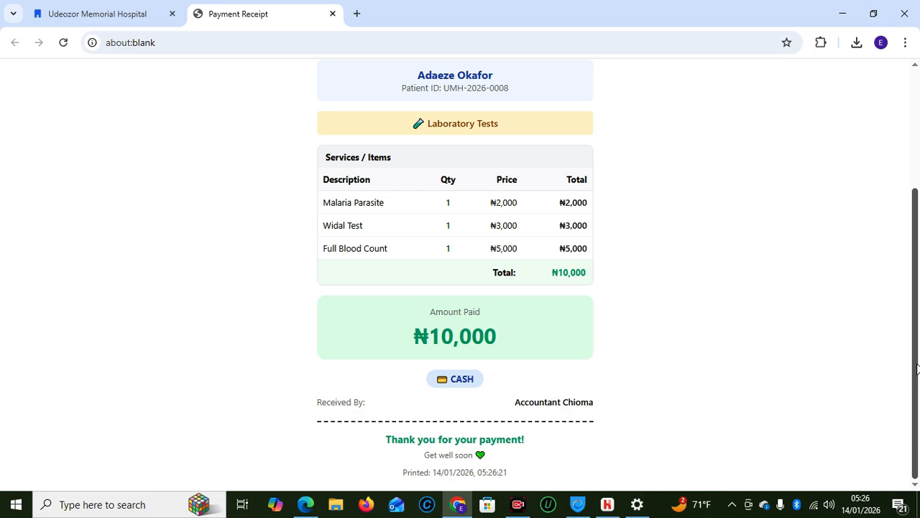
{"action": "left_click_drag", "start_coordinate": [918, 367], "coordinate": [915, 321]}
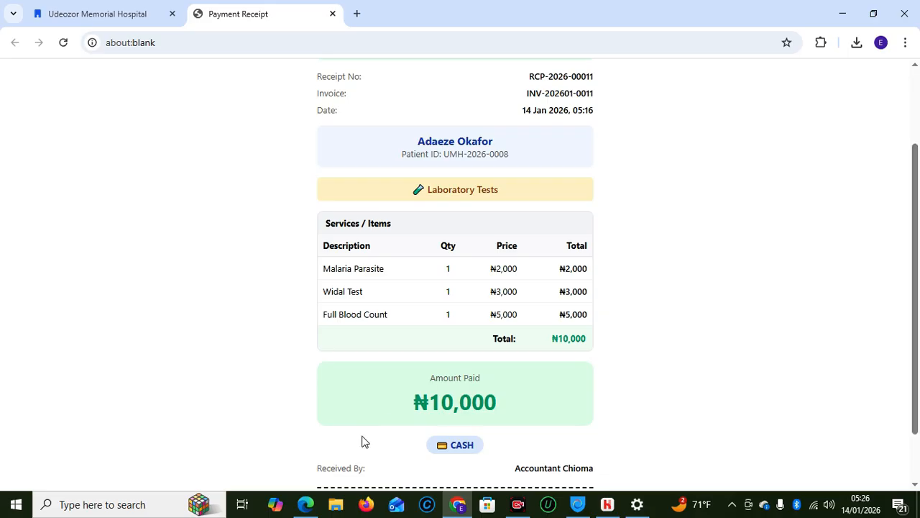
{"action": "mouse_move", "coordinate": [305, 504]}
{"action": "left_click", "coordinate": [297, 425]}
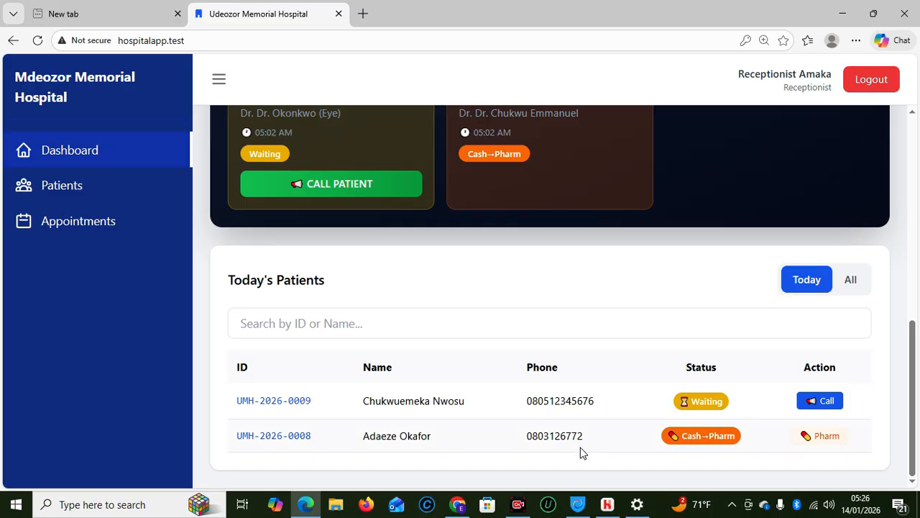
{"action": "mouse_move", "coordinate": [458, 504]}
{"action": "left_click", "coordinate": [452, 424]}
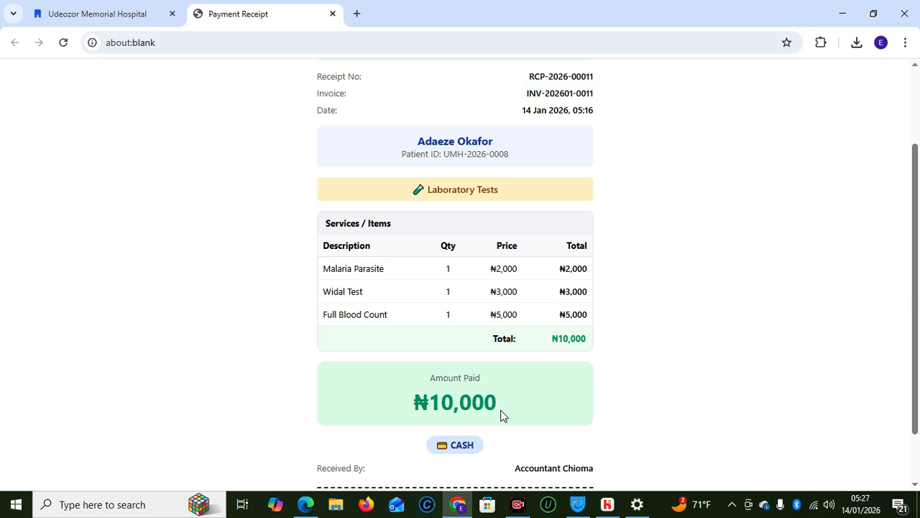
{"action": "scroll", "coordinate": [916, 400], "scroll_direction": "down", "scroll_amount": 2}
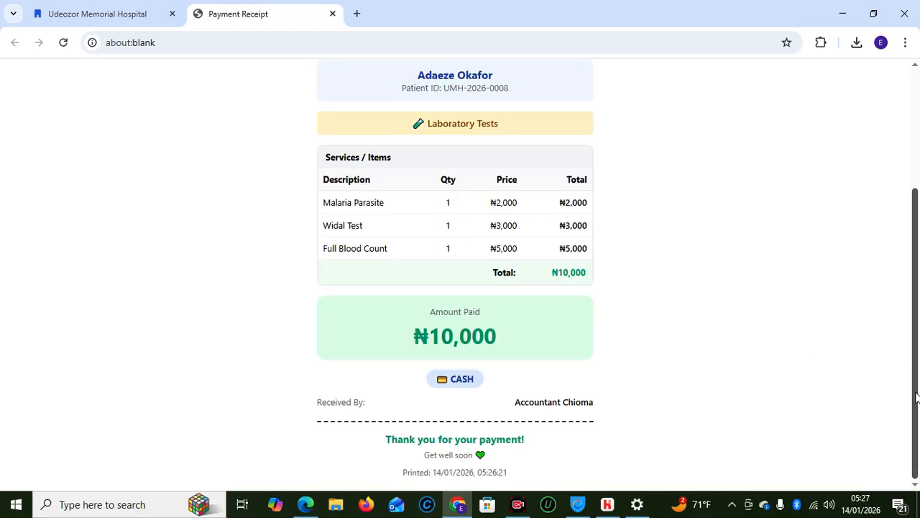
{"action": "scroll", "coordinate": [916, 400], "scroll_direction": "up", "scroll_amount": 3}
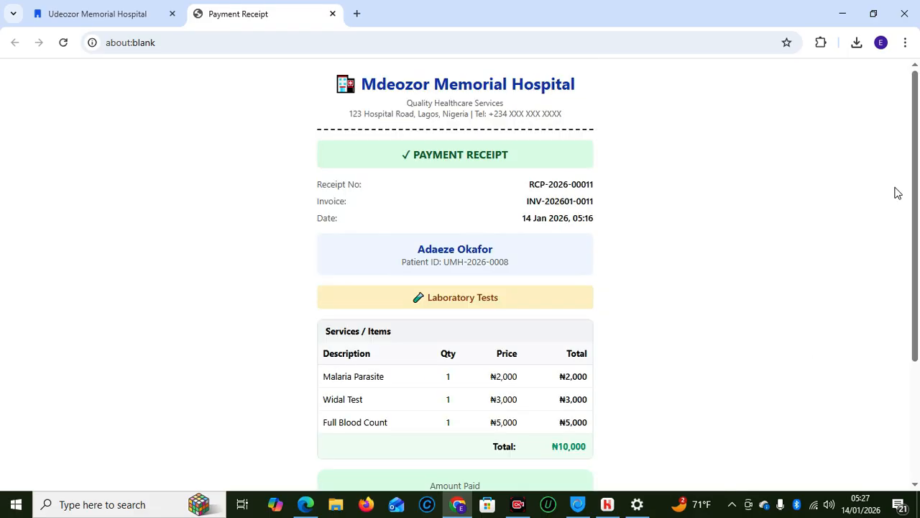
{"action": "left_click", "coordinate": [332, 15]}
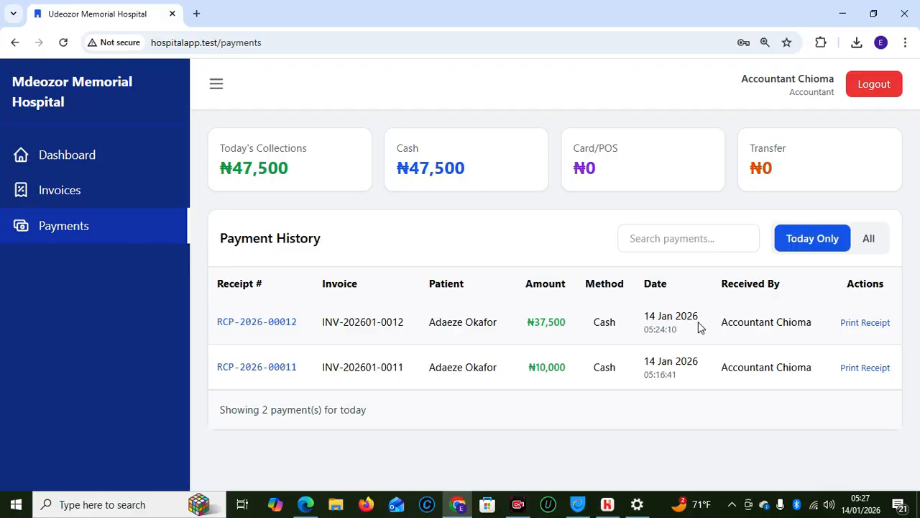
Log out of the accountant account and sign in as the pharmacist with the saved login
{"action": "left_click", "coordinate": [871, 88]}
{"action": "left_click", "coordinate": [402, 266]}
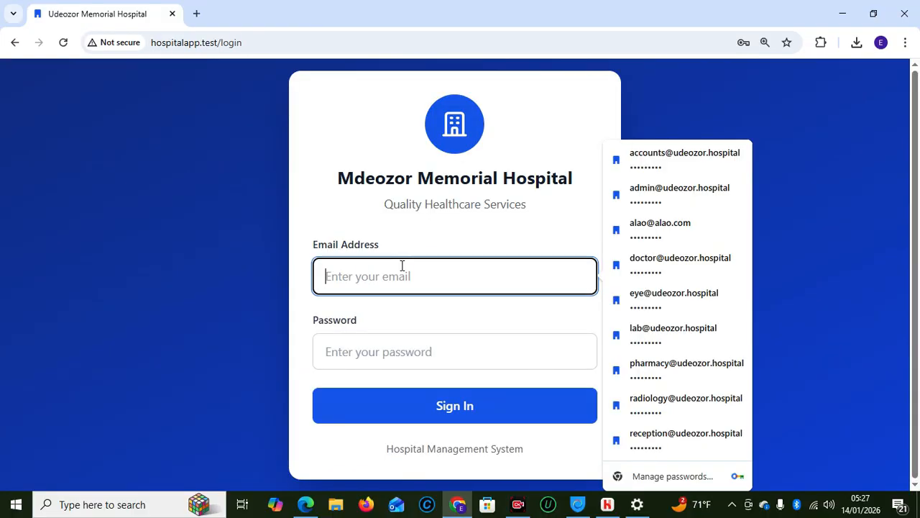
{"action": "left_click", "coordinate": [649, 366]}
{"action": "left_click", "coordinate": [483, 417]}
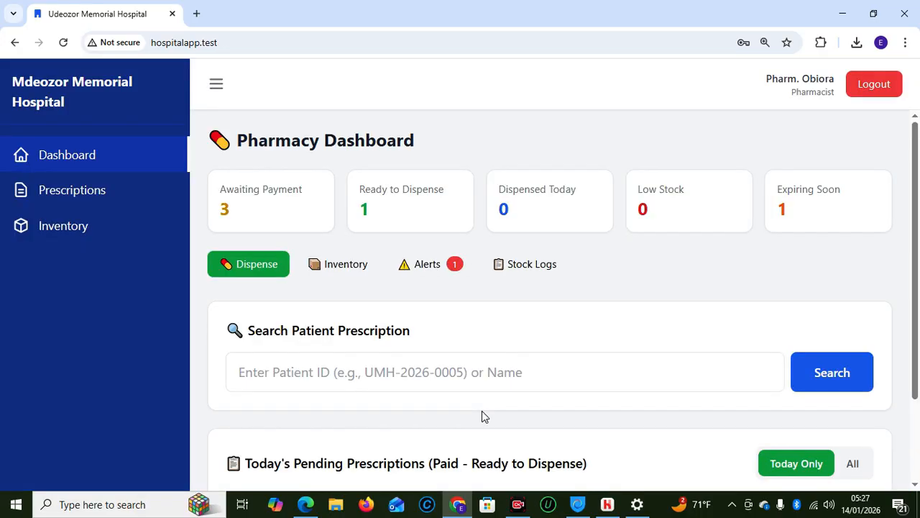
Look up the patient by ID and dispense both Artemether/Lumefantrine and Paracetamol
{"action": "left_click", "coordinate": [430, 372]}
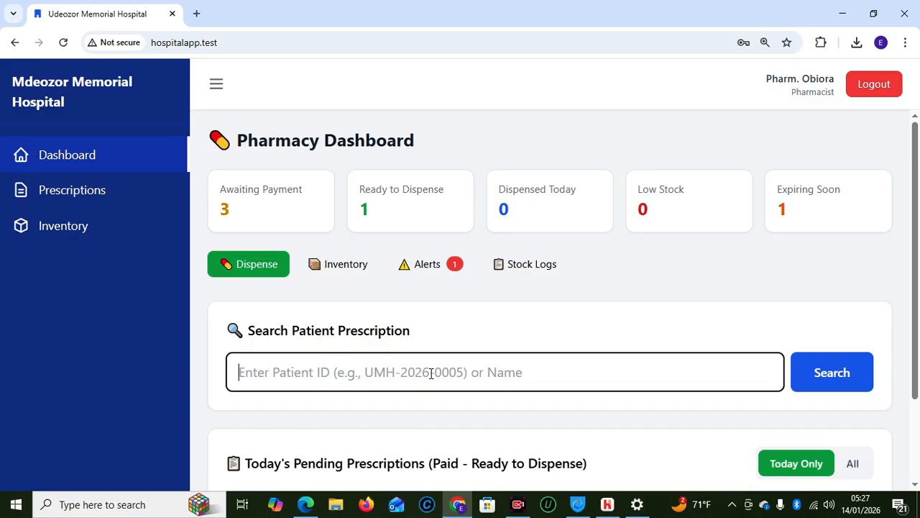
{"action": "type", "text": "UMH-2026-0008"}
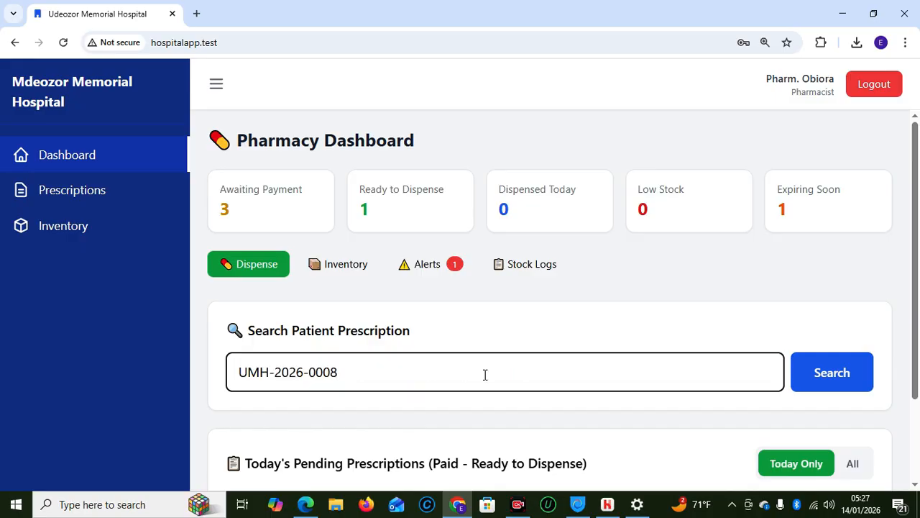
{"action": "left_click", "coordinate": [807, 375]}
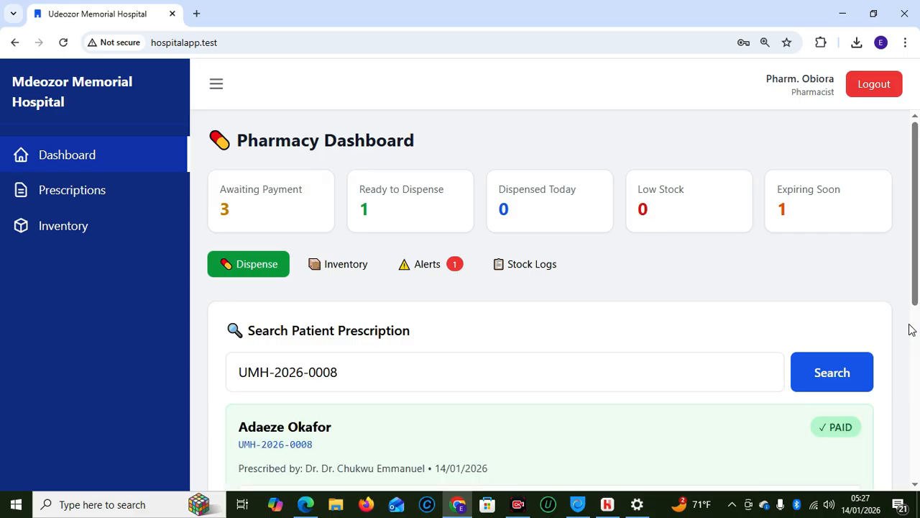
{"action": "scroll", "coordinate": [639, 266], "scroll_direction": "down", "scroll_amount": 3}
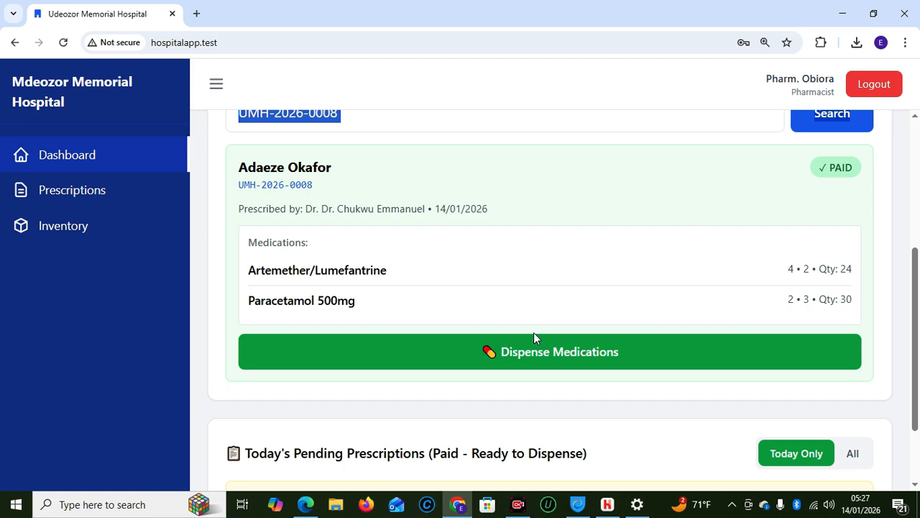
{"action": "left_click", "coordinate": [568, 363]}
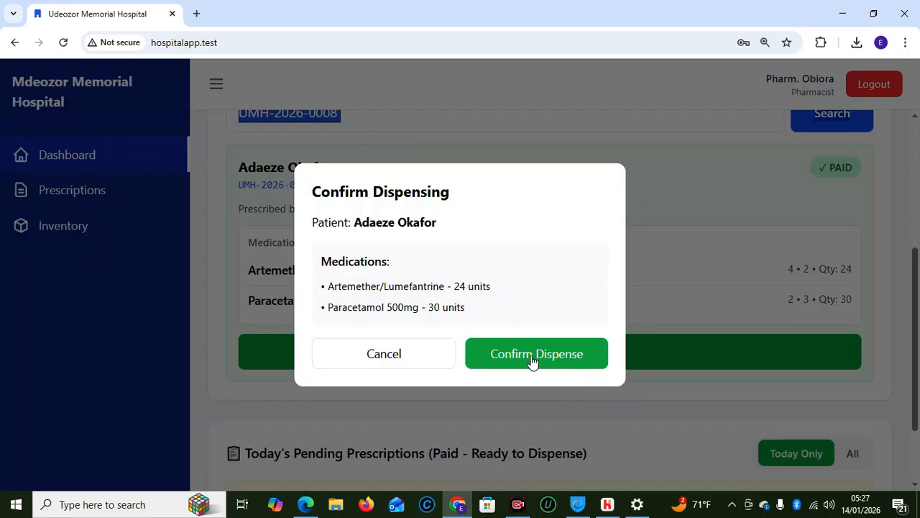
{"action": "left_click", "coordinate": [532, 362]}
{"action": "left_click", "coordinate": [491, 363]}
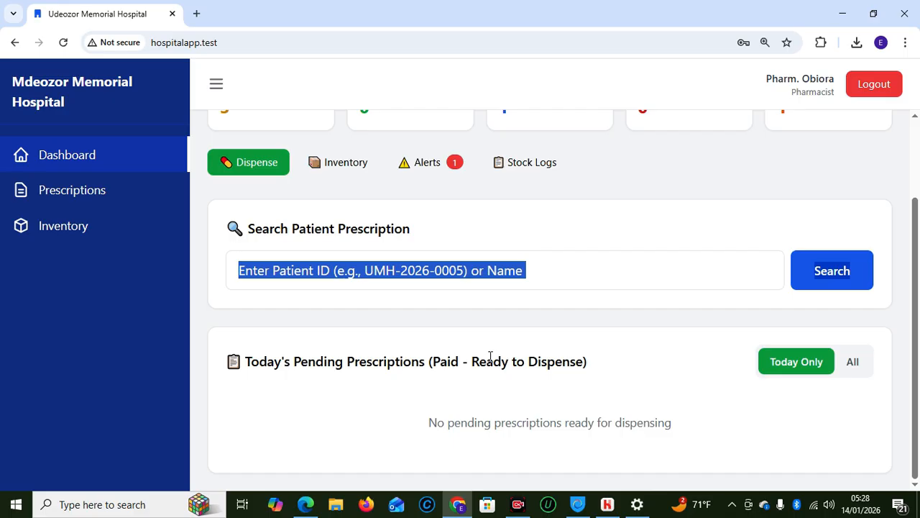
{"action": "left_click", "coordinate": [633, 217]}
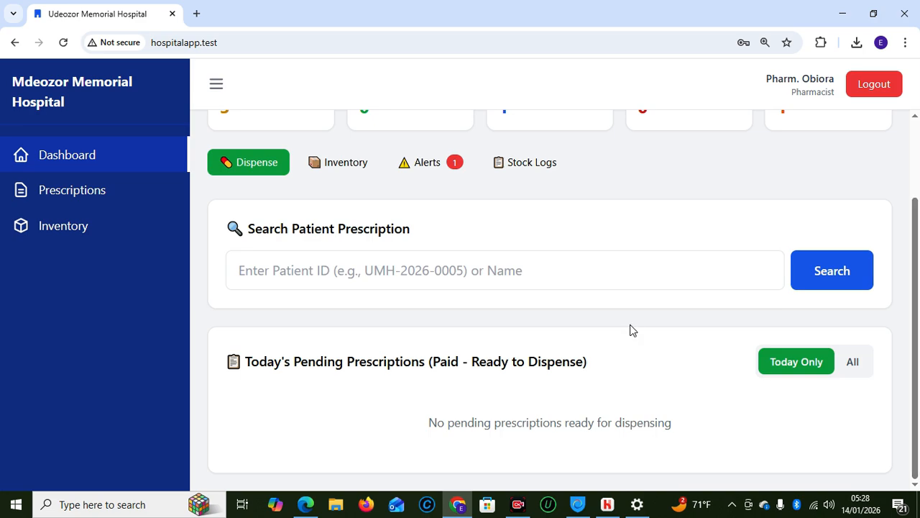
Check the receptionist's dashboard window, then return to the pharmacist's dashboard
{"action": "mouse_move", "coordinate": [312, 507]}
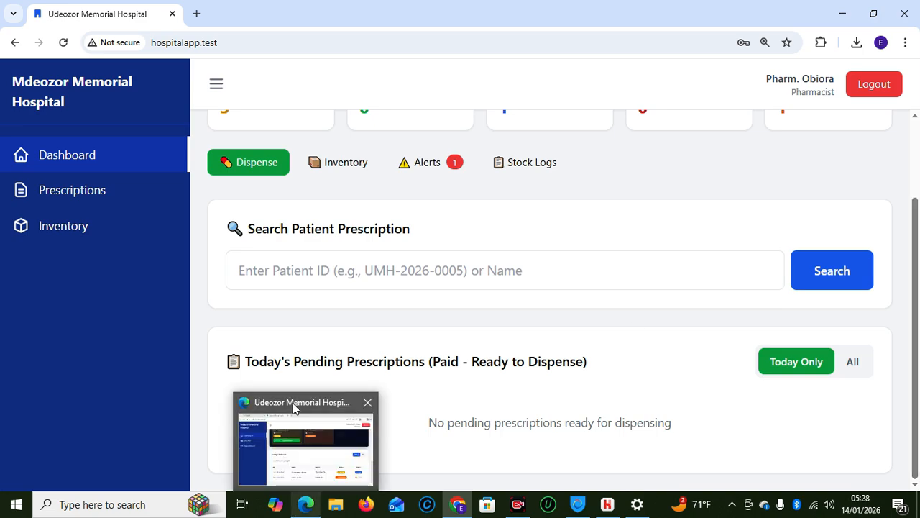
{"action": "left_click", "coordinate": [294, 409]}
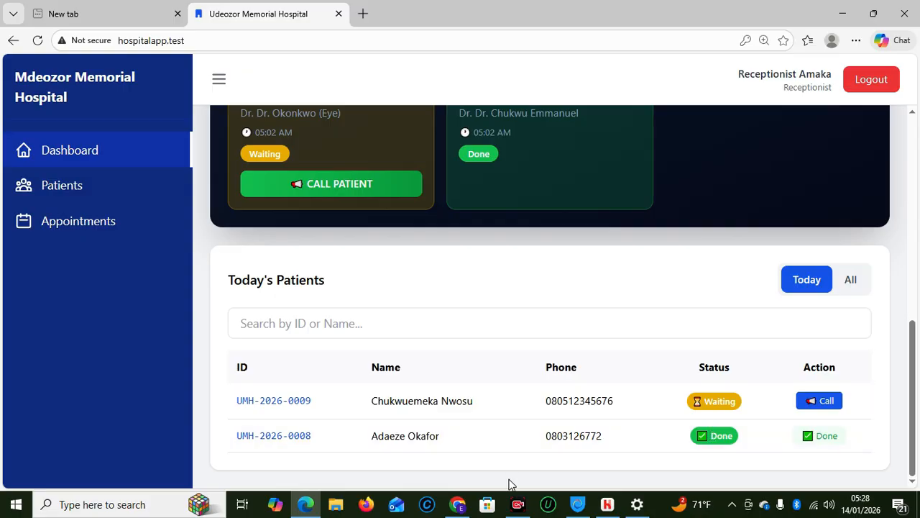
{"action": "mouse_move", "coordinate": [458, 504]}
{"action": "left_click", "coordinate": [449, 465]}
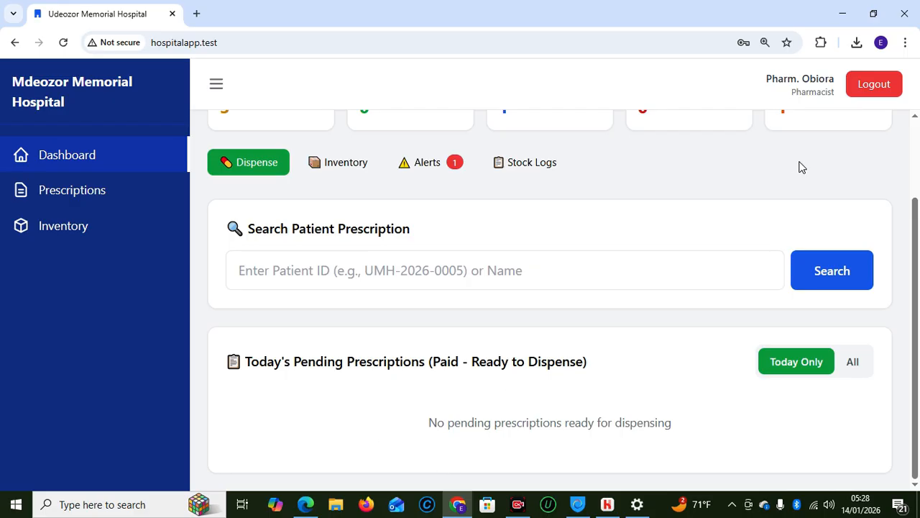
Sign the pharmacist out, then call the waiting Eye Clinic patient in and confirm it
{"action": "left_click", "coordinate": [868, 84]}
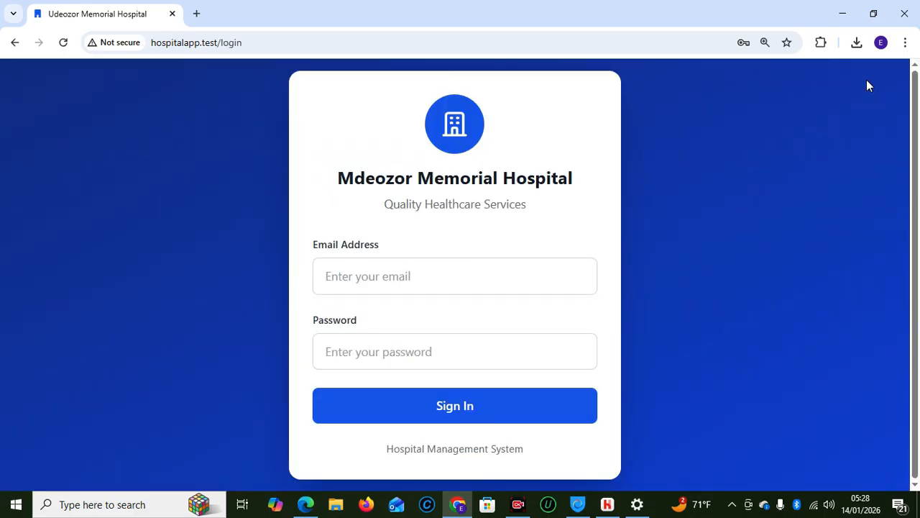
{"action": "mouse_move", "coordinate": [300, 507]}
{"action": "left_click", "coordinate": [300, 451]}
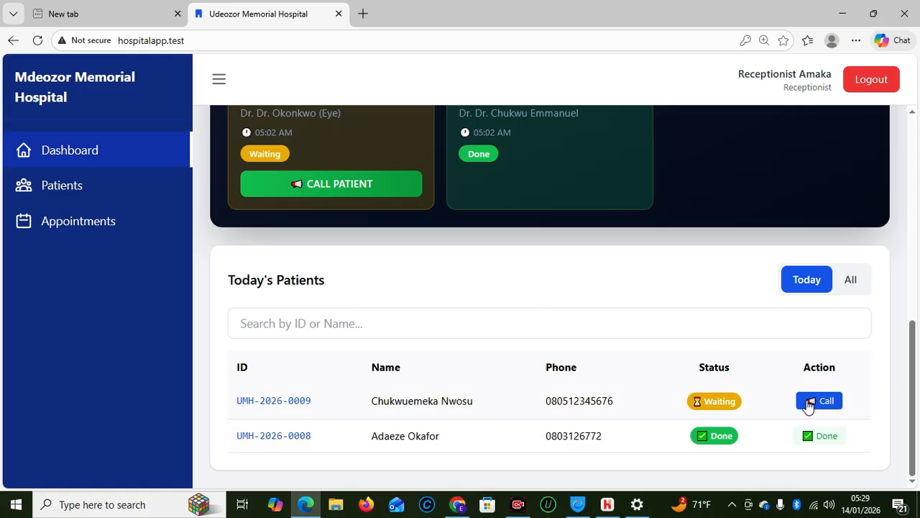
{"action": "left_click", "coordinate": [808, 403]}
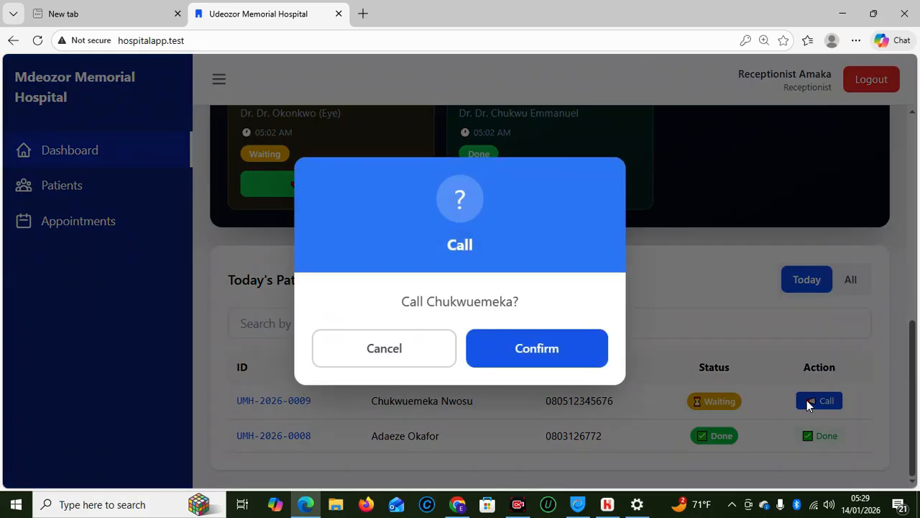
{"action": "left_click", "coordinate": [540, 361]}
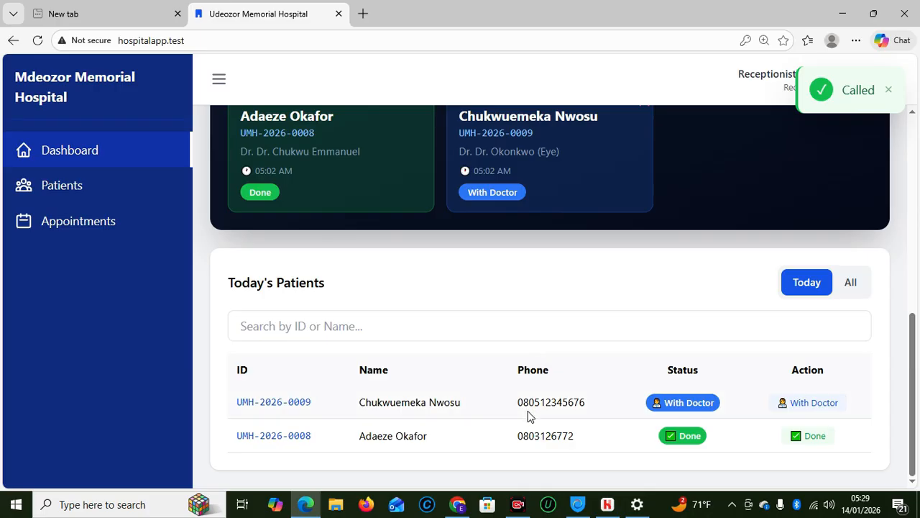
Log in with the doctor's saved credentials and go to the Admissions page
{"action": "left_click", "coordinate": [471, 509]}
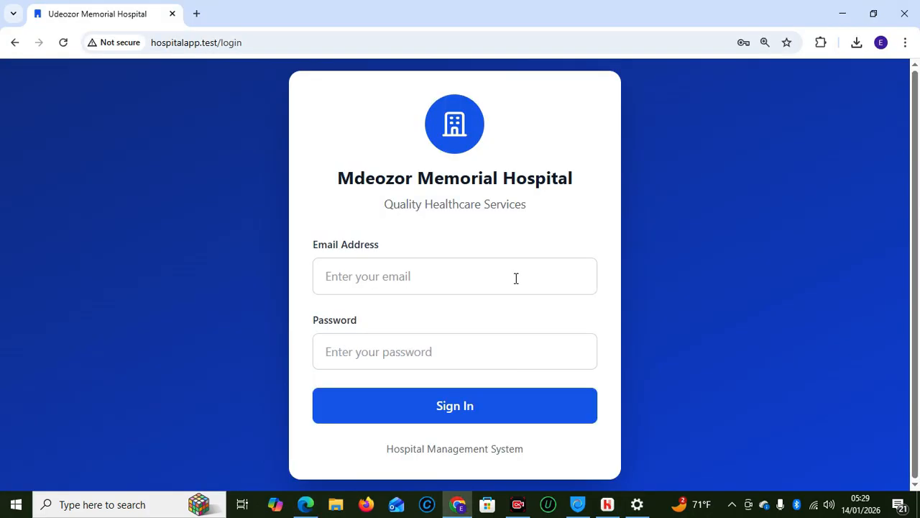
{"action": "left_click", "coordinate": [391, 284]}
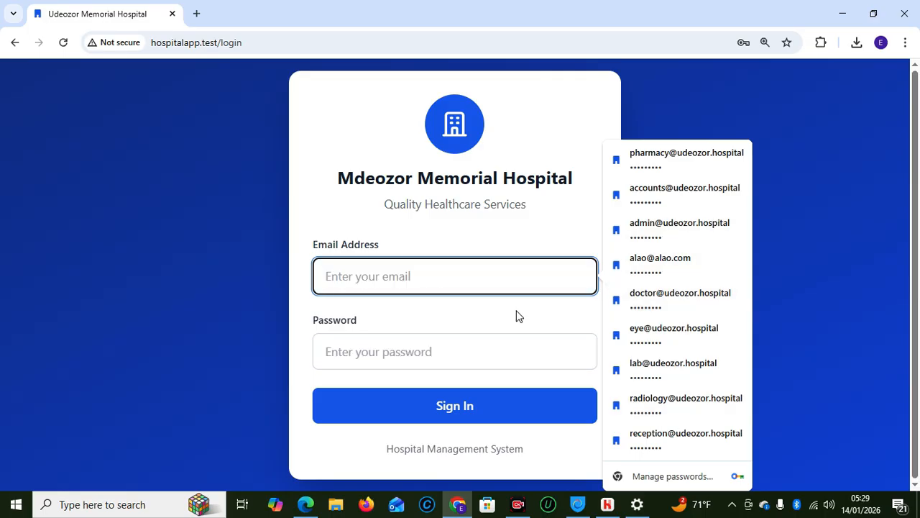
{"action": "left_click", "coordinate": [626, 296]}
{"action": "left_click", "coordinate": [460, 399]}
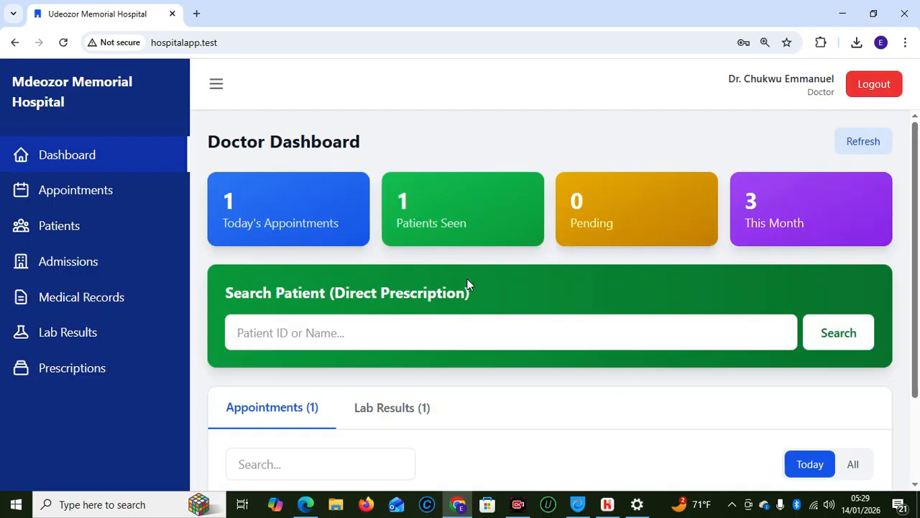
{"action": "left_click", "coordinate": [75, 263]}
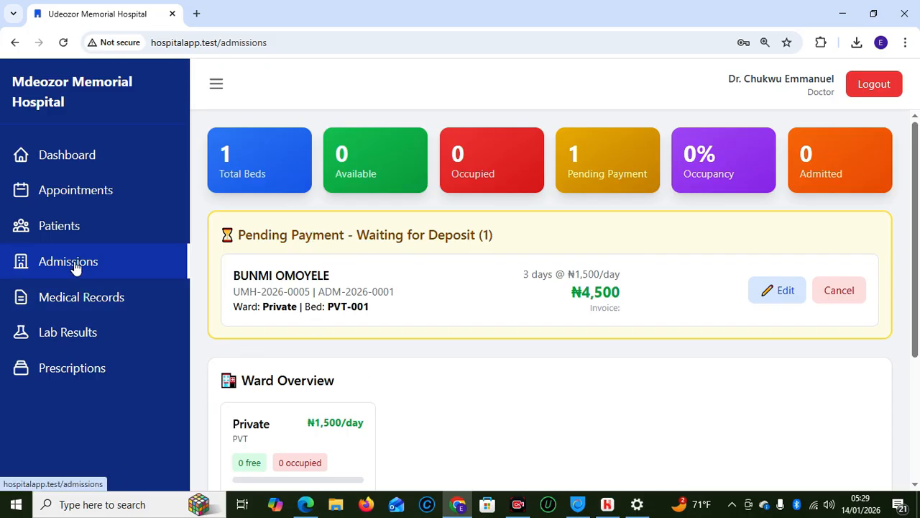
{"action": "left_click_drag", "start_coordinate": [916, 297], "coordinate": [915, 408]}
Start an admission request for the pasted patient ID, browse the ward beds, then cancel it
{"action": "left_click", "coordinate": [811, 374]}
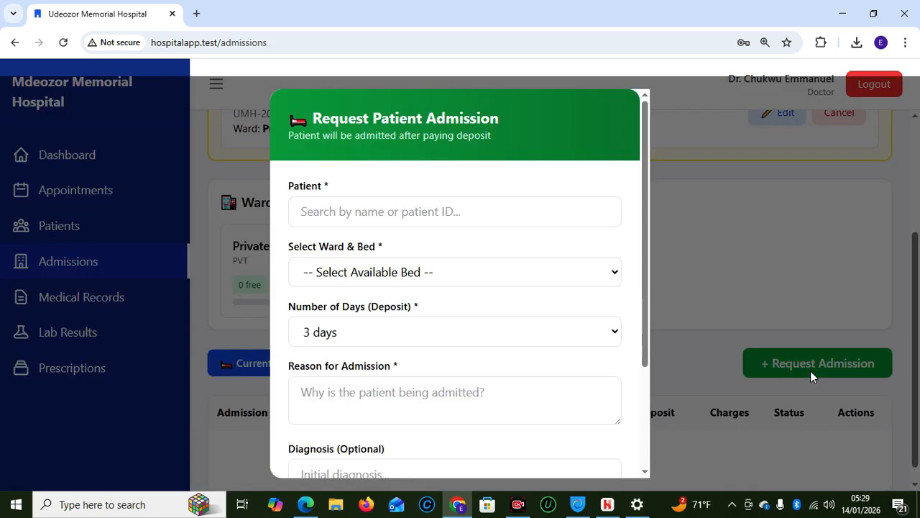
{"action": "left_click", "coordinate": [406, 204]}
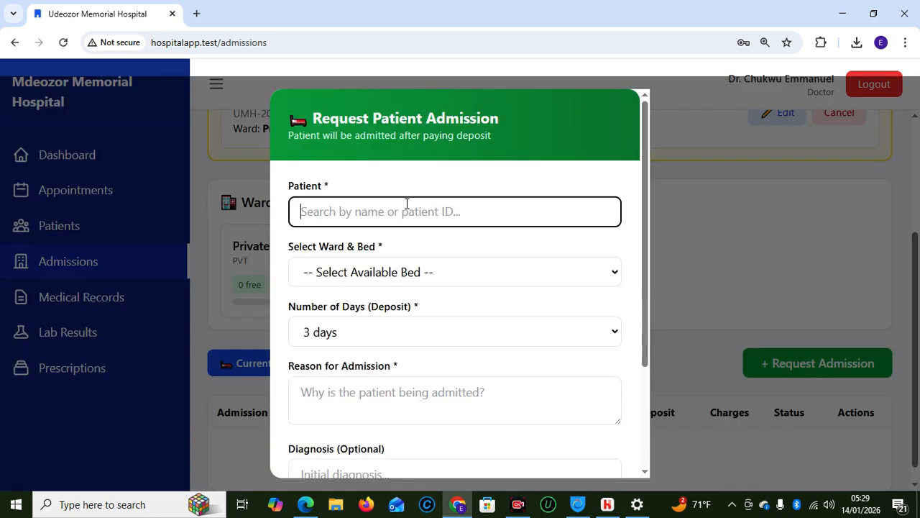
{"action": "type", "text": "UMH-2026-0008"}
{"action": "left_click", "coordinate": [405, 259]}
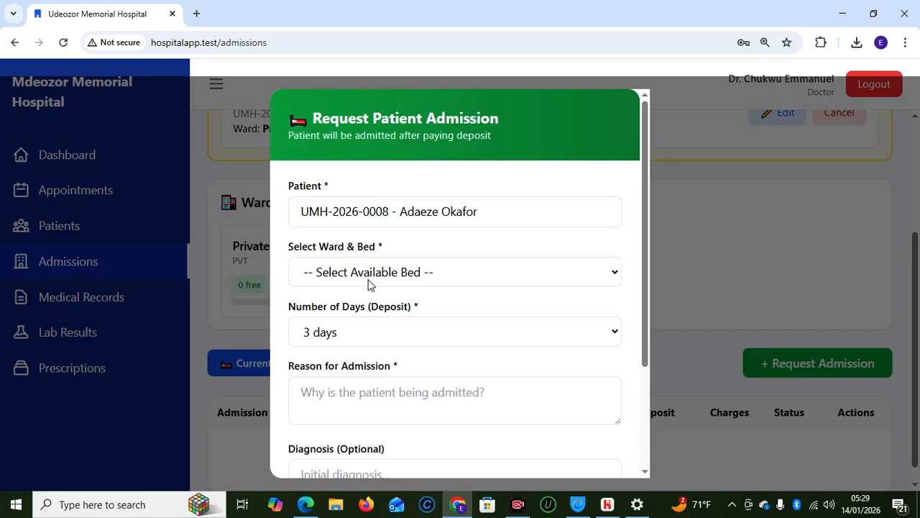
{"action": "left_click", "coordinate": [374, 280]}
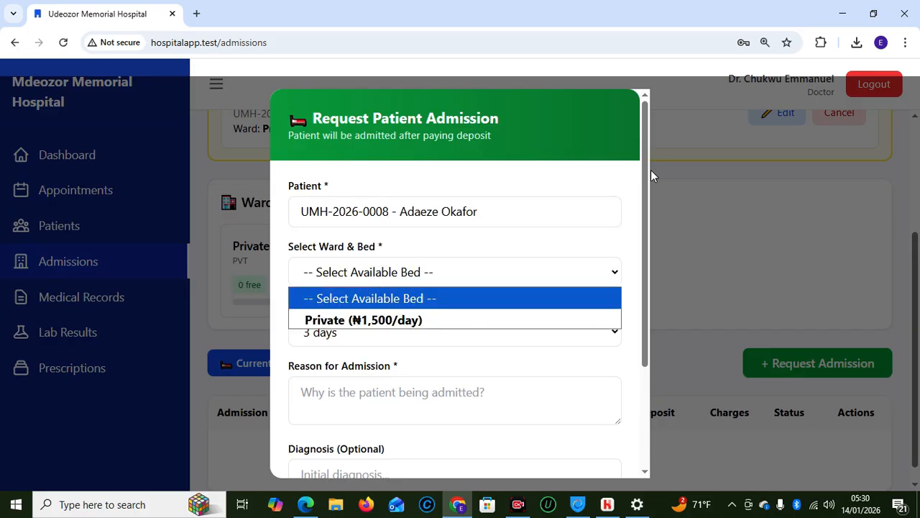
{"action": "left_click", "coordinate": [703, 209]}
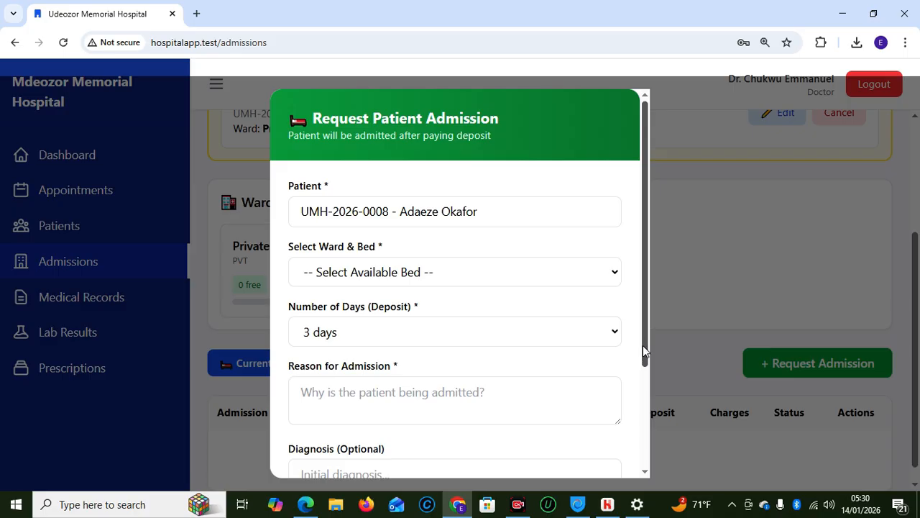
{"action": "left_click_drag", "start_coordinate": [642, 351], "coordinate": [530, 436]}
{"action": "left_click", "coordinate": [386, 462]}
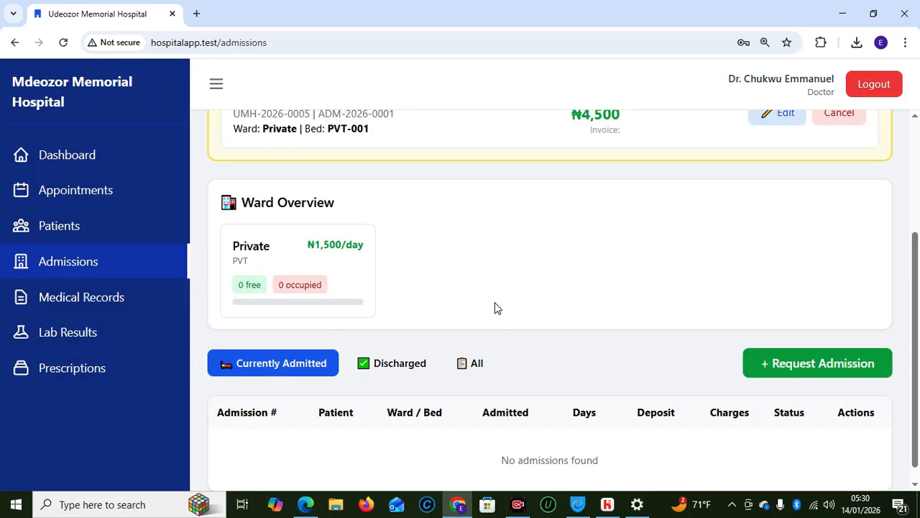
Log the doctor out and bring up the saved logins on the login page
{"action": "left_click_drag", "start_coordinate": [918, 317], "coordinate": [912, 220]}
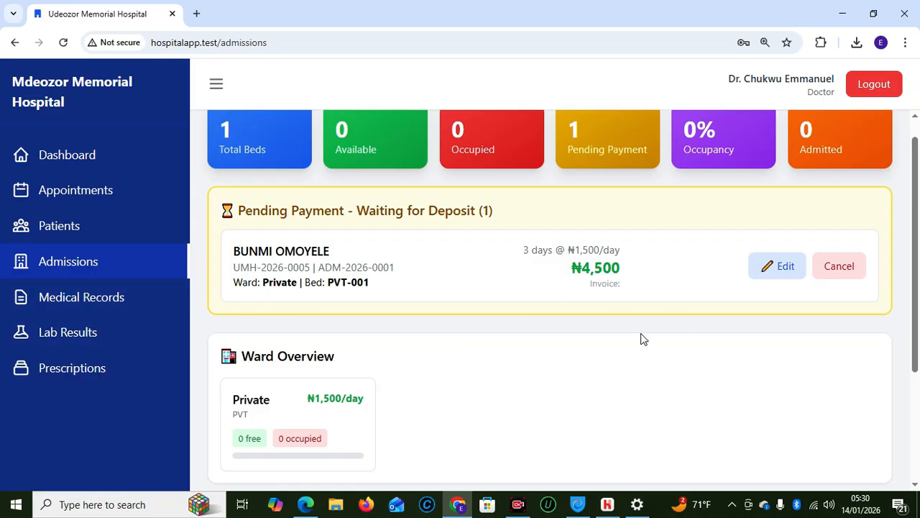
{"action": "left_click_drag", "start_coordinate": [918, 329], "coordinate": [917, 436]}
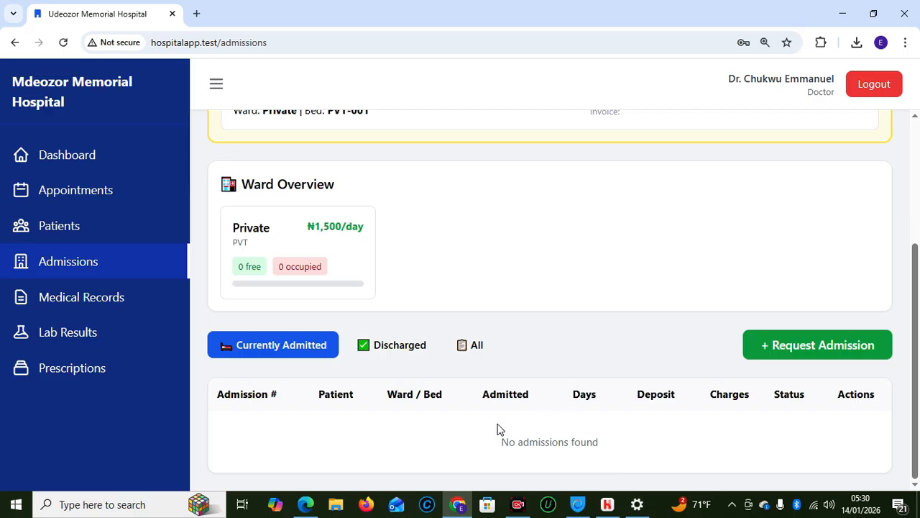
{"action": "left_click", "coordinate": [865, 94]}
{"action": "left_click", "coordinate": [405, 277]}
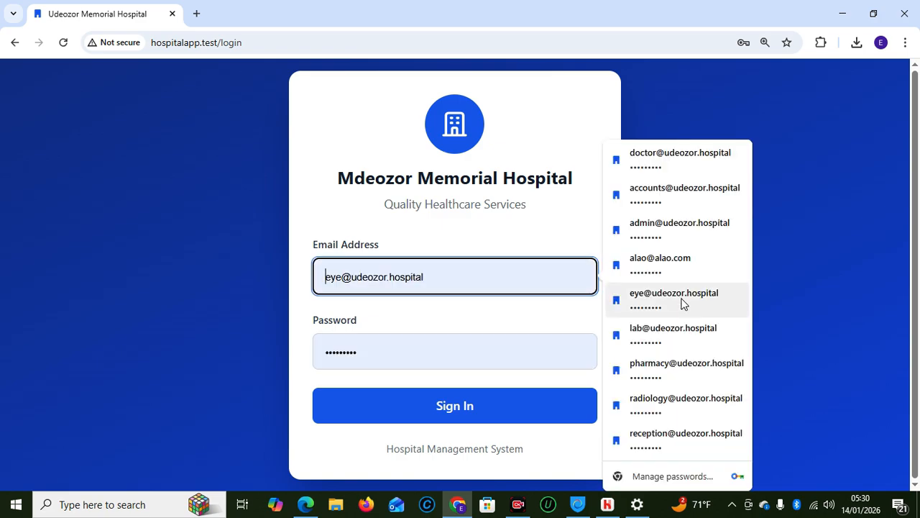
Sign in with the administrator's saved login and open a blank Add New Ward form under Admissions
{"action": "left_click", "coordinate": [661, 230]}
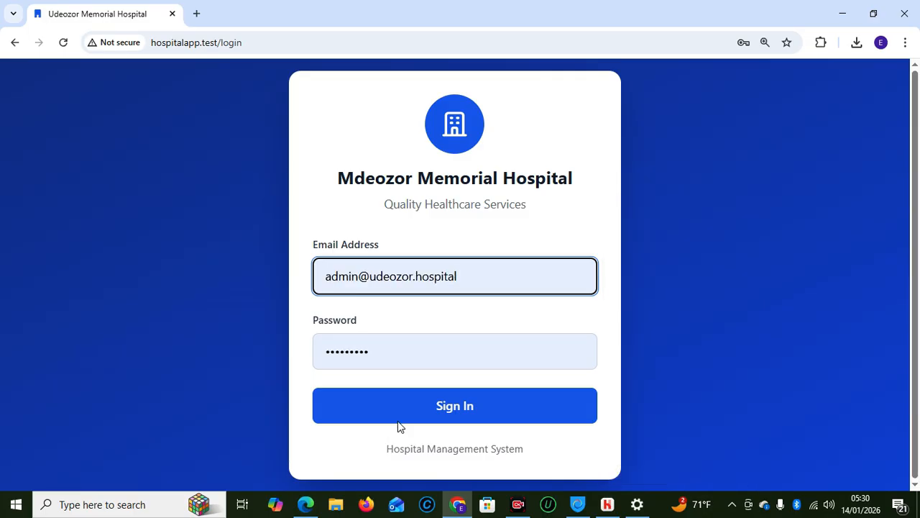
{"action": "left_click", "coordinate": [419, 404]}
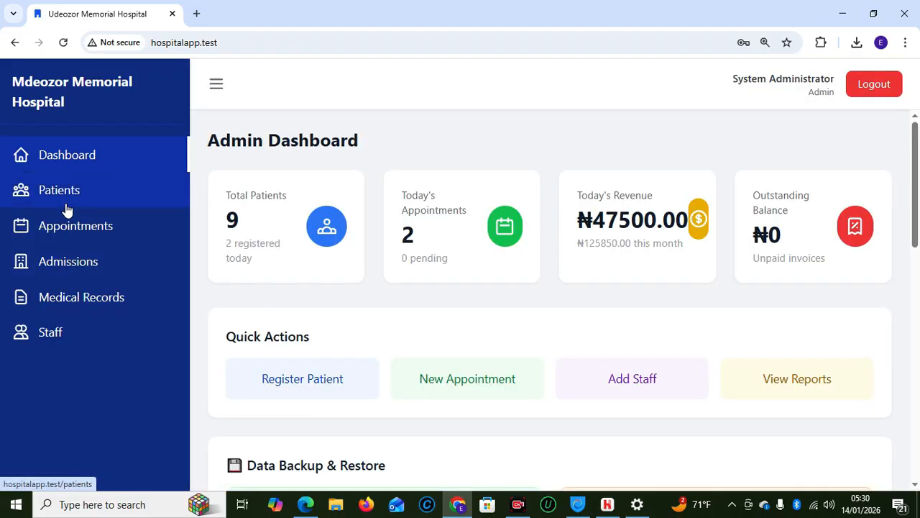
{"action": "left_click", "coordinate": [77, 270]}
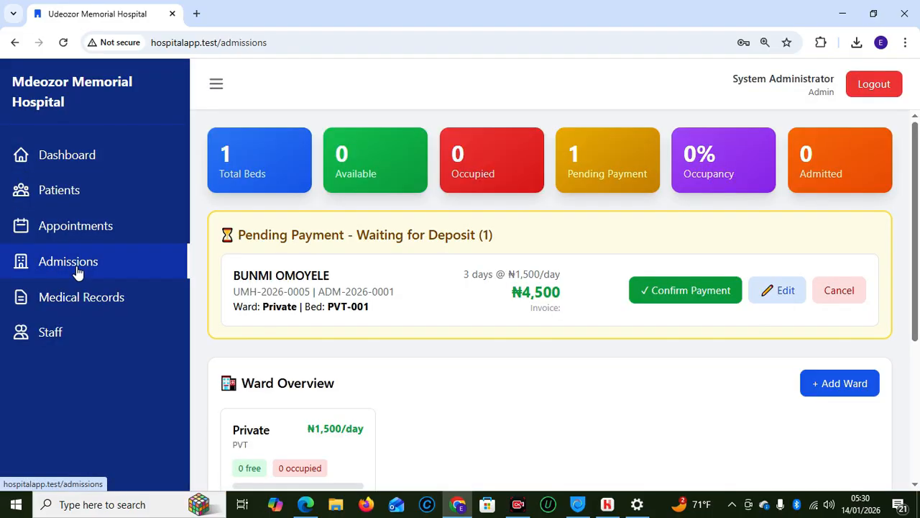
{"action": "left_click_drag", "start_coordinate": [919, 254], "coordinate": [919, 337]}
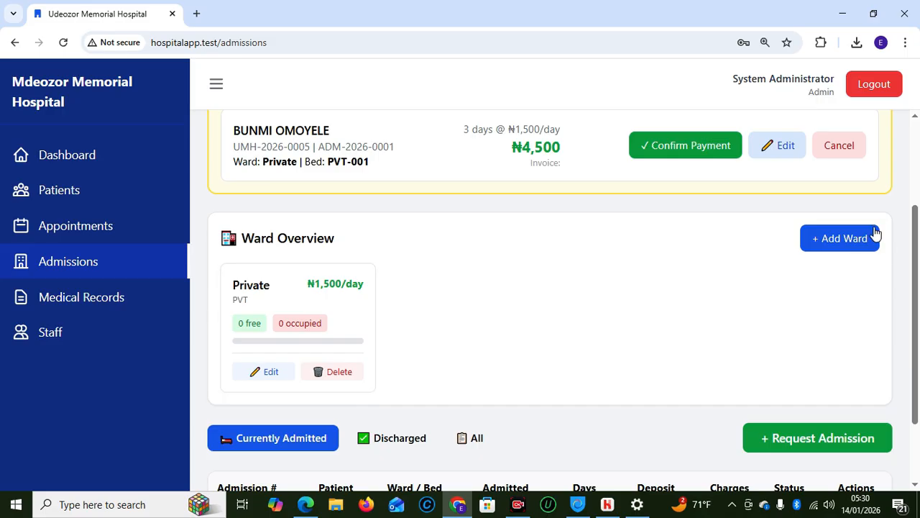
{"action": "left_click", "coordinate": [847, 238]}
{"action": "left_click", "coordinate": [368, 219]}
Step through the Ward Code and Daily Rate fields, then cancel the Add New Ward form unsaved
{"action": "left_click", "coordinate": [529, 218]}
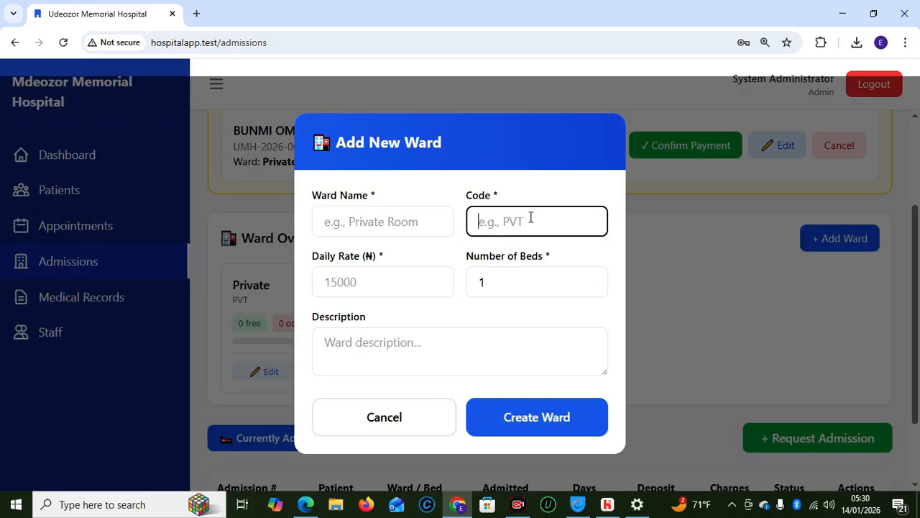
{"action": "left_click", "coordinate": [385, 285]}
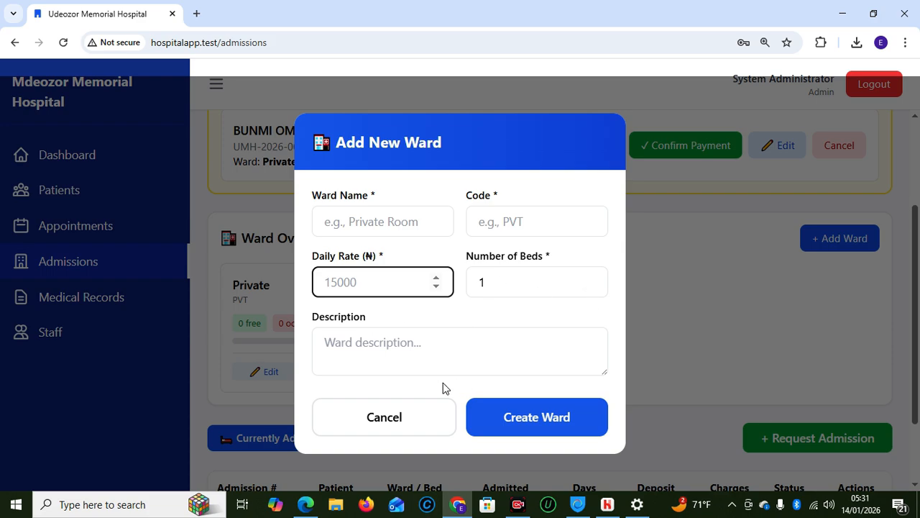
{"action": "left_click", "coordinate": [386, 429]}
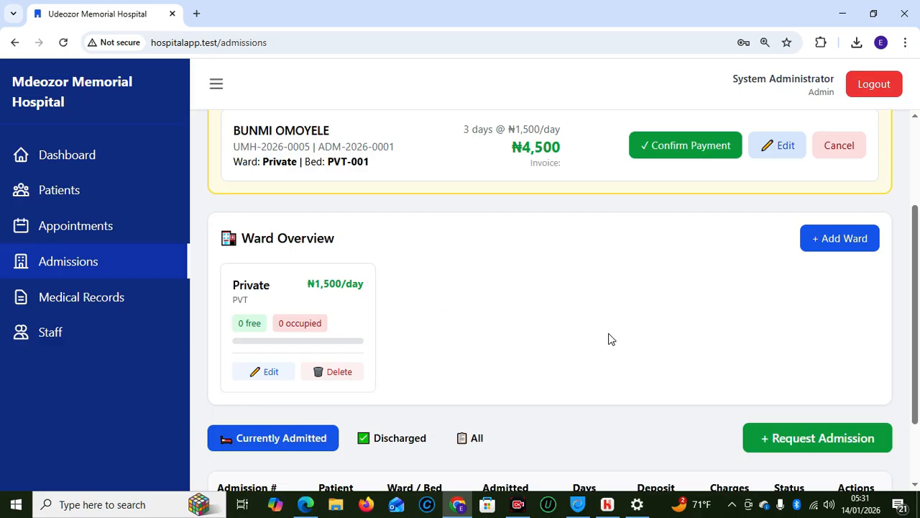
Open the pending ₦4,500 admission's edit form, close it unchanged, and scroll up to the bed statistics
{"action": "left_click_drag", "start_coordinate": [916, 308], "coordinate": [915, 282]}
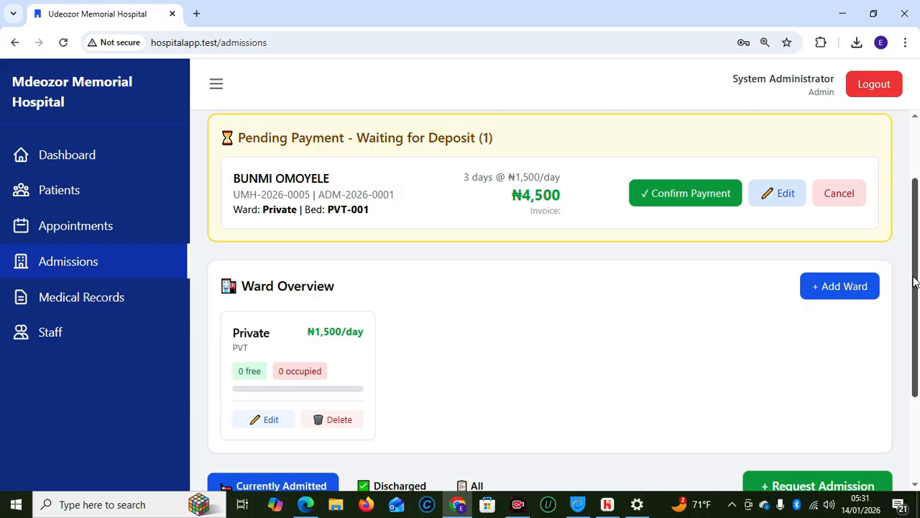
{"action": "left_click", "coordinate": [777, 192]}
{"action": "left_click_drag", "start_coordinate": [644, 300], "coordinate": [694, 329]}
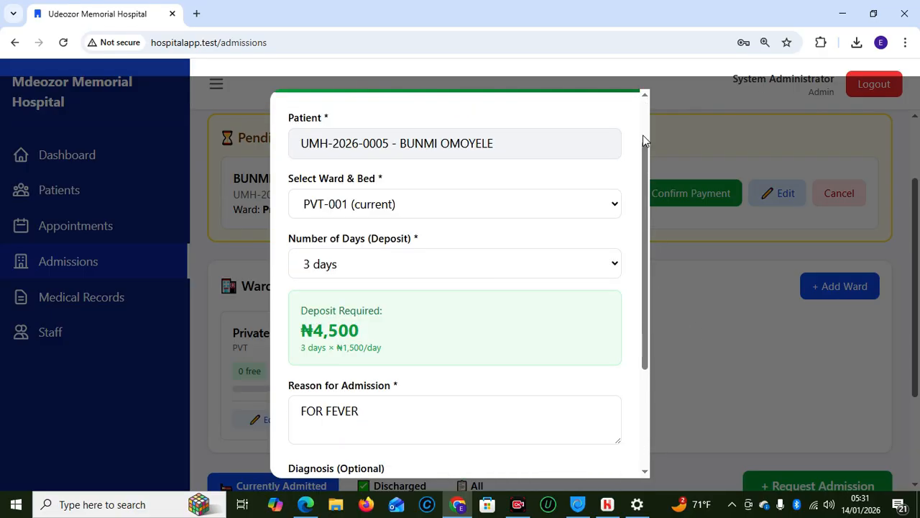
{"action": "left_click_drag", "start_coordinate": [644, 338], "coordinate": [655, 431]}
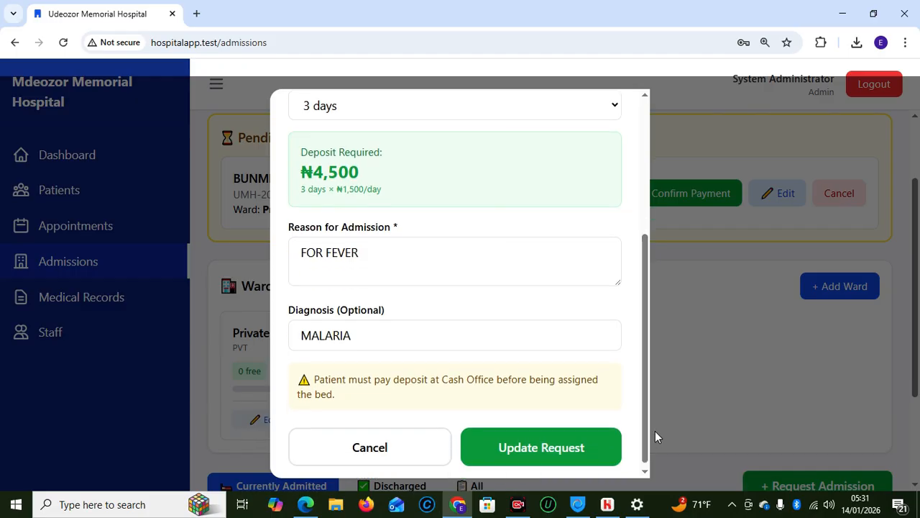
{"action": "left_click", "coordinate": [367, 450]}
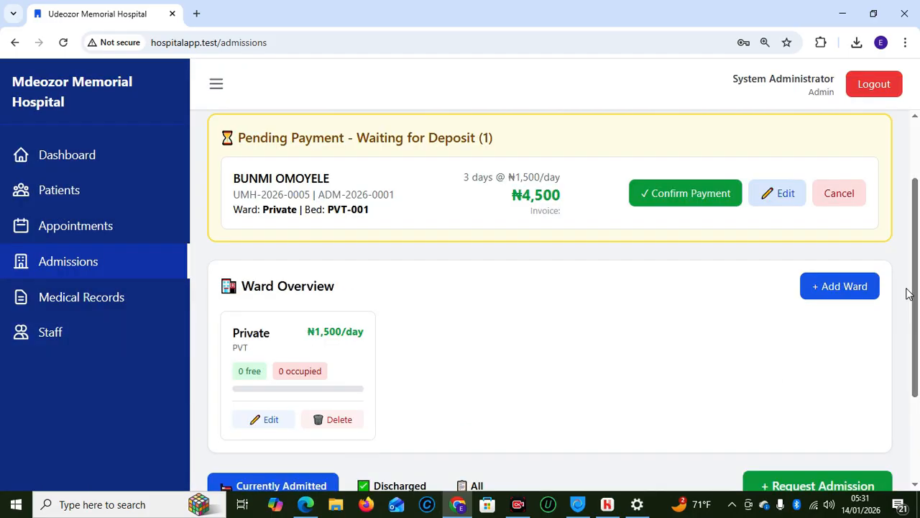
{"action": "left_click_drag", "start_coordinate": [915, 316], "coordinate": [918, 402]}
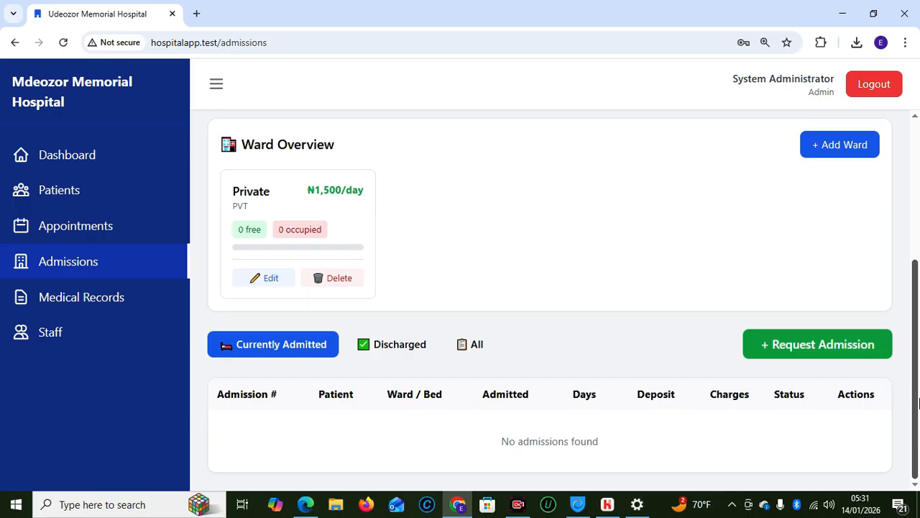
{"action": "scroll", "coordinate": [918, 402], "scroll_direction": "up", "scroll_amount": 2}
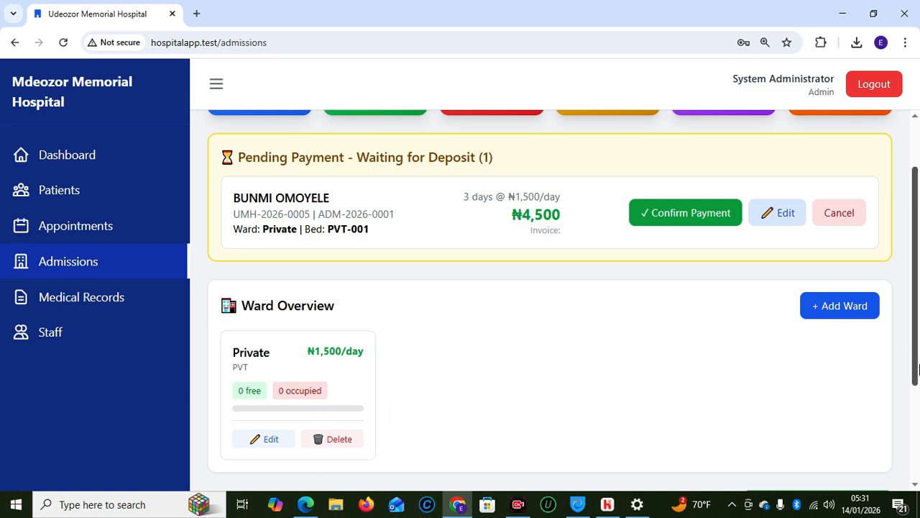
{"action": "left_click_drag", "start_coordinate": [912, 345], "coordinate": [910, 323]}
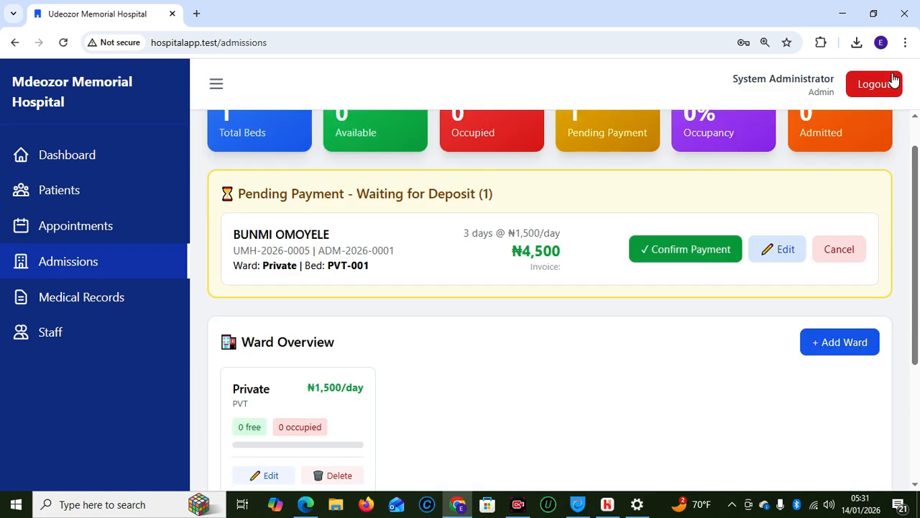
Log out the administrator, sign in with the eye specialist's saved login, and open Examinations
{"action": "left_click", "coordinate": [872, 85]}
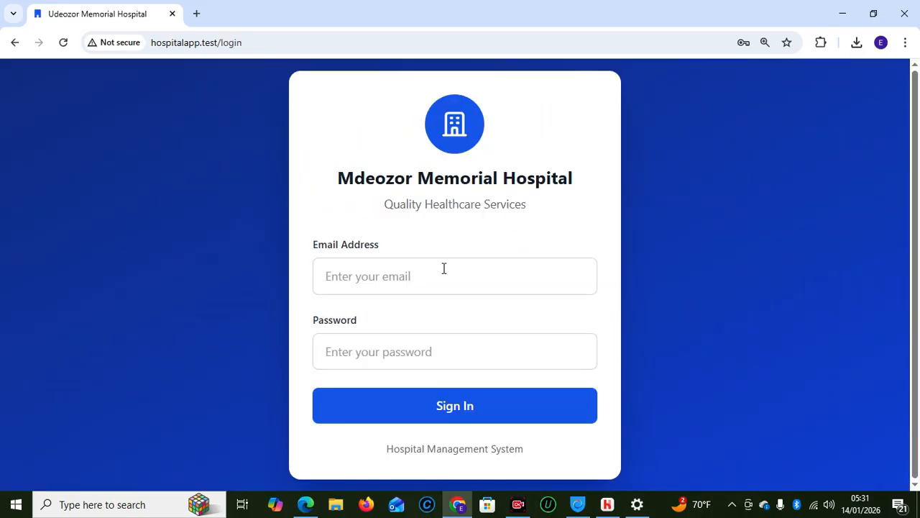
{"action": "left_click", "coordinate": [444, 268]}
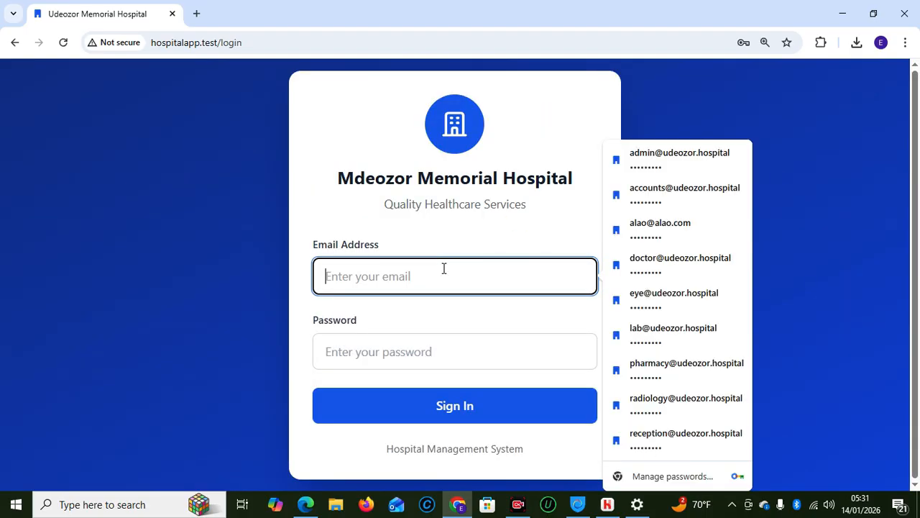
{"action": "left_click", "coordinate": [681, 305]}
{"action": "left_click", "coordinate": [402, 421]}
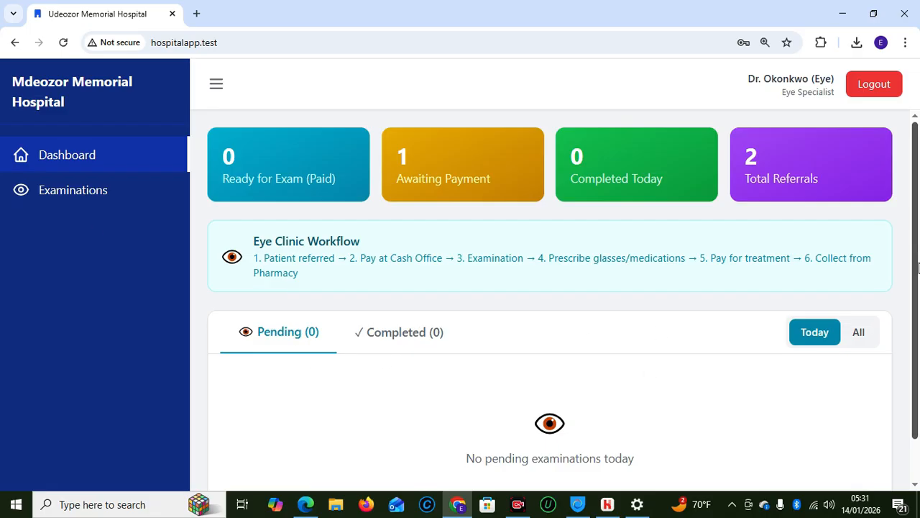
{"action": "left_click", "coordinate": [65, 200]}
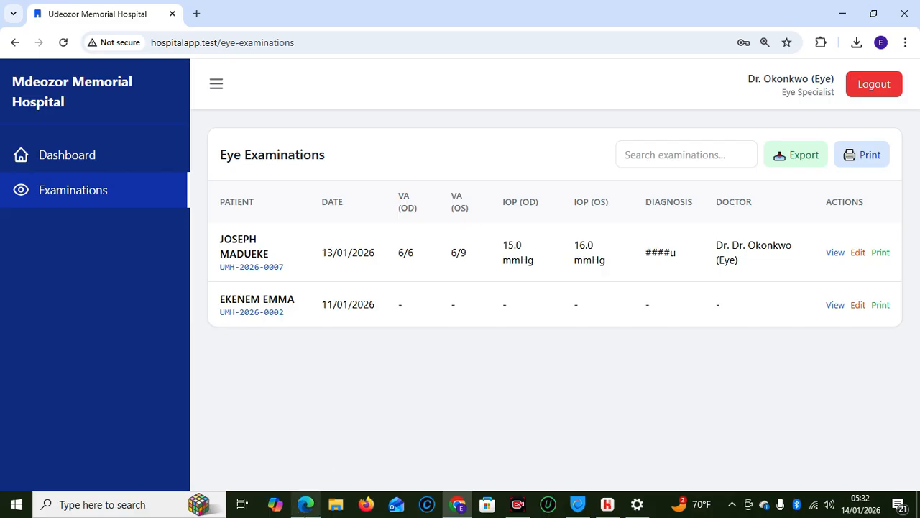
Glance at the receptionist's window, then return to the eye specialist's Eye Examinations list
{"action": "mouse_move", "coordinate": [305, 504]}
{"action": "left_click", "coordinate": [295, 454]}
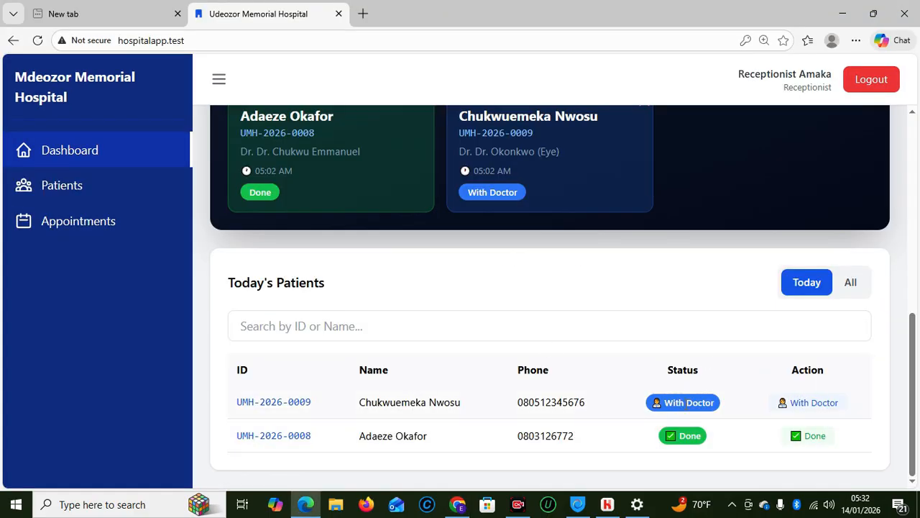
{"action": "mouse_move", "coordinate": [917, 406]}
{"action": "left_mouse_down"}
{"action": "mouse_move", "coordinate": [916, 389]}
{"action": "mouse_move", "coordinate": [916, 420]}
{"action": "left_mouse_up"}
{"action": "mouse_move", "coordinate": [451, 510]}
{"action": "left_click", "coordinate": [451, 456]}
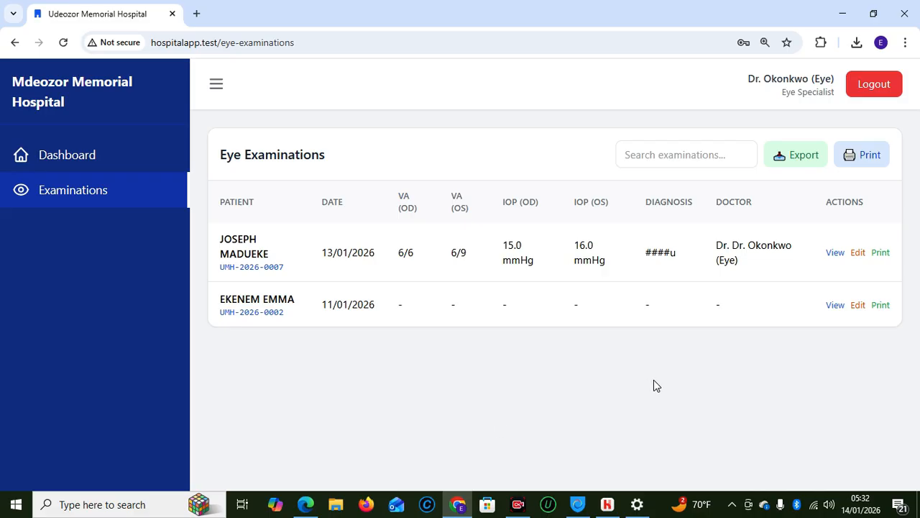
Log out the eye specialist and check the receptionist's queue before returning to the login page
{"action": "left_click", "coordinate": [869, 90]}
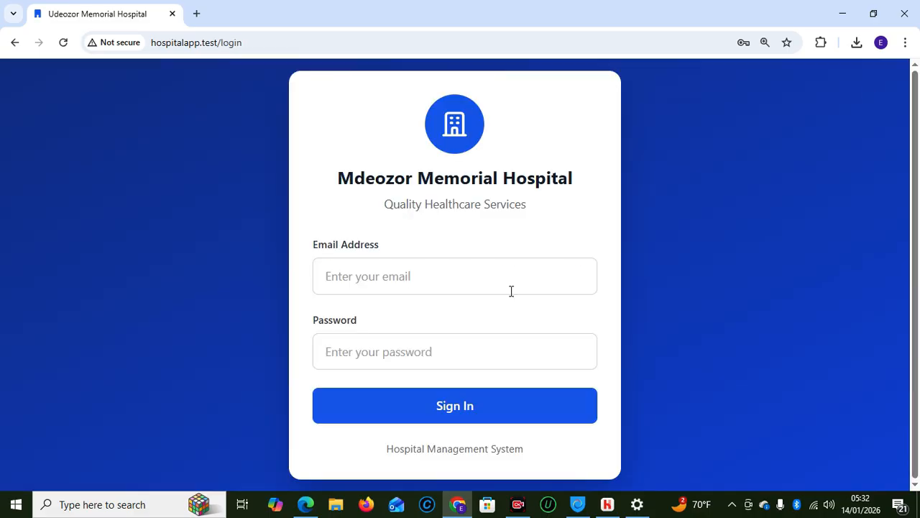
{"action": "left_click", "coordinate": [407, 276]}
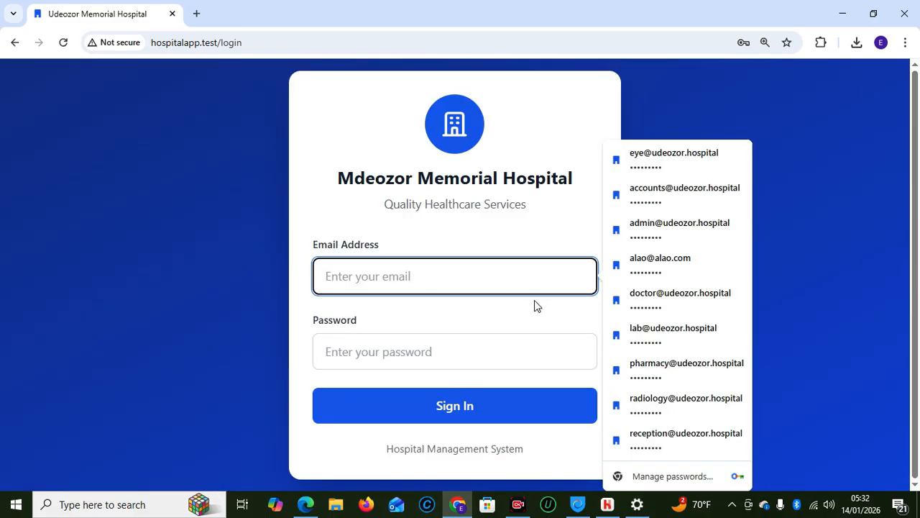
{"action": "mouse_move", "coordinate": [306, 504]}
{"action": "left_click", "coordinate": [288, 436]}
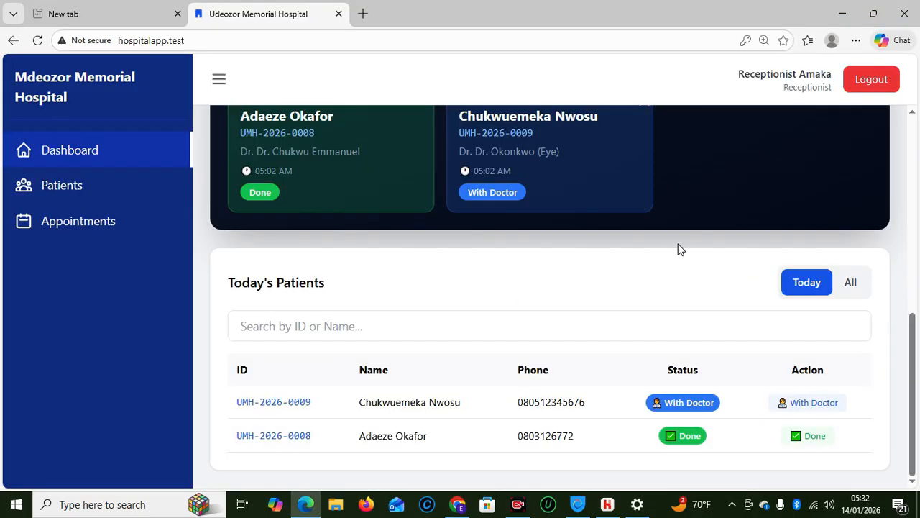
{"action": "left_click_drag", "start_coordinate": [911, 345], "coordinate": [909, 288]}
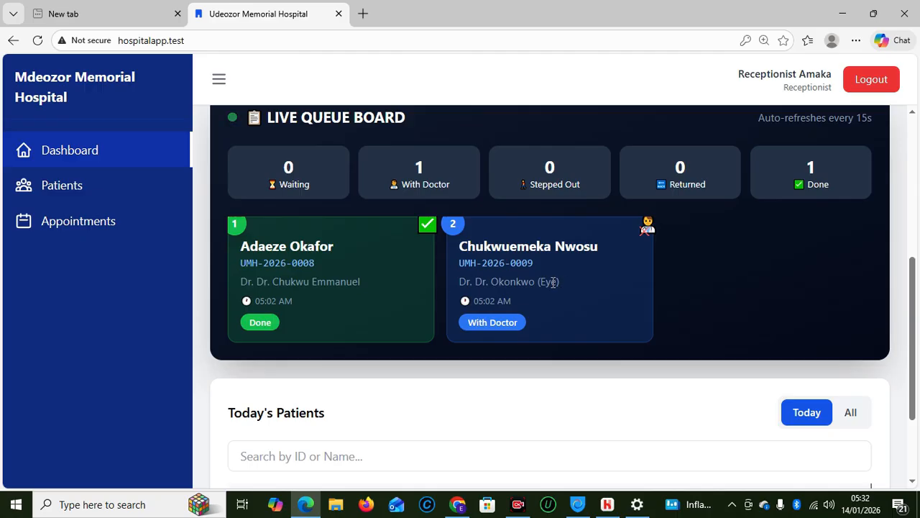
{"action": "mouse_move", "coordinate": [458, 491]}
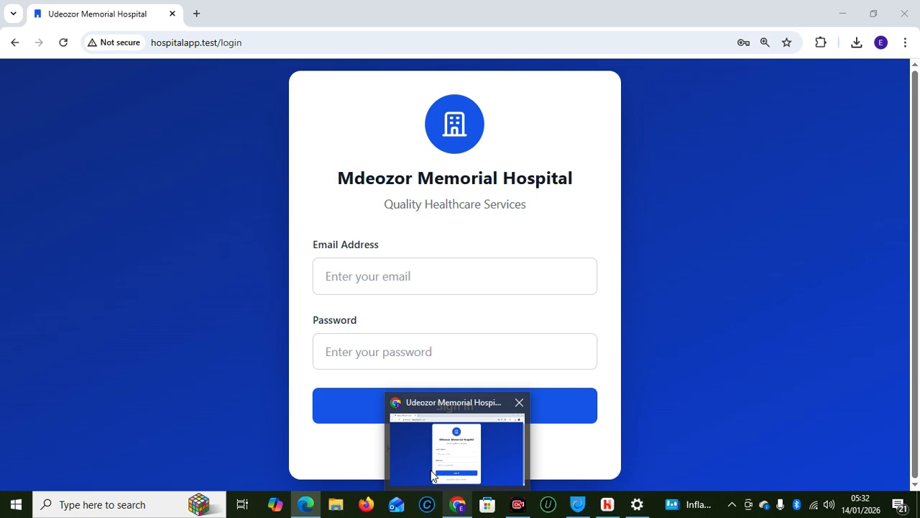
{"action": "left_click", "coordinate": [432, 475]}
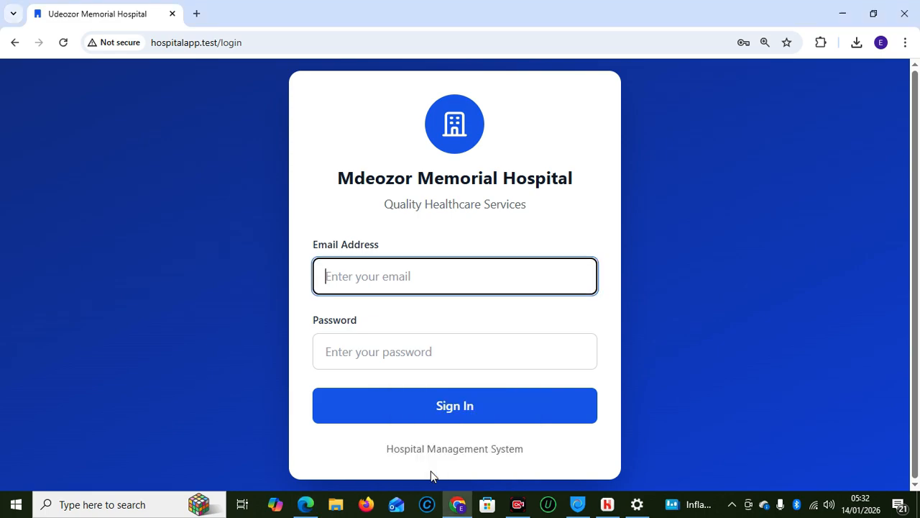
Sign in with the general doctor's saved login, then log that account out
{"action": "left_click", "coordinate": [401, 279]}
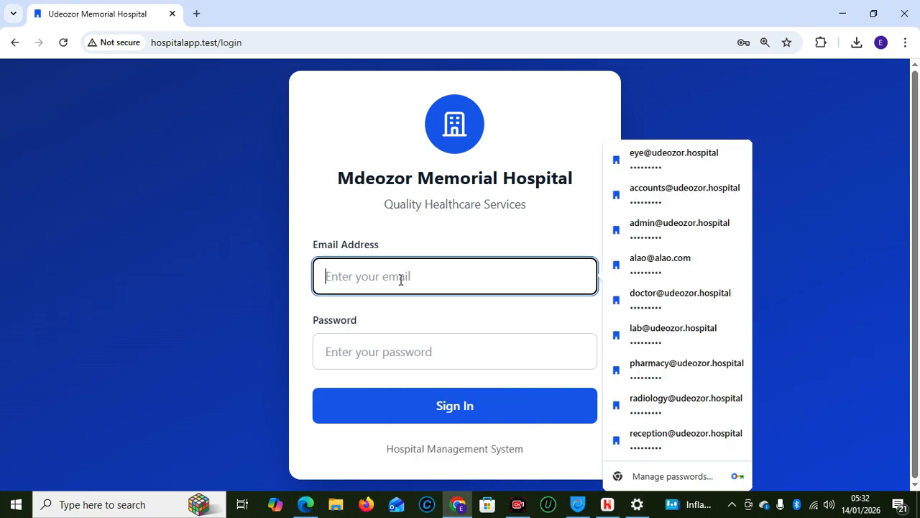
{"action": "left_click", "coordinate": [673, 300]}
{"action": "left_click", "coordinate": [455, 407]}
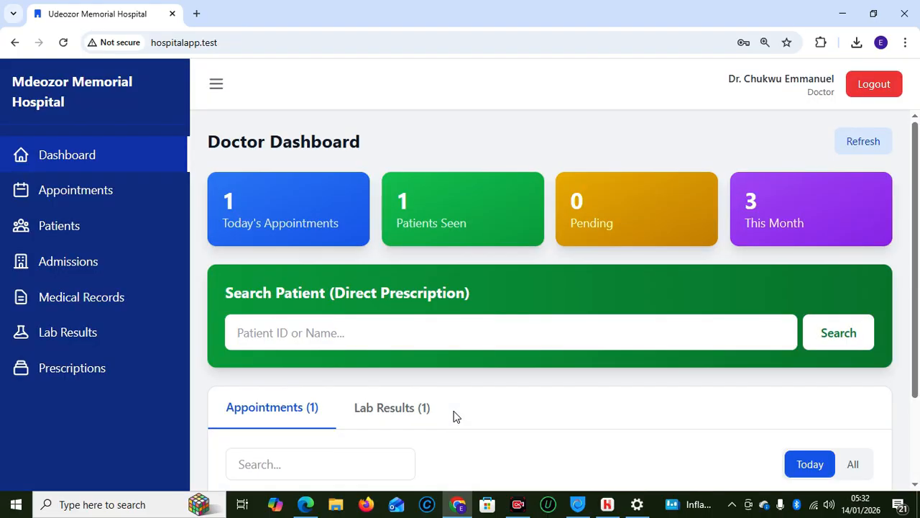
{"action": "left_click", "coordinate": [862, 92]}
Sign in as the eye specialist to view the dashboard, then log out again
{"action": "left_click", "coordinate": [389, 276]}
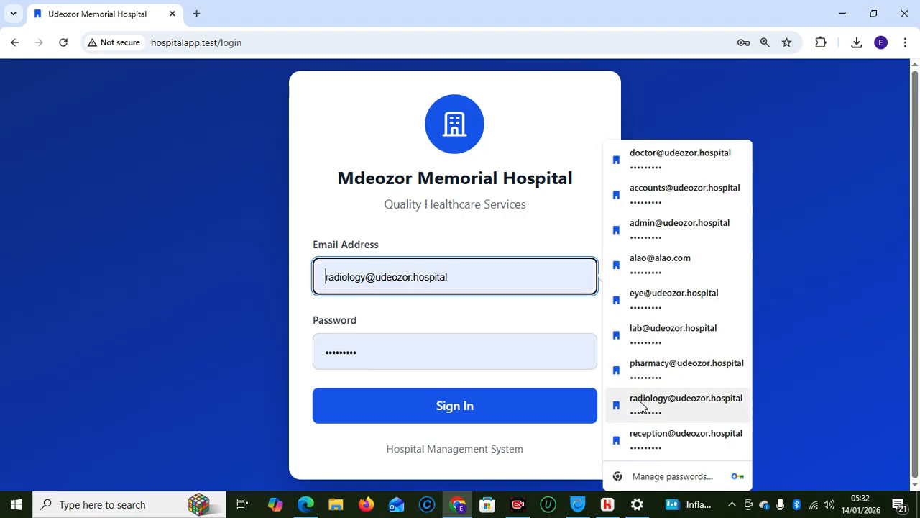
{"action": "left_click", "coordinate": [643, 295]}
{"action": "left_click", "coordinate": [459, 407]}
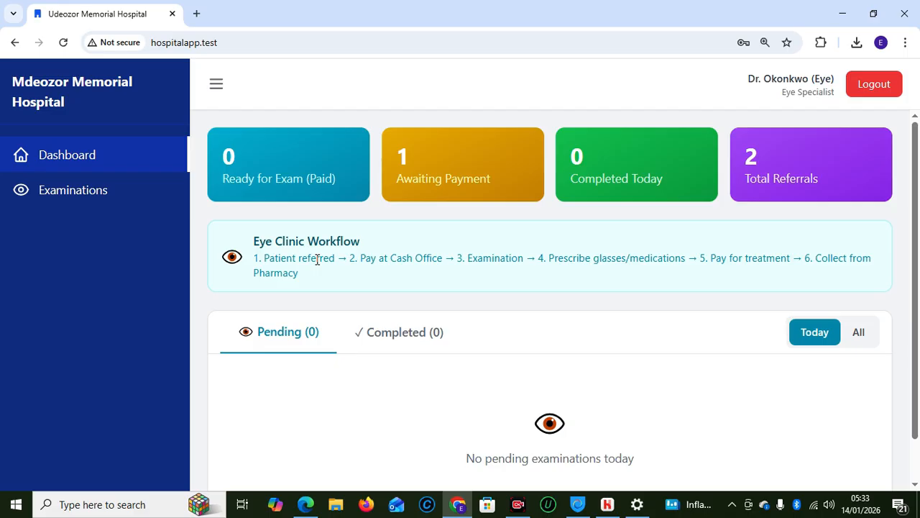
{"action": "left_click", "coordinate": [892, 84]}
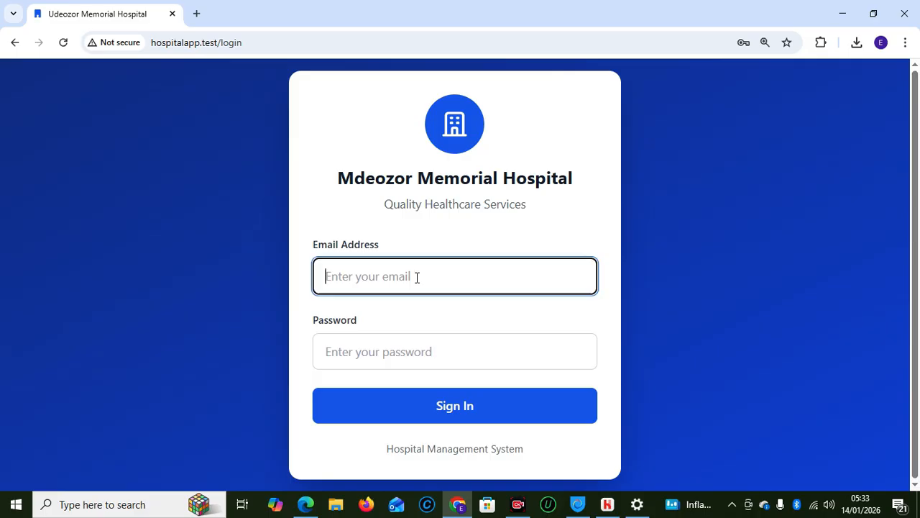
Sign in as the accountant and search the finished patient's ID for payments, finding 0 pending
{"action": "left_click", "coordinate": [416, 277]}
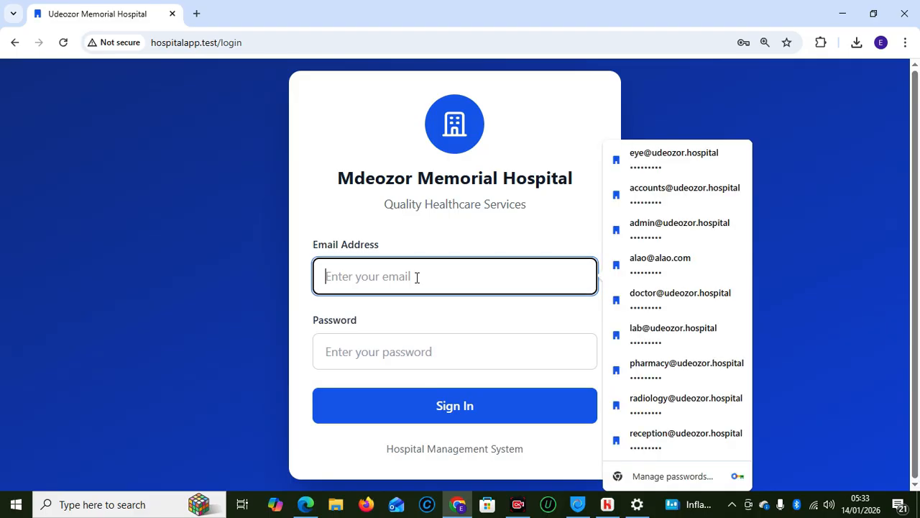
{"action": "left_click", "coordinate": [655, 196]}
{"action": "left_click", "coordinate": [468, 406]}
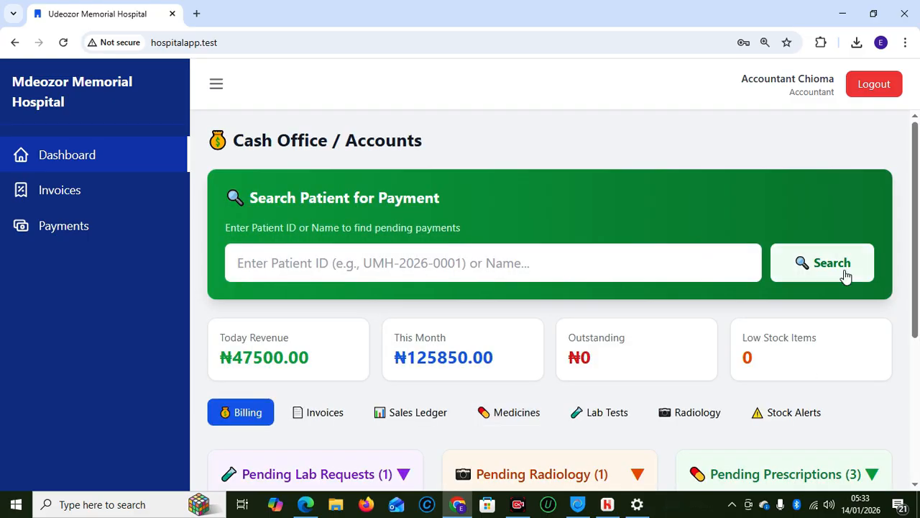
{"action": "left_click", "coordinate": [528, 260]}
{"action": "type", "text": "UMH-2026-0008"}
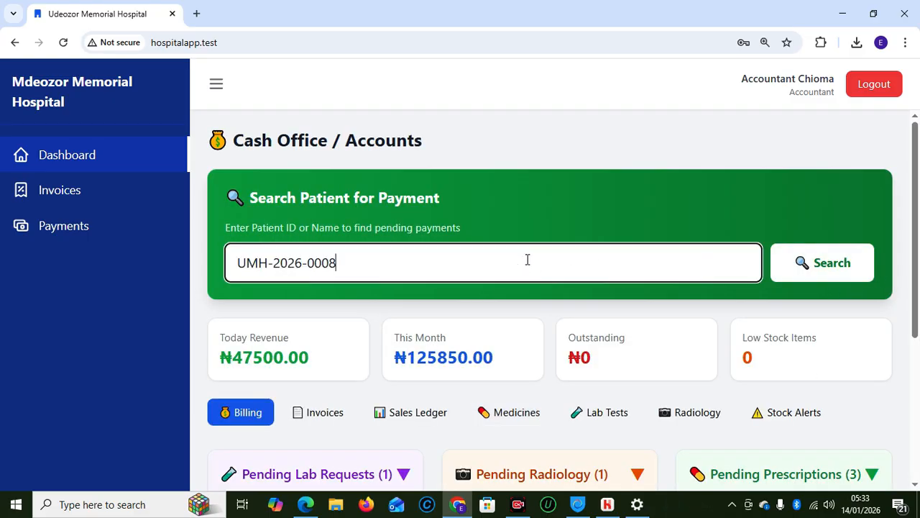
{"action": "left_click", "coordinate": [825, 270]}
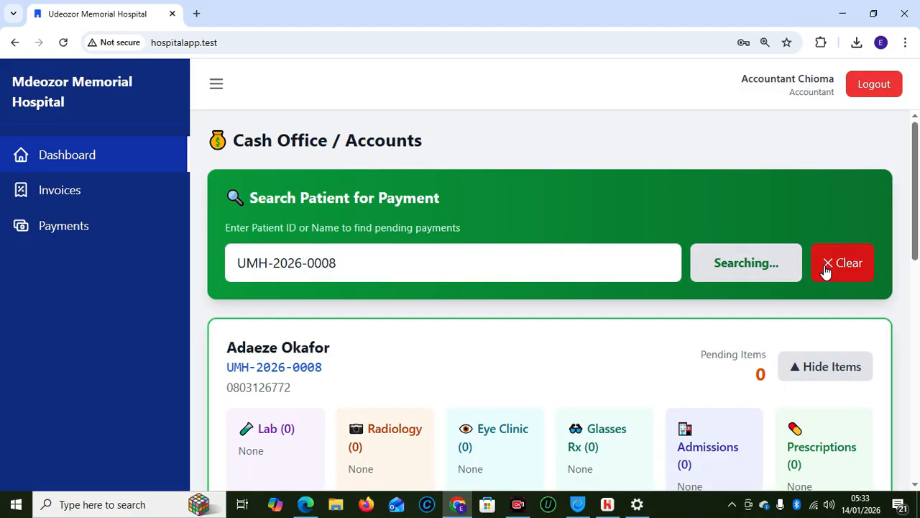
{"action": "mouse_move", "coordinate": [916, 269]}
{"action": "left_mouse_down"}
{"action": "mouse_move", "coordinate": [916, 324]}
{"action": "mouse_move", "coordinate": [916, 281]}
{"action": "left_mouse_up"}
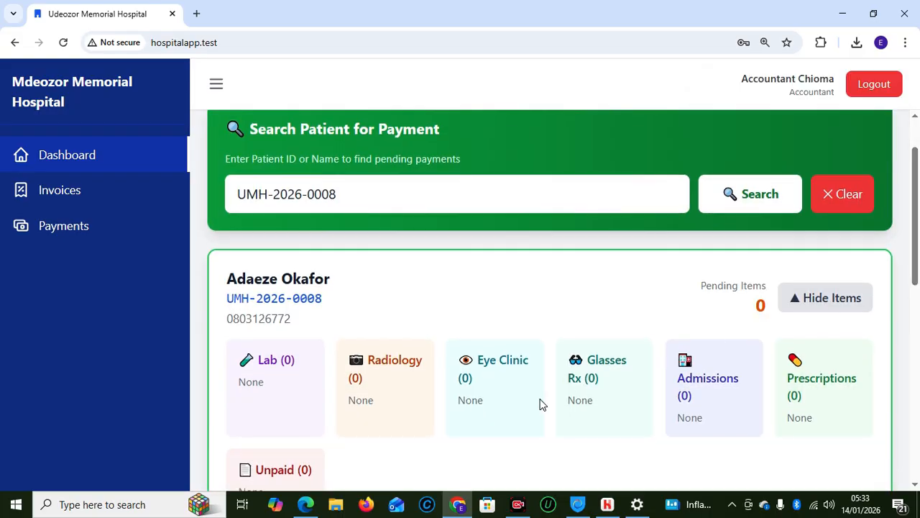
Copy the referred patient's ID from the receptionist's list and select the Cash Office search value
{"action": "mouse_move", "coordinate": [314, 510]}
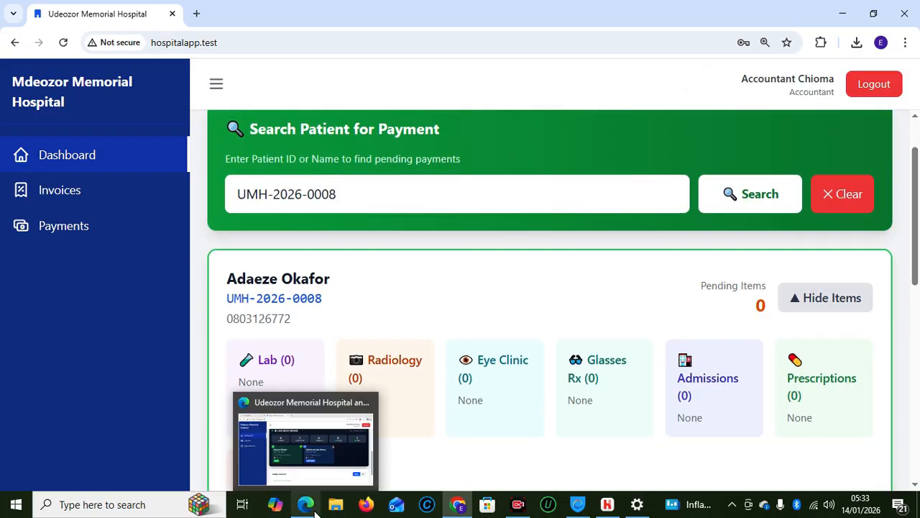
{"action": "left_click", "coordinate": [305, 467]}
{"action": "scroll", "coordinate": [917, 295], "scroll_direction": "down", "scroll_amount": 3}
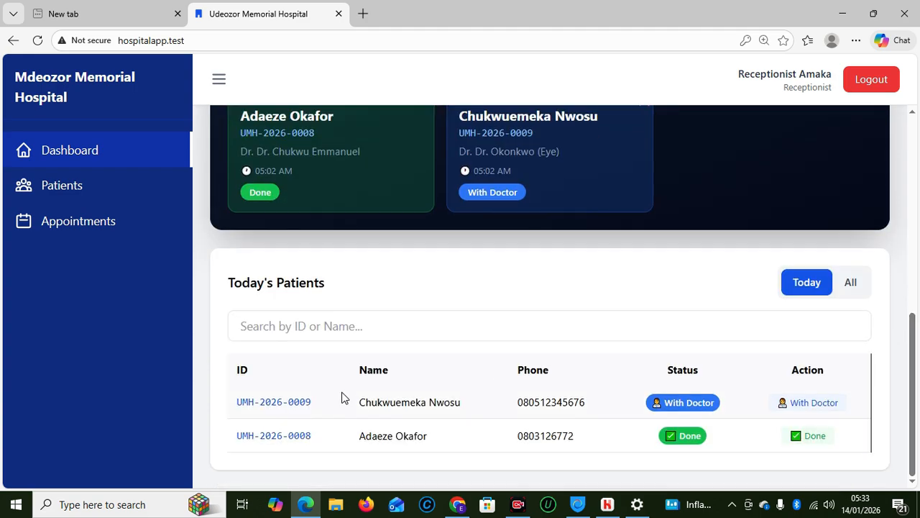
{"action": "left_click_drag", "start_coordinate": [319, 404], "coordinate": [235, 407]}
{"action": "key", "text": "ctrl+c"}
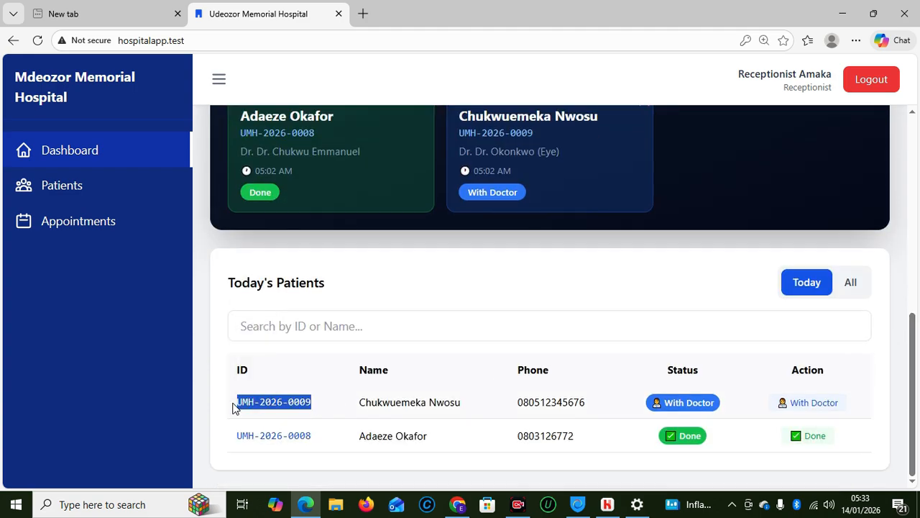
{"action": "mouse_move", "coordinate": [458, 504]}
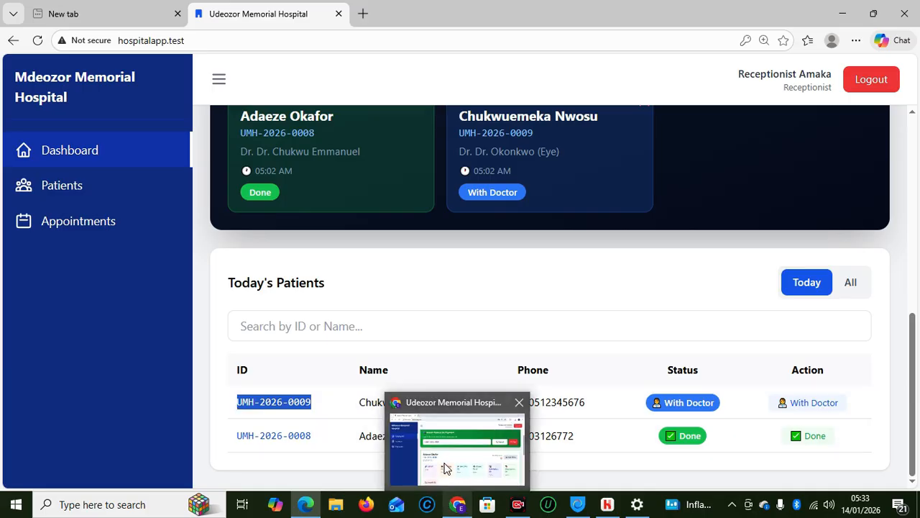
{"action": "left_click", "coordinate": [446, 469]}
{"action": "left_click_drag", "start_coordinate": [353, 203], "coordinate": [172, 189]}
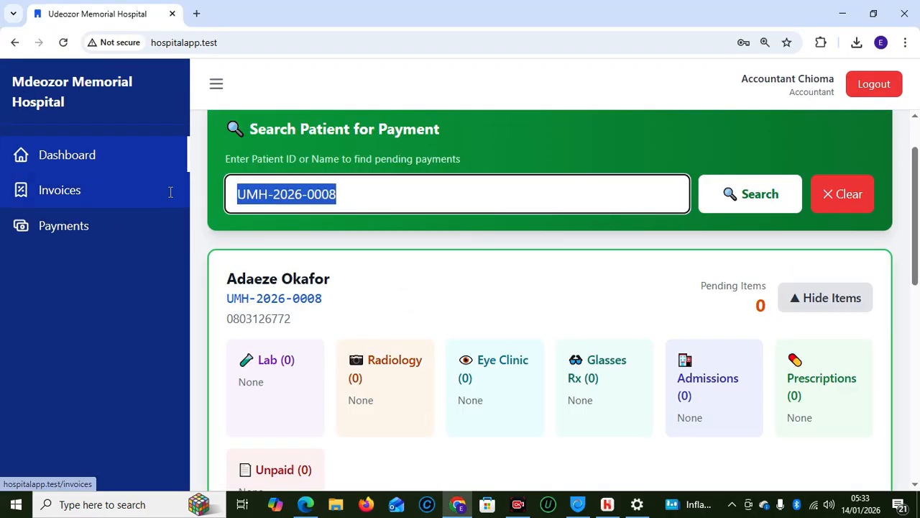
Paste the referred patient's ID into the payment search and look up his pending payments
{"action": "key", "text": "ctrl+v"}
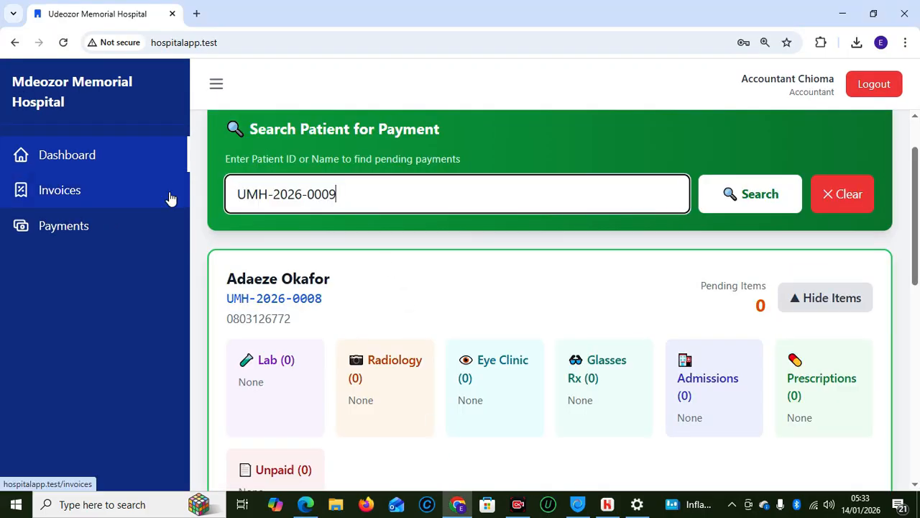
{"action": "left_click", "coordinate": [750, 213]}
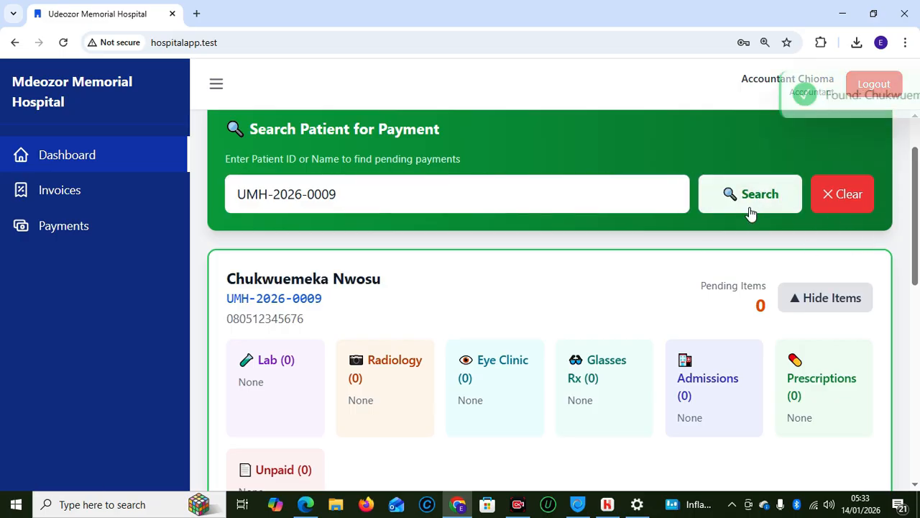
{"action": "left_click_drag", "start_coordinate": [919, 233], "coordinate": [906, 286]}
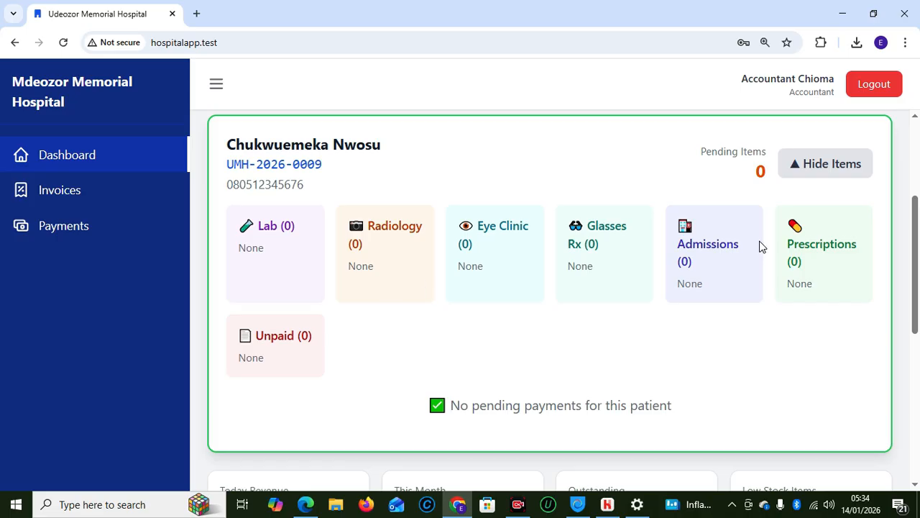
{"action": "left_click_drag", "start_coordinate": [919, 260], "coordinate": [910, 168]}
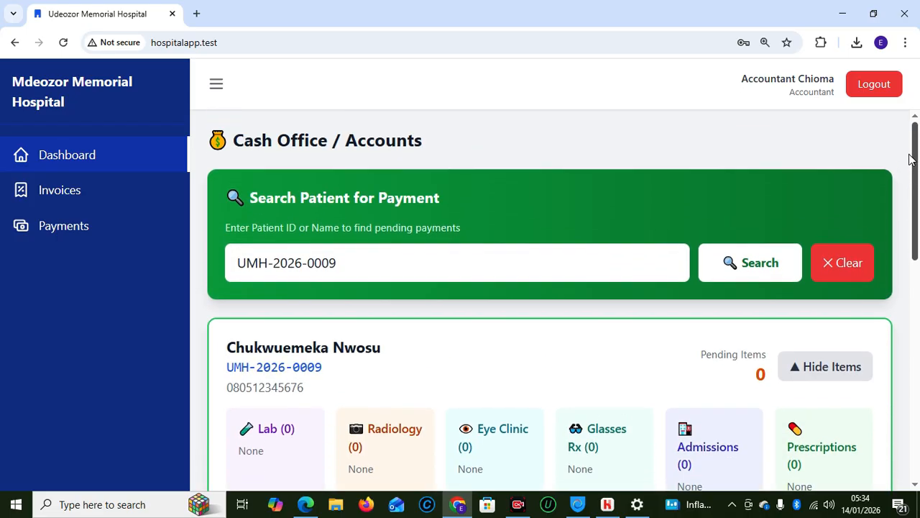
{"action": "scroll", "coordinate": [911, 176], "scroll_direction": "down", "scroll_amount": 1}
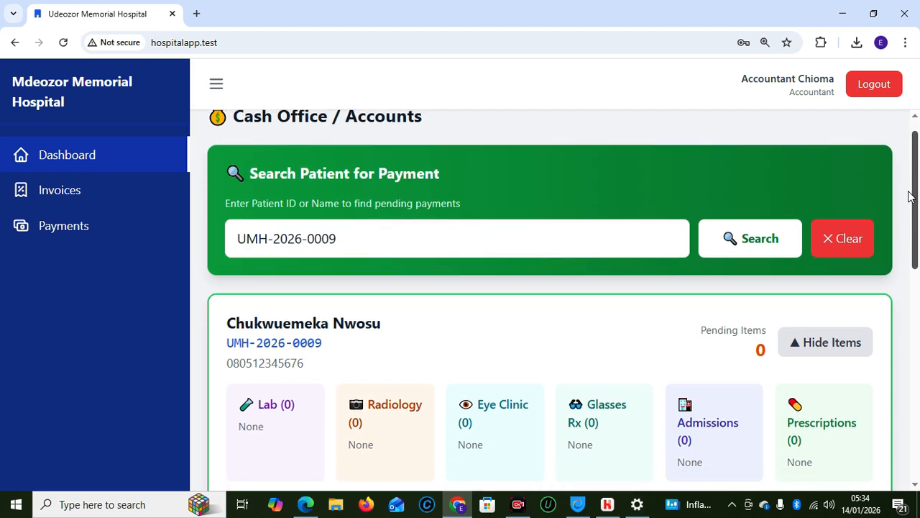
Clear the payment search and return to the receptionist's Live Queue Board
{"action": "left_click", "coordinate": [847, 241]}
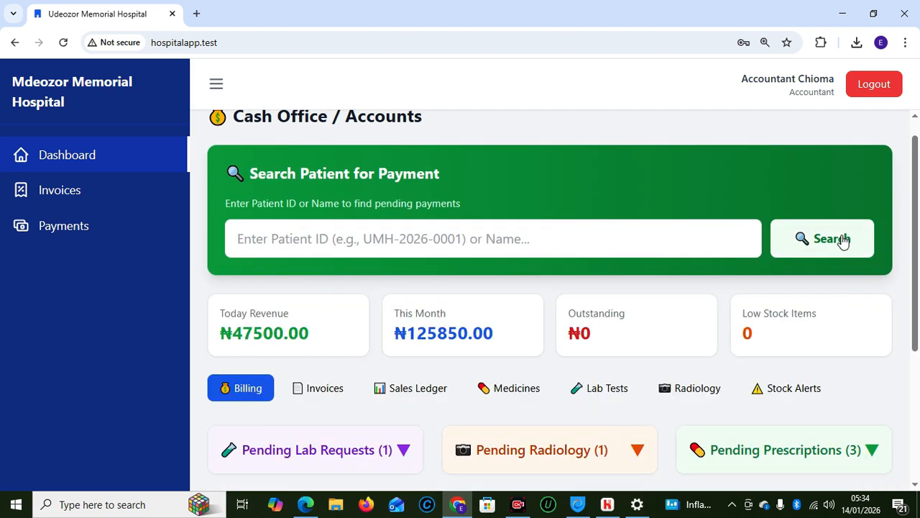
{"action": "mouse_move", "coordinate": [306, 503]}
{"action": "left_click", "coordinate": [301, 466]}
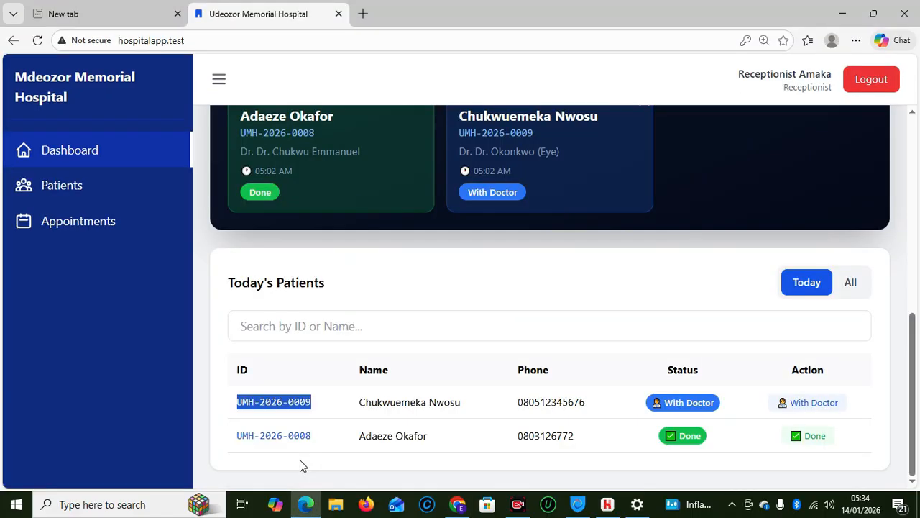
{"action": "left_click_drag", "start_coordinate": [916, 394], "coordinate": [915, 329]}
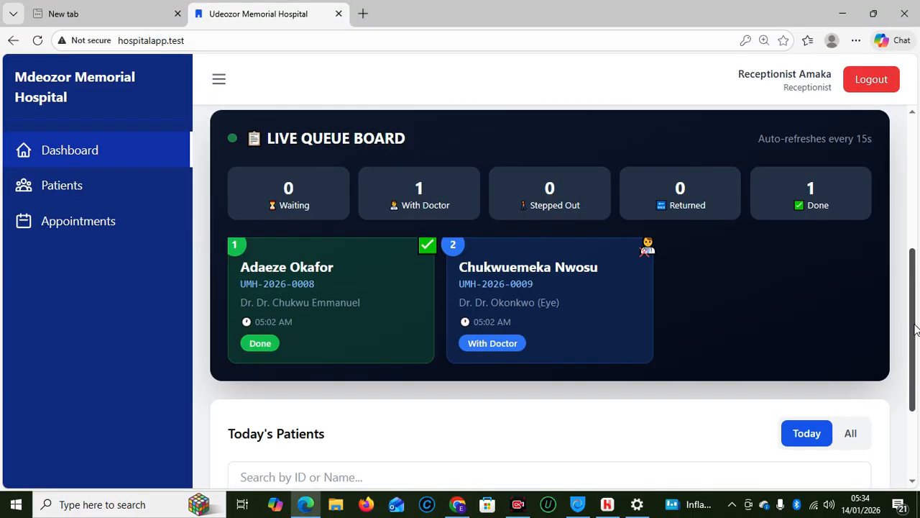
Cancel the eye patient's appointment on the second queue card, leaving 0 With Doctor and 1 Done
{"action": "left_click", "coordinate": [646, 249]}
{"action": "left_click", "coordinate": [515, 381]}
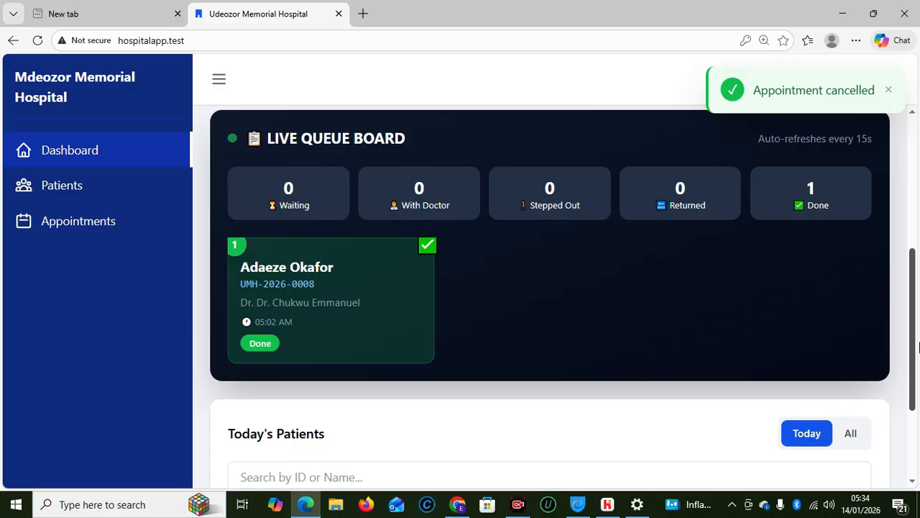
{"action": "left_click_drag", "start_coordinate": [919, 349], "coordinate": [903, 253]}
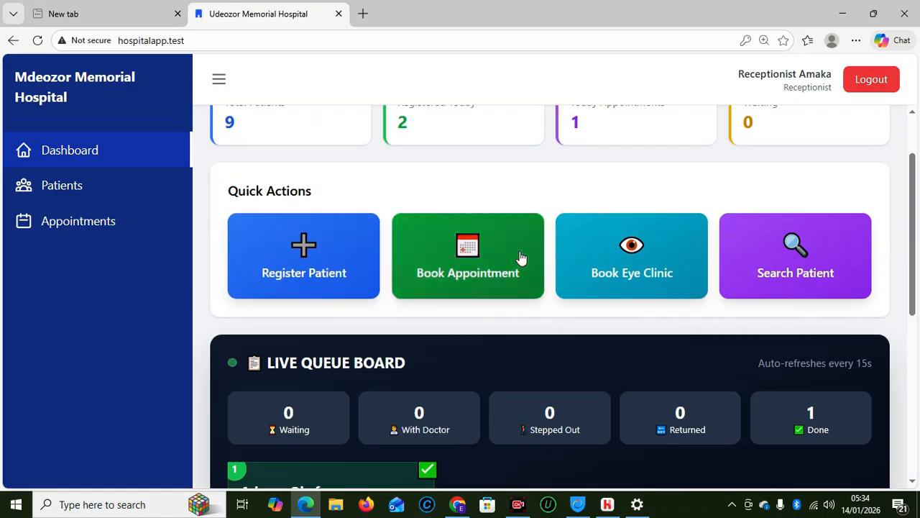
{"action": "left_click", "coordinate": [309, 266]}
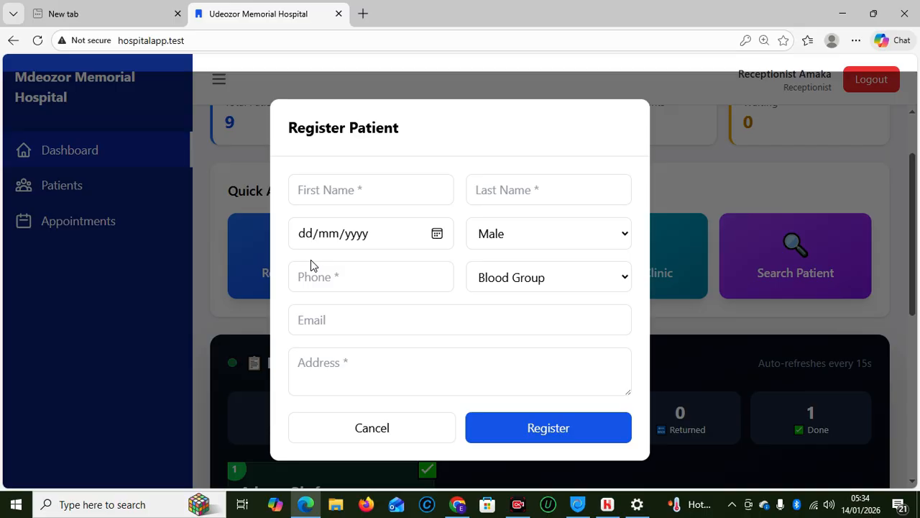
{"action": "left_click", "coordinate": [326, 192]}
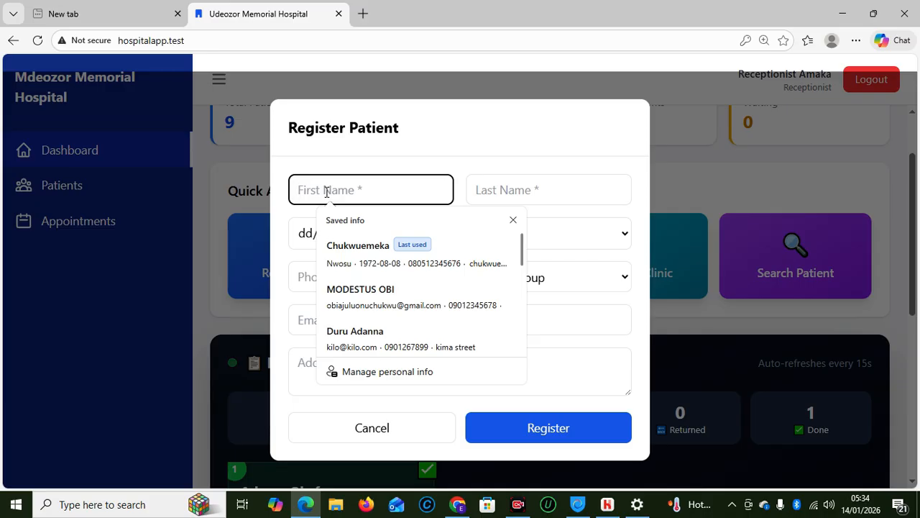
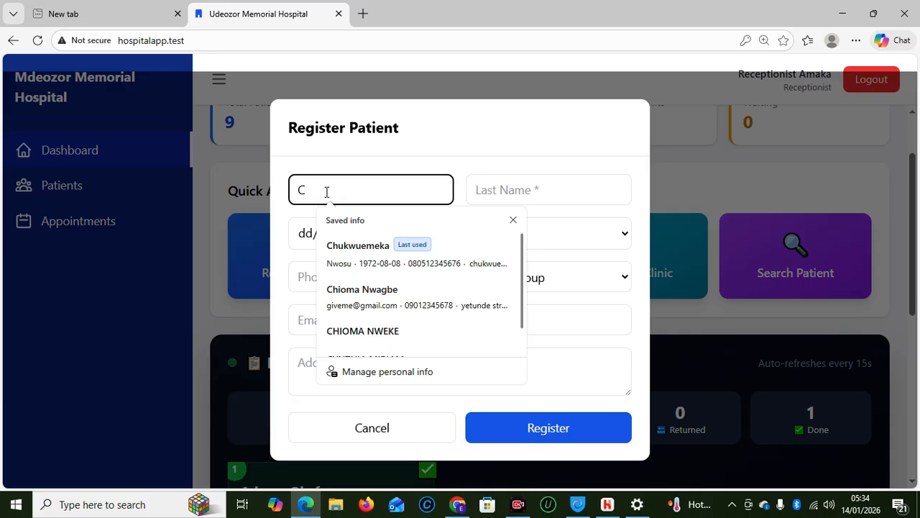
{"action": "key", "text": "Tab"}
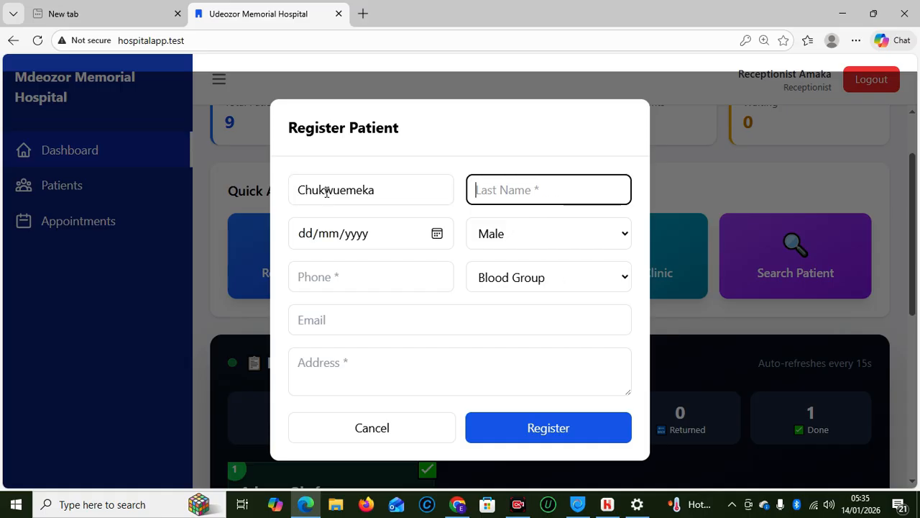
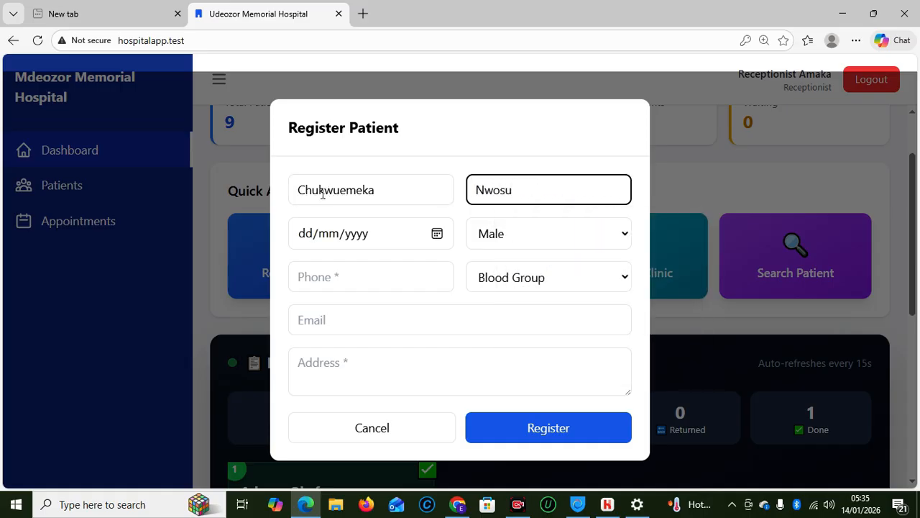
{"action": "left_click", "coordinate": [309, 238]}
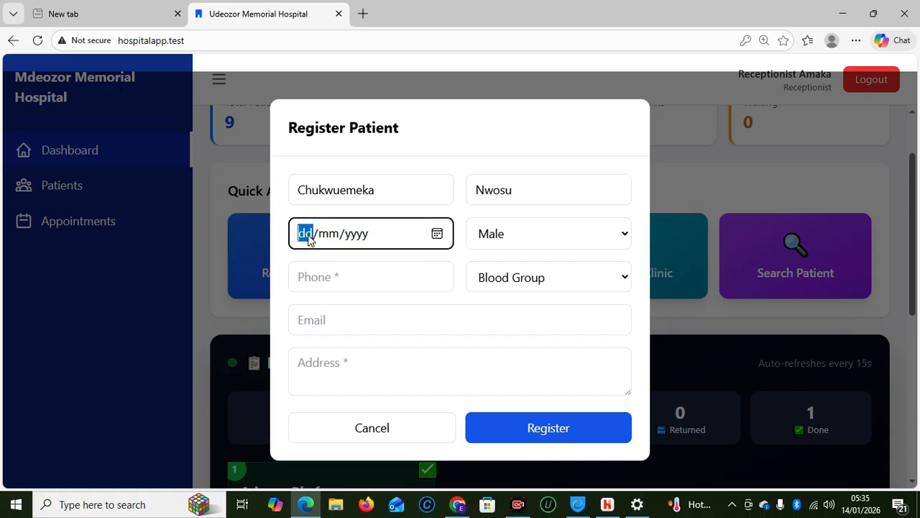
{"action": "type", "text": "3/04/yyyy"}
{"action": "left_click", "coordinate": [331, 238]}
{"action": "type", "text": "04/"}
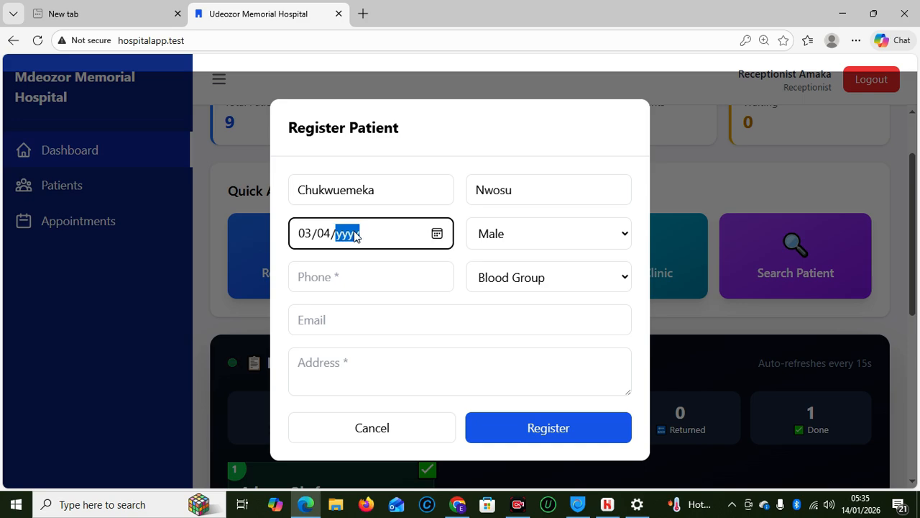
{"action": "type", "text": "1972"}
Enter the patient's phone number, set blood group A+, autofill email and address, and register
{"action": "left_click", "coordinate": [350, 269]}
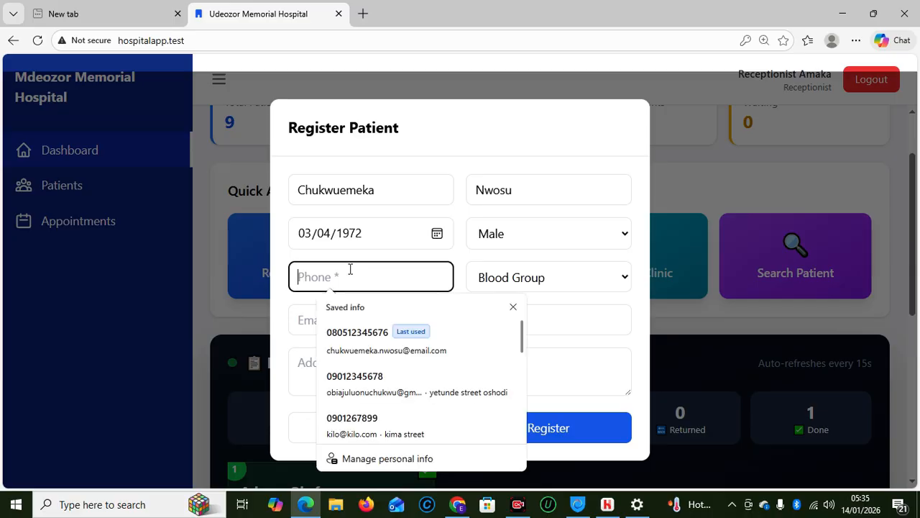
{"action": "type", "text": "-90"}
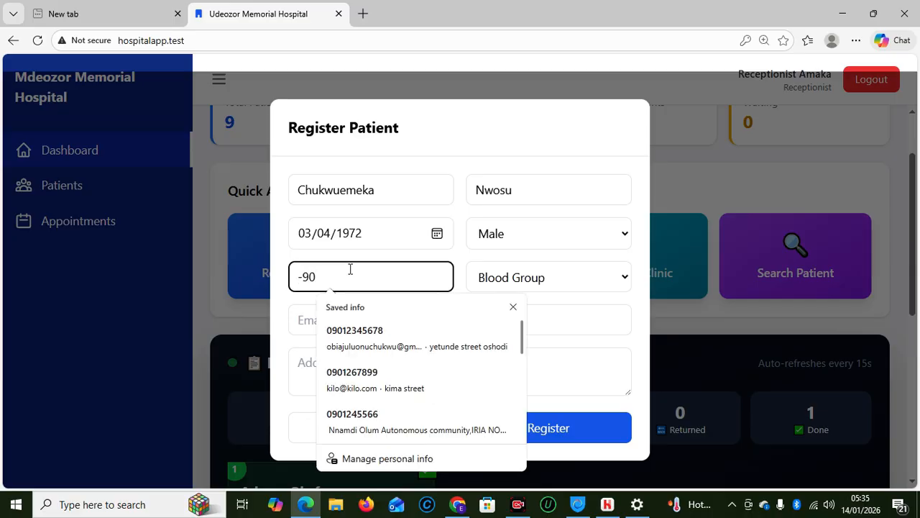
{"action": "key", "text": "BackSpace"}
{"action": "key", "text": "BackSpace"}
{"action": "key", "text": "BackSpace"}
{"action": "type", "text": "-0"}
{"action": "key", "text": "BackSpace"}
{"action": "key", "text": "BackSpace"}
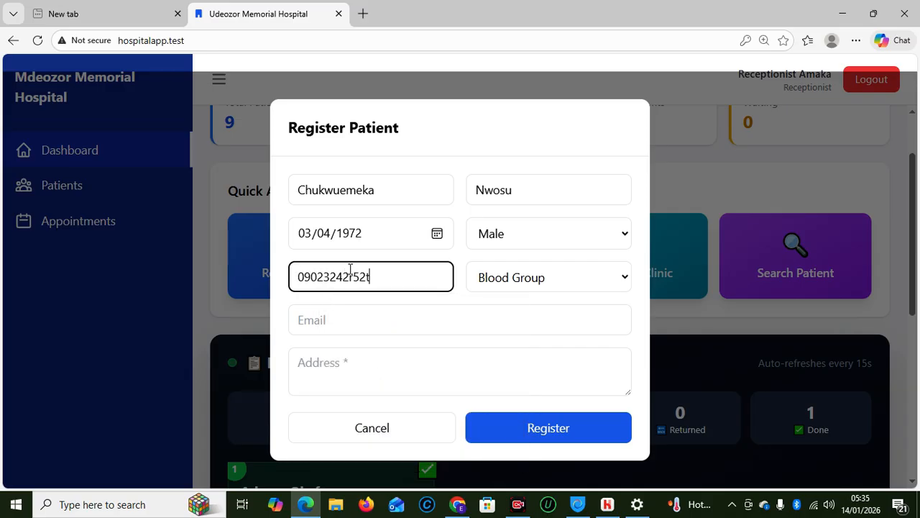
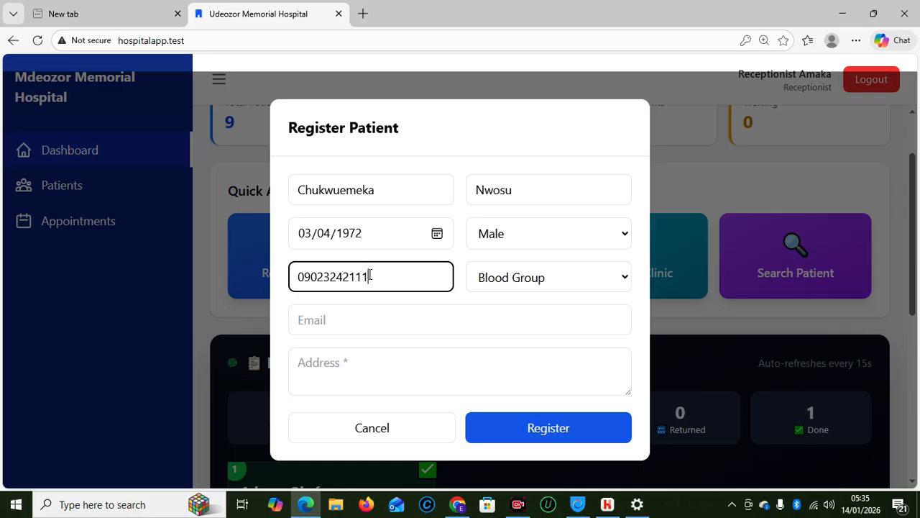
{"action": "left_click", "coordinate": [537, 278]}
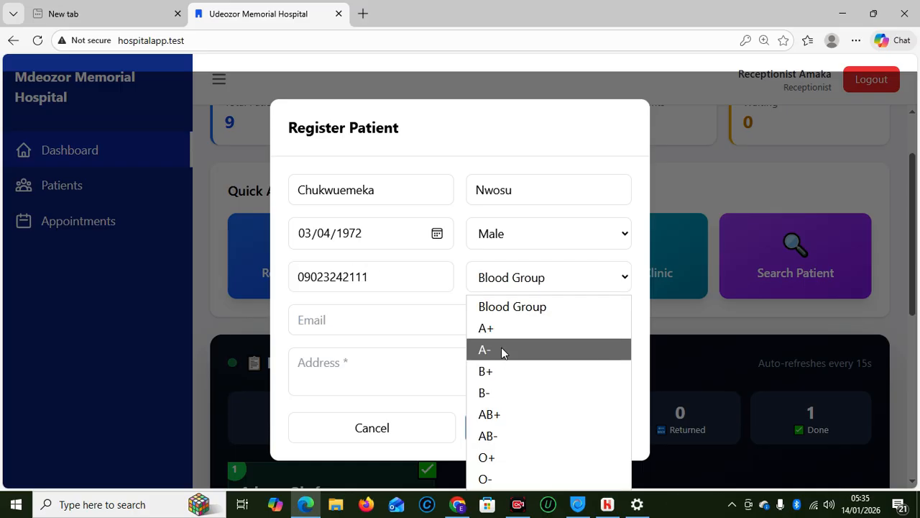
{"action": "left_click", "coordinate": [492, 326]}
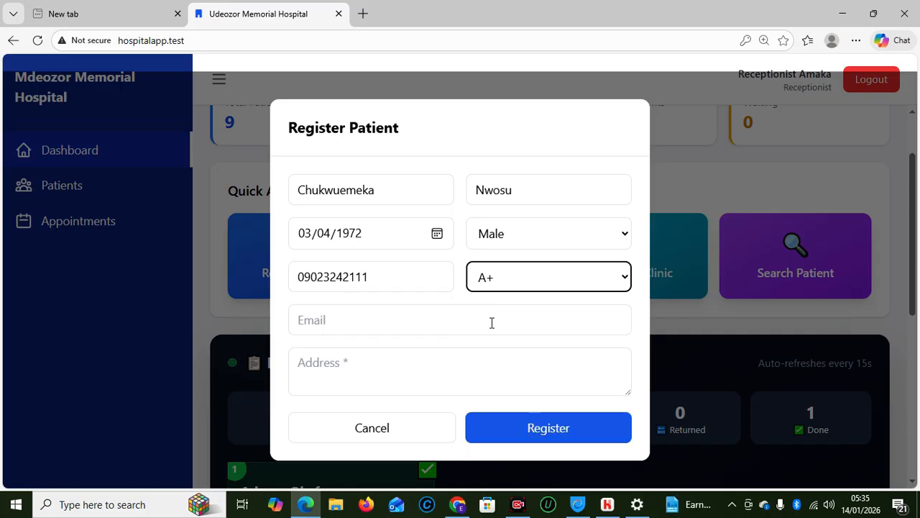
{"action": "left_click", "coordinate": [403, 319]}
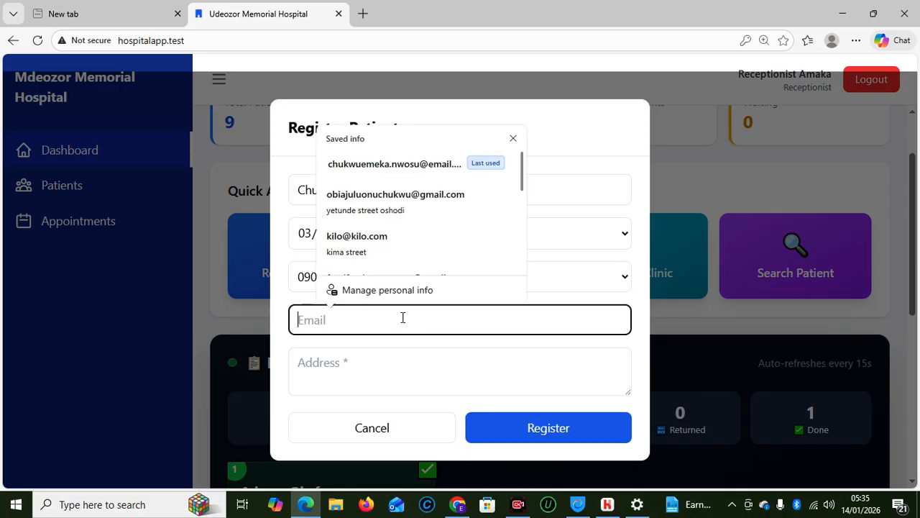
{"action": "left_click", "coordinate": [348, 229]}
{"action": "left_click", "coordinate": [351, 219]}
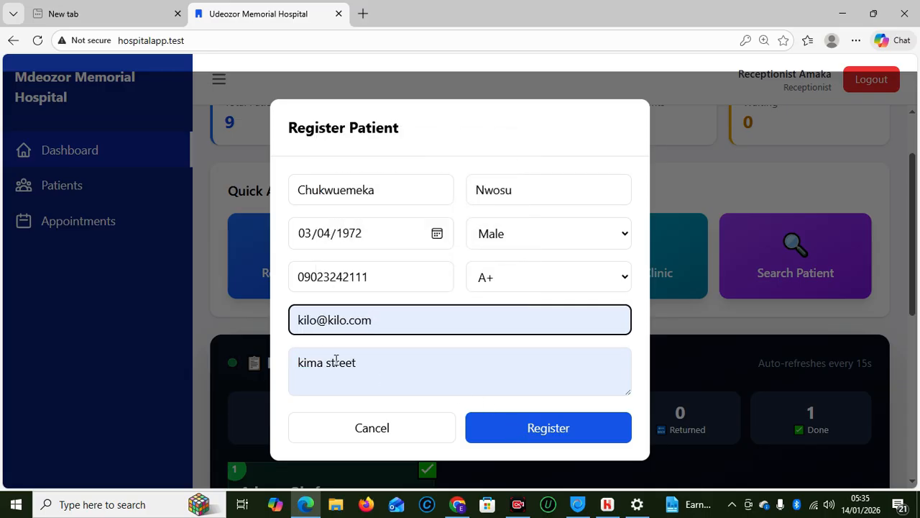
{"action": "left_click", "coordinate": [559, 437]}
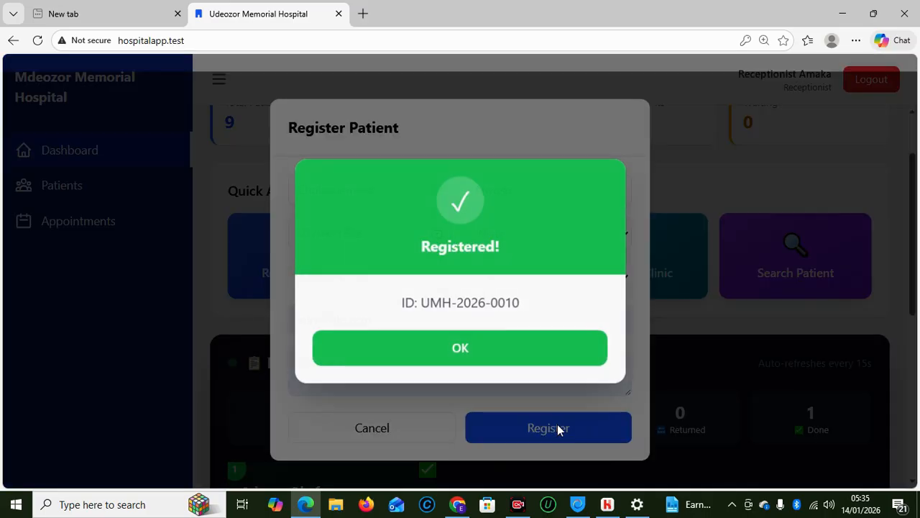
Close the registration confirmation and reload the dashboard to refresh Today's Patients
{"action": "left_click", "coordinate": [489, 349]}
{"action": "left_click_drag", "start_coordinate": [914, 293], "coordinate": [914, 462]}
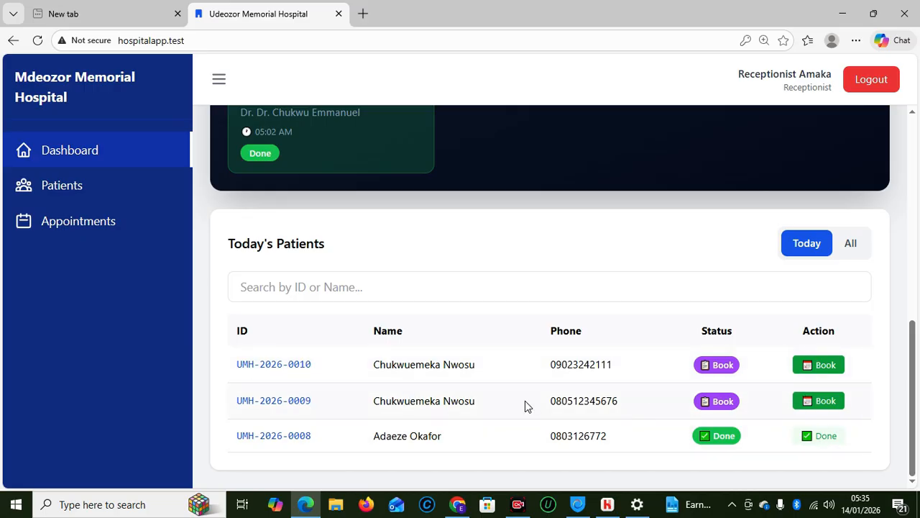
{"action": "left_click", "coordinate": [824, 403]}
{"action": "left_click", "coordinate": [37, 40]}
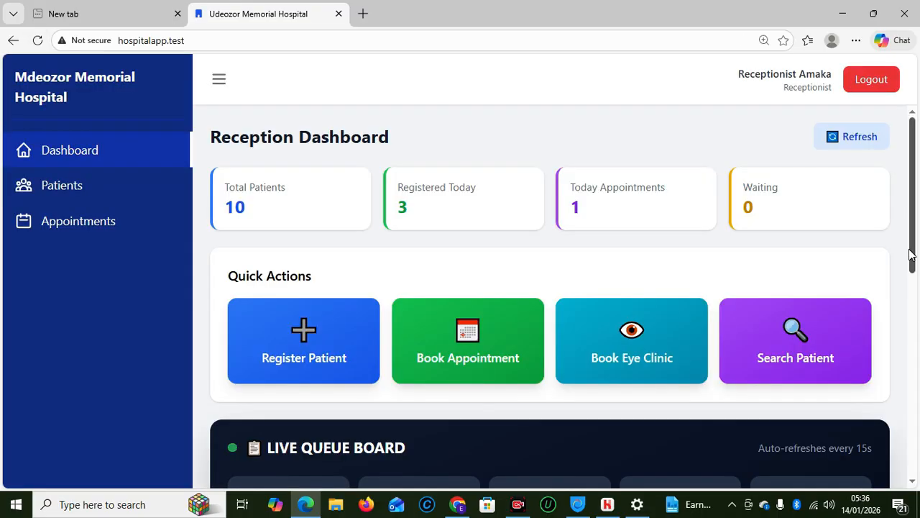
Select only the newest patient's ID text at the top of Today's Patients
{"action": "left_click_drag", "start_coordinate": [911, 253], "coordinate": [917, 460]}
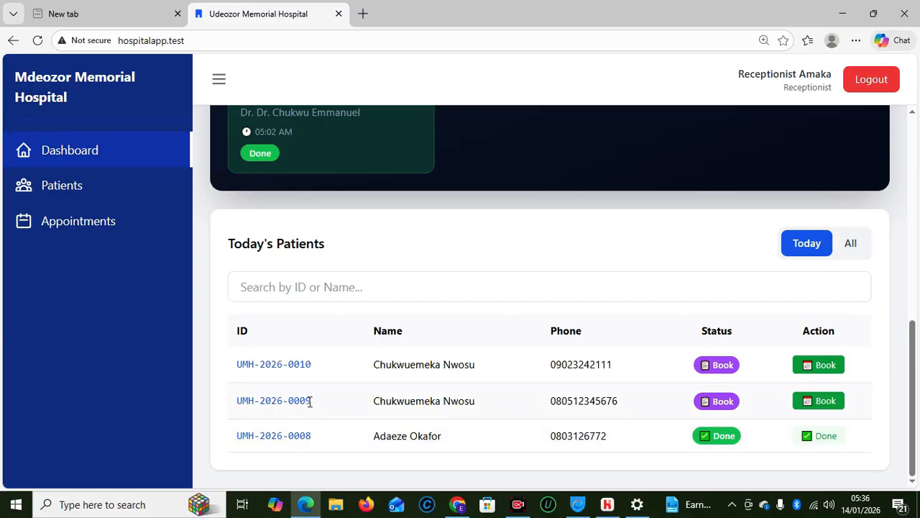
{"action": "left_click_drag", "start_coordinate": [310, 402], "coordinate": [234, 408]}
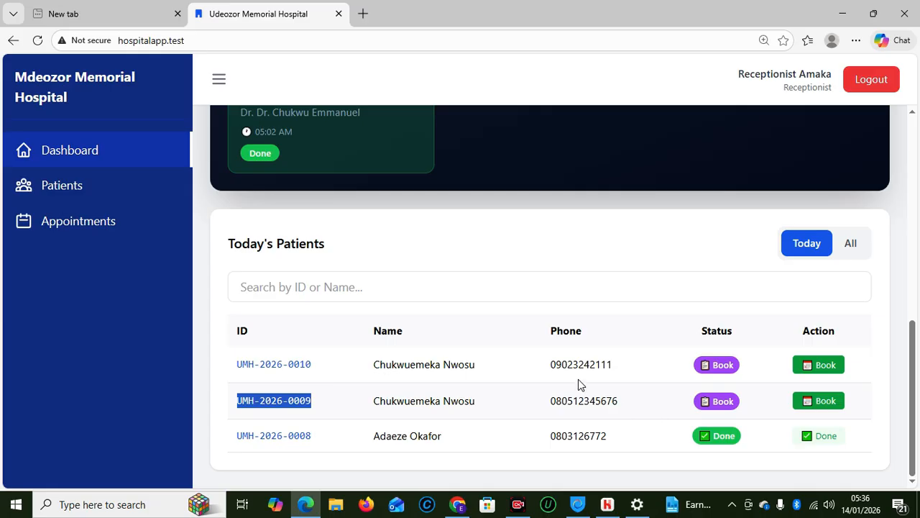
{"action": "left_click", "coordinate": [320, 368]}
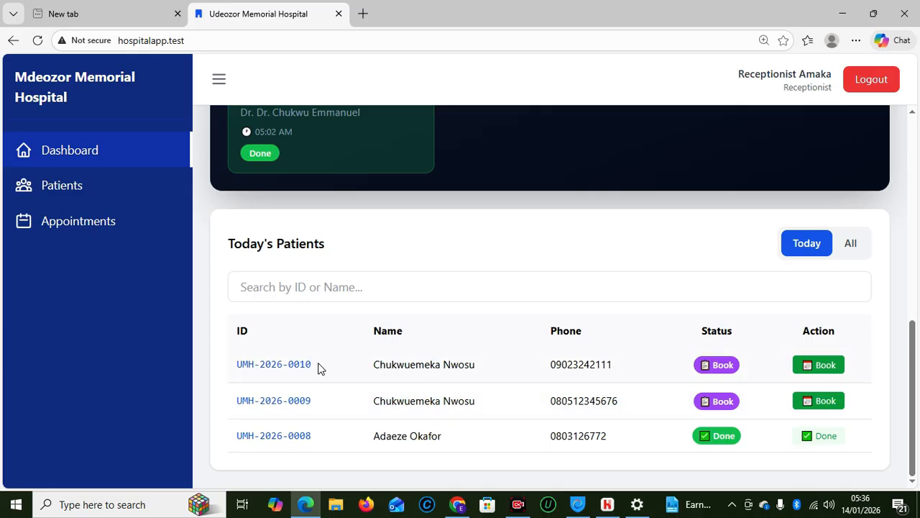
{"action": "left_click_drag", "start_coordinate": [320, 368], "coordinate": [213, 372]}
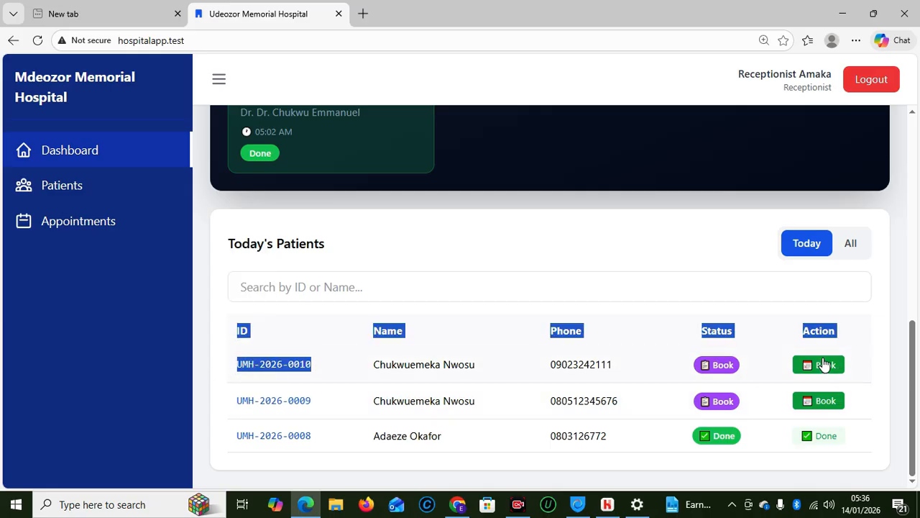
{"action": "left_click_drag", "start_coordinate": [317, 367], "coordinate": [234, 372]}
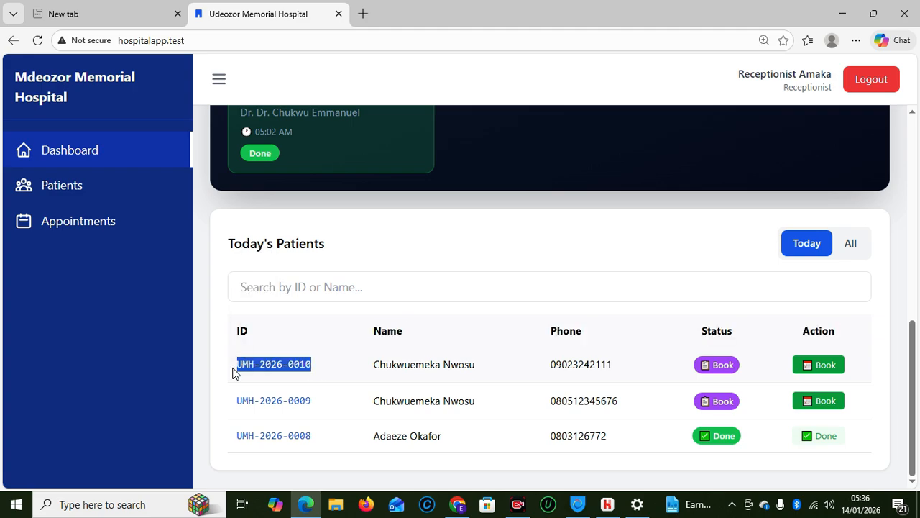
Book the newest patient into General Medicine with the second listed doctor for today
{"action": "left_click", "coordinate": [821, 368]}
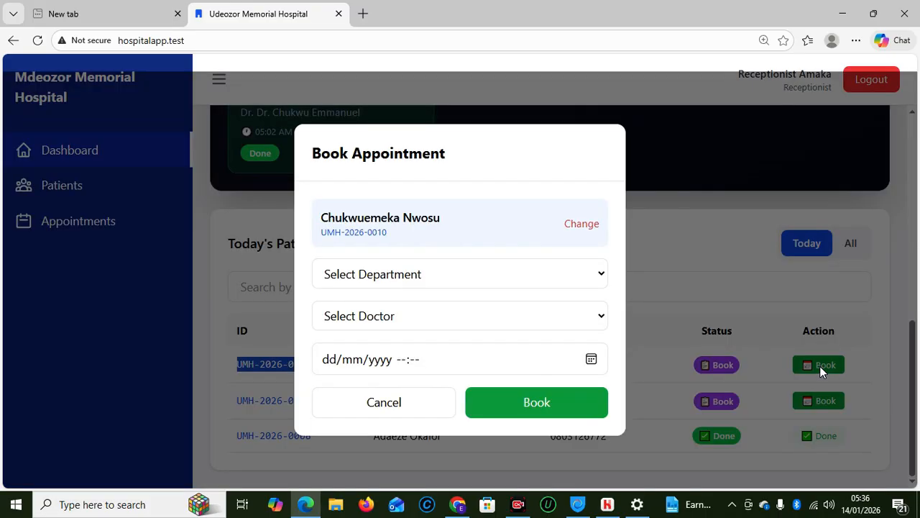
{"action": "left_click", "coordinate": [439, 273]}
{"action": "left_click", "coordinate": [415, 351]}
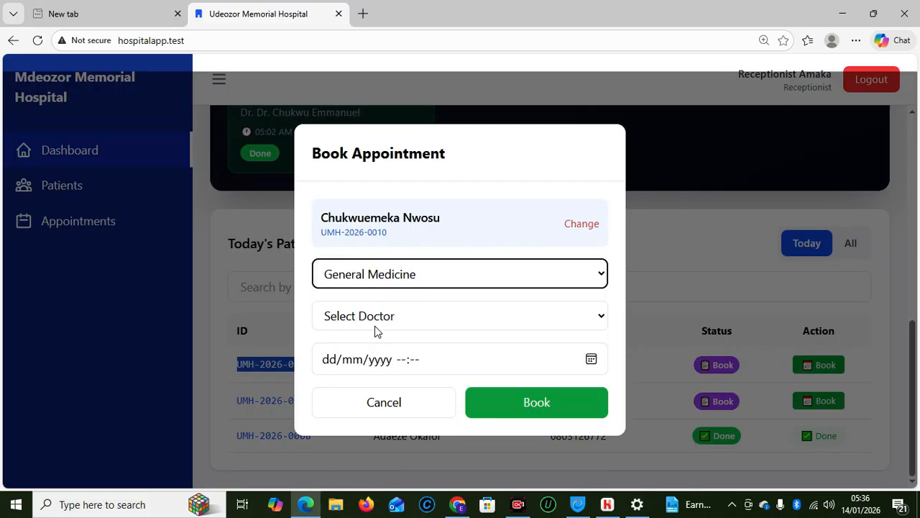
{"action": "left_click", "coordinate": [371, 329]}
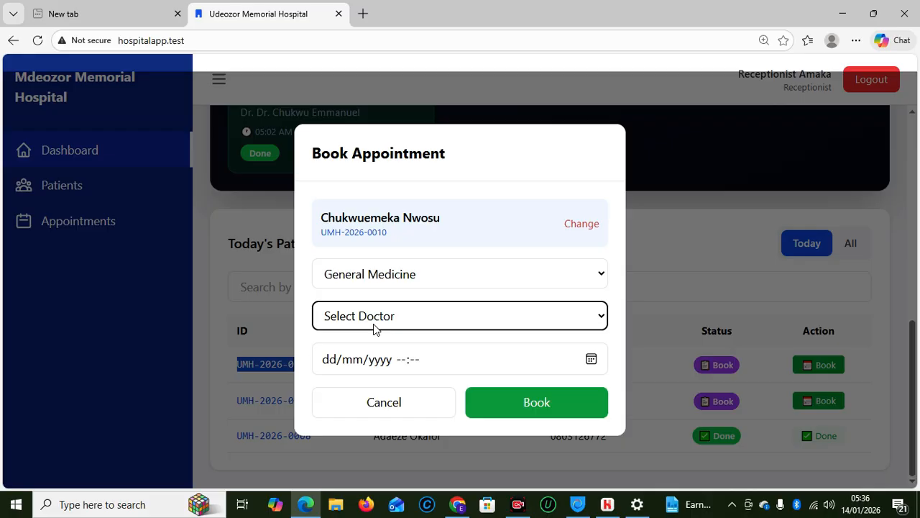
{"action": "left_click", "coordinate": [373, 325]}
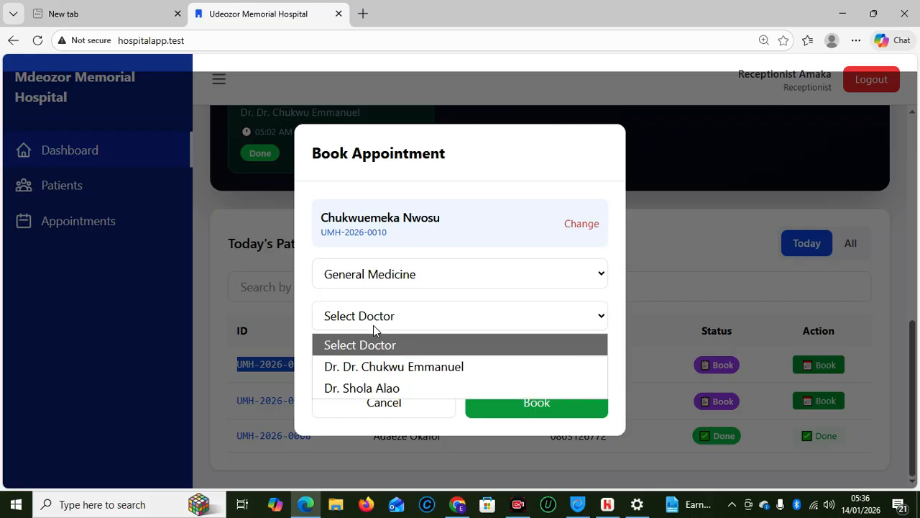
{"action": "left_click", "coordinate": [380, 390]}
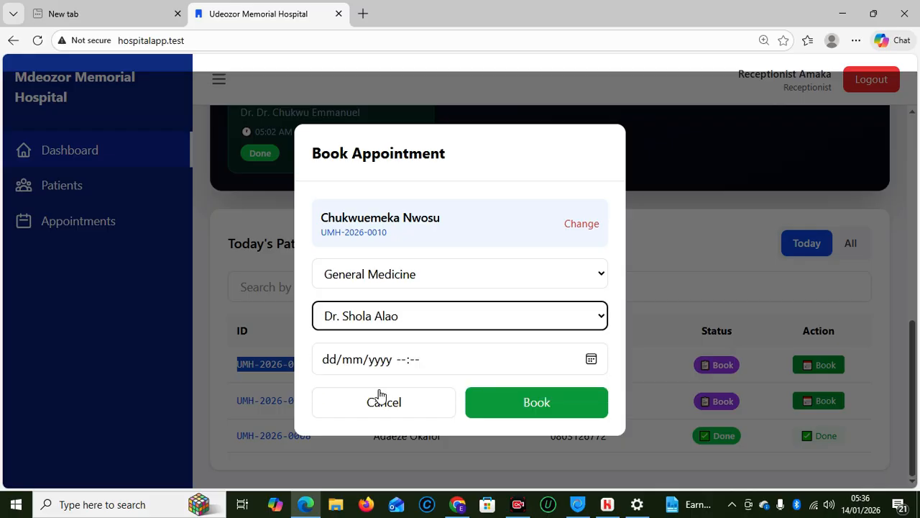
{"action": "left_click", "coordinate": [325, 358]}
{"action": "left_click", "coordinate": [594, 363]}
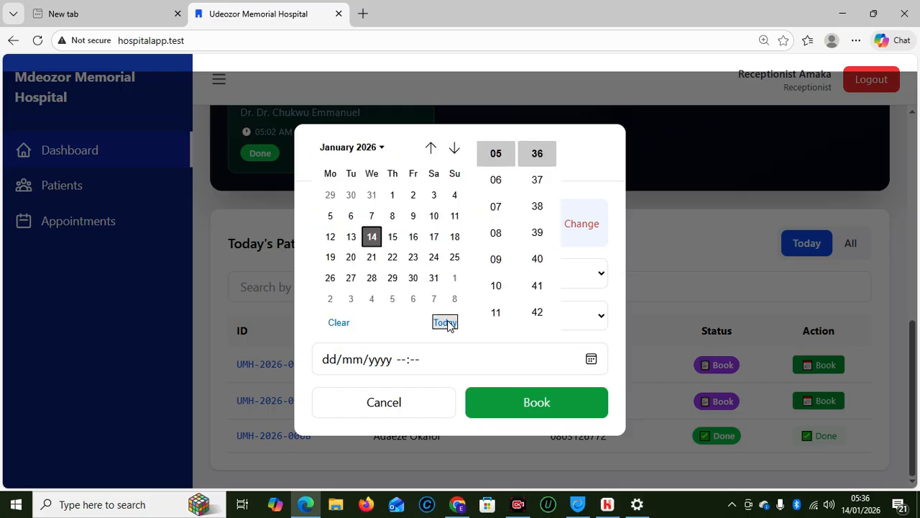
{"action": "left_click", "coordinate": [445, 322]}
{"action": "left_click", "coordinate": [530, 416]}
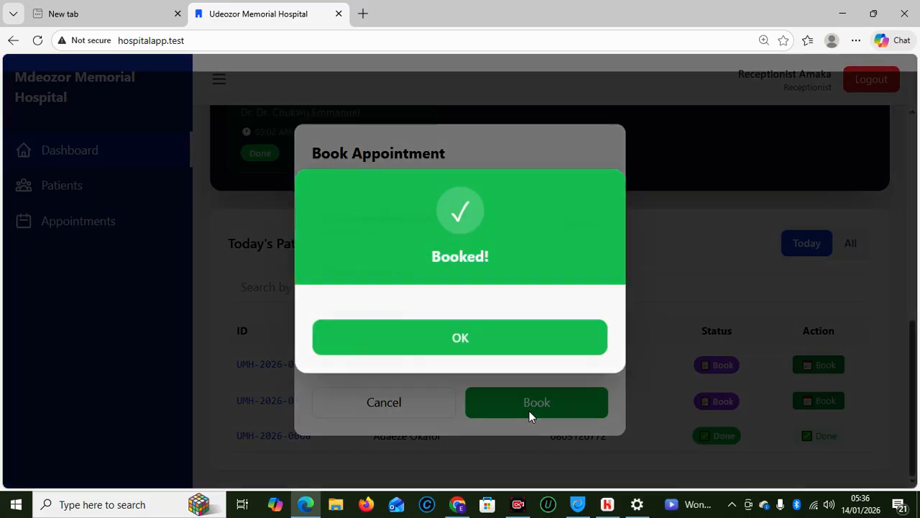
{"action": "left_click", "coordinate": [446, 345]}
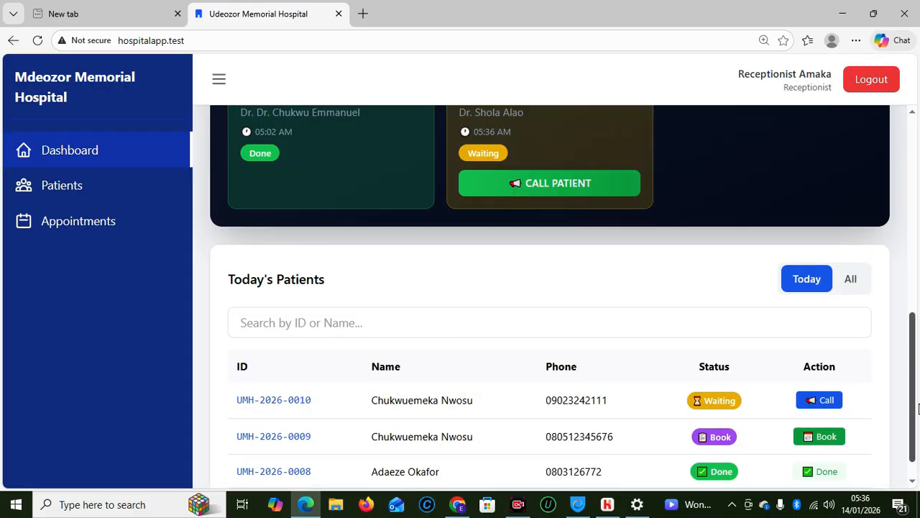
Call the booked patient in to the doctor and switch to the Cash Office browser window
{"action": "left_click", "coordinate": [817, 403]}
{"action": "left_click", "coordinate": [537, 345]}
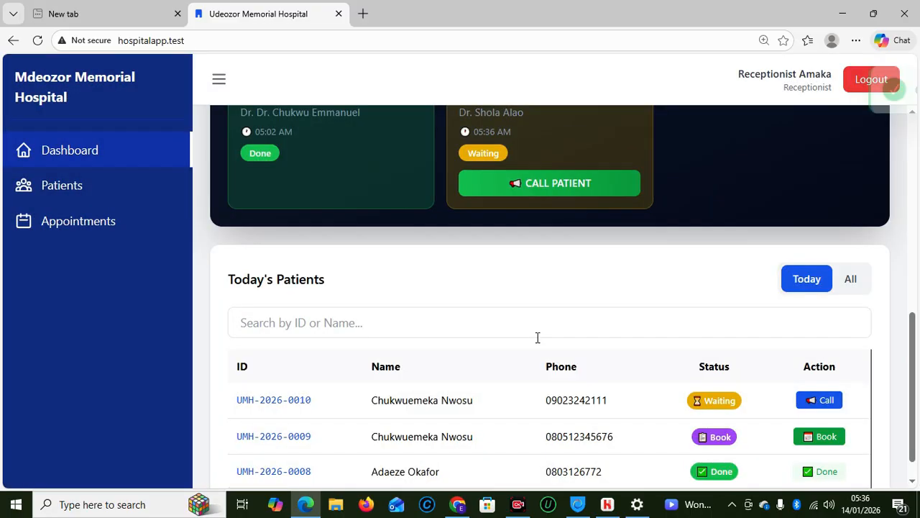
{"action": "mouse_move", "coordinate": [458, 504]}
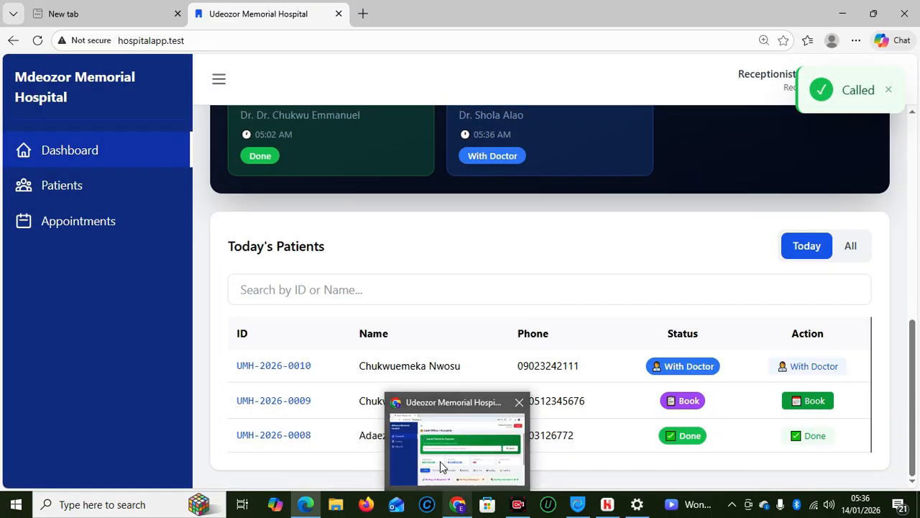
{"action": "left_click", "coordinate": [440, 461]}
Log out and sign back in using the doctor's saved login
{"action": "left_click", "coordinate": [858, 94]}
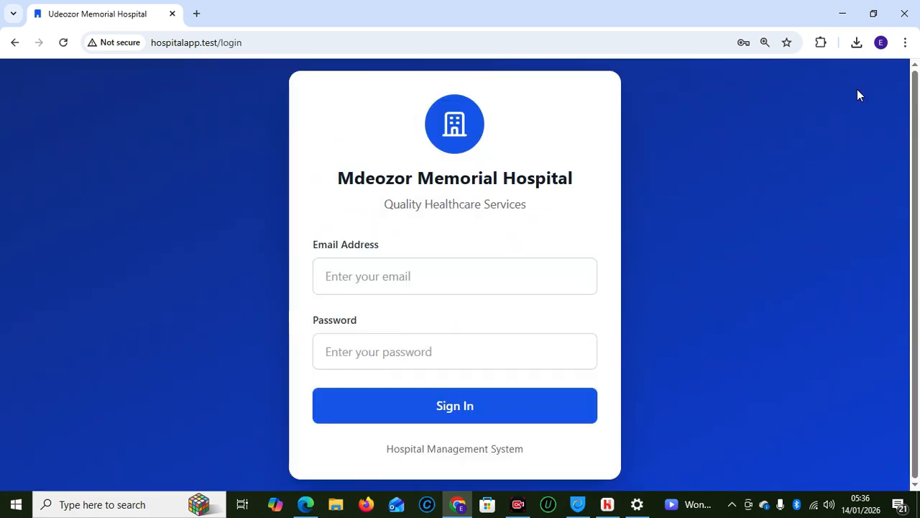
{"action": "left_click", "coordinate": [422, 277]}
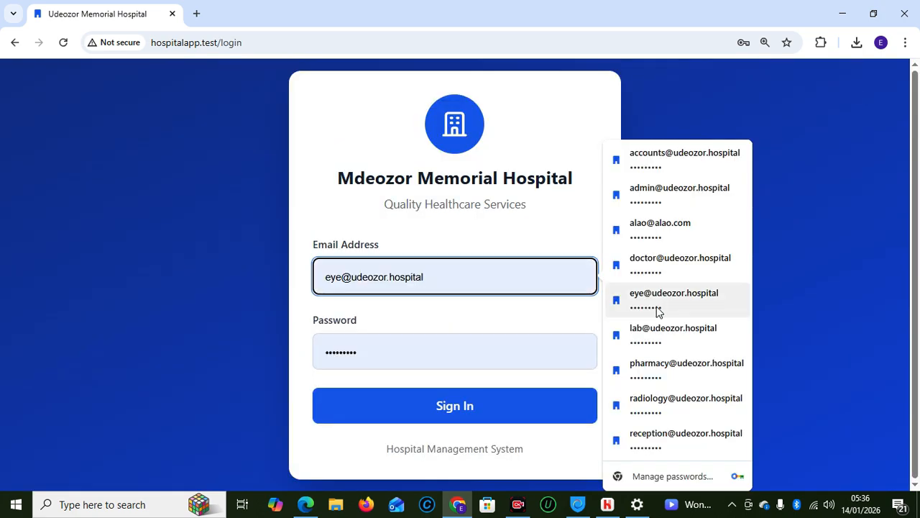
{"action": "left_click", "coordinate": [645, 228]}
{"action": "left_click", "coordinate": [429, 395]}
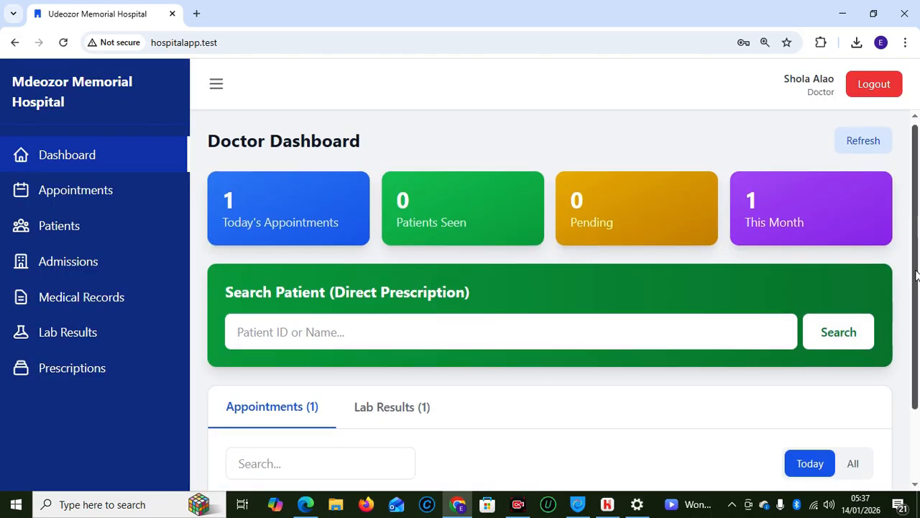
Paste the new patient's ID into the Patient ID search field
{"action": "left_click_drag", "start_coordinate": [916, 225], "coordinate": [917, 329]}
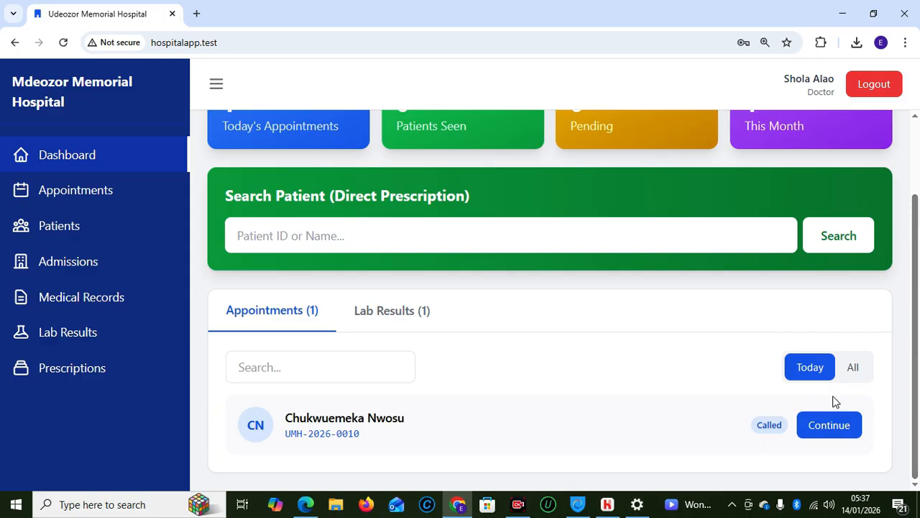
{"action": "left_click", "coordinate": [395, 244]}
{"action": "type", "text": "UMH-2026-0010"}
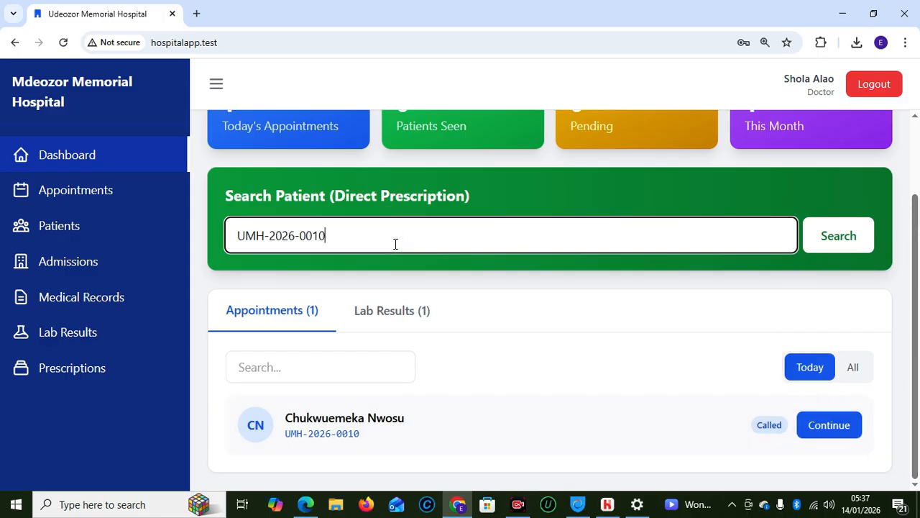
Search the patient by ID and open an Eye Clinic referral from the result card
{"action": "left_click", "coordinate": [841, 239]}
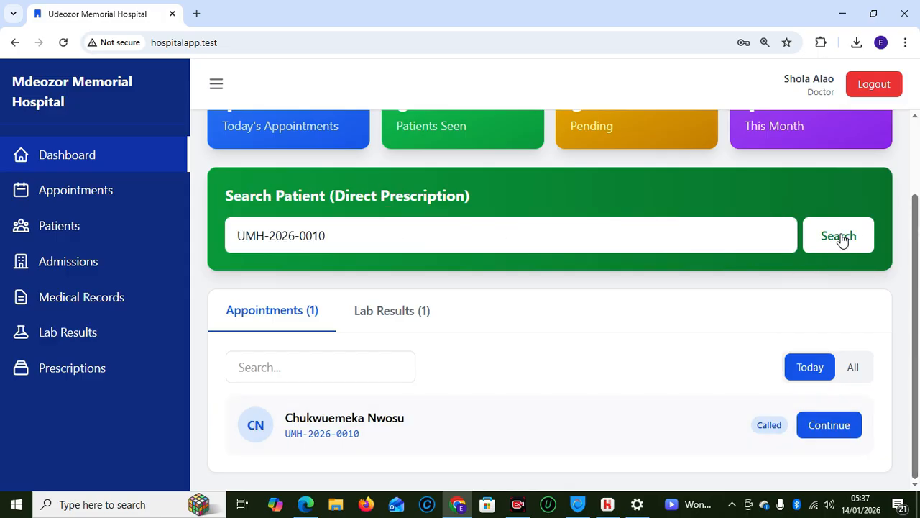
{"action": "scroll", "coordinate": [917, 350], "scroll_direction": "down", "scroll_amount": 1}
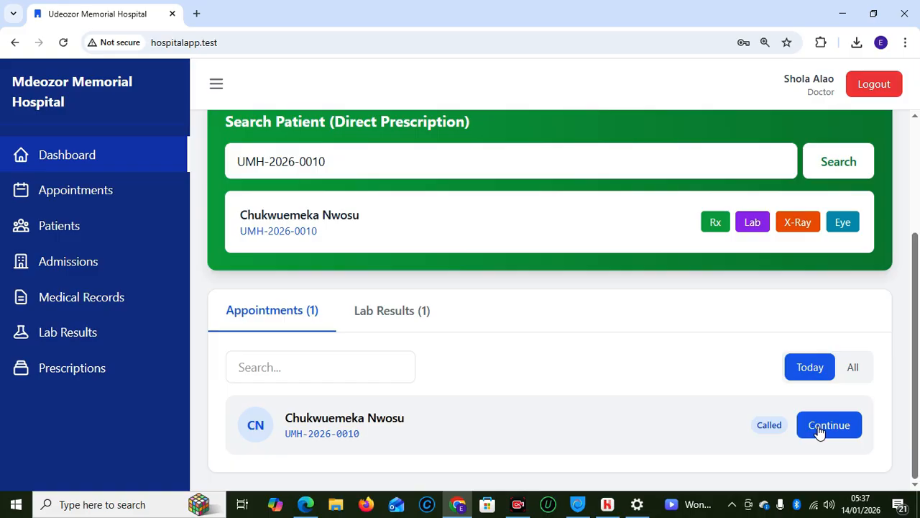
{"action": "left_click", "coordinate": [844, 222]}
Submit an Eye Clinic referral, reason 'Vision Check', notes 'suspected presbyopia, needs refractiom and comprehensive eye exam'
{"action": "left_click", "coordinate": [399, 262]}
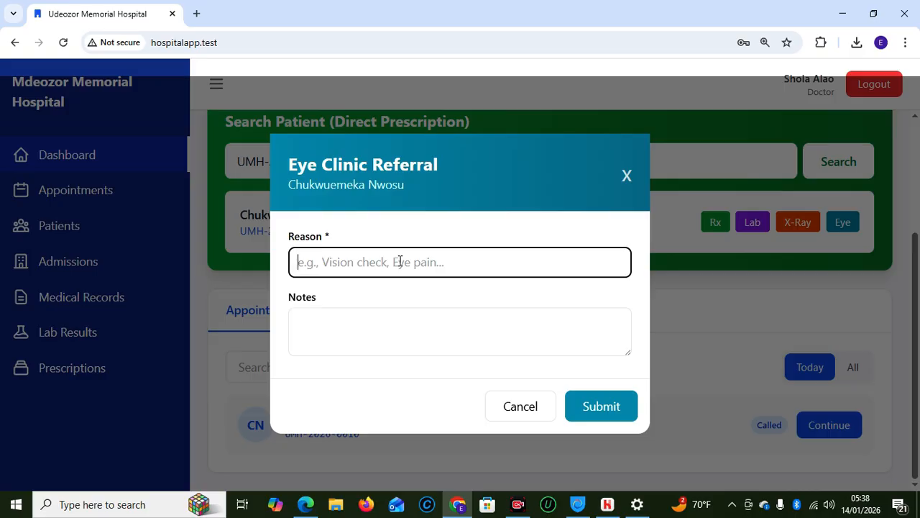
{"action": "type", "text": "V"}
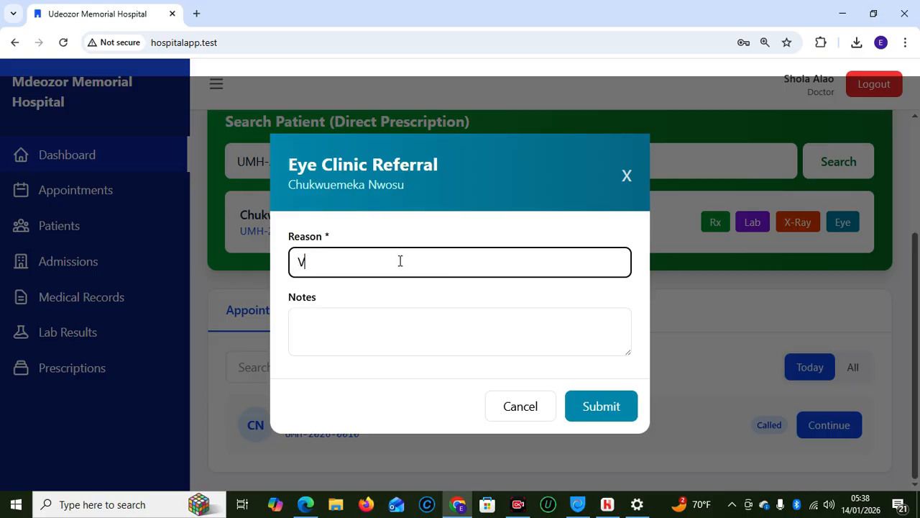
{"action": "type", "text": "ision Check"}
{"action": "left_click", "coordinate": [388, 311]}
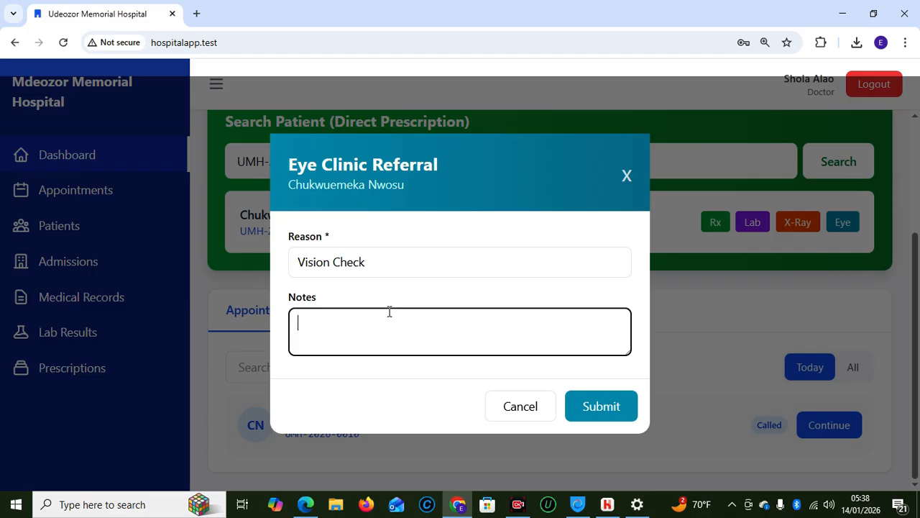
{"action": "type", "text": "suspected p"}
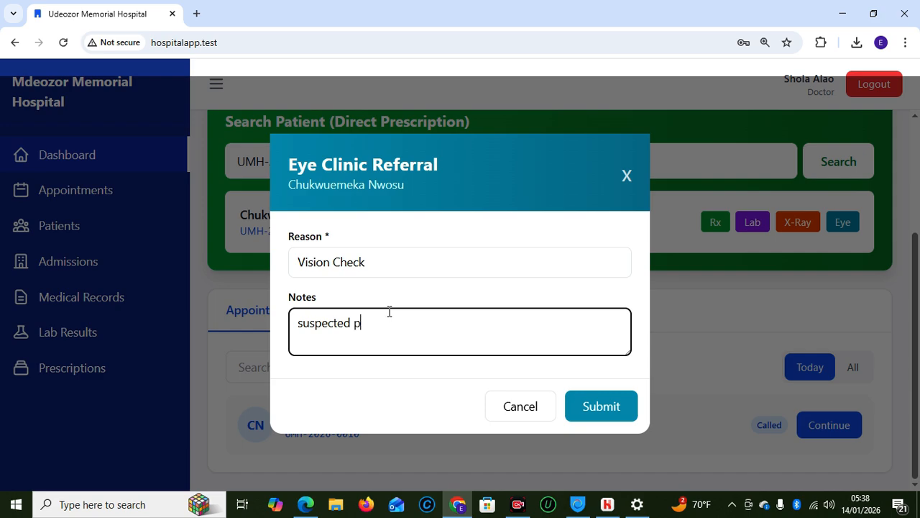
{"action": "type", "text": "resbyopia"}
{"action": "type", "text": ", needs refractiom"}
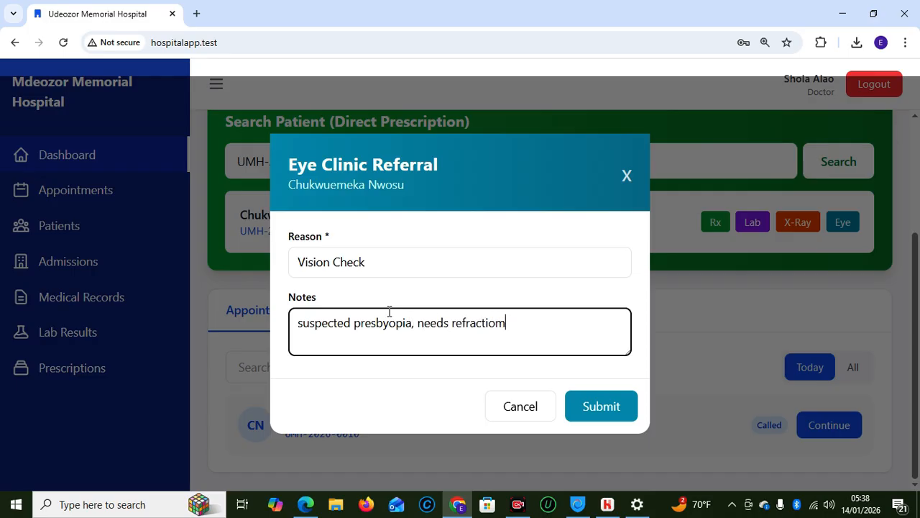
{"action": "type", "text": " and comprehensive "}
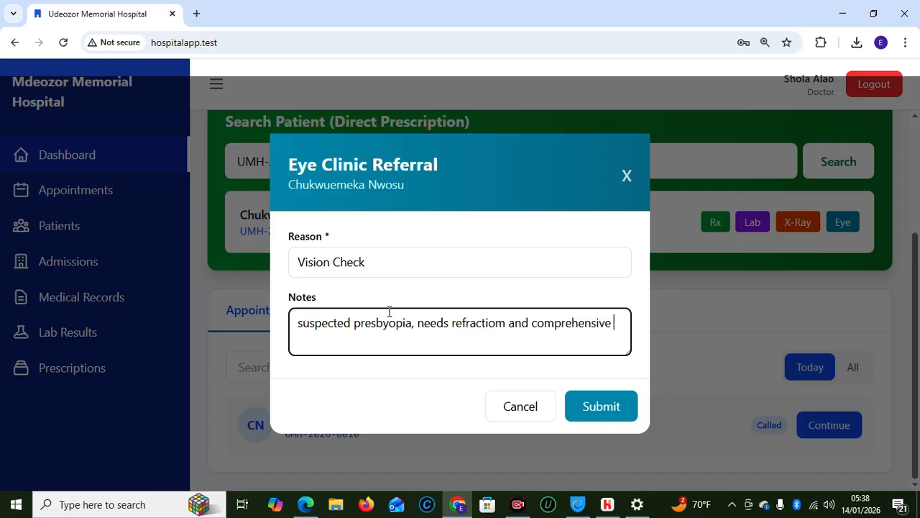
{"action": "type", "text": "eye exam"}
{"action": "left_click", "coordinate": [608, 408]}
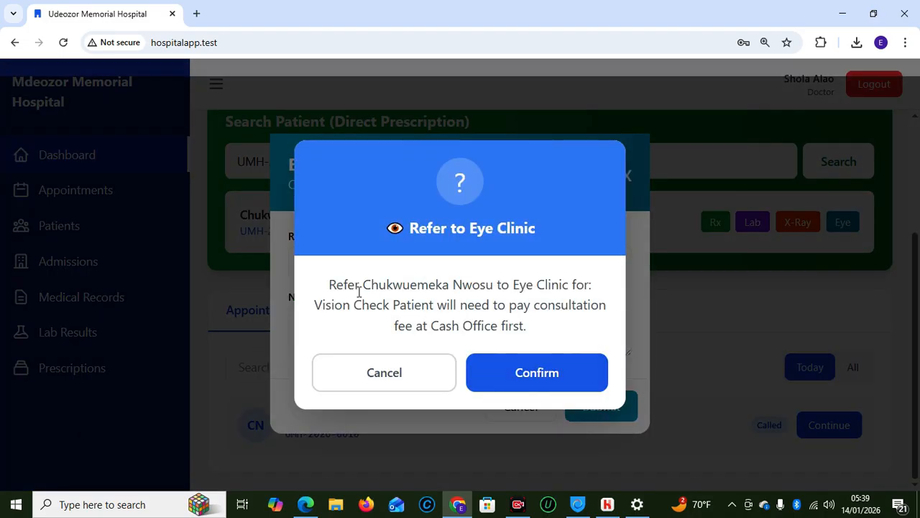
{"action": "left_click", "coordinate": [537, 372]}
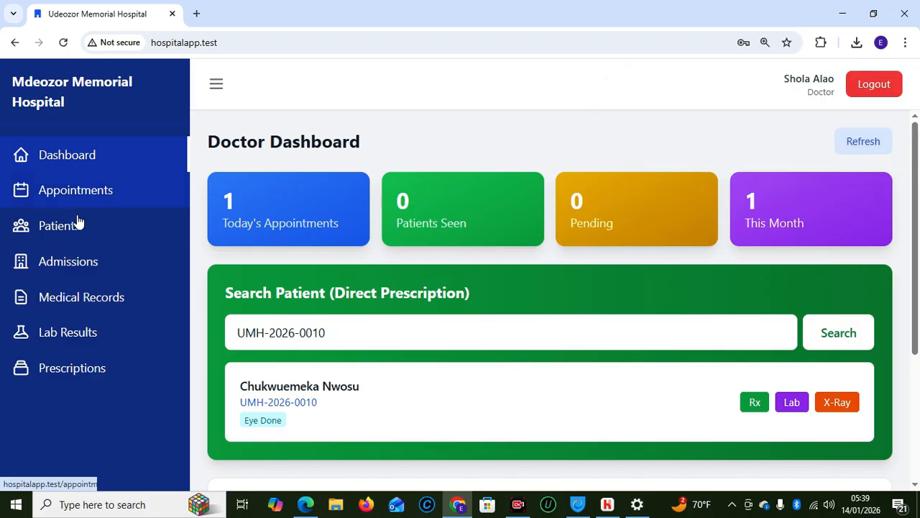
{"action": "left_click", "coordinate": [83, 297]}
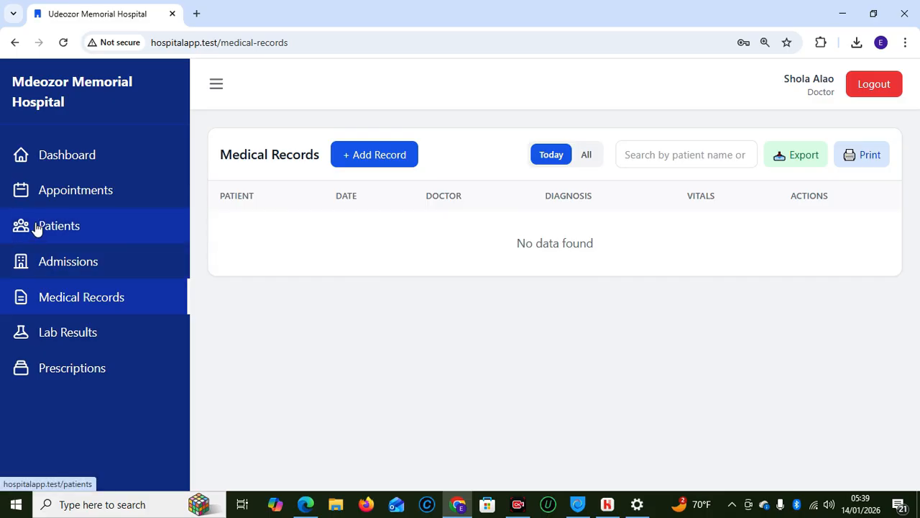
{"action": "left_click", "coordinate": [46, 166]}
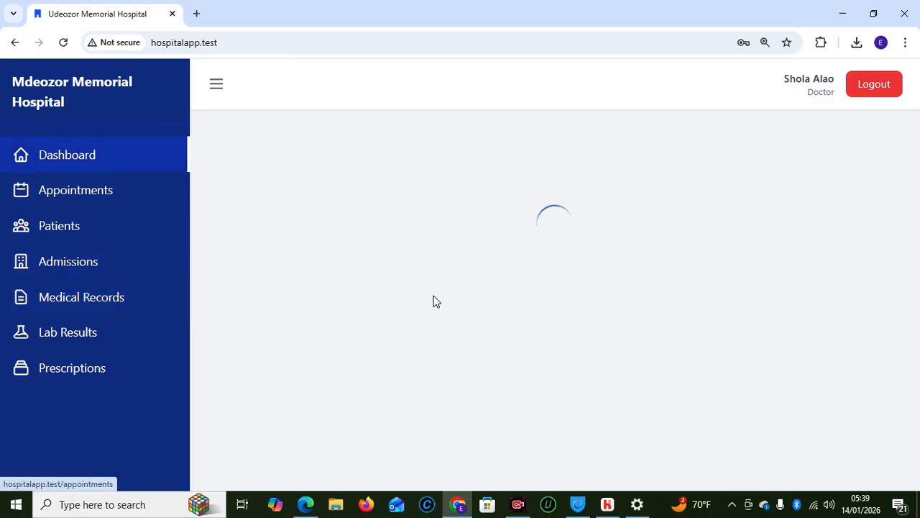
{"action": "scroll", "coordinate": [918, 248], "scroll_direction": "down", "scroll_amount": 3}
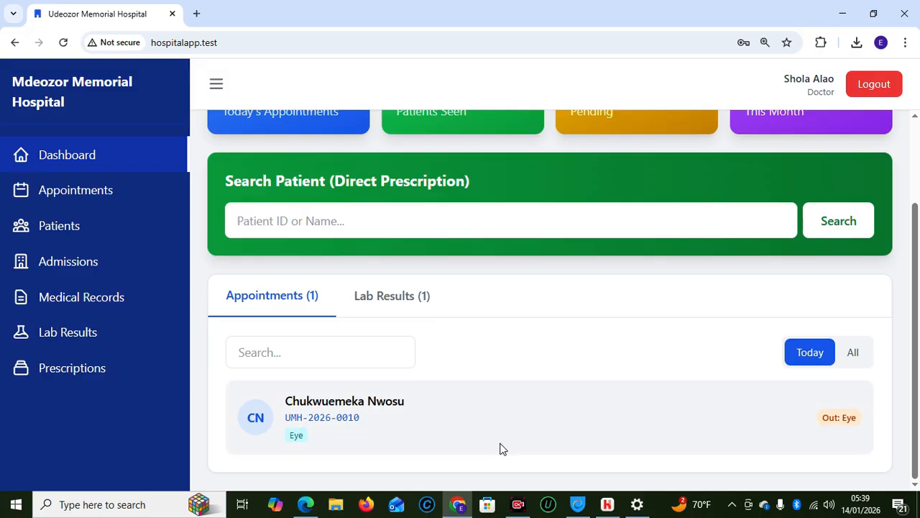
{"action": "mouse_move", "coordinate": [306, 504]}
{"action": "left_click", "coordinate": [288, 450]}
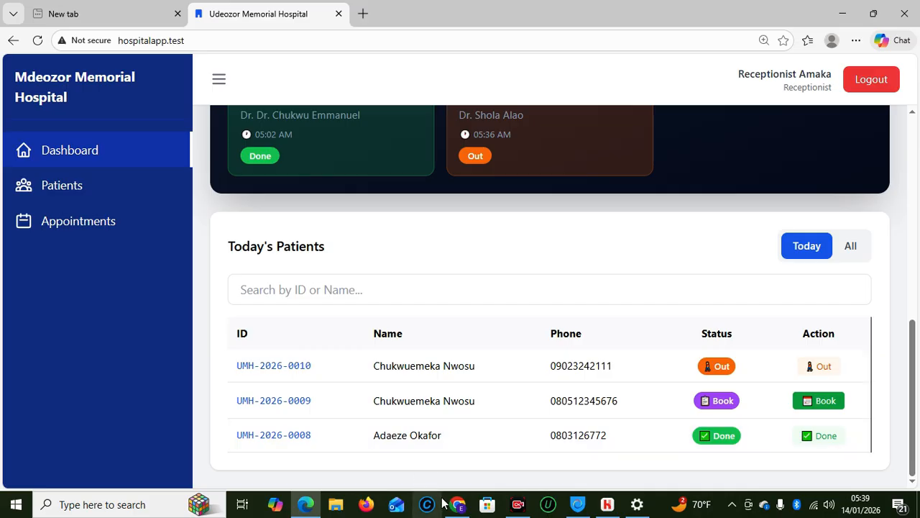
{"action": "mouse_move", "coordinate": [454, 503]}
{"action": "left_click", "coordinate": [431, 468]}
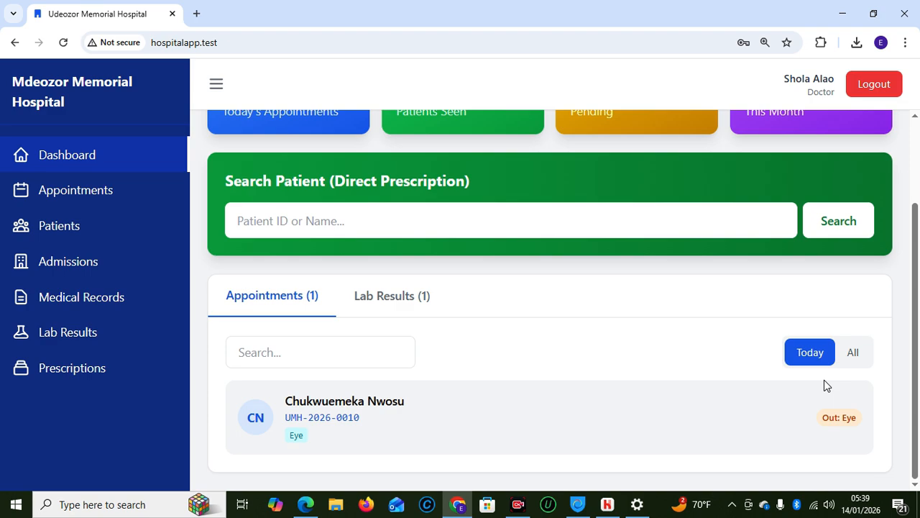
{"action": "left_click", "coordinate": [881, 84]}
Sign in with the accountant's saved login and look up the patient's pending payments by ID
{"action": "left_click", "coordinate": [381, 275]}
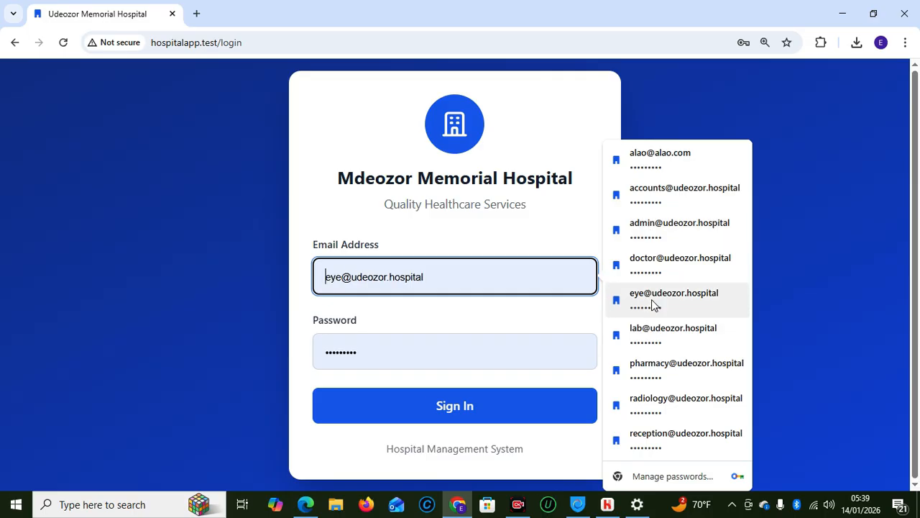
{"action": "left_click", "coordinate": [650, 207]}
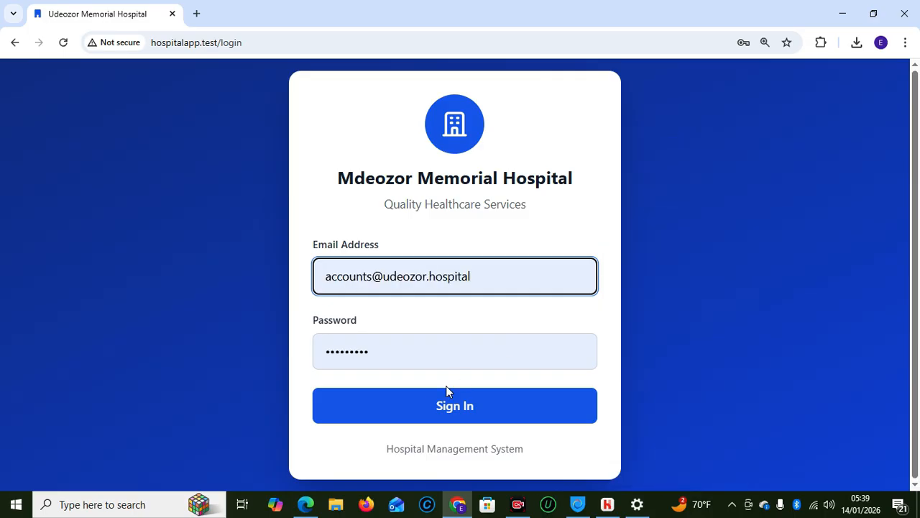
{"action": "left_click", "coordinate": [437, 417]}
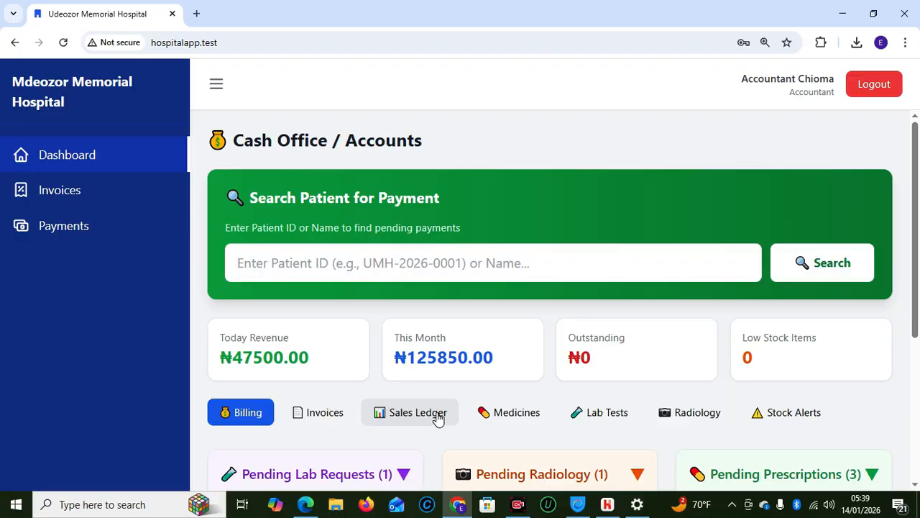
{"action": "left_click", "coordinate": [345, 254]}
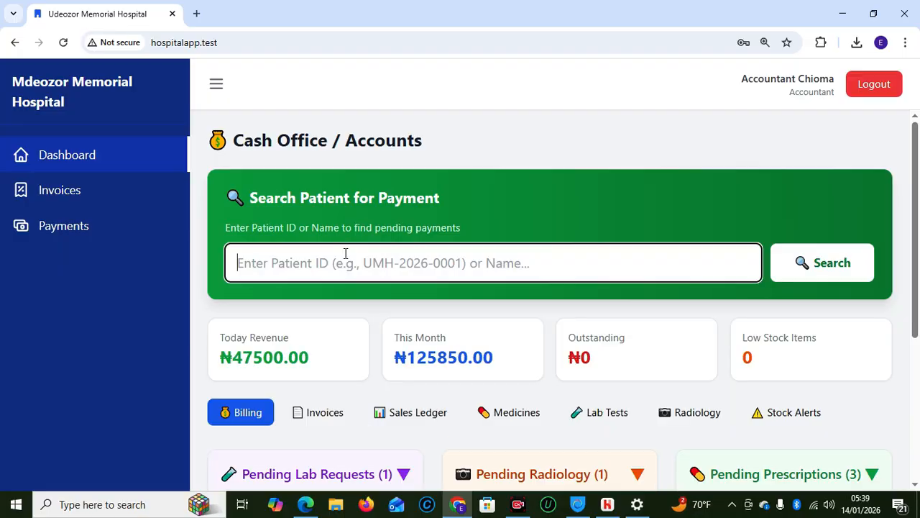
{"action": "type", "text": "UMH-2026-0010"}
{"action": "left_click", "coordinate": [831, 266]}
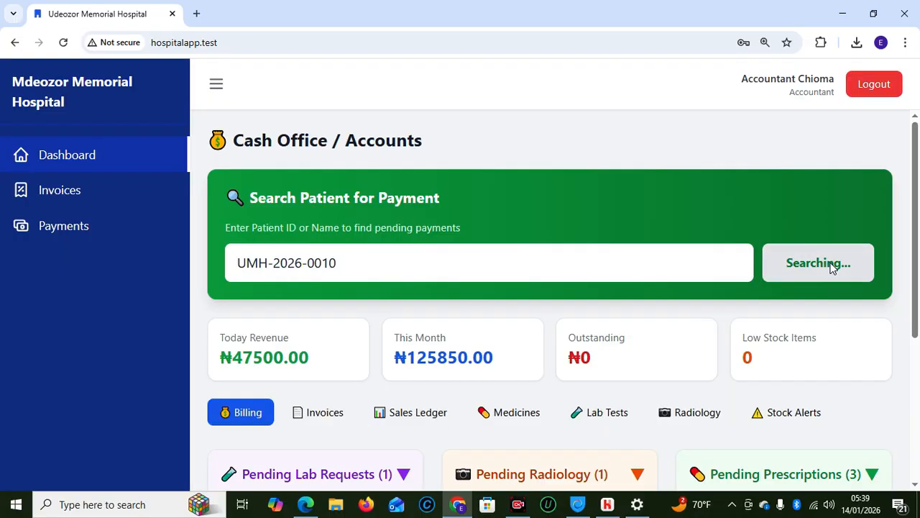
{"action": "left_click_drag", "start_coordinate": [914, 245], "coordinate": [915, 317]}
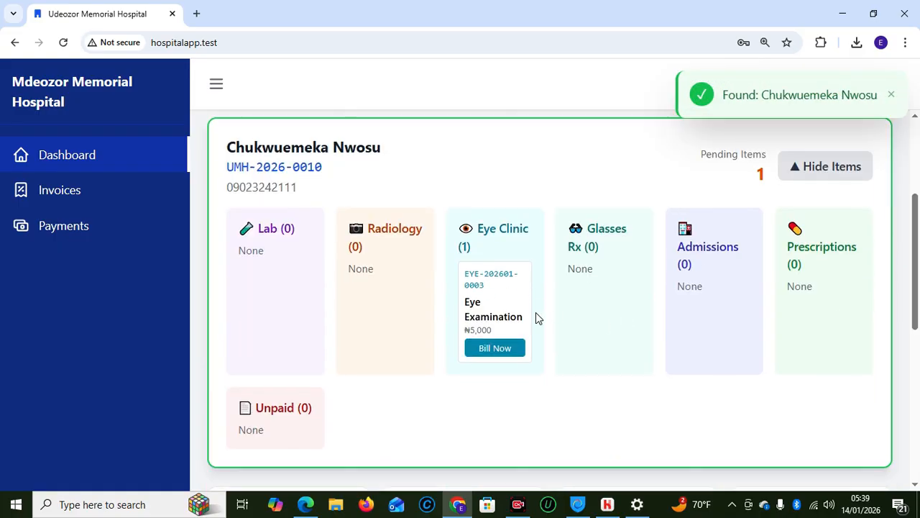
Invoice the ₦5,000 Eye Examination, record its cash payment, and log out to the saved logins
{"action": "left_click", "coordinate": [499, 349]}
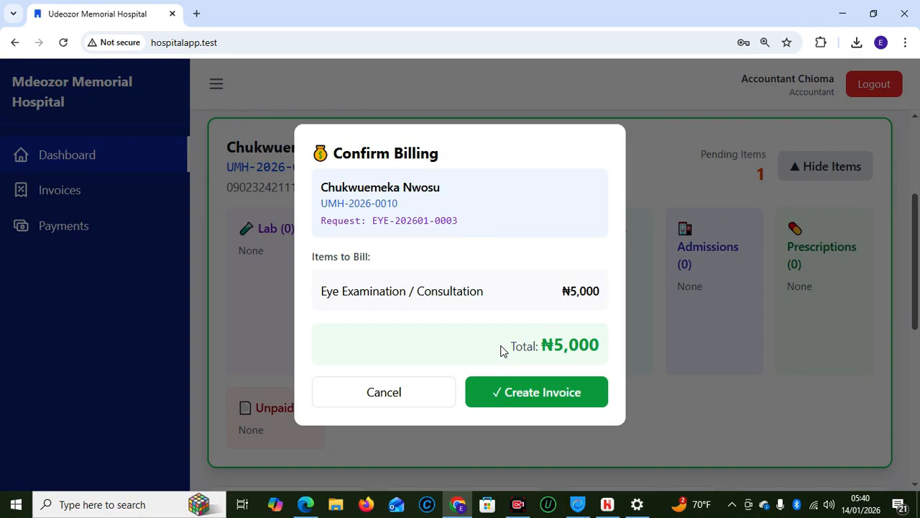
{"action": "left_click", "coordinate": [516, 399]}
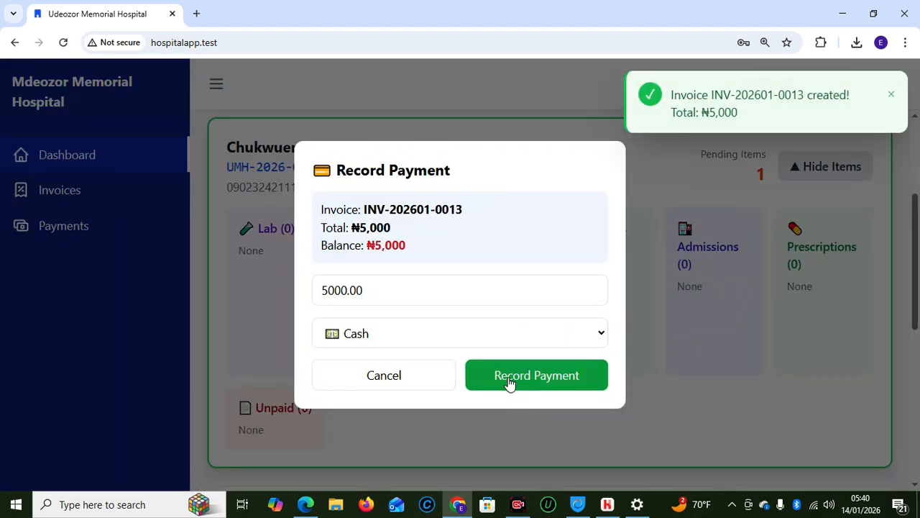
{"action": "left_click", "coordinate": [509, 381]}
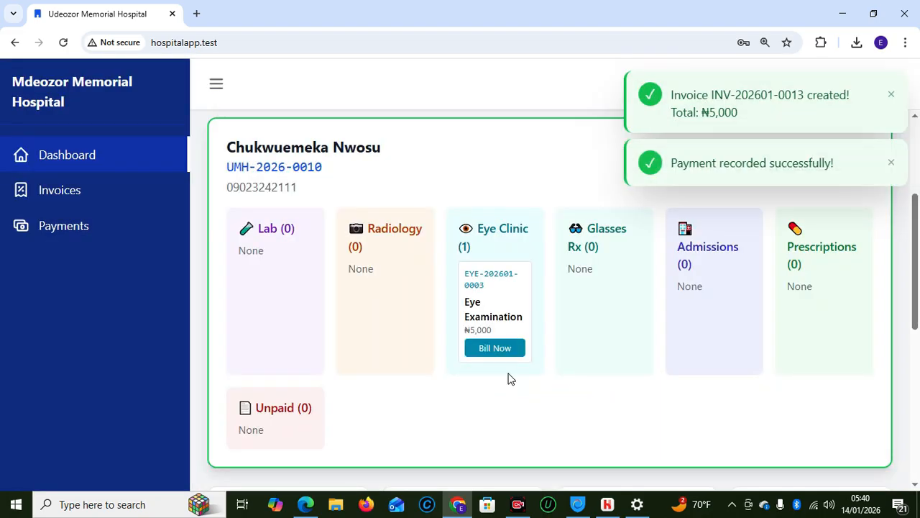
{"action": "left_click_drag", "start_coordinate": [916, 310], "coordinate": [897, 263]}
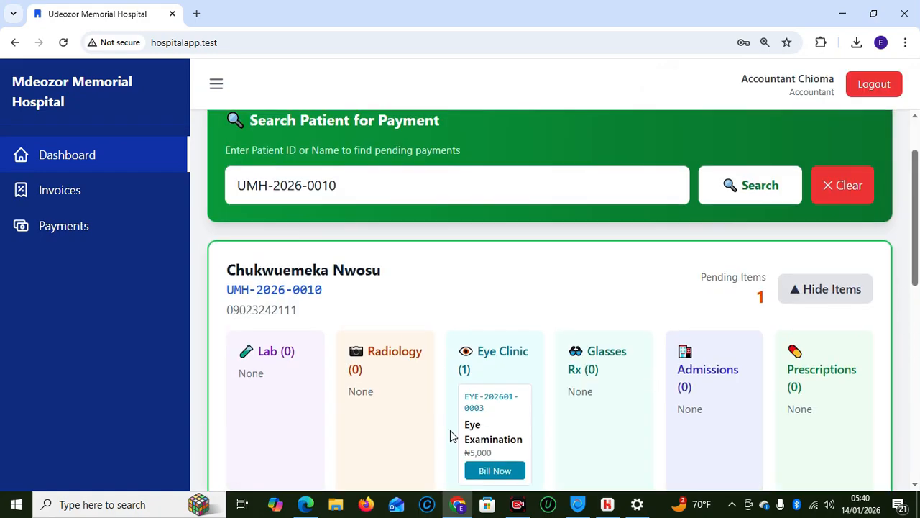
{"action": "left_click", "coordinate": [867, 90]}
{"action": "left_click", "coordinate": [493, 275]}
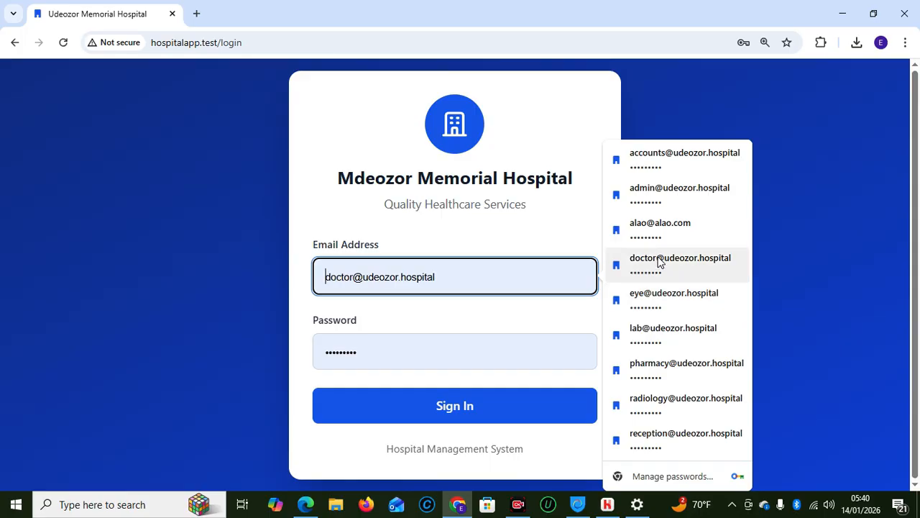
Sign in with the eye specialist's saved login and view the Paid – Ready pending patient
{"action": "left_click", "coordinate": [661, 307]}
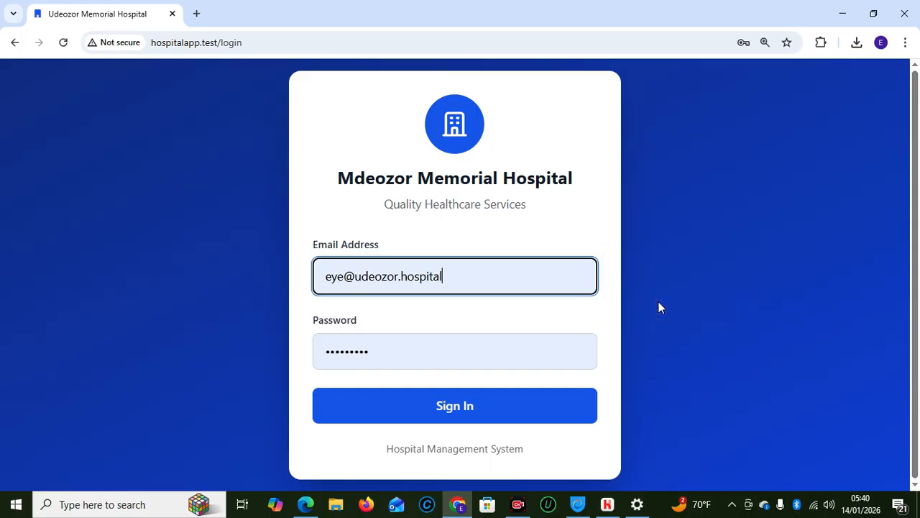
{"action": "left_click", "coordinate": [446, 407]}
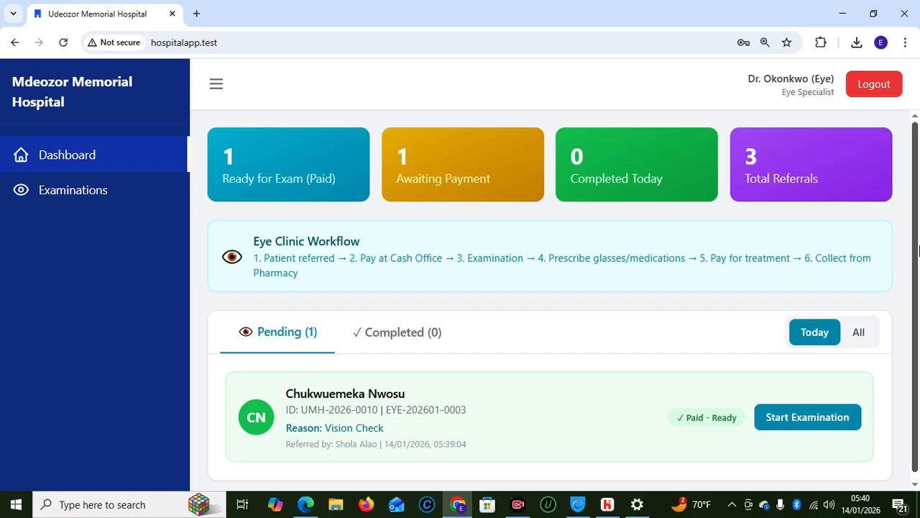
{"action": "left_click_drag", "start_coordinate": [917, 248], "coordinate": [917, 308]}
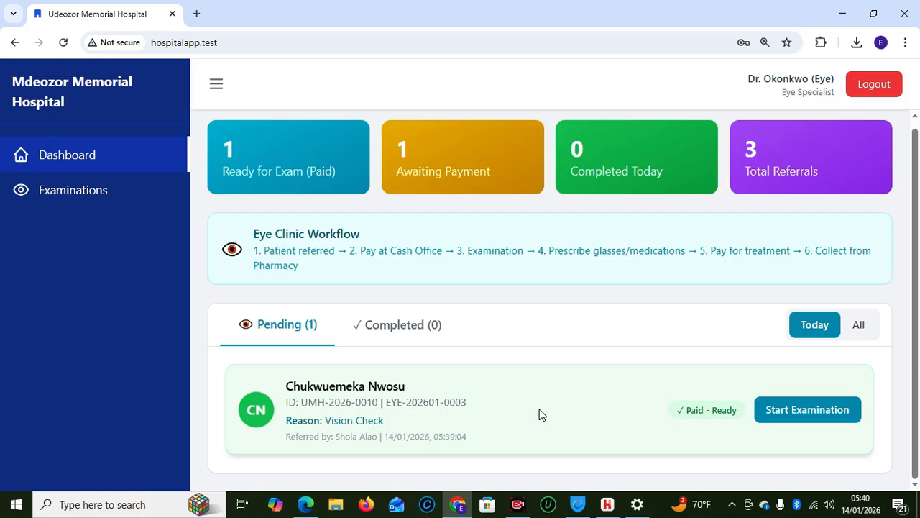
{"action": "left_click", "coordinate": [787, 411]}
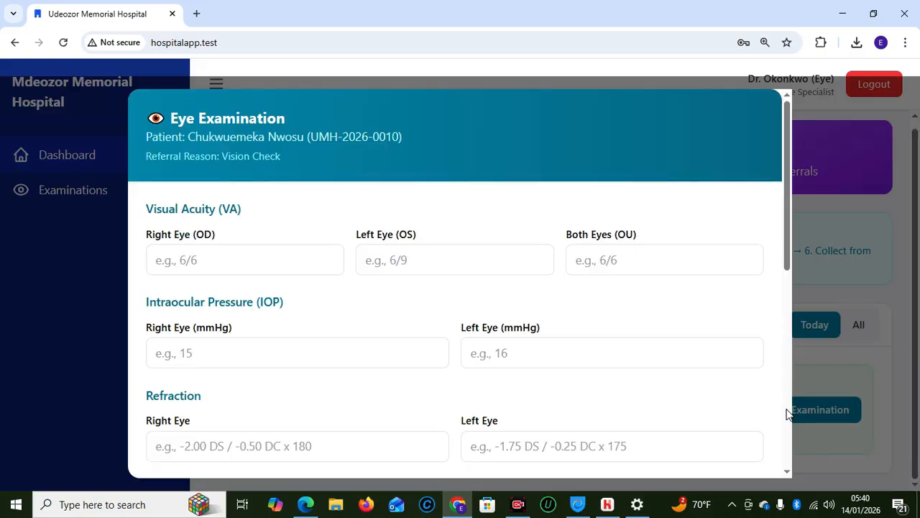
{"action": "left_click", "coordinate": [234, 259]}
{"action": "left_click", "coordinate": [503, 242]}
{"action": "left_click_drag", "start_coordinate": [787, 252], "coordinate": [784, 419]}
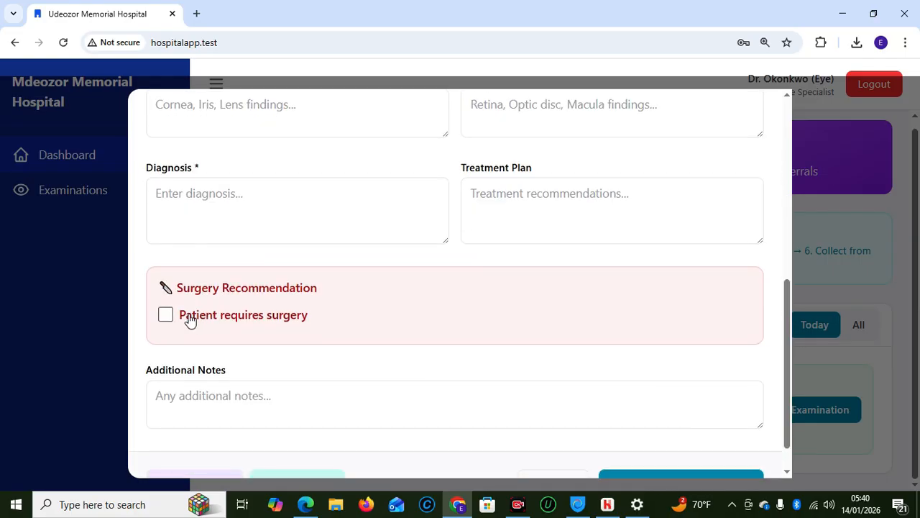
{"action": "left_click", "coordinate": [166, 317]}
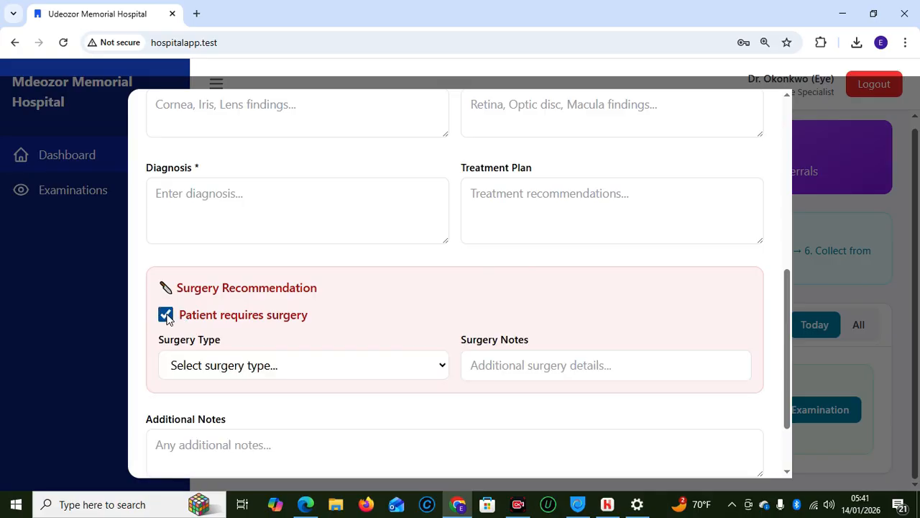
{"action": "left_click", "coordinate": [413, 368]}
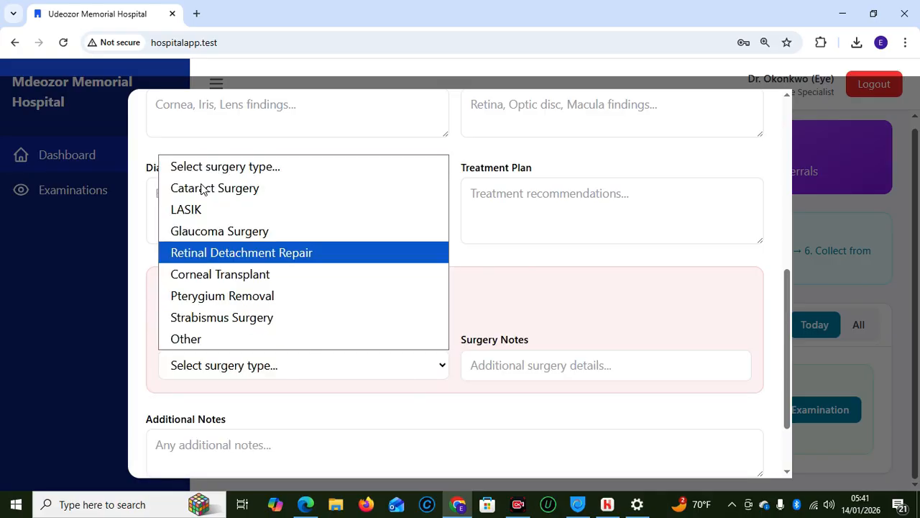
{"action": "left_click", "coordinate": [650, 333]}
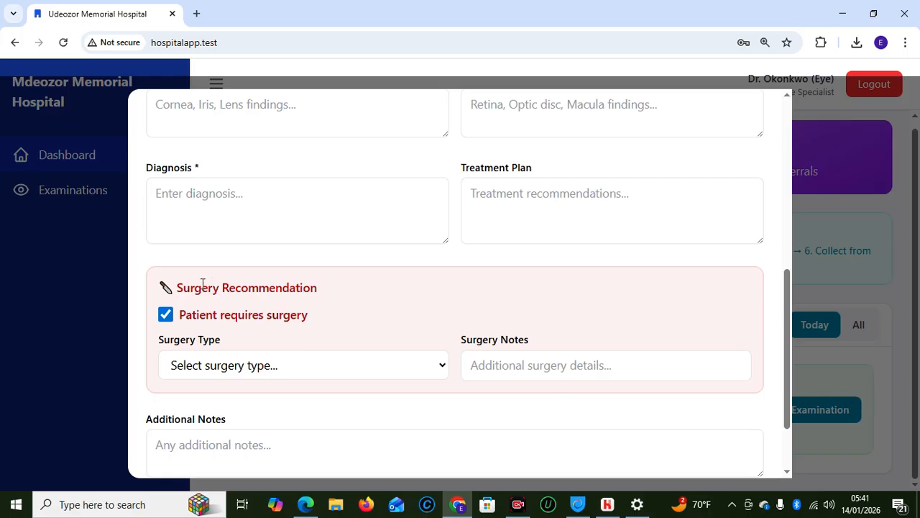
{"action": "left_click", "coordinate": [166, 317]}
{"action": "left_click_drag", "start_coordinate": [773, 352], "coordinate": [788, 431]}
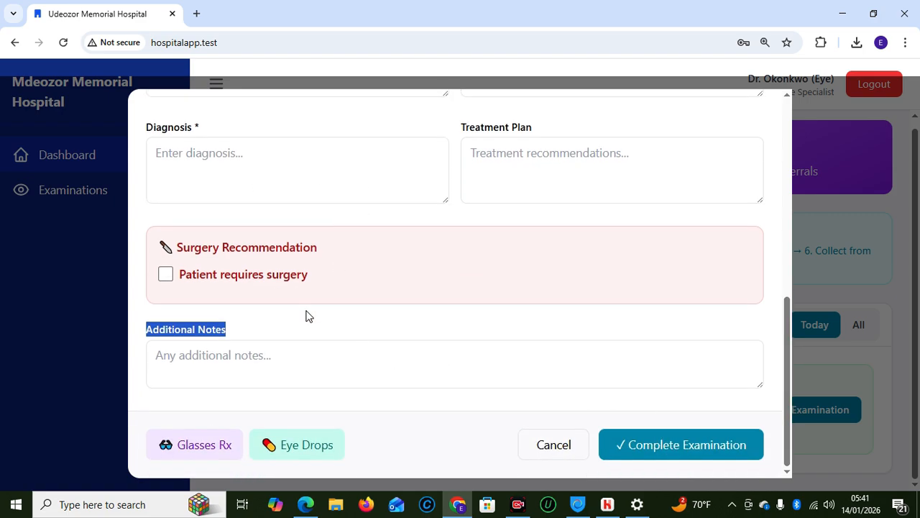
Open and cancel the Glasses Rx prescription form, then go to the Examinations list
{"action": "left_click", "coordinate": [199, 447]}
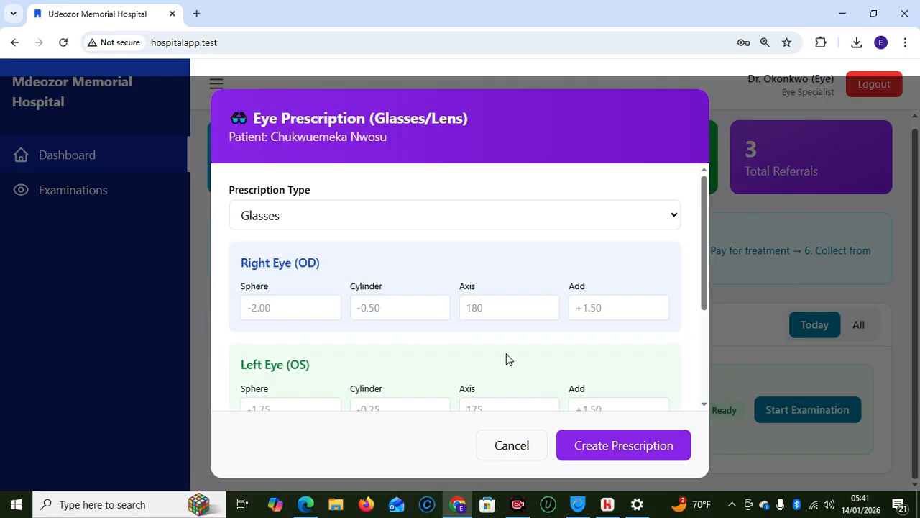
{"action": "mouse_move", "coordinate": [704, 290]}
{"action": "left_mouse_down"}
{"action": "mouse_move", "coordinate": [704, 322]}
{"action": "mouse_move", "coordinate": [703, 281]}
{"action": "left_mouse_up"}
{"action": "left_click", "coordinate": [632, 207]}
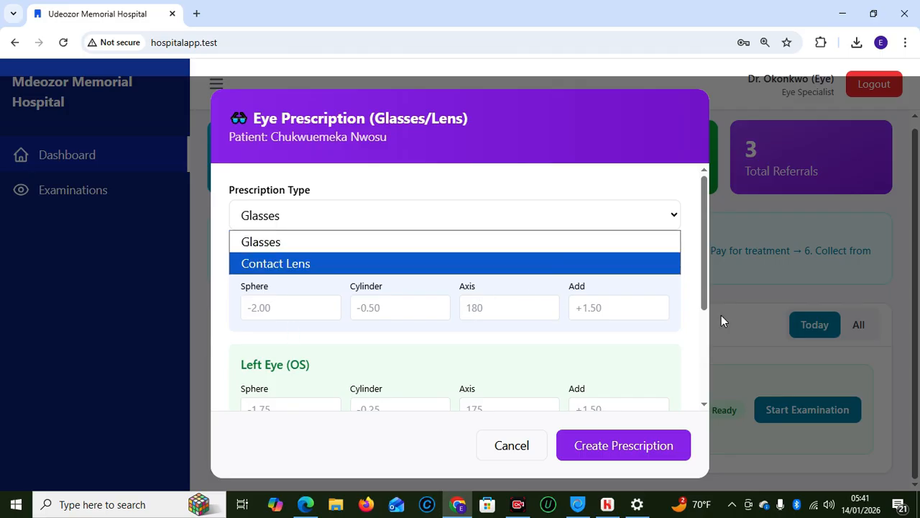
{"action": "left_click_drag", "start_coordinate": [707, 288], "coordinate": [705, 405]}
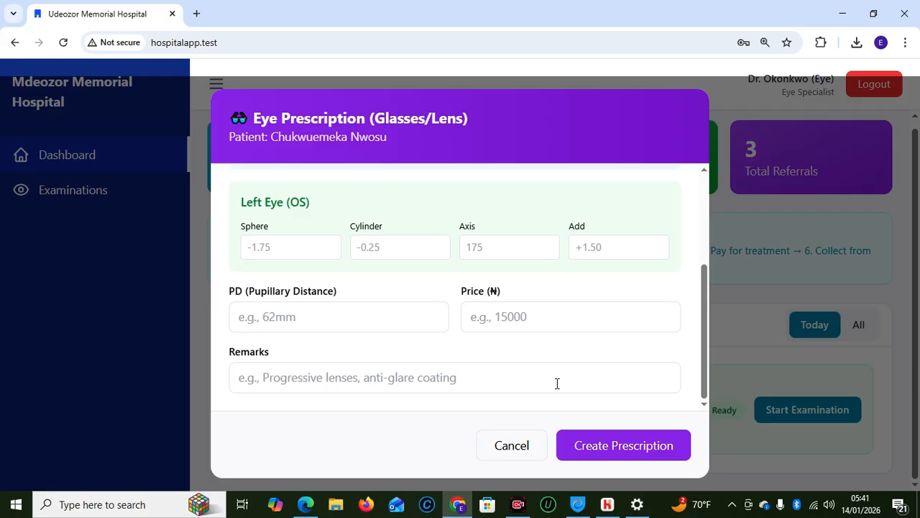
{"action": "left_click", "coordinate": [519, 450]}
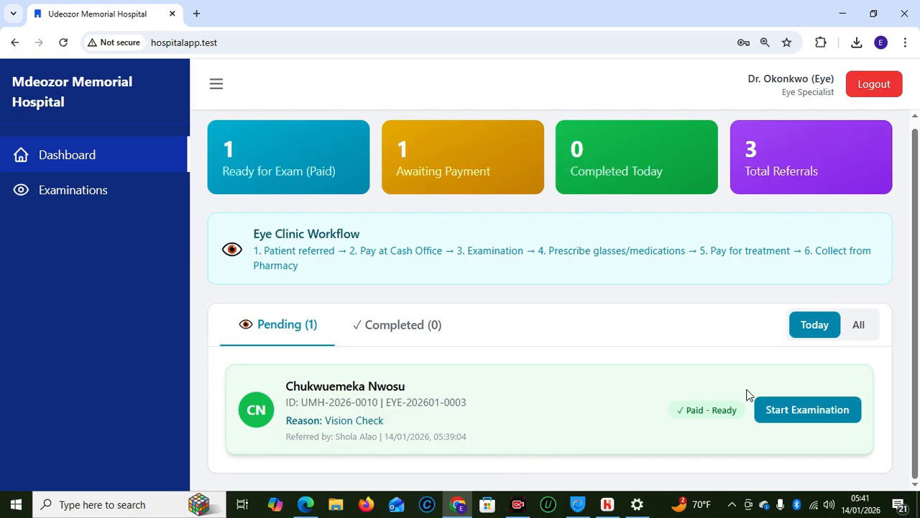
{"action": "left_click", "coordinate": [76, 198]}
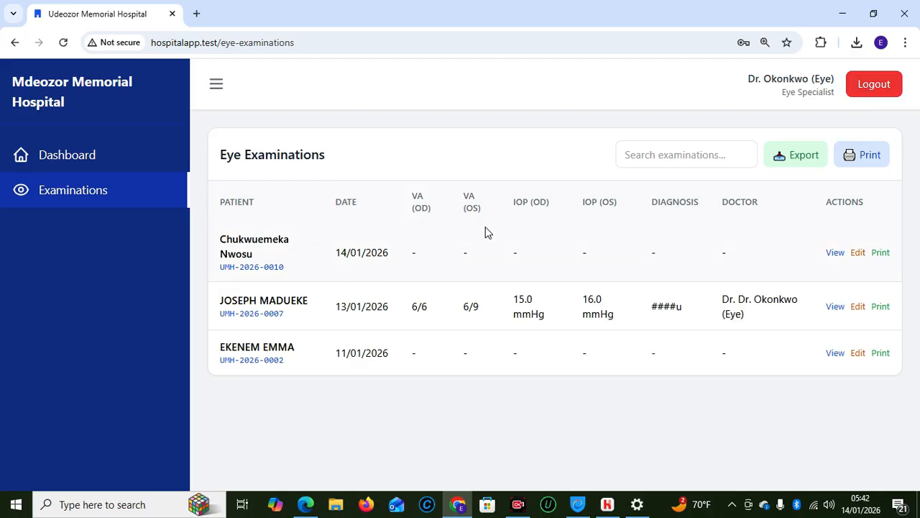
Open the first patient's printable Eye Examination Report, skip printing, then close the report tab
{"action": "left_click", "coordinate": [876, 255]}
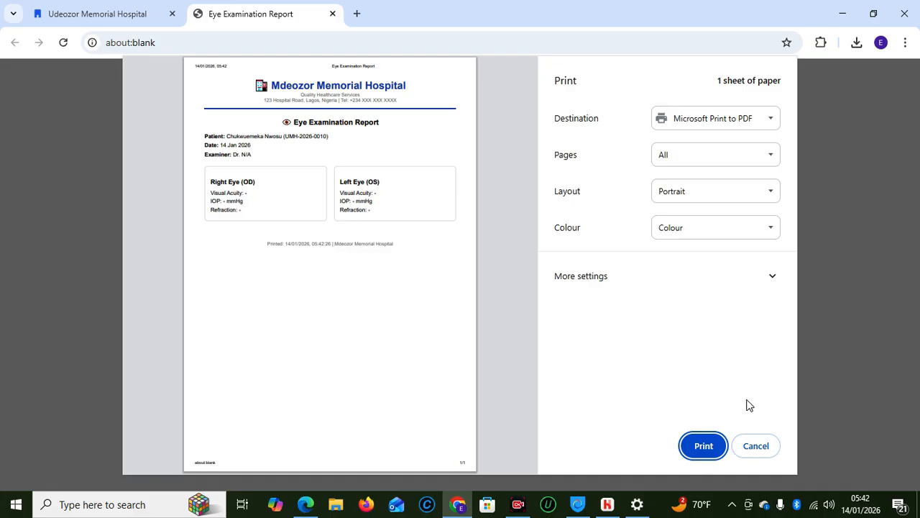
{"action": "left_click", "coordinate": [755, 446]}
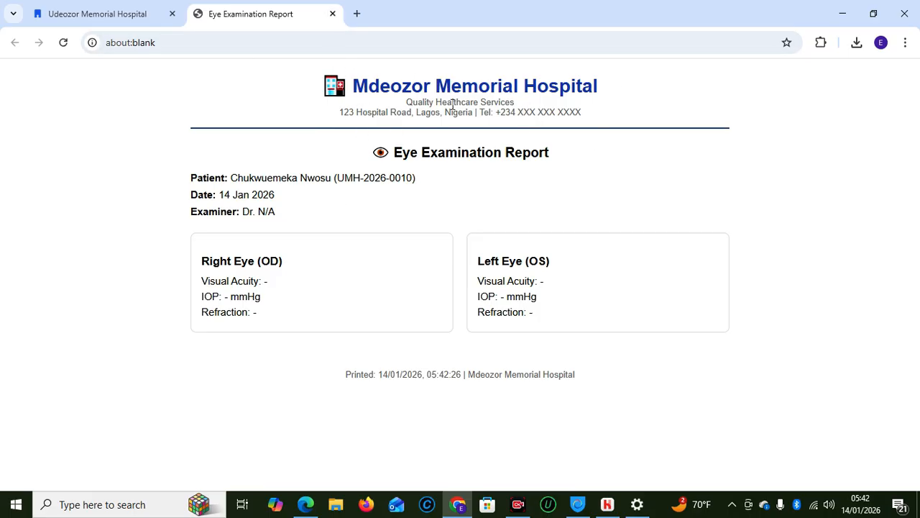
{"action": "left_click", "coordinate": [332, 14]}
Leave the eye specialist account and sign in as admin with the saved login
{"action": "left_click", "coordinate": [870, 90]}
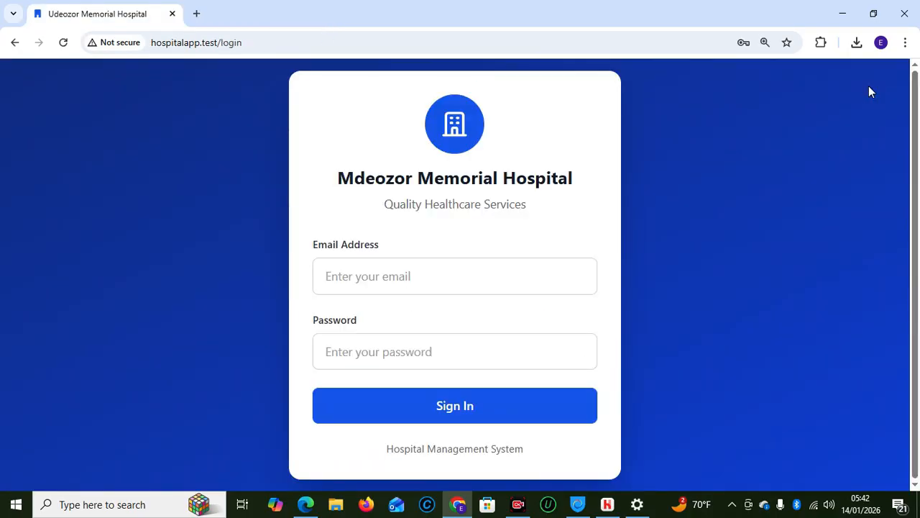
{"action": "left_click", "coordinate": [472, 267]}
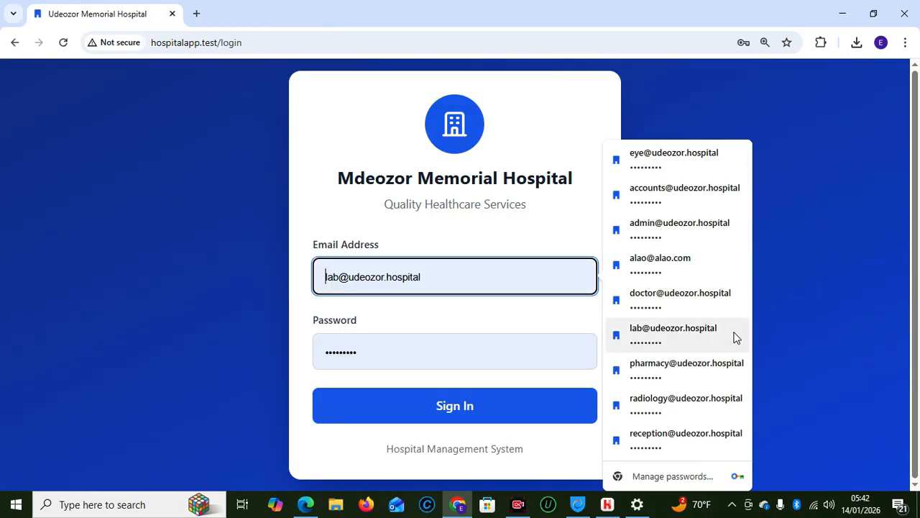
{"action": "left_click", "coordinate": [660, 234]}
{"action": "left_click", "coordinate": [436, 400]}
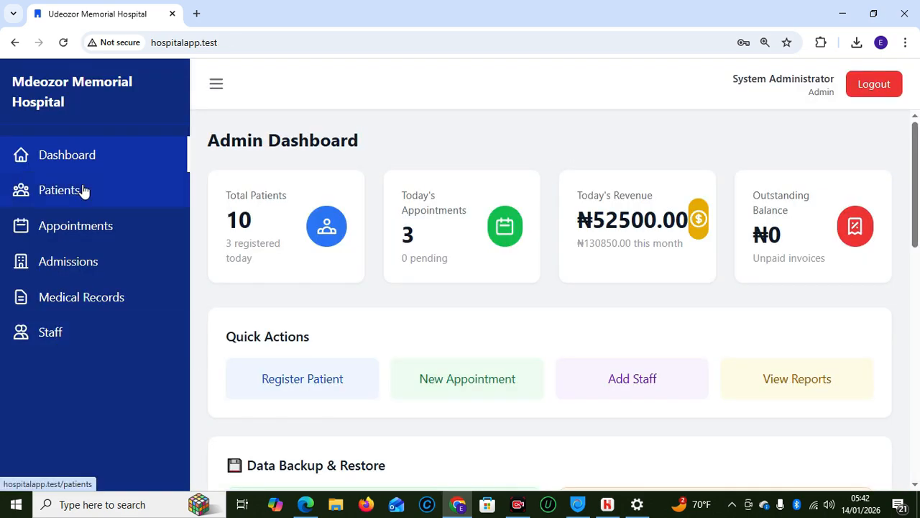
{"action": "scroll", "coordinate": [915, 261], "scroll_direction": "down", "scroll_amount": 6}
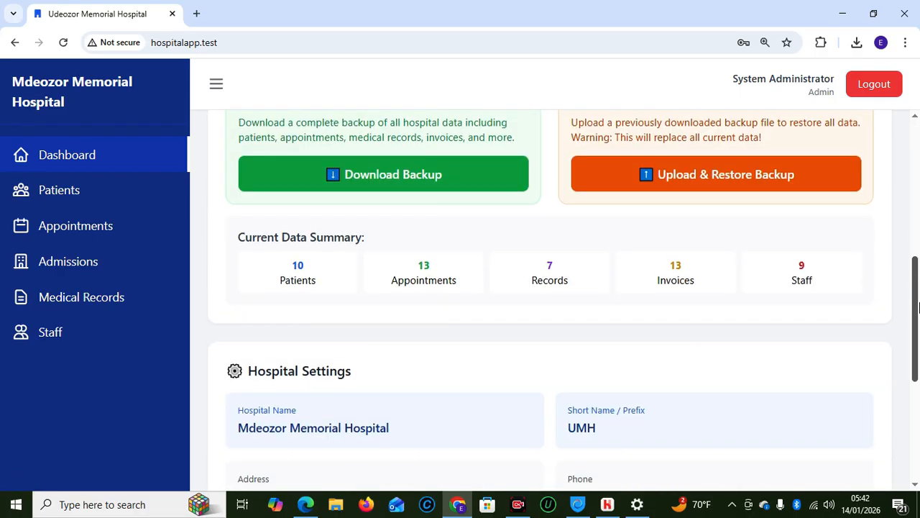
{"action": "scroll", "coordinate": [918, 281], "scroll_direction": "up", "scroll_amount": 1}
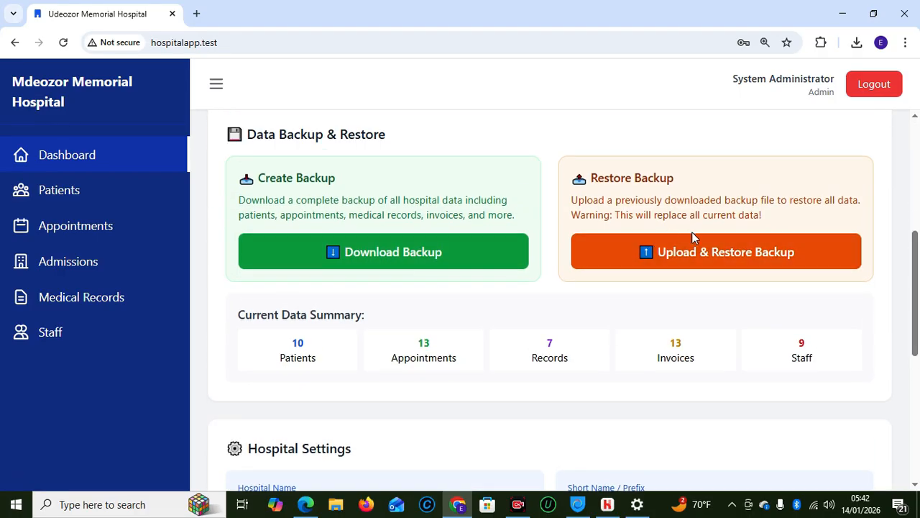
{"action": "scroll", "coordinate": [918, 287], "scroll_direction": "down", "scroll_amount": 3}
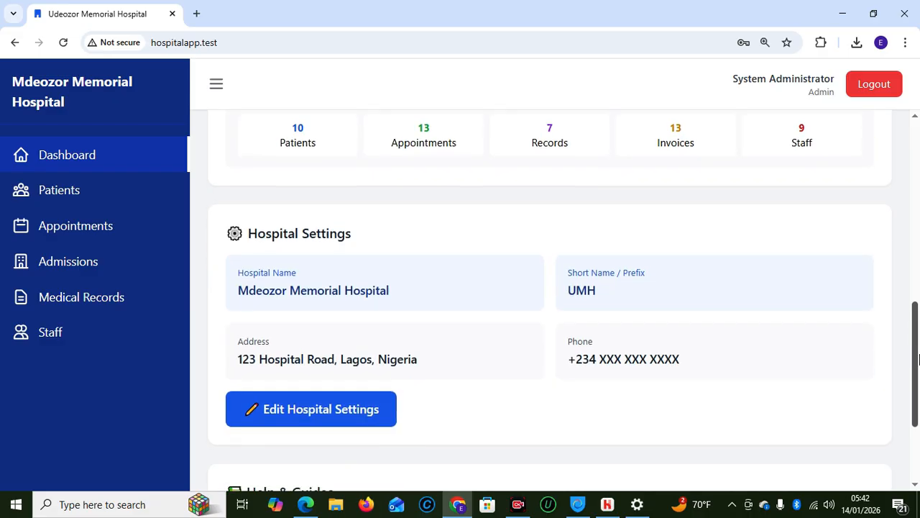
Rename the hospital to 'Rdeozor Memorial Hospital', shorten the phone number, and save the settings
{"action": "left_click", "coordinate": [311, 388]}
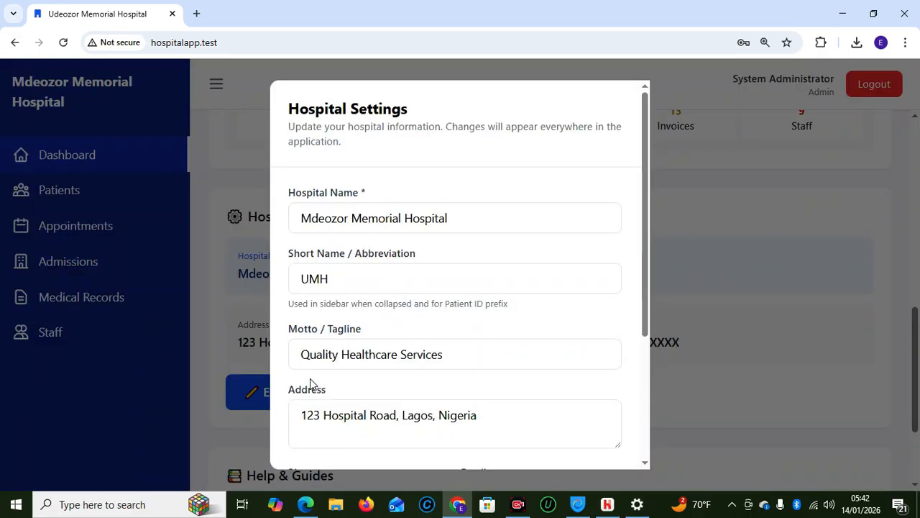
{"action": "left_click", "coordinate": [311, 218]}
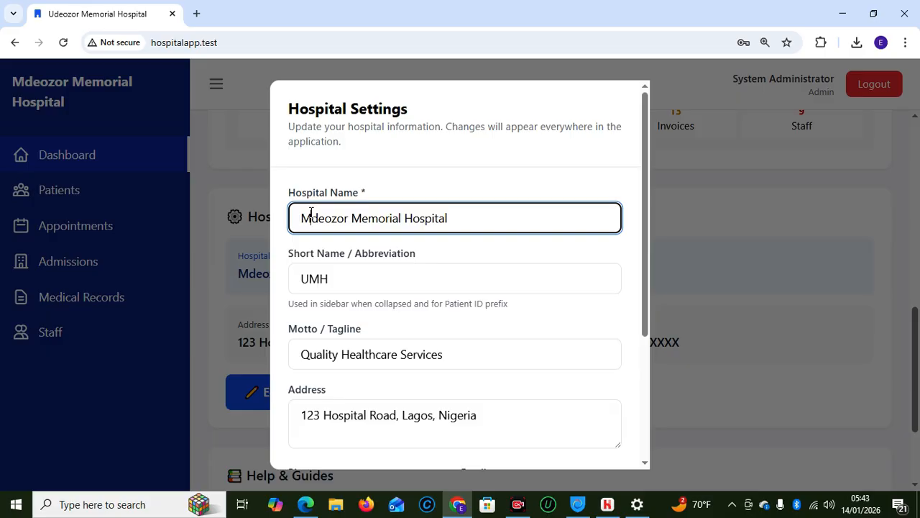
{"action": "key", "text": "BackSpace"}
{"action": "type", "text": "R"}
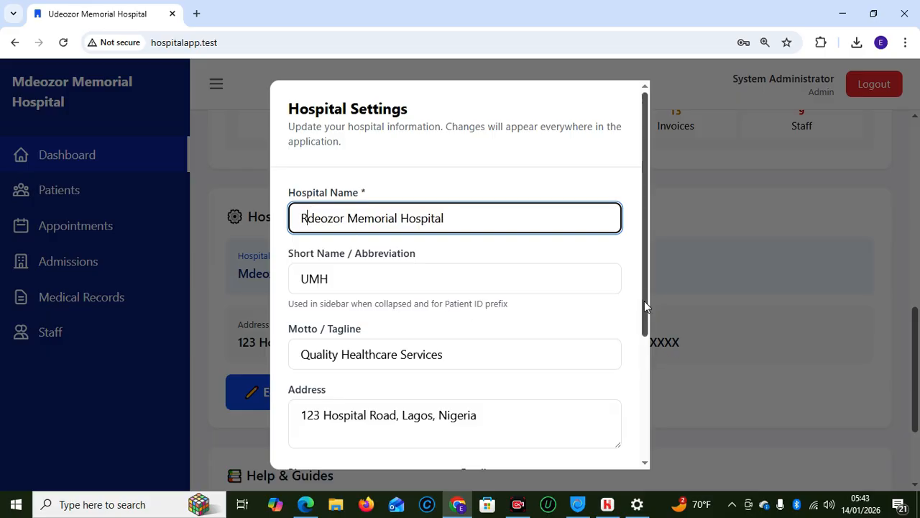
{"action": "left_click_drag", "start_coordinate": [645, 309], "coordinate": [654, 430]}
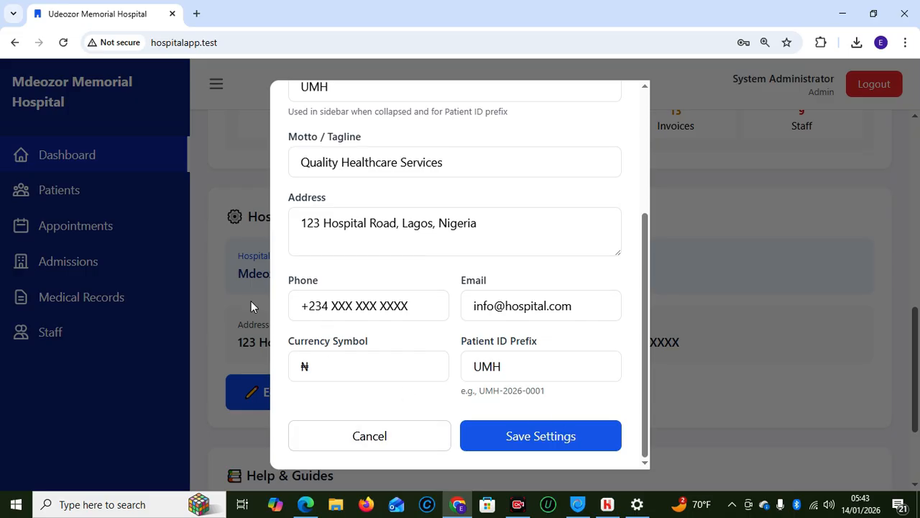
{"action": "left_click", "coordinate": [415, 302]}
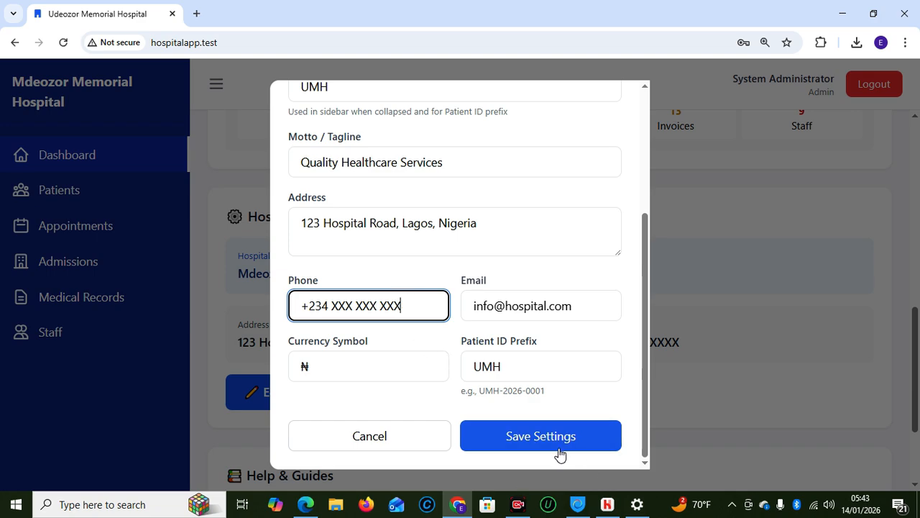
{"action": "left_click", "coordinate": [550, 443]}
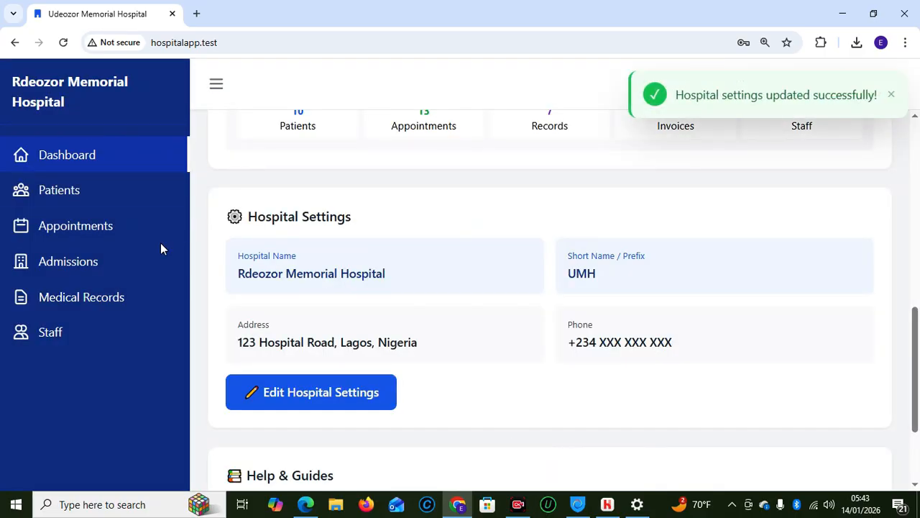
Reload the Edge reception dashboard to confirm the Rdeozor name, then return to the Chrome admin window
{"action": "mouse_move", "coordinate": [306, 504]}
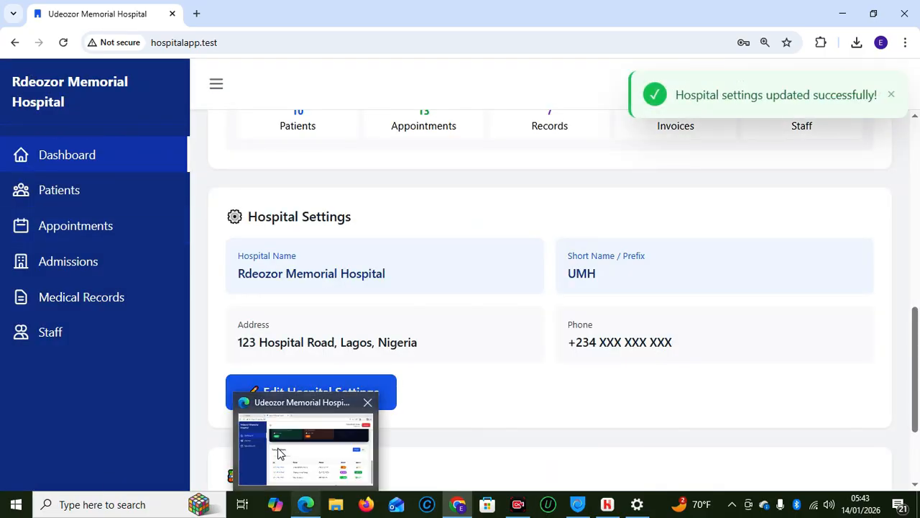
{"action": "left_click", "coordinate": [306, 445]}
{"action": "left_click", "coordinate": [37, 41]}
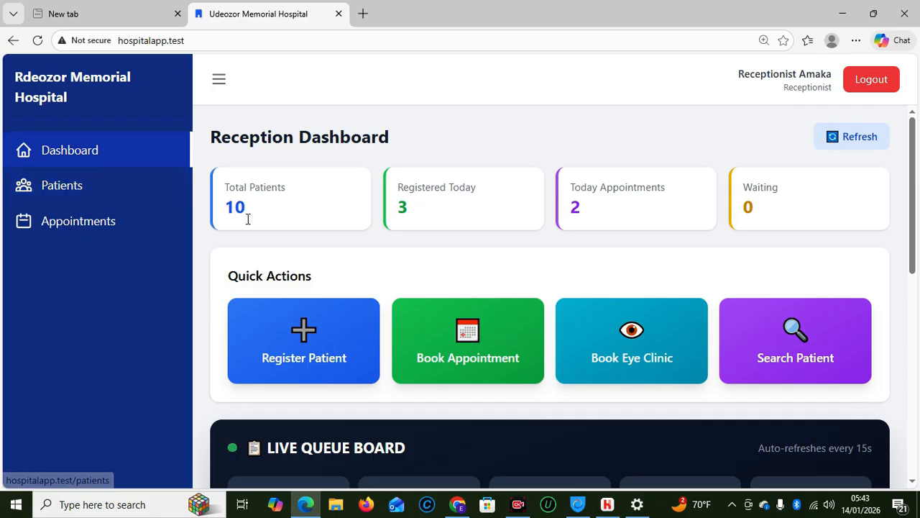
{"action": "mouse_move", "coordinate": [468, 509]}
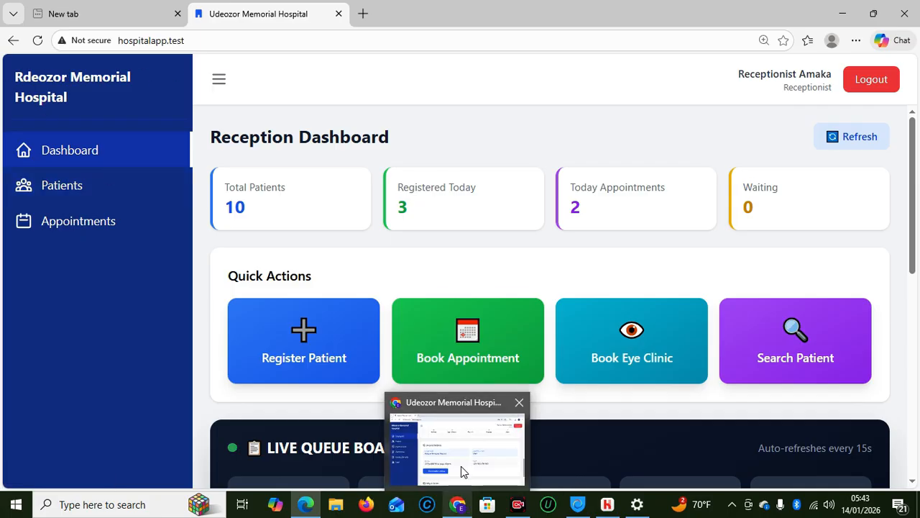
{"action": "left_click", "coordinate": [460, 466]}
{"action": "left_click_drag", "start_coordinate": [917, 332], "coordinate": [917, 422]}
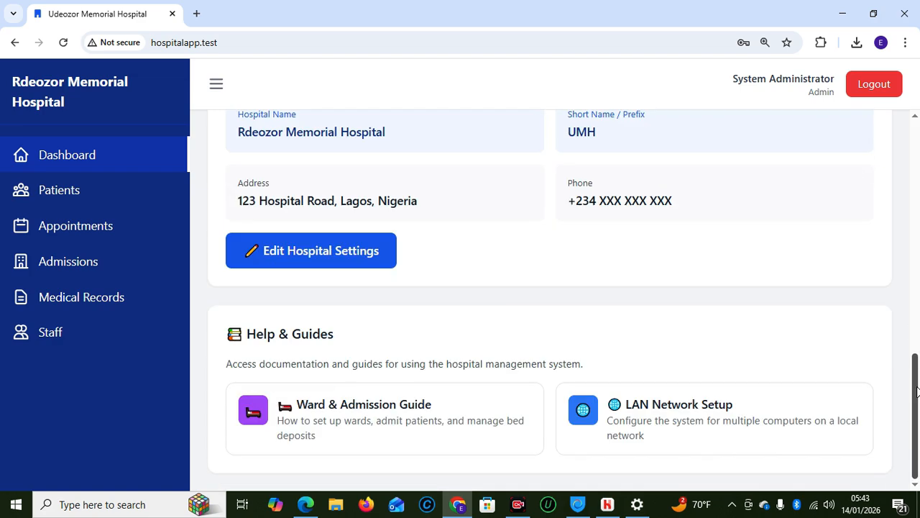
{"action": "left_click", "coordinate": [377, 422]}
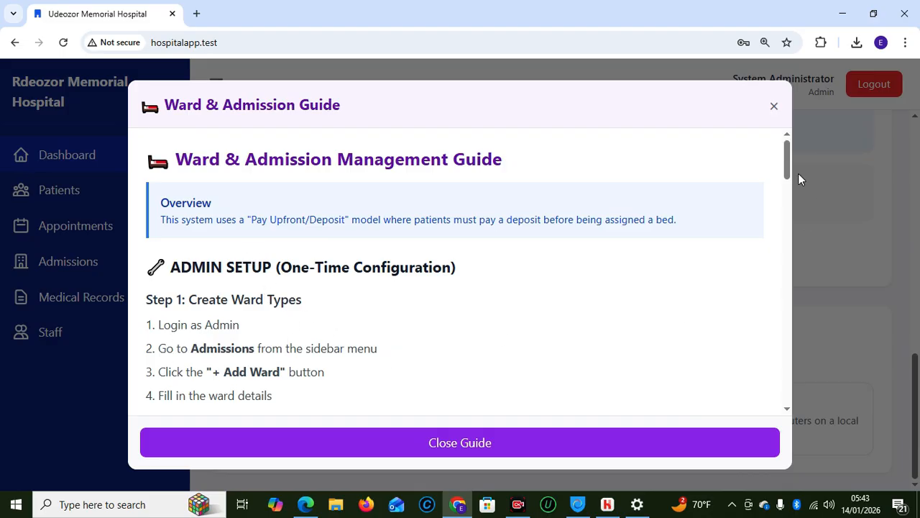
{"action": "left_click_drag", "start_coordinate": [795, 170], "coordinate": [794, 191]}
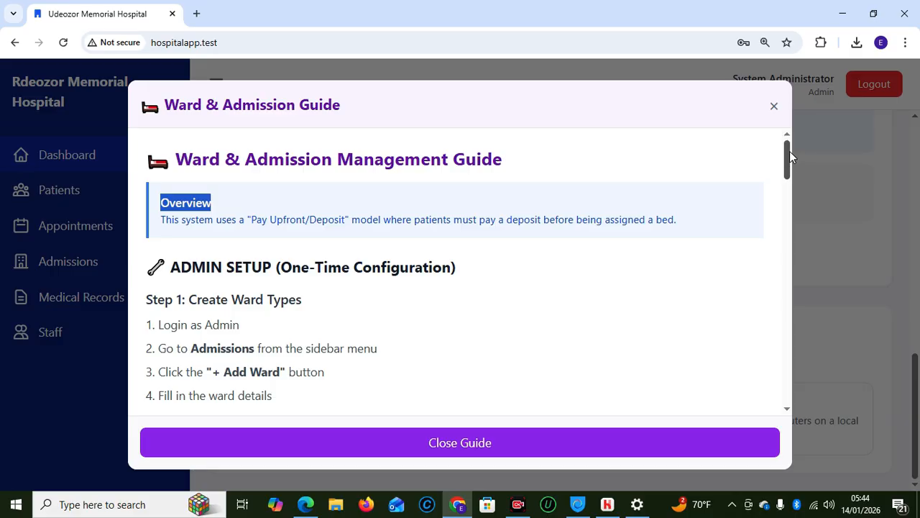
{"action": "scroll", "coordinate": [789, 156], "scroll_direction": "down", "scroll_amount": 2}
{"action": "scroll", "coordinate": [789, 157], "scroll_direction": "up", "scroll_amount": 2}
{"action": "left_click_drag", "start_coordinate": [789, 155], "coordinate": [788, 233]}
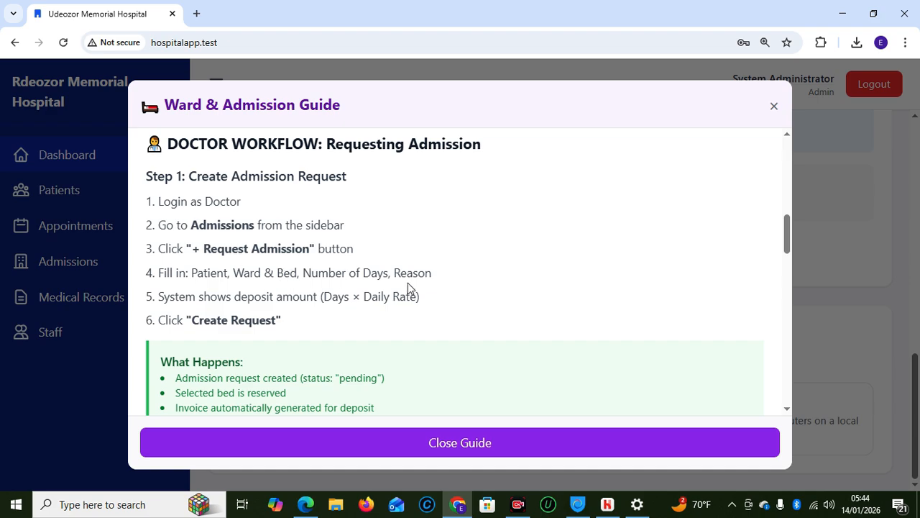
{"action": "left_click_drag", "start_coordinate": [788, 248], "coordinate": [780, 322]}
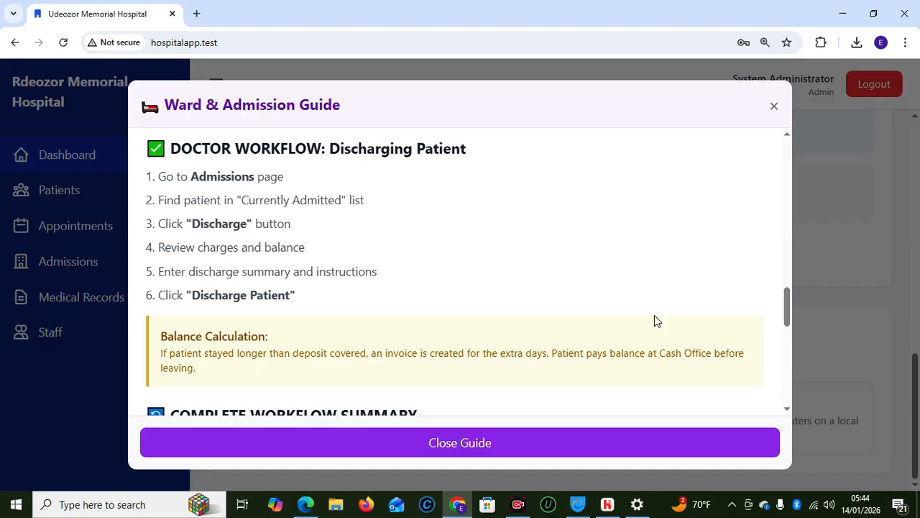
{"action": "left_click_drag", "start_coordinate": [785, 322], "coordinate": [754, 119]}
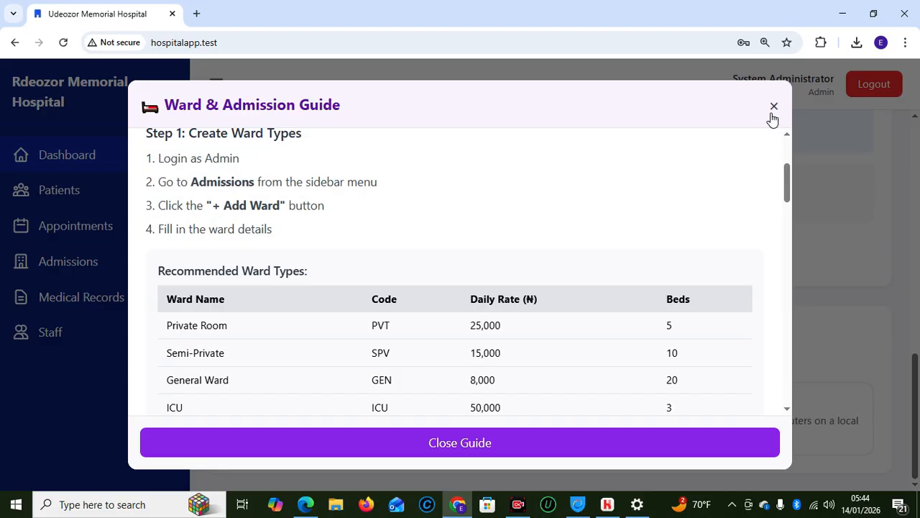
{"action": "left_click", "coordinate": [773, 113]}
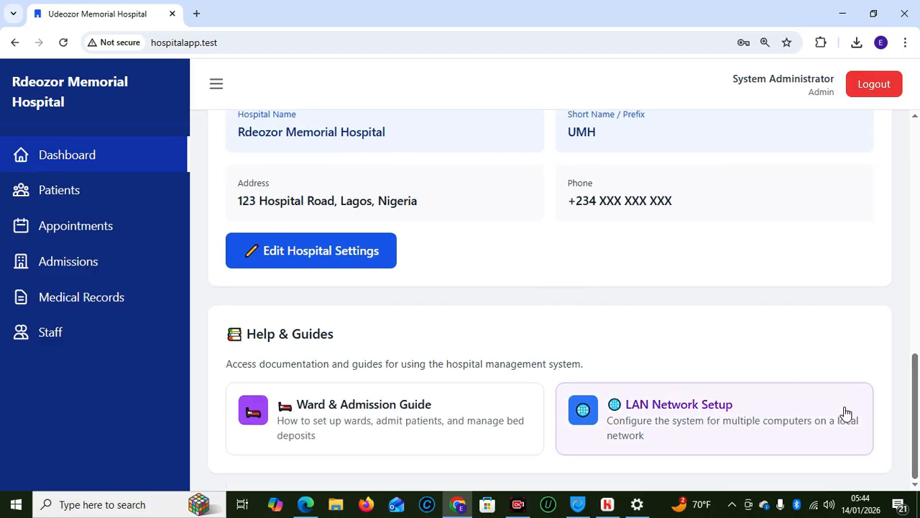
{"action": "left_click_drag", "start_coordinate": [917, 415], "coordinate": [903, 176]}
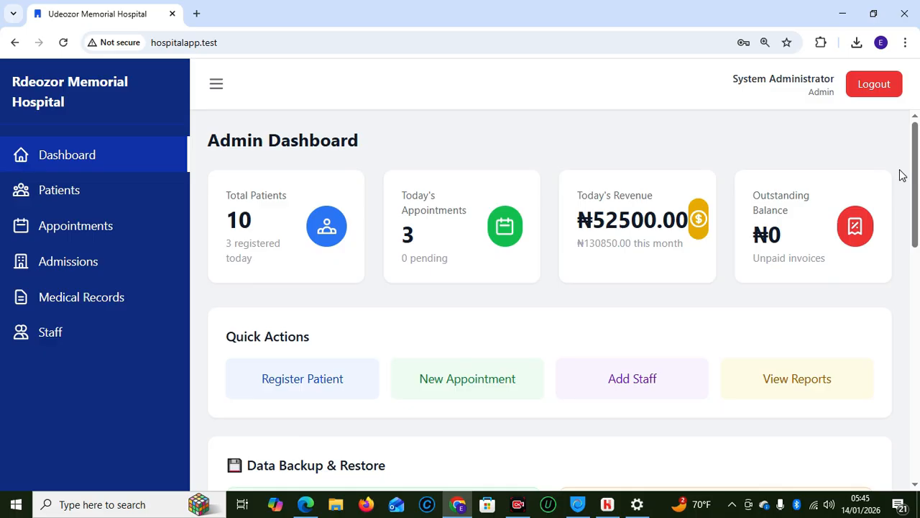
Log out of admin and sign in with the saved radiology login
{"action": "left_click", "coordinate": [873, 84]}
{"action": "left_click", "coordinate": [396, 283]}
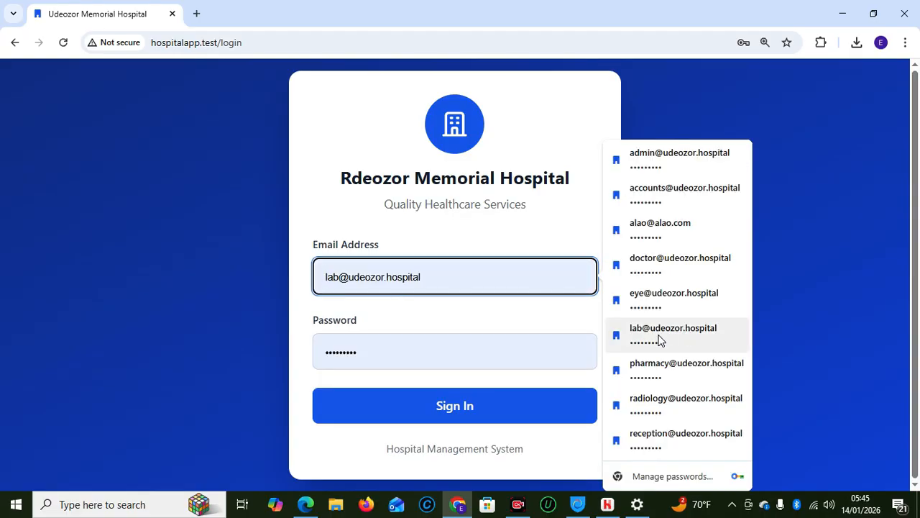
{"action": "left_click", "coordinate": [685, 405]}
{"action": "left_click", "coordinate": [464, 410]}
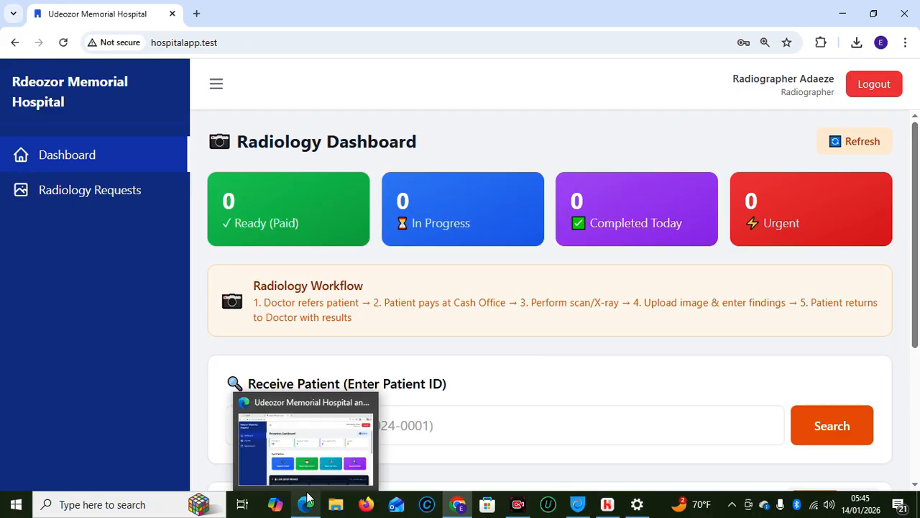
{"action": "left_click", "coordinate": [423, 427]}
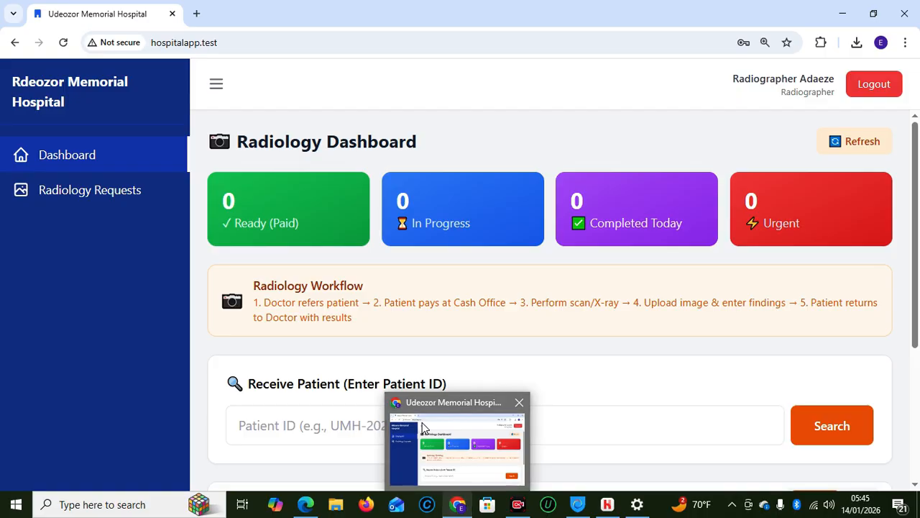
Switch from the radiology account to the saved doctor login
{"action": "left_click", "coordinate": [870, 85]}
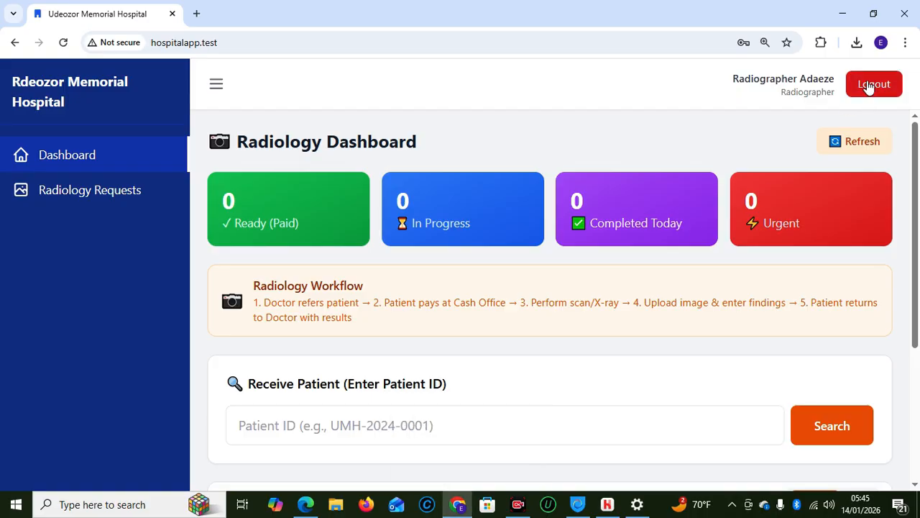
{"action": "left_click", "coordinate": [390, 268]}
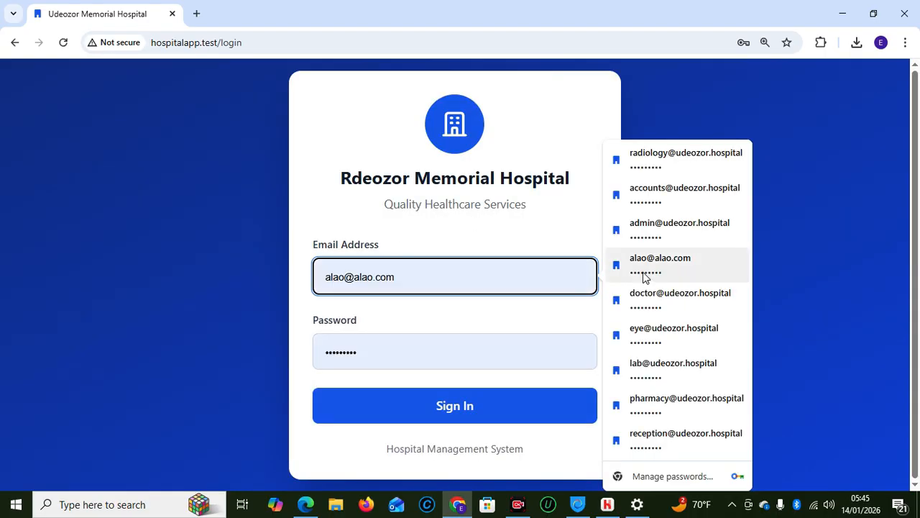
{"action": "left_click", "coordinate": [654, 293]}
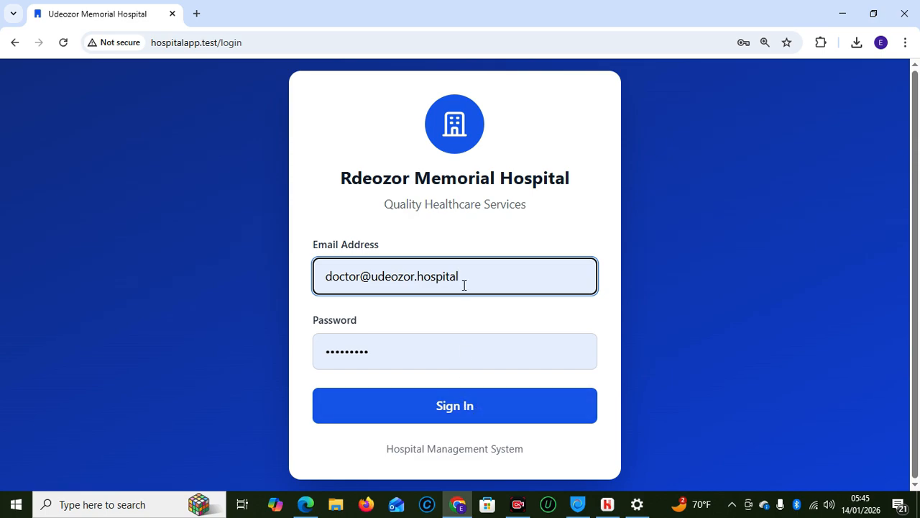
{"action": "left_click", "coordinate": [463, 396]}
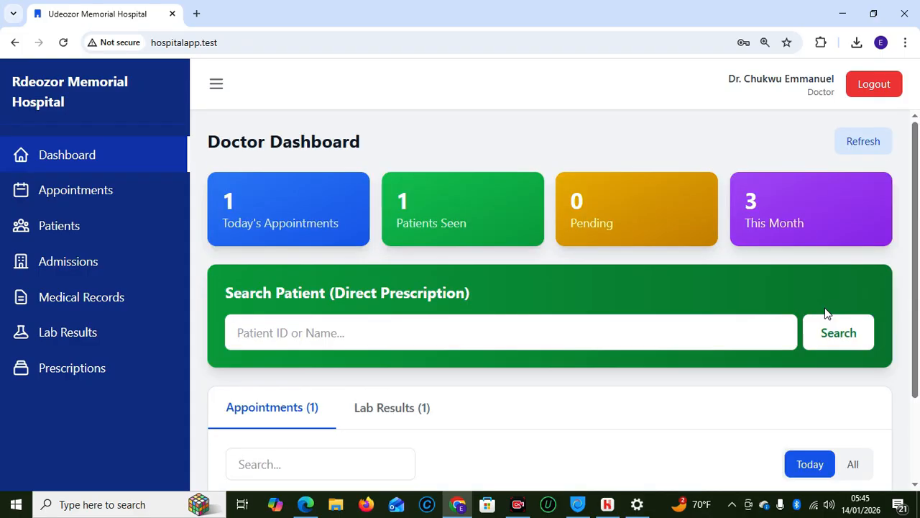
Find the patient by pasted ID and start a radiology request
{"action": "mouse_move", "coordinate": [909, 248]}
{"action": "left_mouse_down"}
{"action": "mouse_move", "coordinate": [919, 367]}
{"action": "mouse_move", "coordinate": [910, 241]}
{"action": "left_mouse_up"}
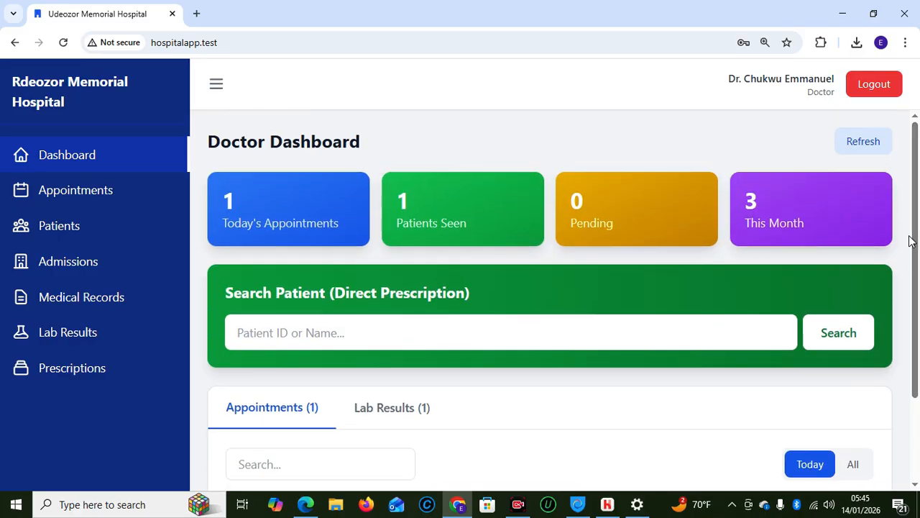
{"action": "left_click", "coordinate": [543, 323]}
{"action": "type", "text": "UMH-2026-0010"}
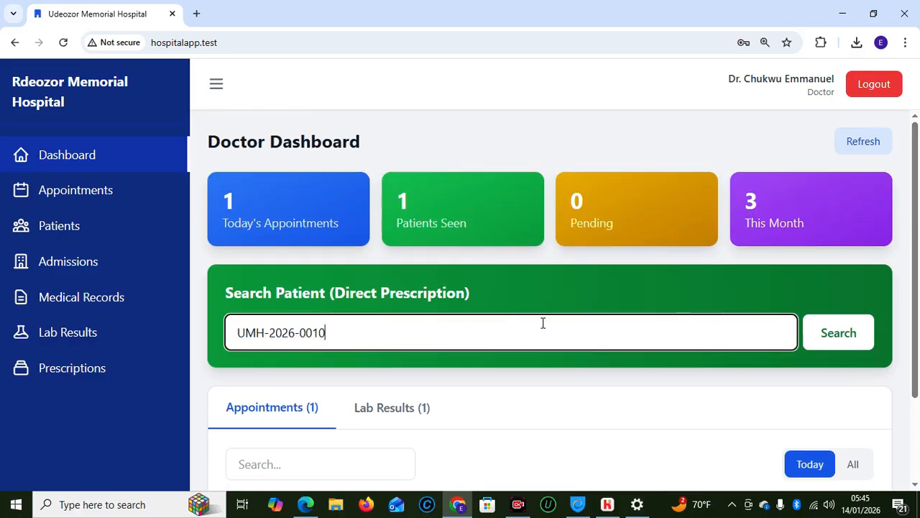
{"action": "left_click", "coordinate": [818, 331]}
{"action": "mouse_move", "coordinate": [910, 313]}
{"action": "left_mouse_down"}
{"action": "mouse_move", "coordinate": [912, 386]}
{"action": "mouse_move", "coordinate": [908, 322]}
{"action": "left_mouse_up"}
{"action": "scroll", "coordinate": [916, 330], "scroll_direction": "down", "scroll_amount": 2}
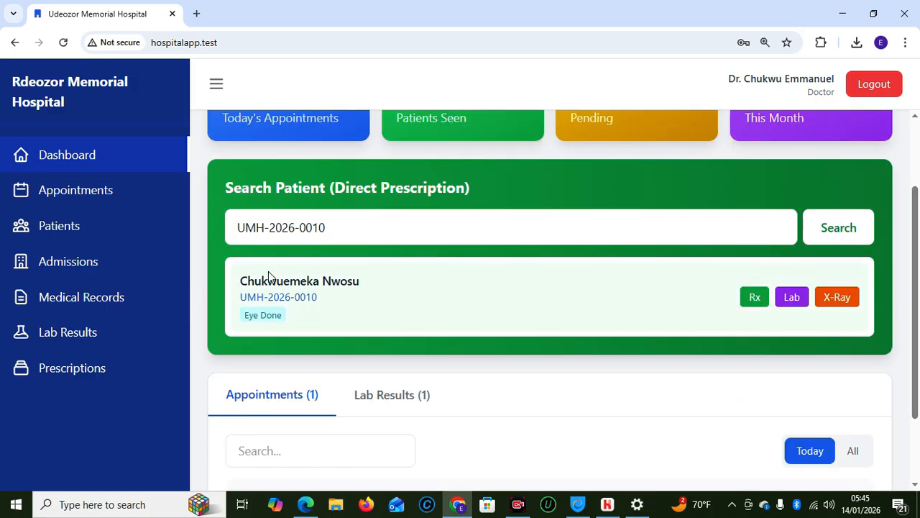
{"action": "left_click", "coordinate": [840, 300]}
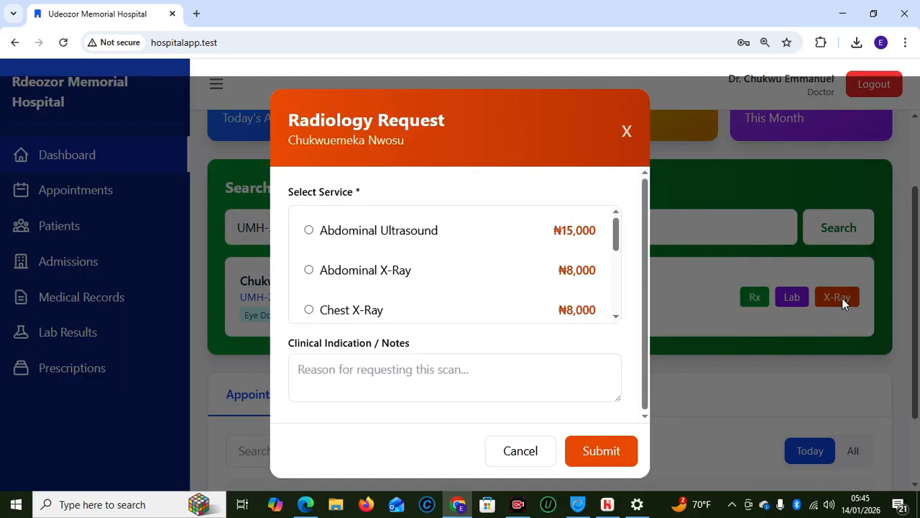
Request an Abdominal Ultrasound with clinical indication 'RETETYEYE' and confirm sending to radiology
{"action": "left_click", "coordinate": [309, 231]}
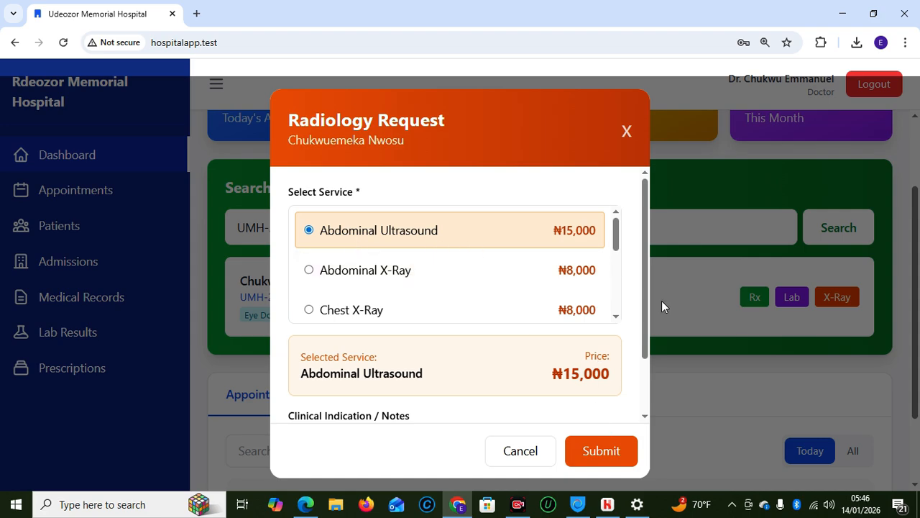
{"action": "left_click", "coordinate": [614, 453]}
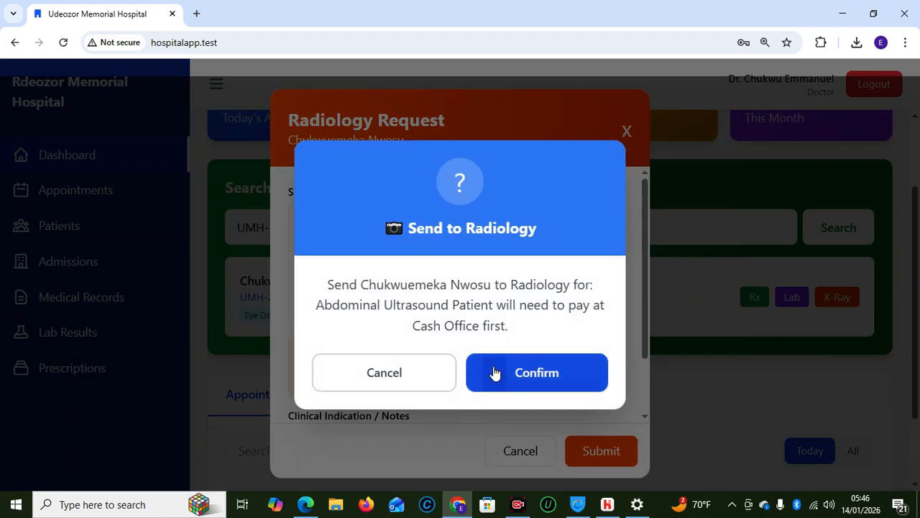
{"action": "left_click", "coordinate": [499, 373]}
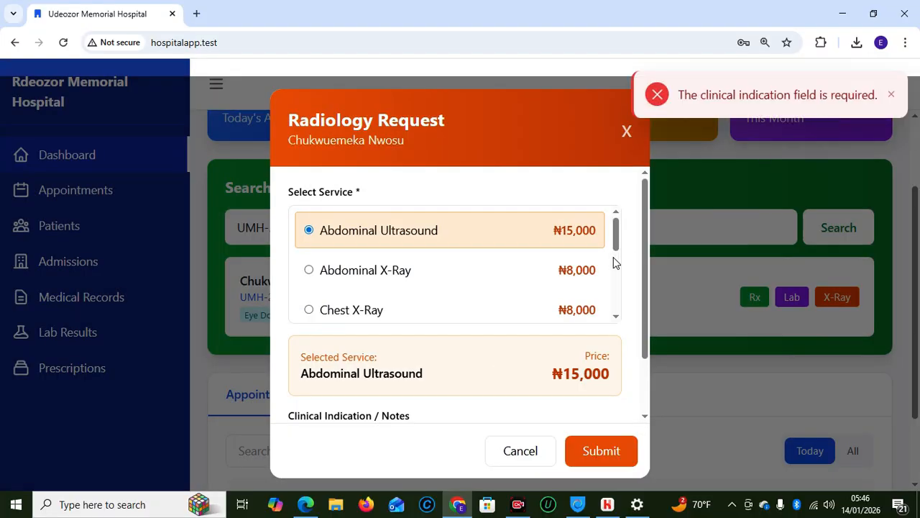
{"action": "left_click_drag", "start_coordinate": [646, 281], "coordinate": [646, 335]}
{"action": "left_click", "coordinate": [410, 382]}
{"action": "type", "text": "RETETYEYE"}
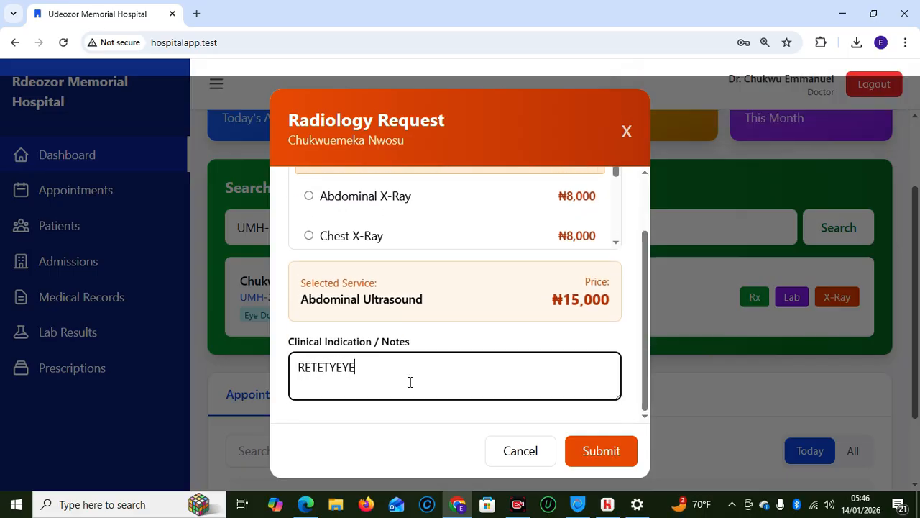
{"action": "left_click", "coordinate": [588, 452]}
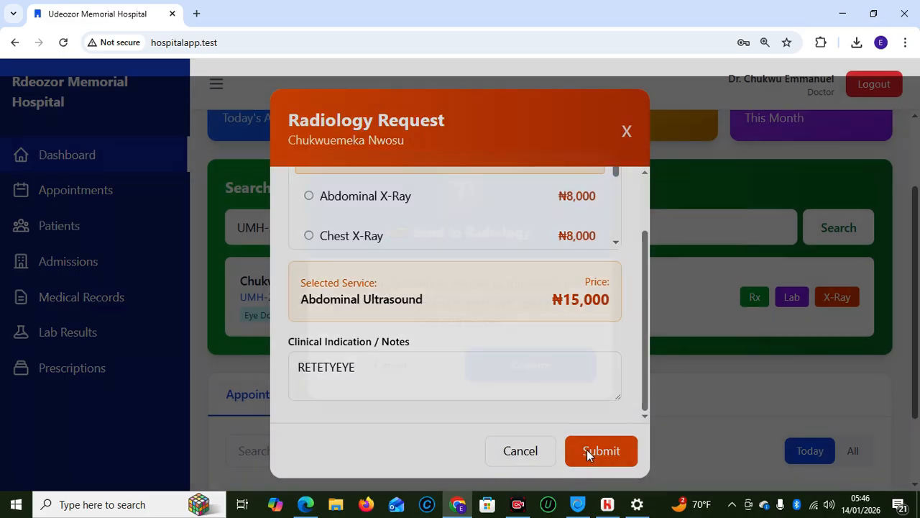
{"action": "left_click", "coordinate": [522, 375]}
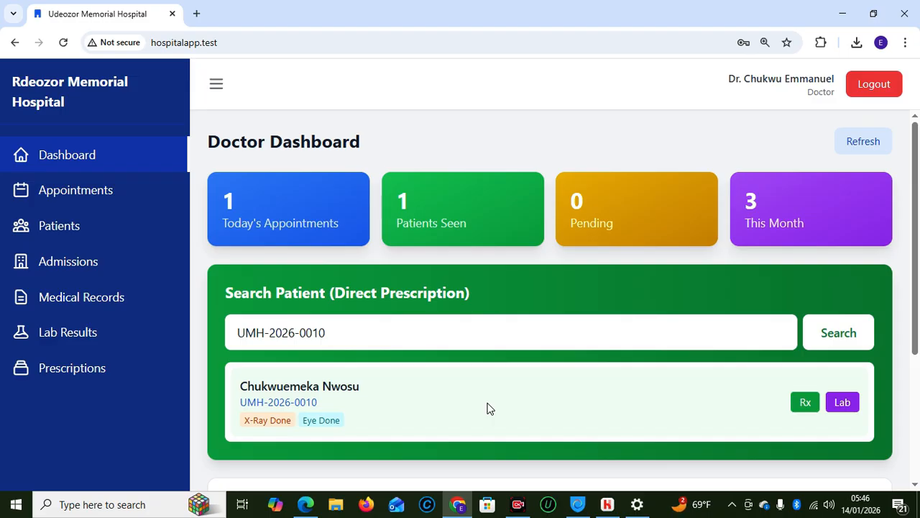
Log out of the doctor account and sign in with the saved accounts office login
{"action": "left_click", "coordinate": [865, 84]}
{"action": "left_click", "coordinate": [366, 273]}
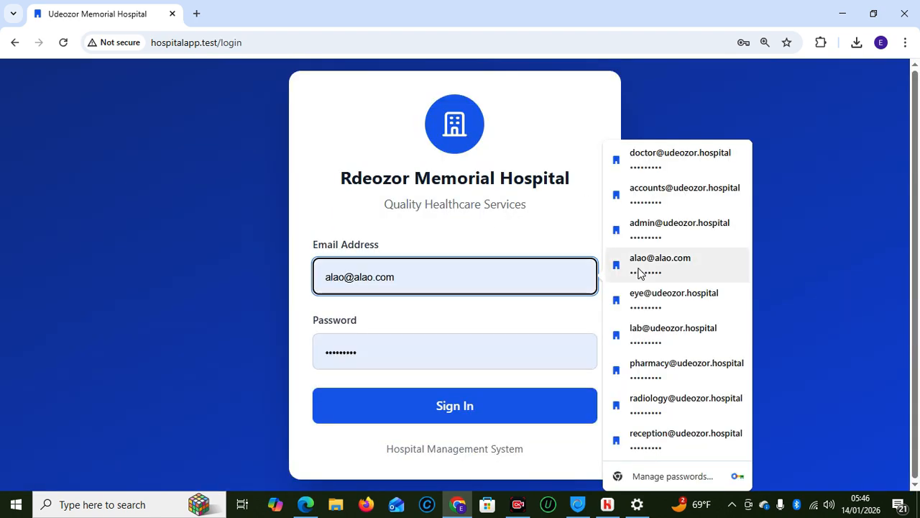
{"action": "left_click", "coordinate": [640, 195]}
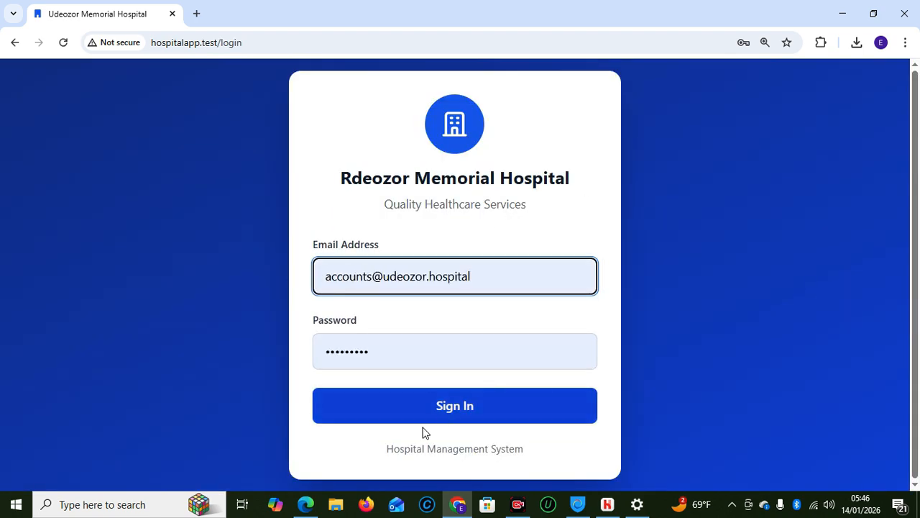
{"action": "left_click", "coordinate": [424, 419]}
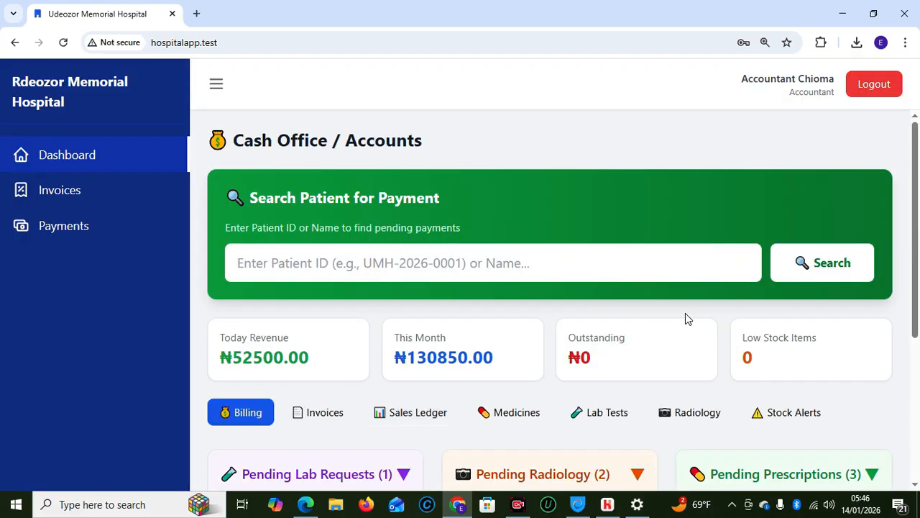
Look up the patient's ID, invoice the ₦15,000 Abdominal Ultrasound, and record its payment
{"action": "left_click", "coordinate": [532, 264]}
{"action": "type", "text": "UMH-2026-0010"}
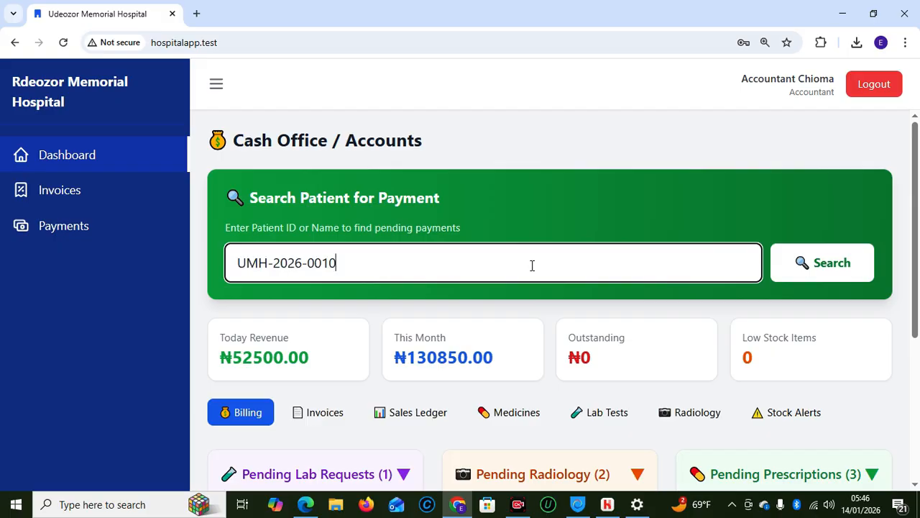
{"action": "left_click", "coordinate": [822, 267]}
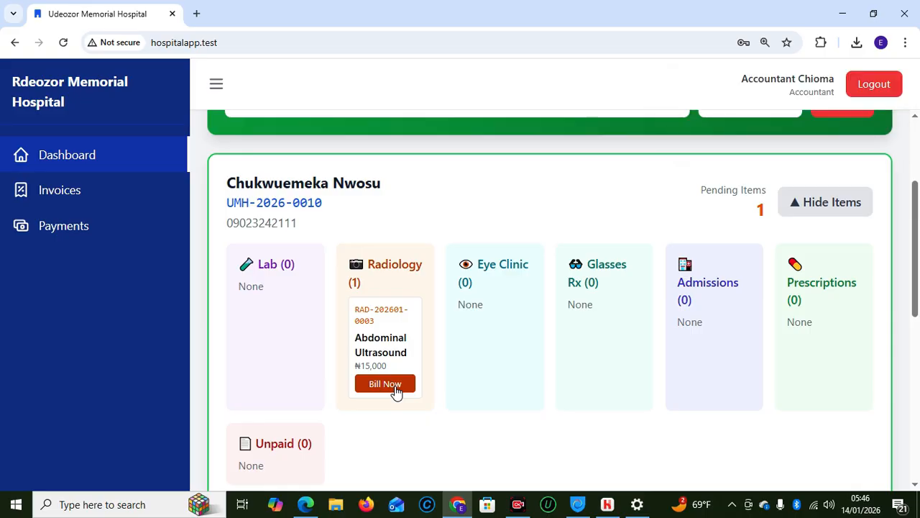
{"action": "left_click", "coordinate": [395, 392]}
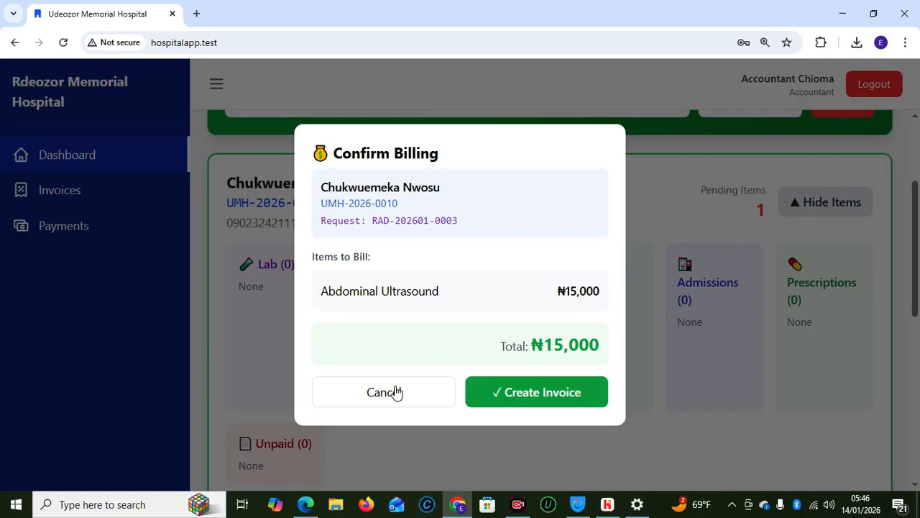
{"action": "left_click", "coordinate": [527, 401]}
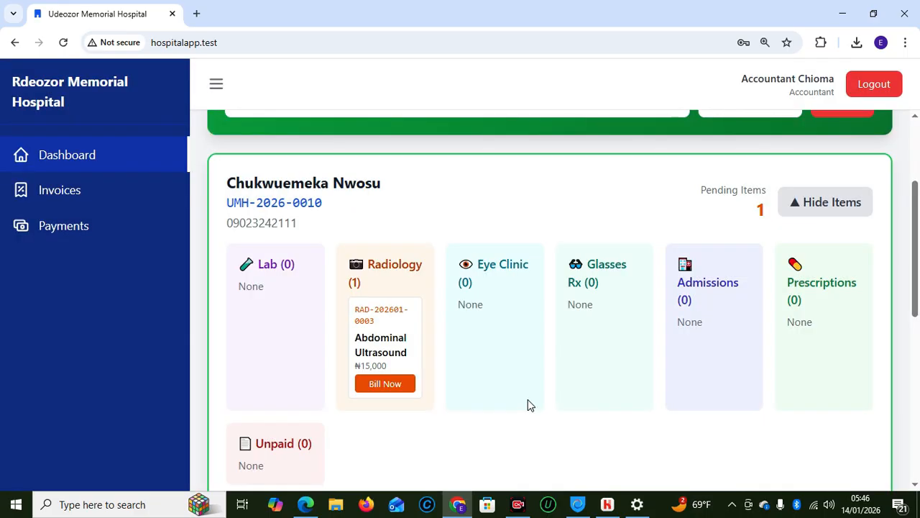
{"action": "left_click", "coordinate": [528, 381]}
Log out of the accountant account and sign in with the saved radiology login
{"action": "left_click", "coordinate": [875, 86]}
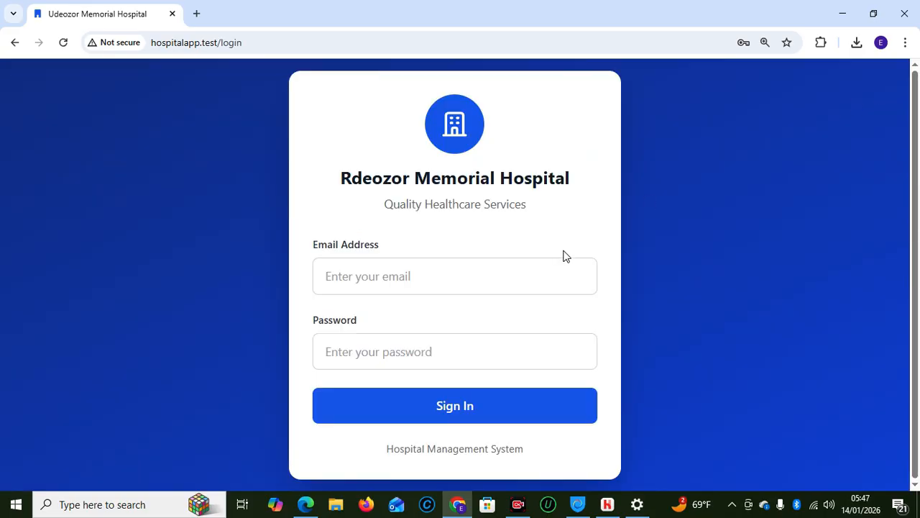
{"action": "left_click", "coordinate": [492, 259]}
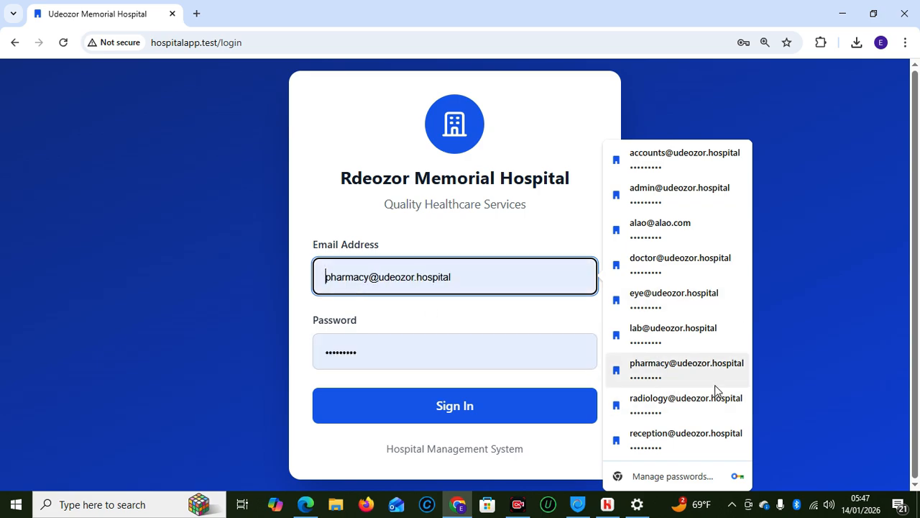
{"action": "left_click", "coordinate": [654, 401]}
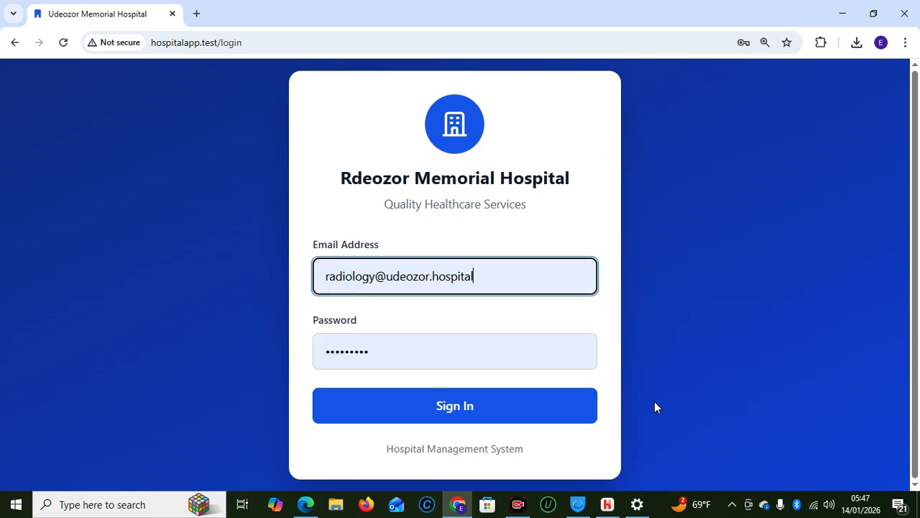
{"action": "left_click", "coordinate": [445, 415]}
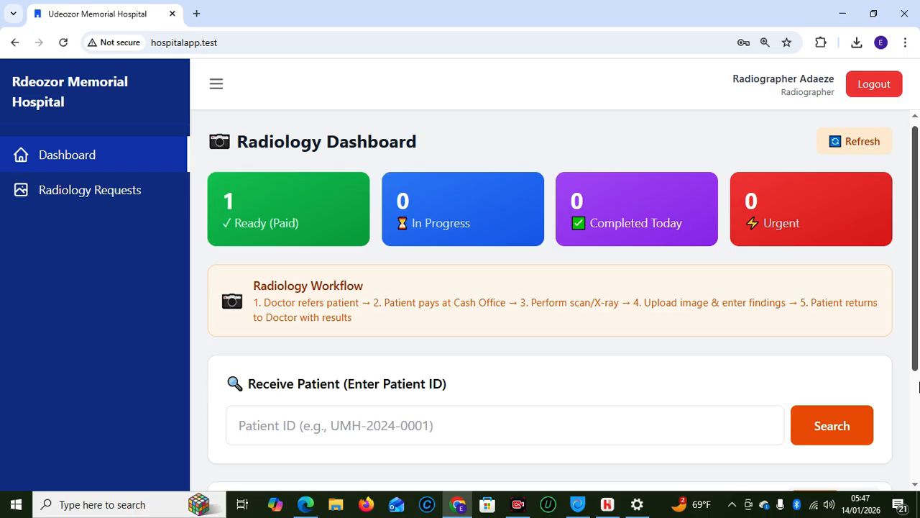
Search the pasted patient ID under Receive Patient to find the paid ultrasound
{"action": "scroll", "coordinate": [917, 370], "scroll_direction": "down", "scroll_amount": 2}
{"action": "left_click", "coordinate": [299, 287]}
{"action": "type", "text": "UMH-2026-0010"}
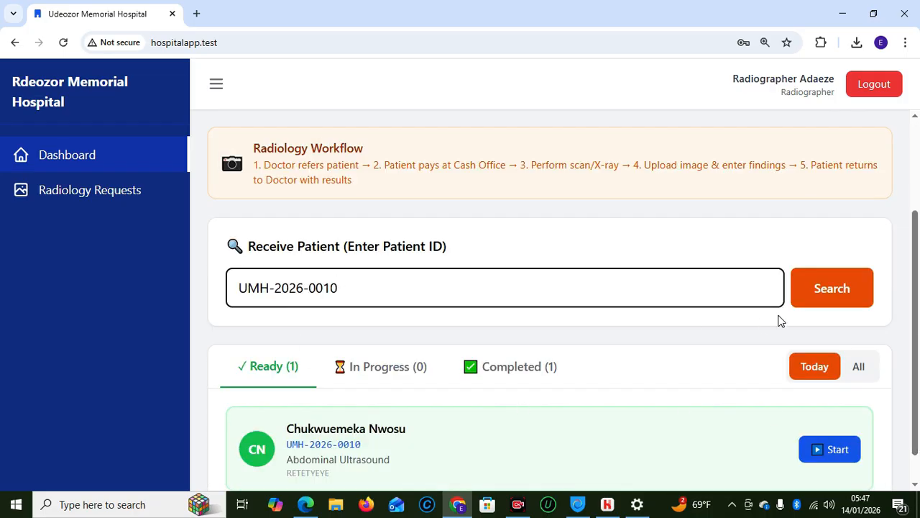
{"action": "left_click", "coordinate": [861, 289]}
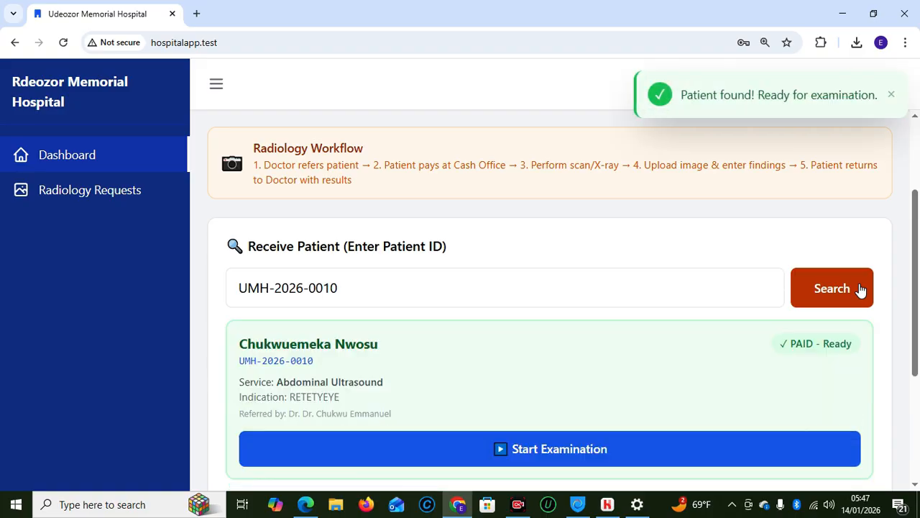
{"action": "scroll", "coordinate": [823, 286], "scroll_direction": "down", "scroll_amount": 2}
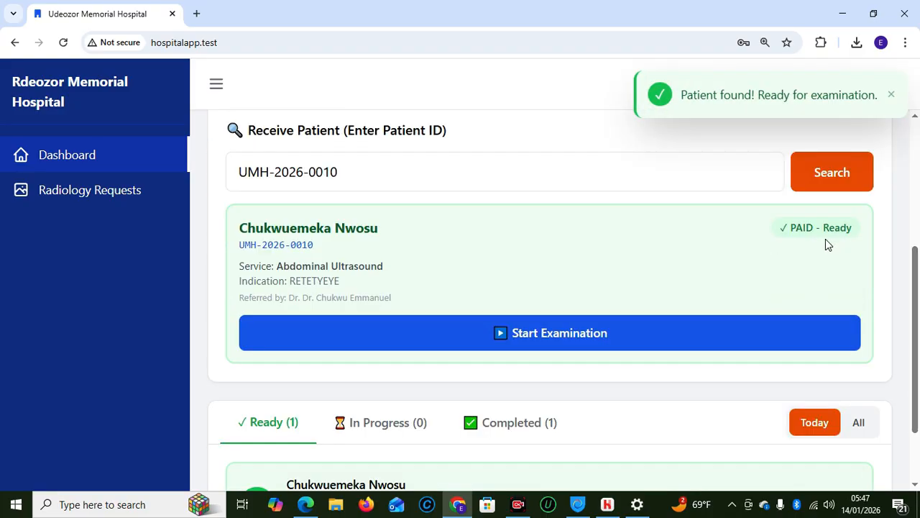
Start the ultrasound exam and enter findings 'RWTWTWY' and conclusion 'RWRWTWTY'
{"action": "left_click", "coordinate": [565, 345]}
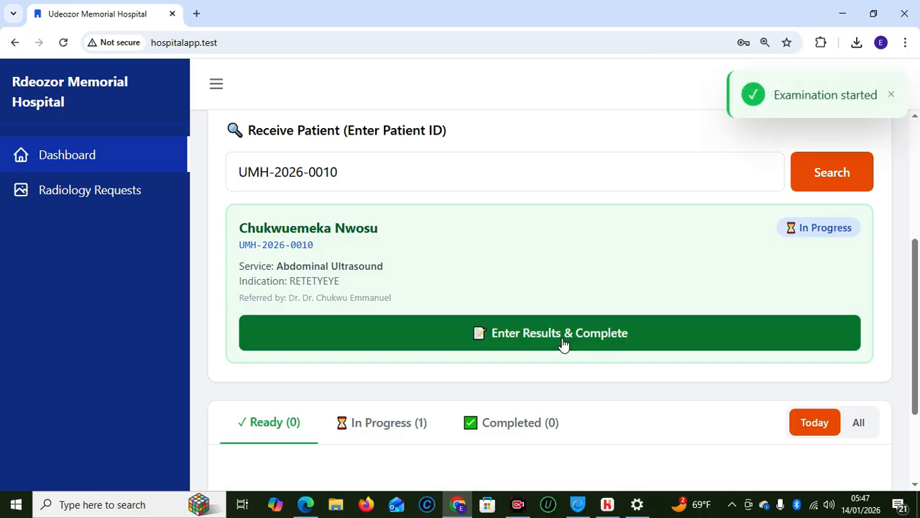
{"action": "left_click", "coordinate": [565, 344]}
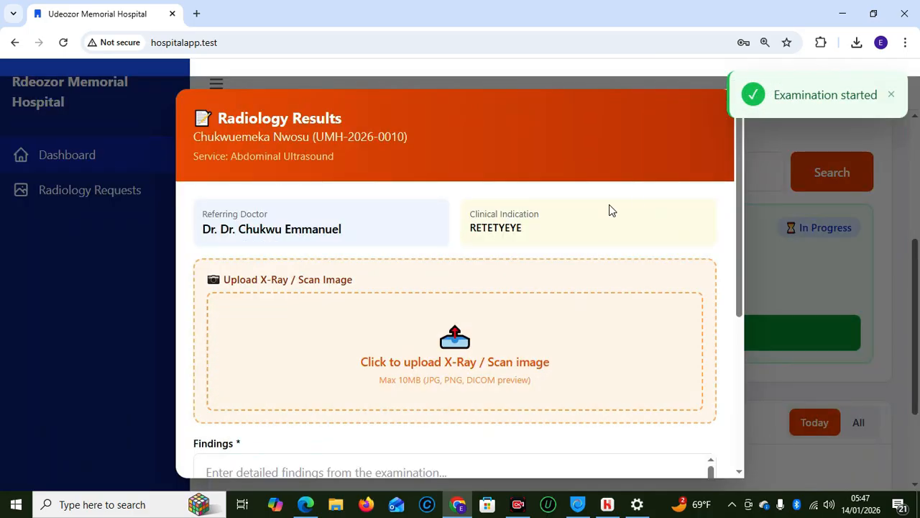
{"action": "left_click_drag", "start_coordinate": [742, 286], "coordinate": [755, 391]}
{"action": "left_click", "coordinate": [360, 285]}
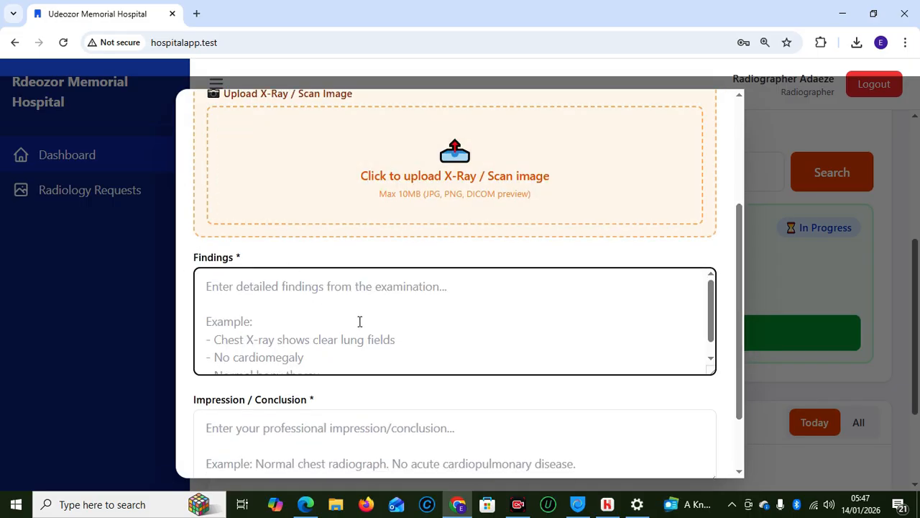
{"action": "left_click_drag", "start_coordinate": [741, 308], "coordinate": [725, 340]}
{"action": "type", "text": "RWTWTWY"}
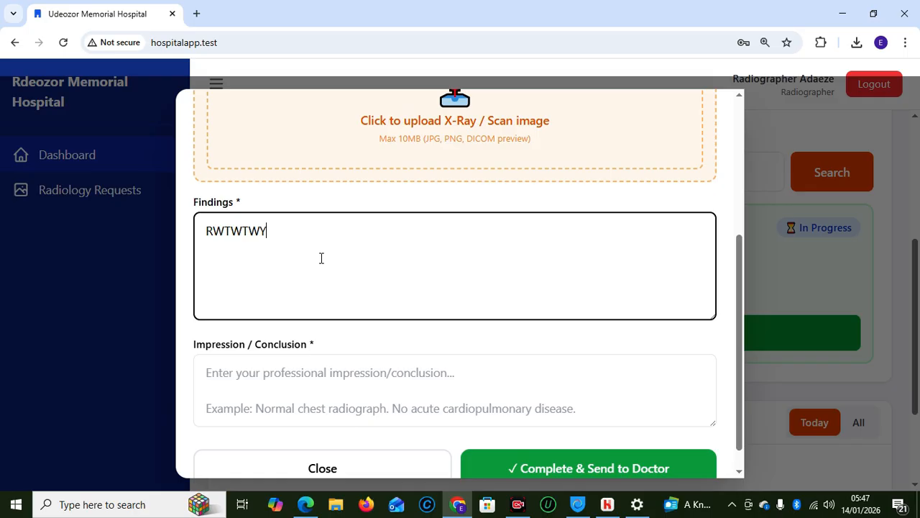
{"action": "left_click", "coordinate": [295, 390]}
{"action": "type", "text": "RWRWTWTY"}
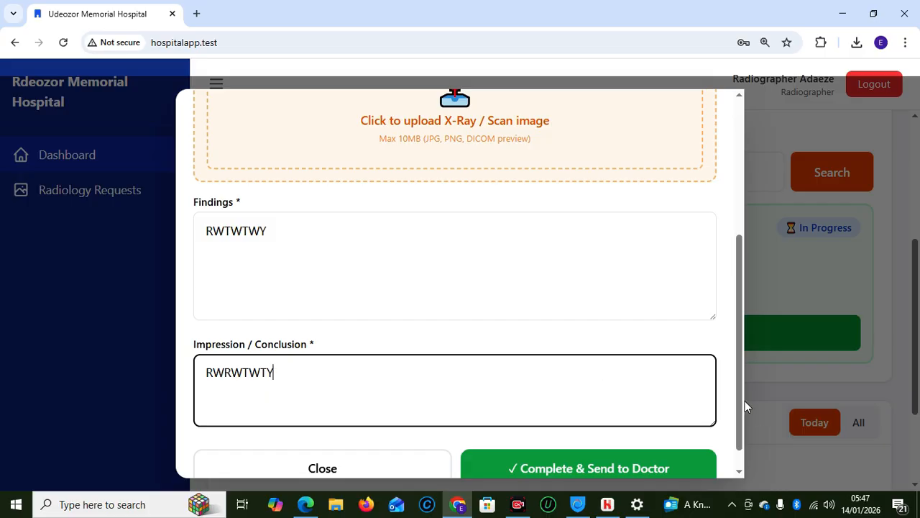
Complete the examination, send the results to the doctor, and acknowledge the Results Saved message
{"action": "scroll", "coordinate": [742, 402], "scroll_direction": "down", "scroll_amount": 1}
{"action": "left_click", "coordinate": [587, 440]}
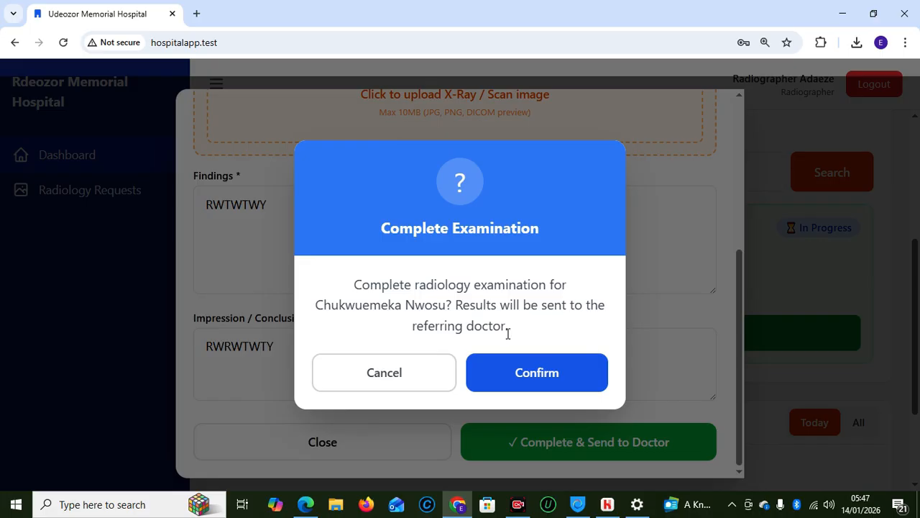
{"action": "left_click", "coordinate": [422, 378]}
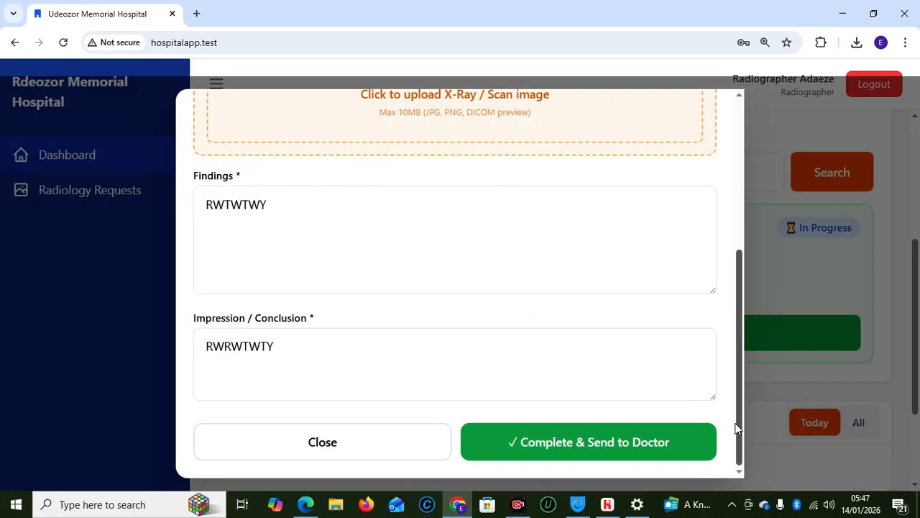
{"action": "left_click_drag", "start_coordinate": [743, 425], "coordinate": [731, 247]}
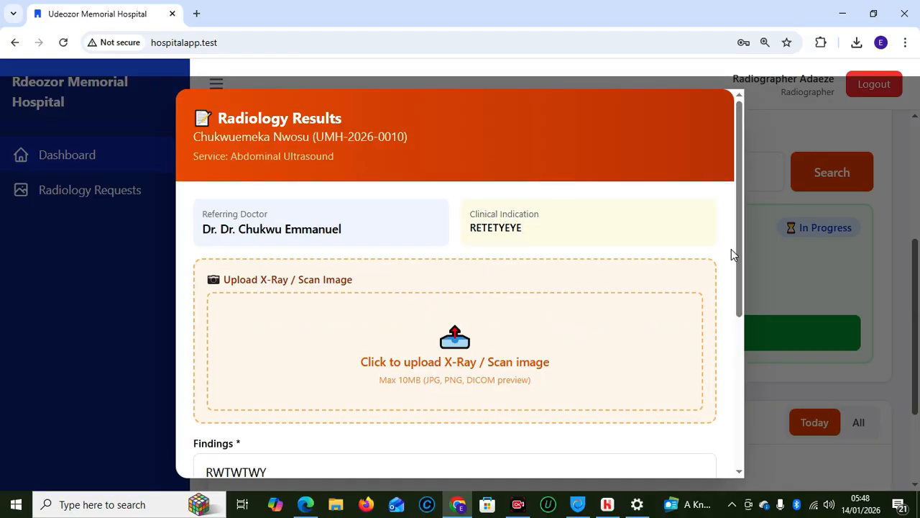
{"action": "left_click_drag", "start_coordinate": [738, 252], "coordinate": [736, 308]}
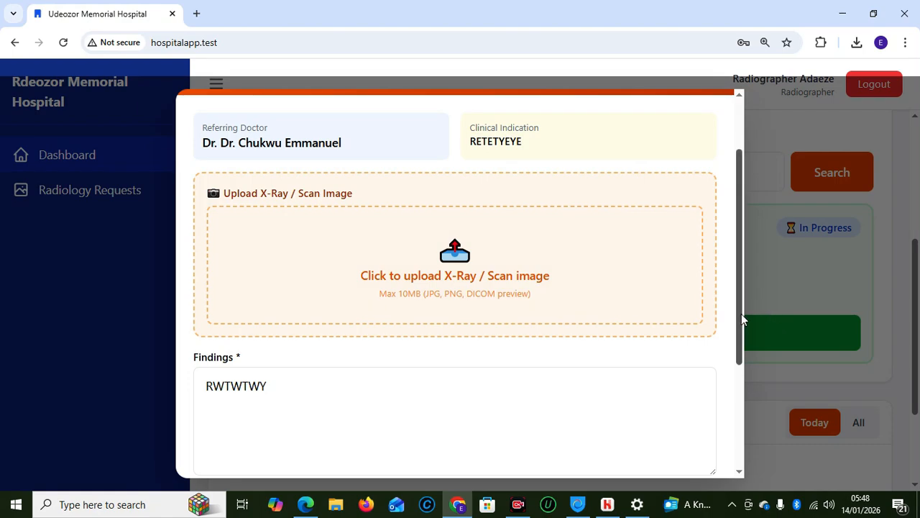
{"action": "left_click_drag", "start_coordinate": [741, 314], "coordinate": [742, 449]}
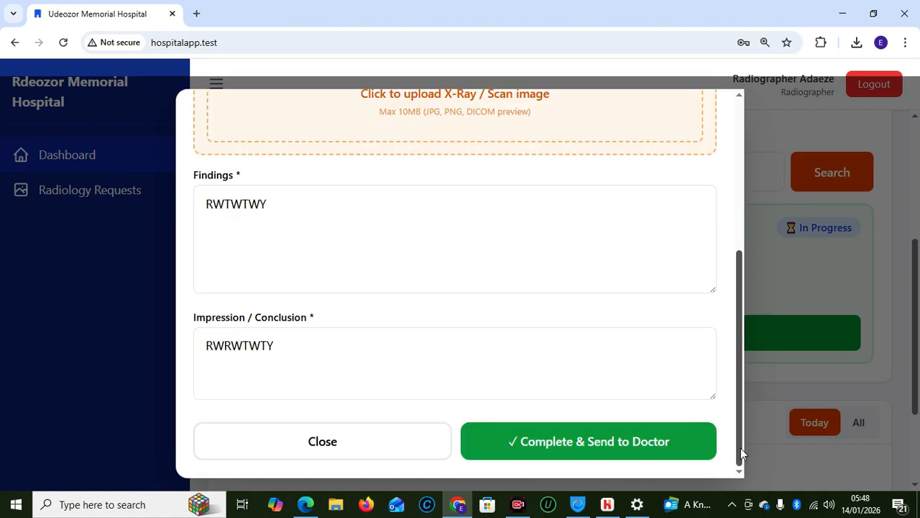
{"action": "left_click", "coordinate": [589, 436]}
{"action": "left_click", "coordinate": [517, 366]}
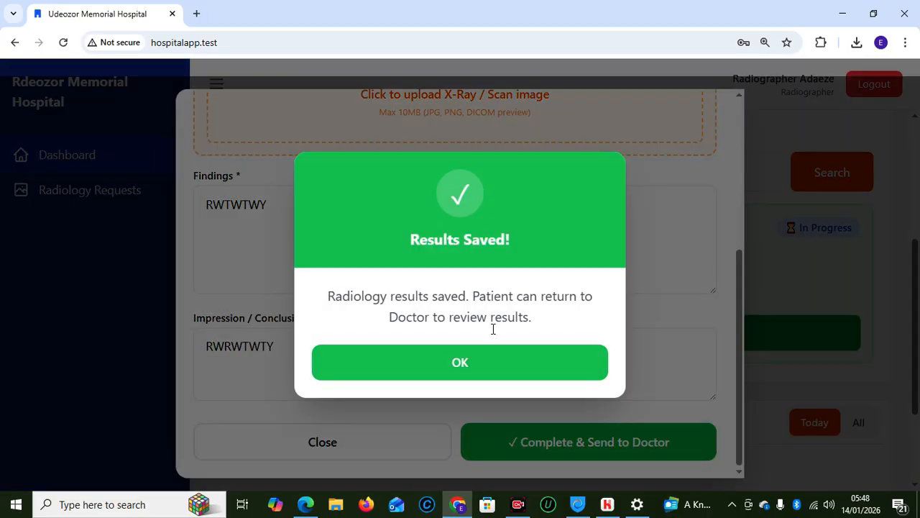
{"action": "left_click", "coordinate": [466, 368]}
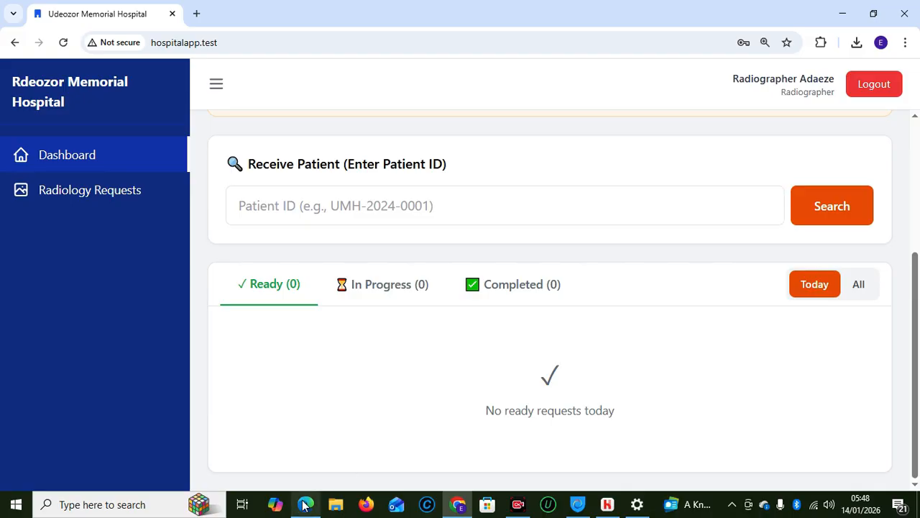
Log out of the radiographer account and sign in with the saved doctor login
{"action": "left_click", "coordinate": [869, 98]}
{"action": "left_click", "coordinate": [444, 285]}
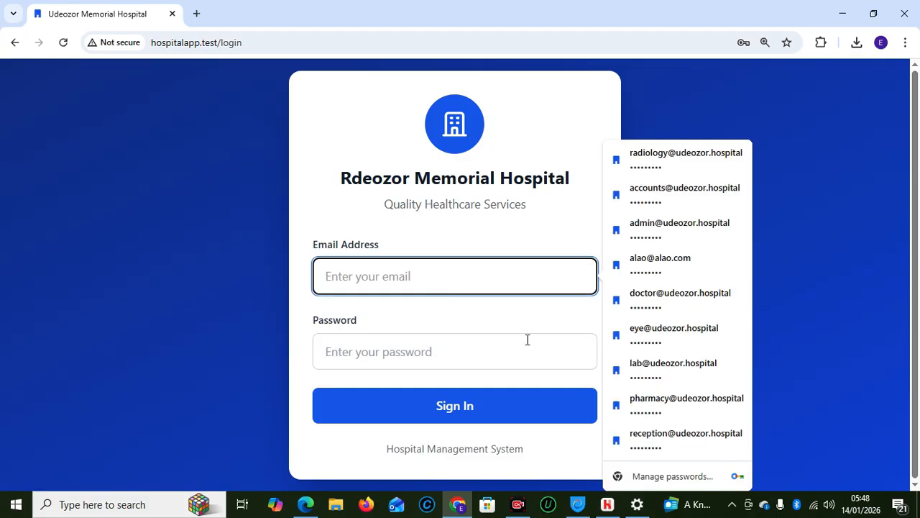
{"action": "left_click", "coordinate": [654, 292]}
{"action": "left_click", "coordinate": [405, 404]}
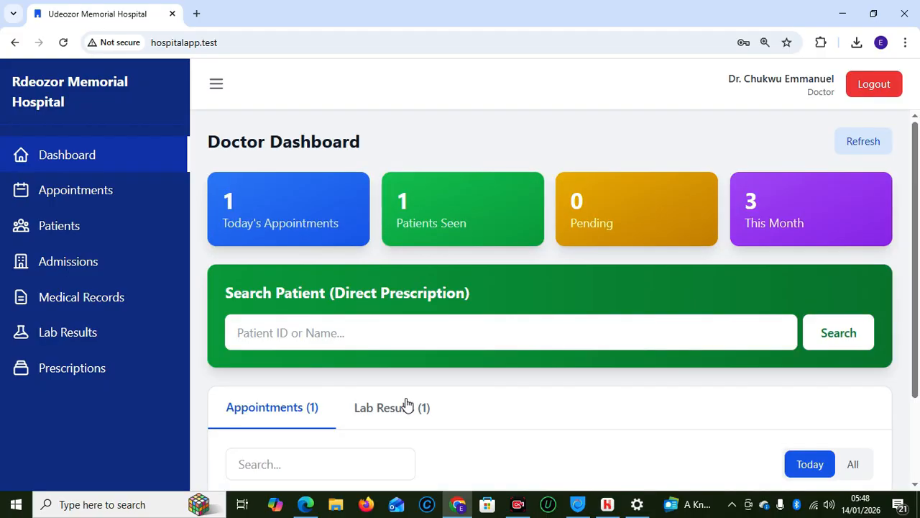
Review today's medical record across its prescriptions, lab results and radiology tabs, then close it
{"action": "left_click", "coordinate": [89, 298]}
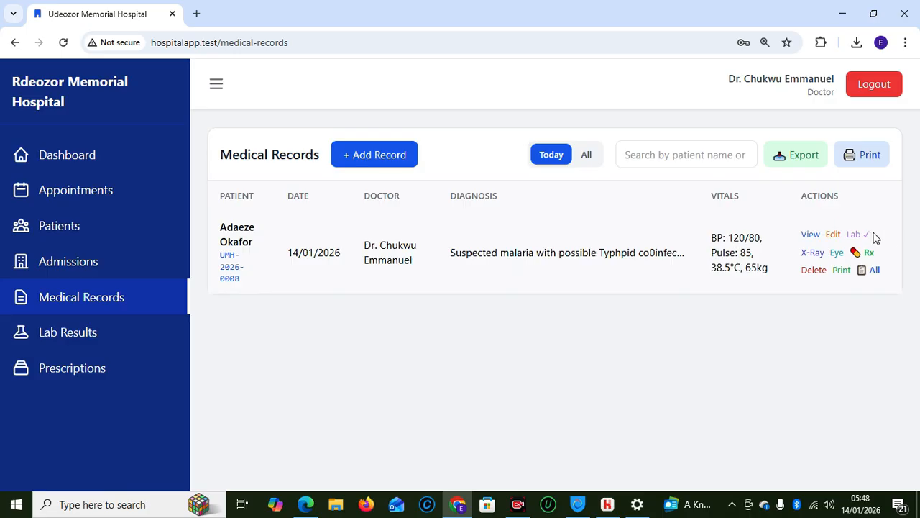
{"action": "left_click", "coordinate": [810, 235]}
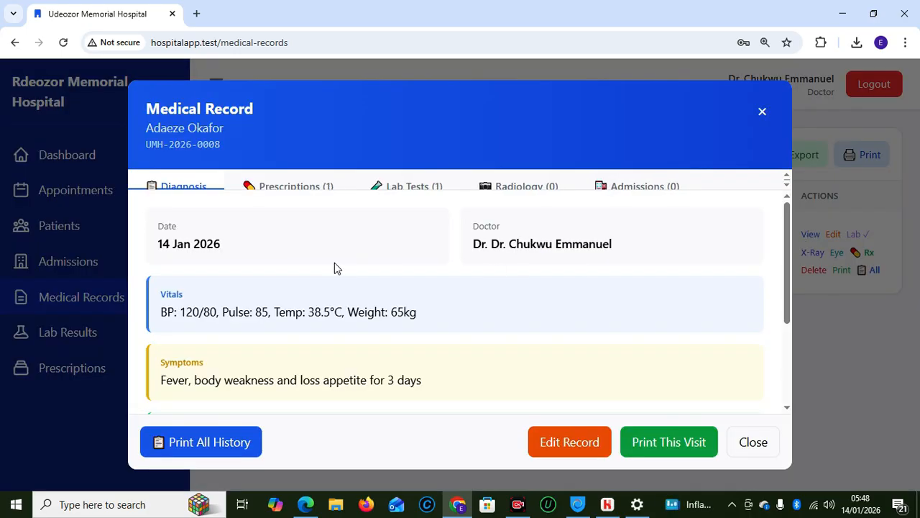
{"action": "mouse_move", "coordinate": [785, 216]}
{"action": "left_mouse_down"}
{"action": "mouse_move", "coordinate": [790, 282]}
{"action": "mouse_move", "coordinate": [787, 218]}
{"action": "left_mouse_up"}
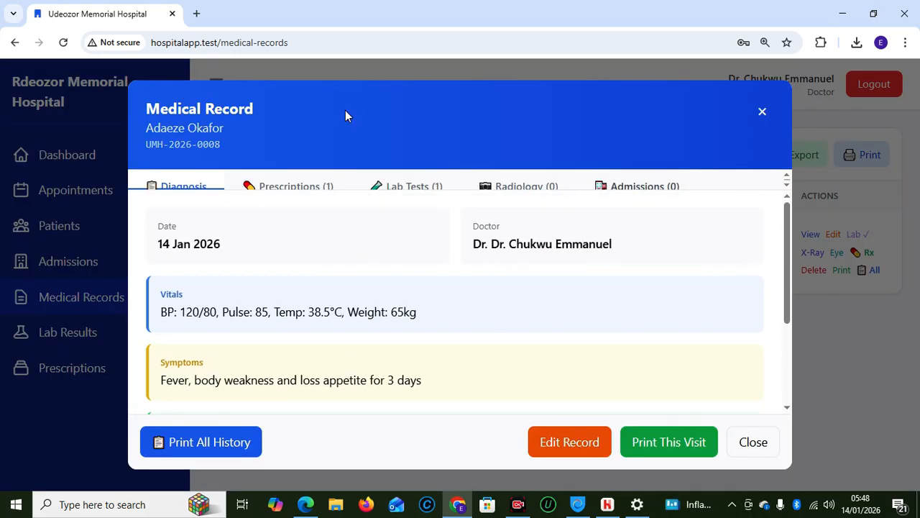
{"action": "left_click", "coordinate": [273, 186]}
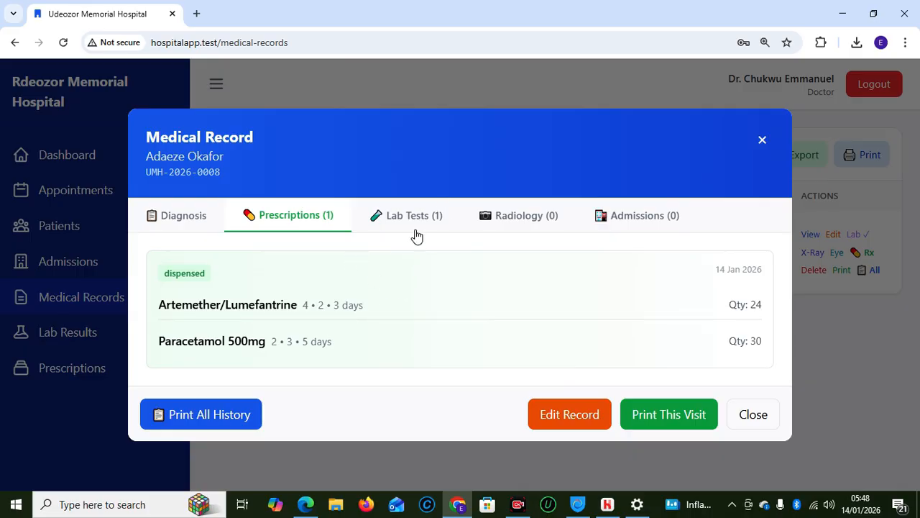
{"action": "left_click", "coordinate": [410, 217]}
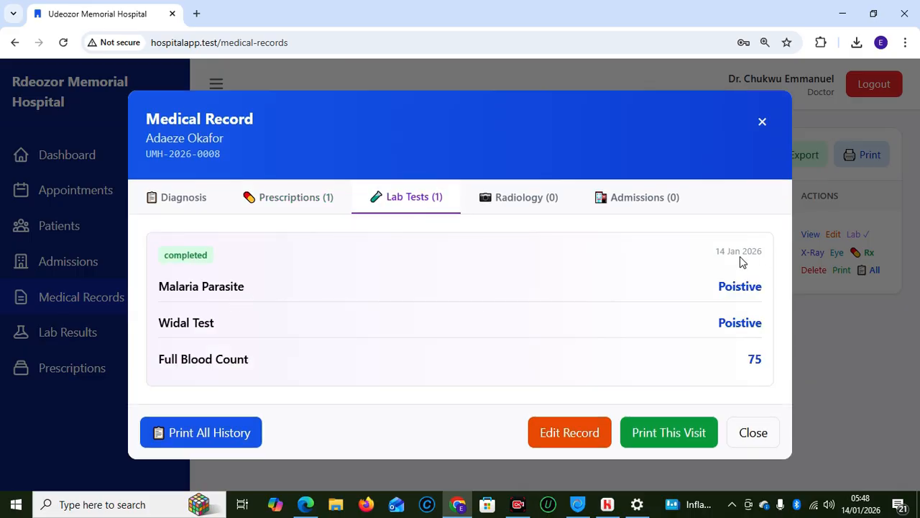
{"action": "left_click", "coordinate": [509, 203]}
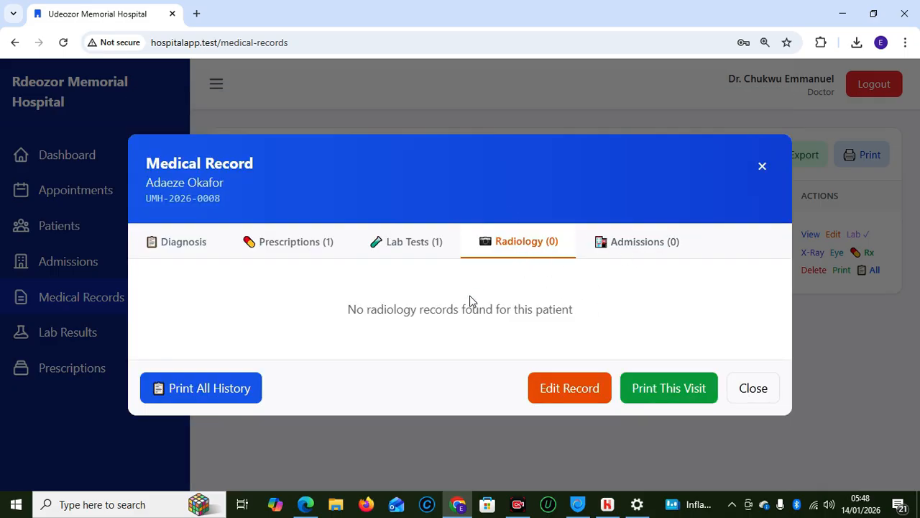
{"action": "left_click", "coordinate": [408, 245]}
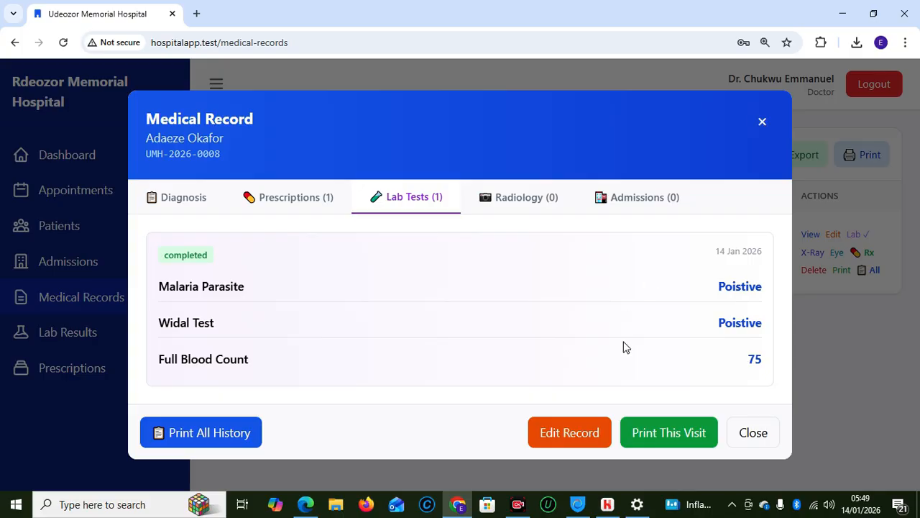
{"action": "mouse_move", "coordinate": [464, 508]}
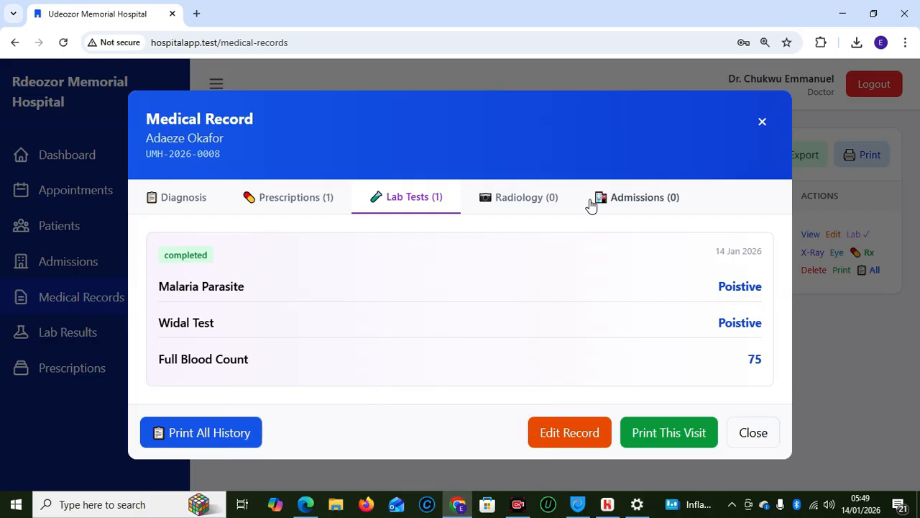
{"action": "left_click", "coordinate": [762, 123]}
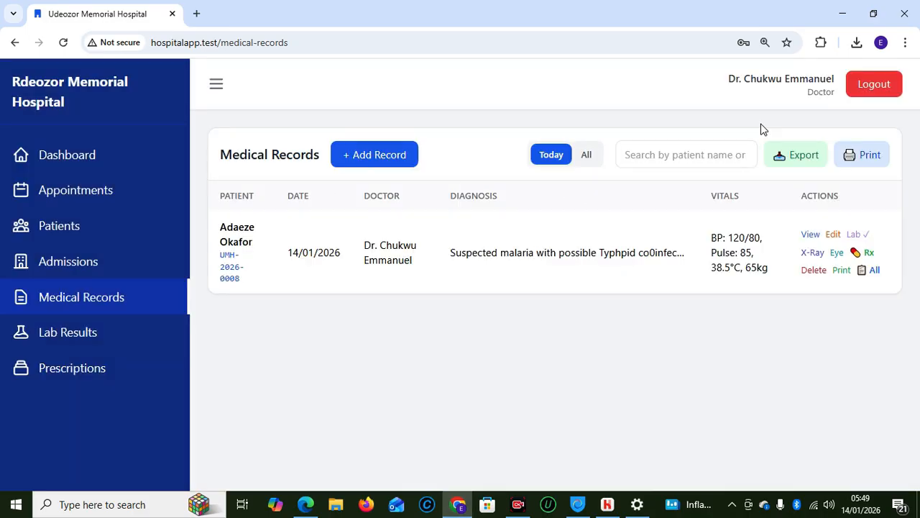
Switch to the second doctor's saved login
{"action": "left_click", "coordinate": [867, 90]}
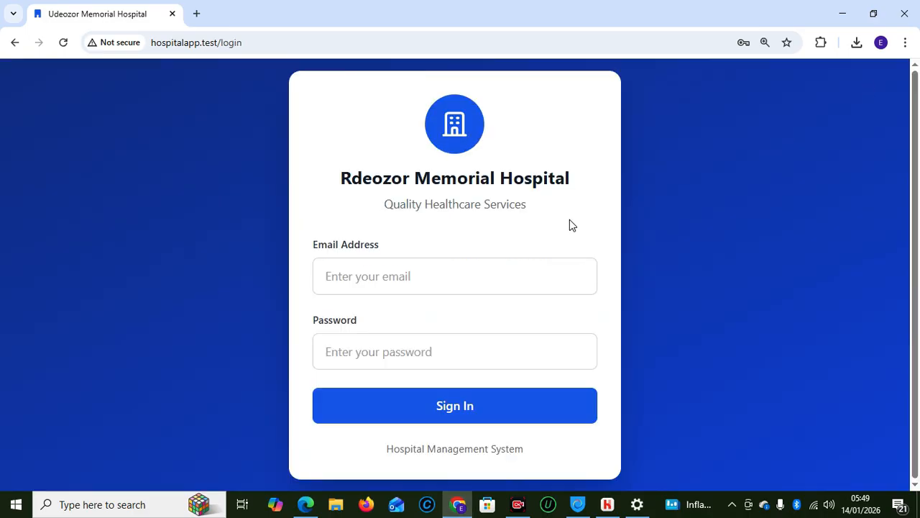
{"action": "left_click", "coordinate": [387, 279]}
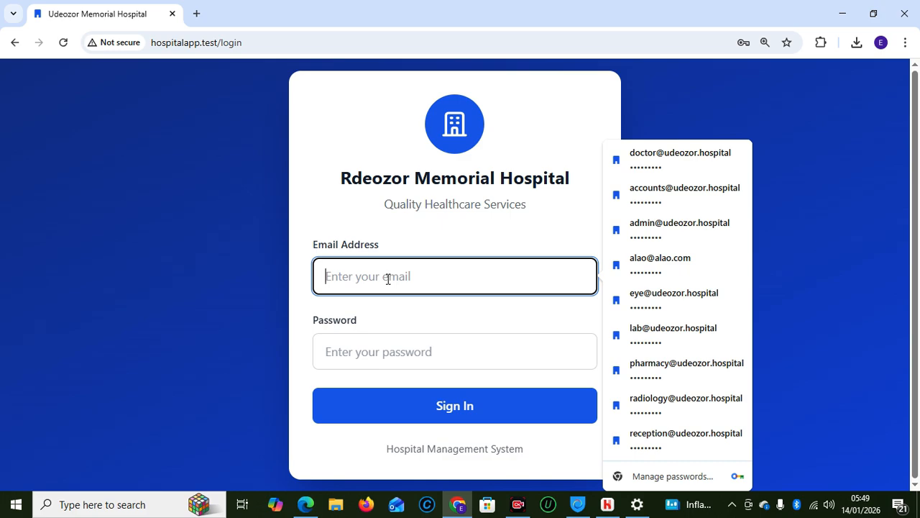
{"action": "left_click", "coordinate": [623, 268]}
{"action": "left_click", "coordinate": [423, 406]}
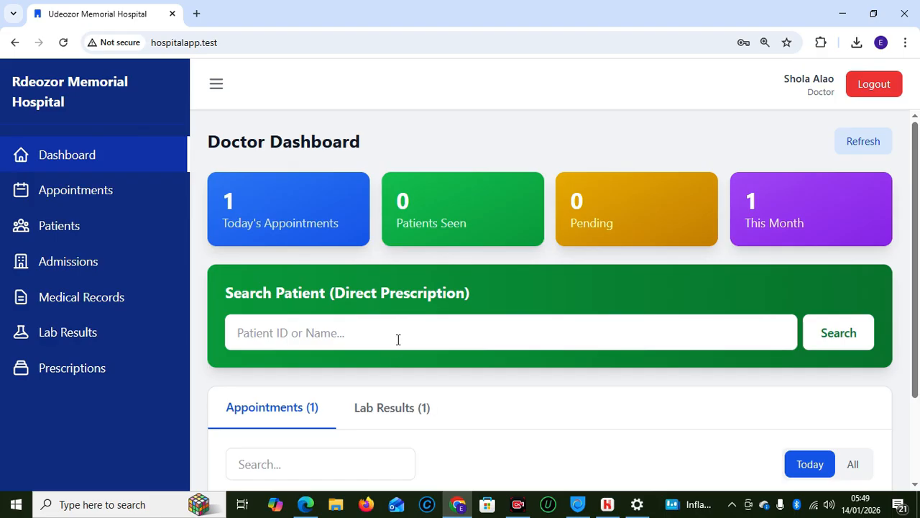
Search the pasted patient ID, check Medical Records, and return to the Doctor Dashboard
{"action": "left_click", "coordinate": [397, 339]}
{"action": "type", "text": "UMH-2026-0010"}
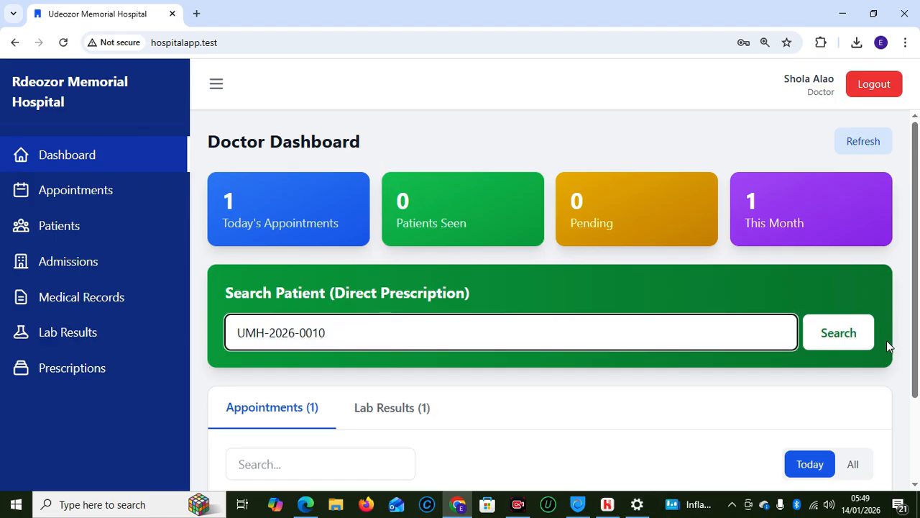
{"action": "left_click", "coordinate": [842, 335]}
{"action": "mouse_move", "coordinate": [910, 318]}
{"action": "left_mouse_down"}
{"action": "mouse_move", "coordinate": [918, 450]}
{"action": "mouse_move", "coordinate": [906, 308]}
{"action": "left_mouse_up"}
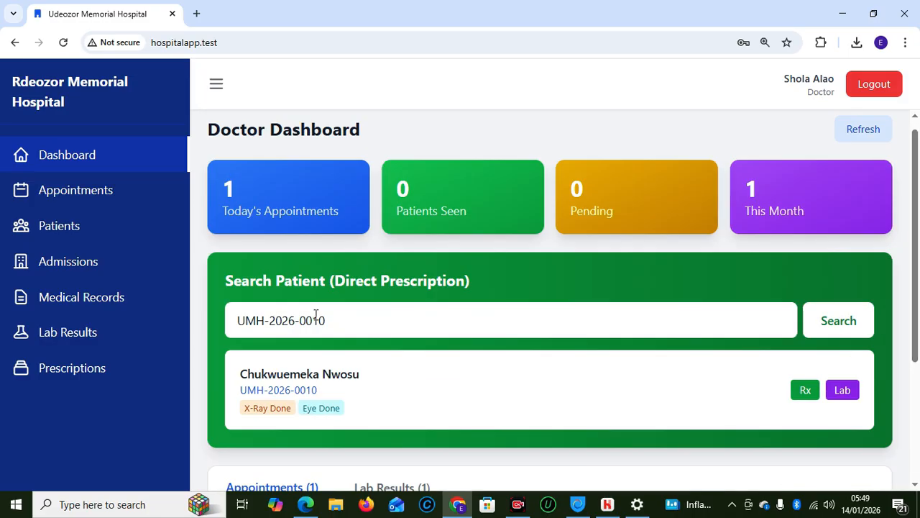
{"action": "left_click", "coordinate": [68, 295]}
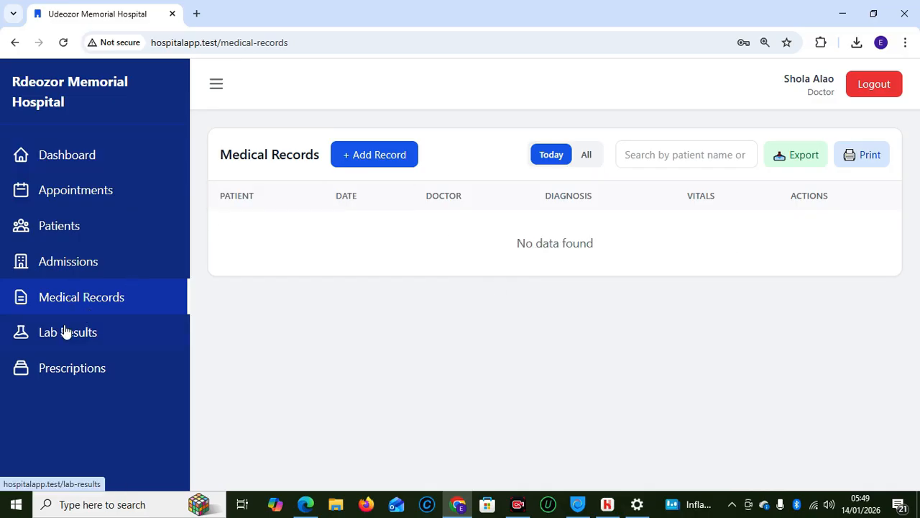
{"action": "left_click", "coordinate": [67, 155]}
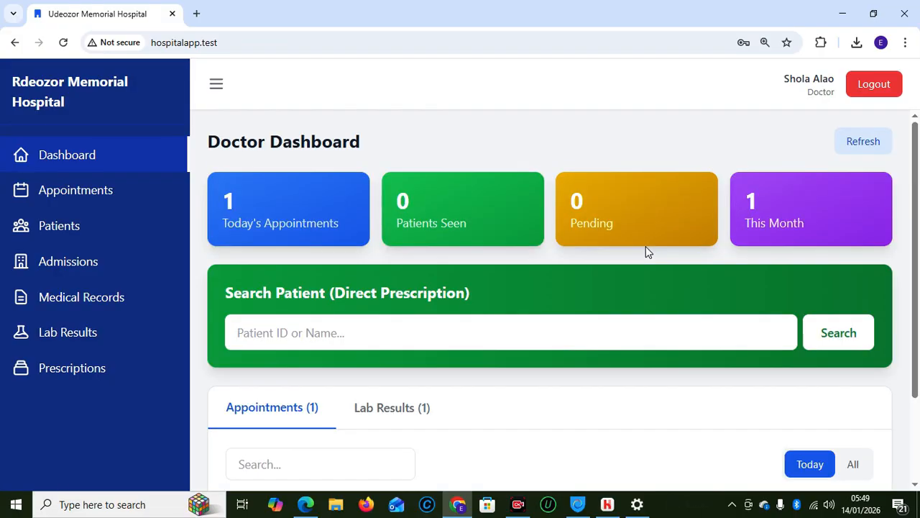
Sign out of the doctor account and sign in with the saved radiographer login
{"action": "left_click", "coordinate": [872, 86]}
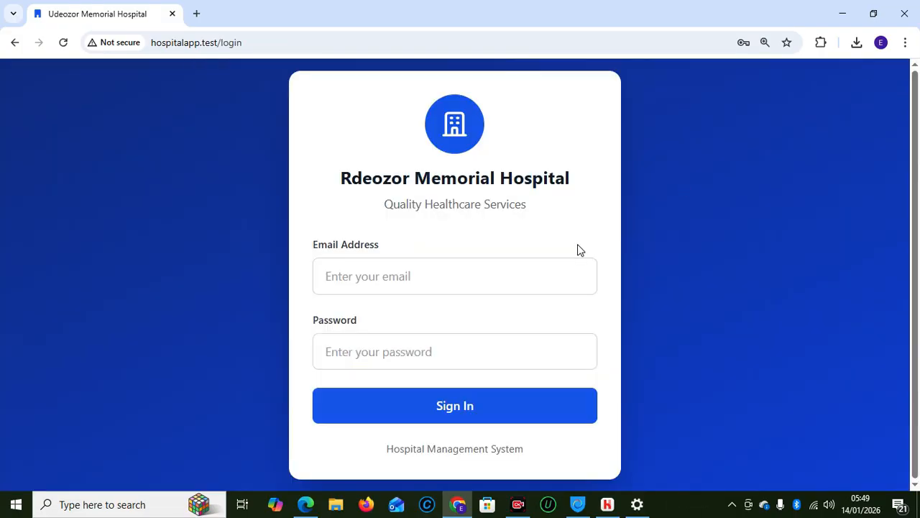
{"action": "left_click", "coordinate": [327, 278]}
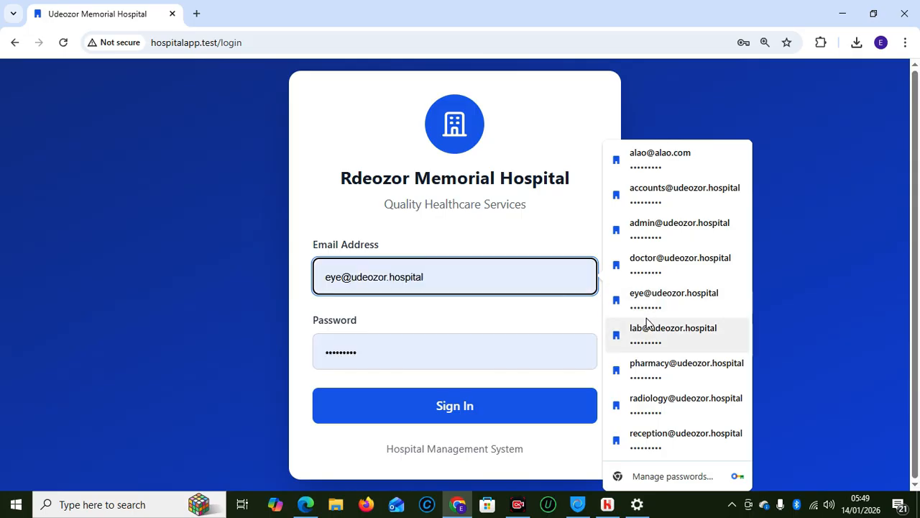
{"action": "left_click", "coordinate": [656, 402]}
{"action": "left_click", "coordinate": [455, 416]}
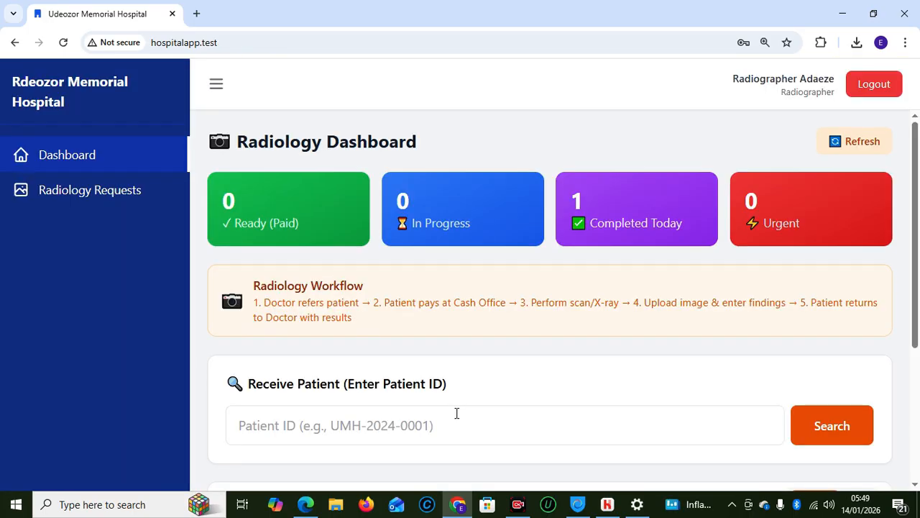
{"action": "mouse_move", "coordinate": [917, 279]}
{"action": "left_mouse_down"}
{"action": "mouse_move", "coordinate": [918, 397]}
{"action": "mouse_move", "coordinate": [912, 267]}
{"action": "left_mouse_up"}
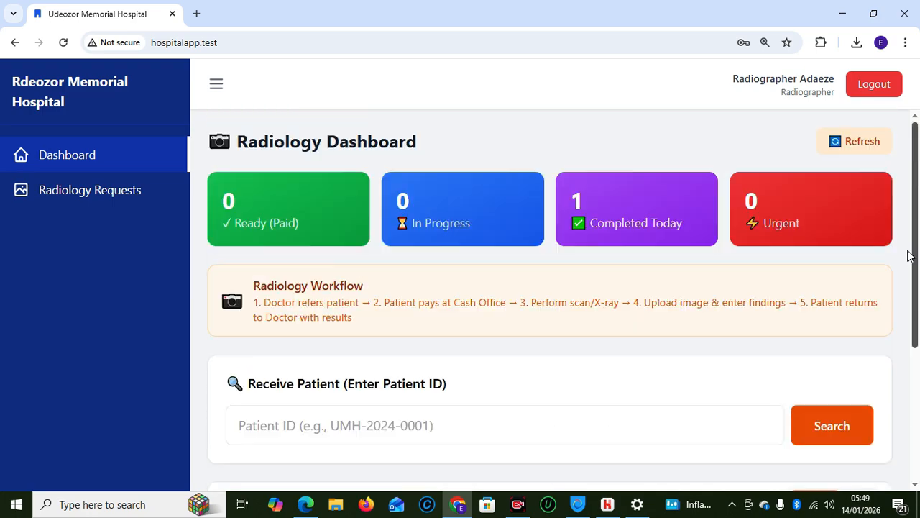
Check Radiology Requests, then search the patient ID on the dashboard and dismiss Not Found
{"action": "left_click", "coordinate": [72, 202]}
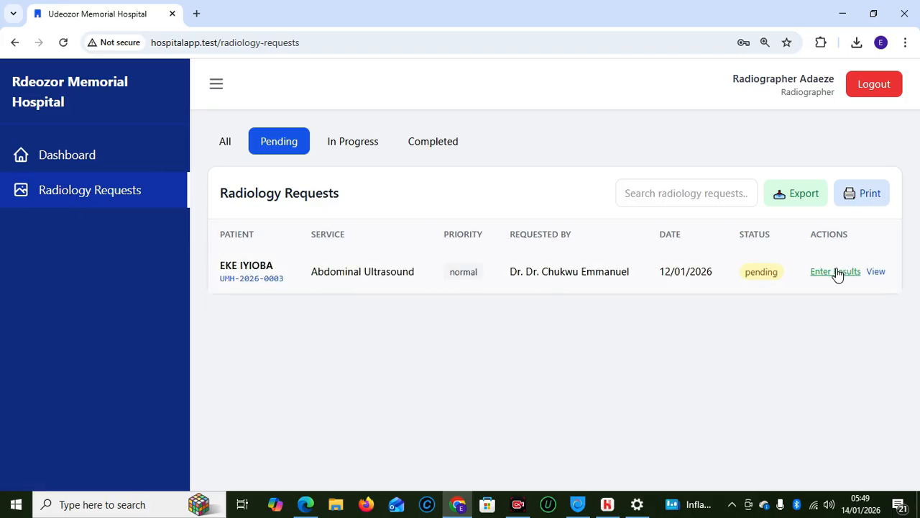
{"action": "left_click", "coordinate": [39, 152]}
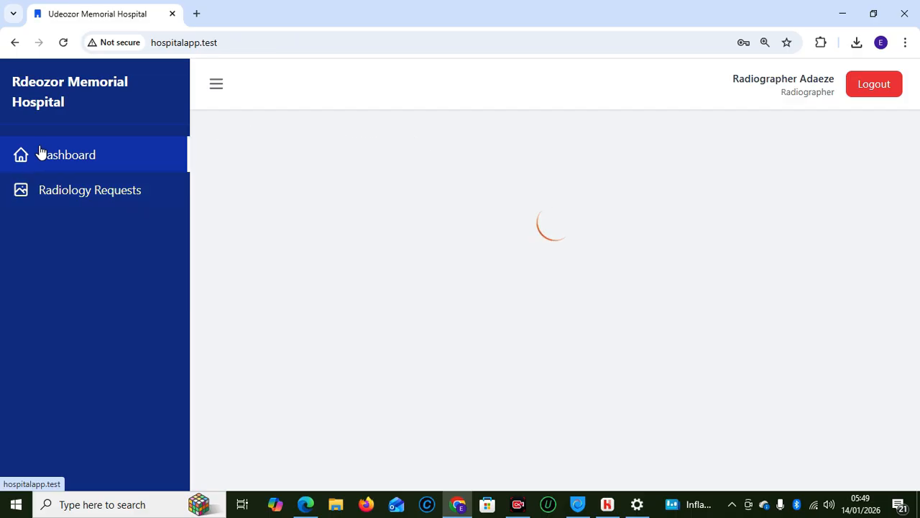
{"action": "left_click", "coordinate": [341, 411]}
{"action": "type", "text": "UMH-2026-0010"}
{"action": "left_click", "coordinate": [836, 436]}
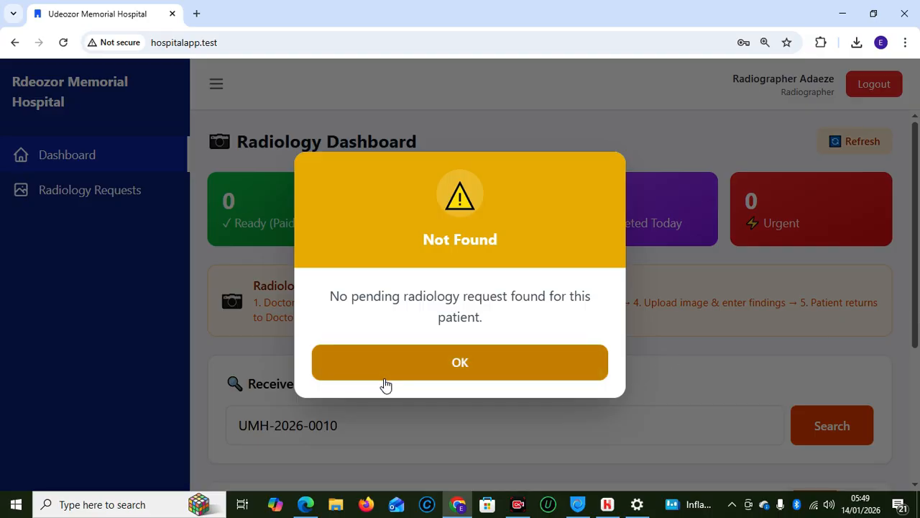
{"action": "left_click", "coordinate": [417, 373]}
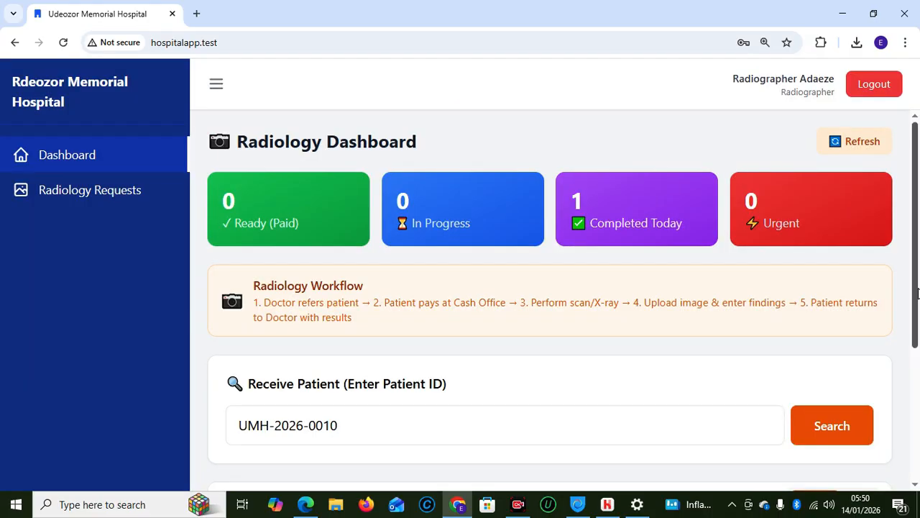
{"action": "scroll", "coordinate": [660, 376], "scroll_direction": "down", "scroll_amount": 2}
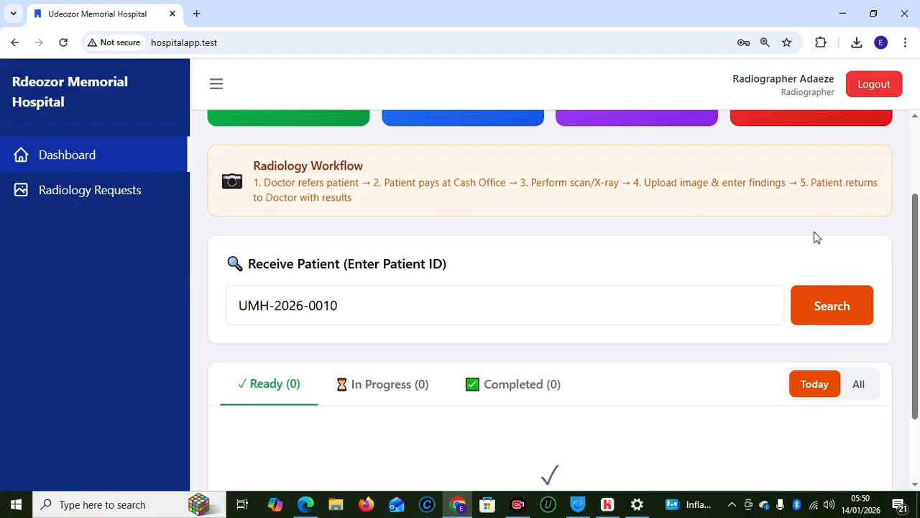
Sign out of the radiographer account and sign back in with the saved doctor login
{"action": "left_click", "coordinate": [864, 92]}
{"action": "left_click", "coordinate": [442, 282]}
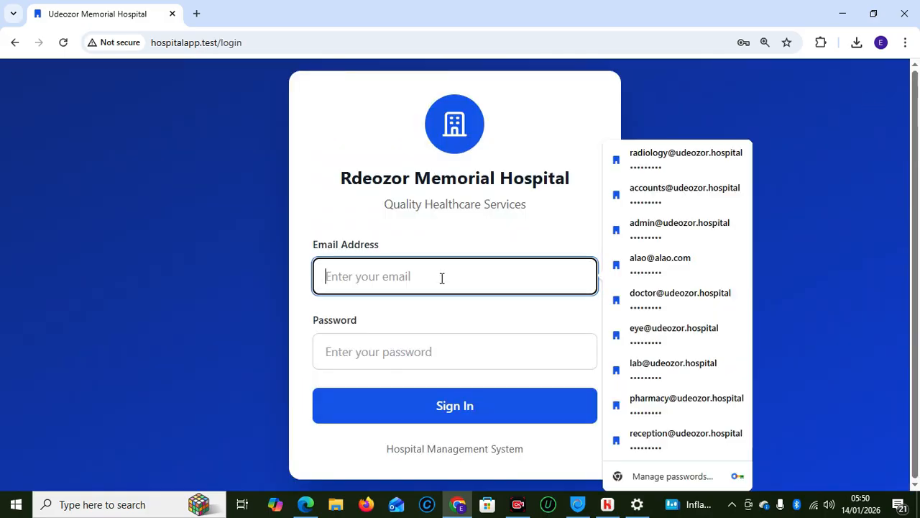
{"action": "left_click", "coordinate": [690, 295]}
{"action": "left_click", "coordinate": [444, 407]}
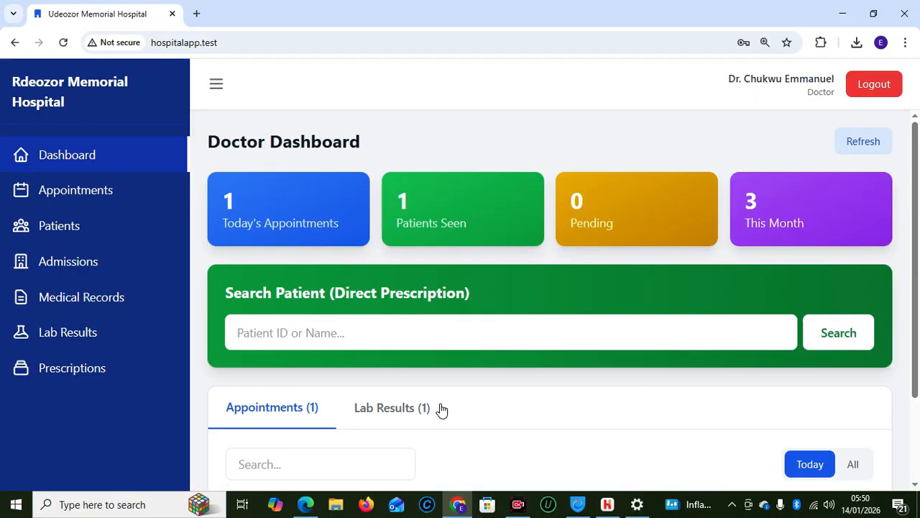
Search the pasted patient ID on the Doctor Dashboard
{"action": "left_click", "coordinate": [433, 334]}
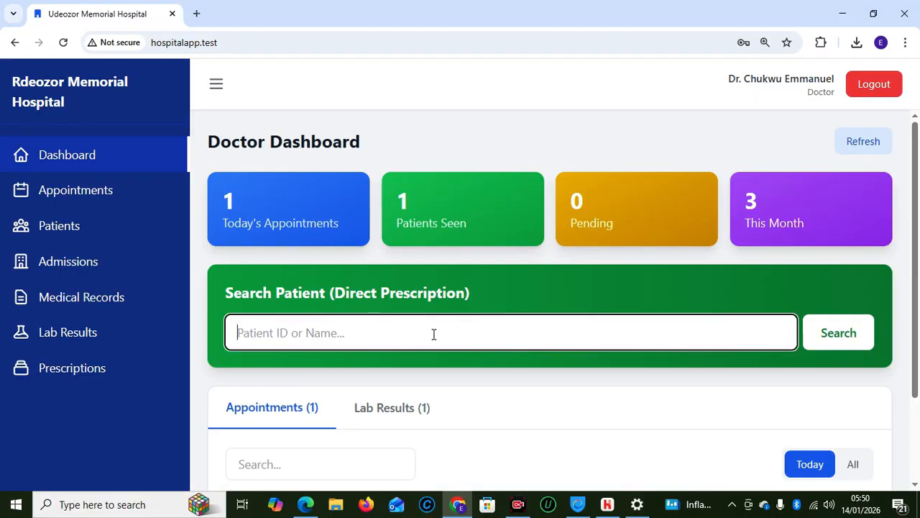
{"action": "type", "text": "UMH-2026-0010"}
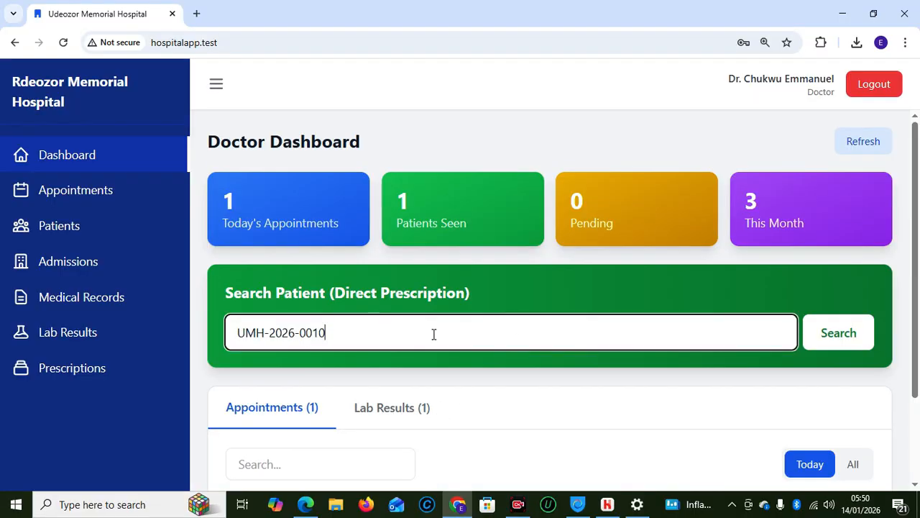
{"action": "left_click", "coordinate": [851, 343]}
{"action": "mouse_move", "coordinate": [917, 338]}
{"action": "left_mouse_down"}
{"action": "mouse_move", "coordinate": [919, 466]}
{"action": "mouse_move", "coordinate": [910, 351]}
{"action": "left_mouse_up"}
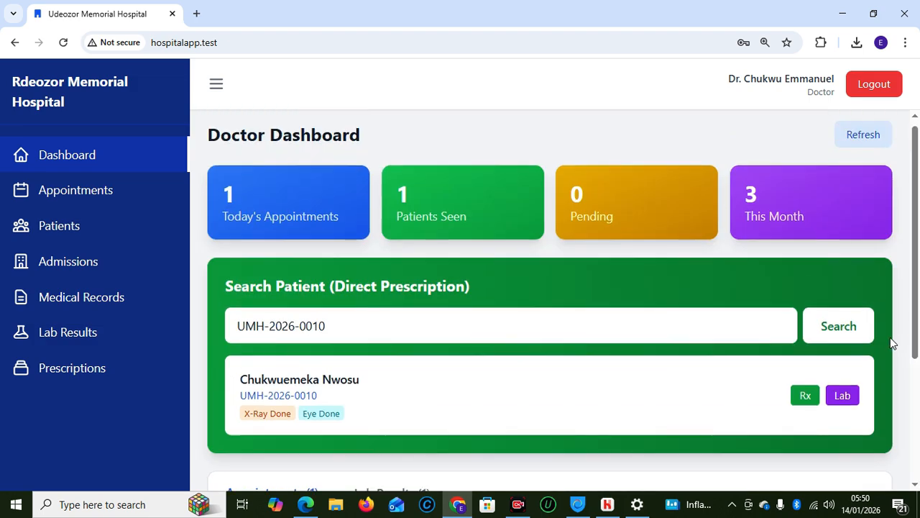
Review today's record in Medical Records, close it, and log out
{"action": "left_click", "coordinate": [104, 312]}
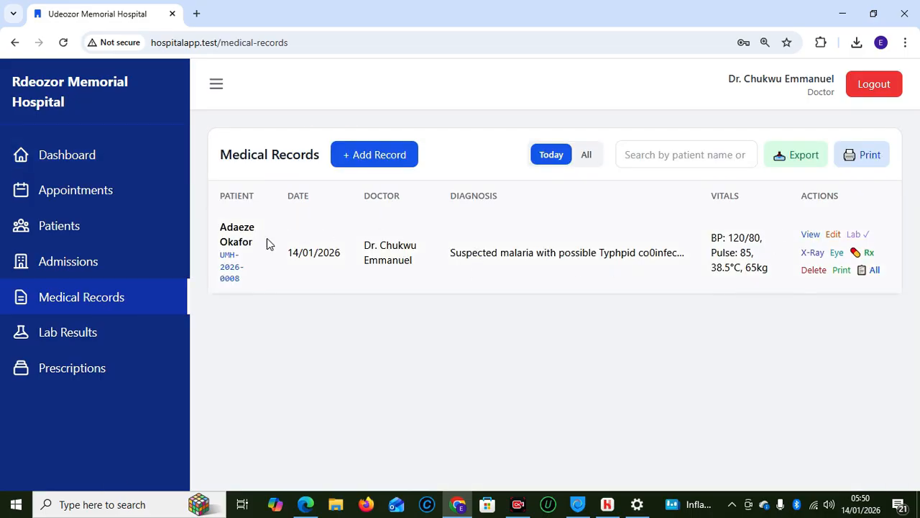
{"action": "left_click", "coordinate": [810, 236]}
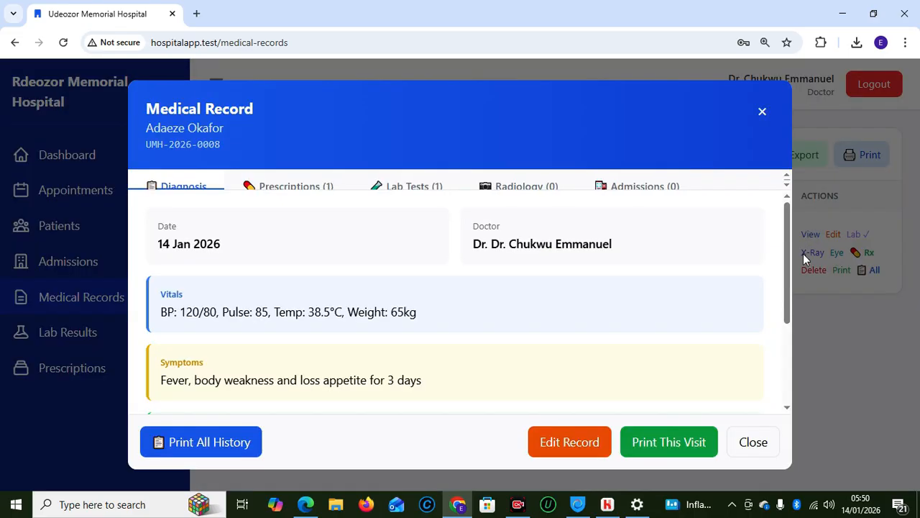
{"action": "left_click_drag", "start_coordinate": [788, 256], "coordinate": [770, 228]}
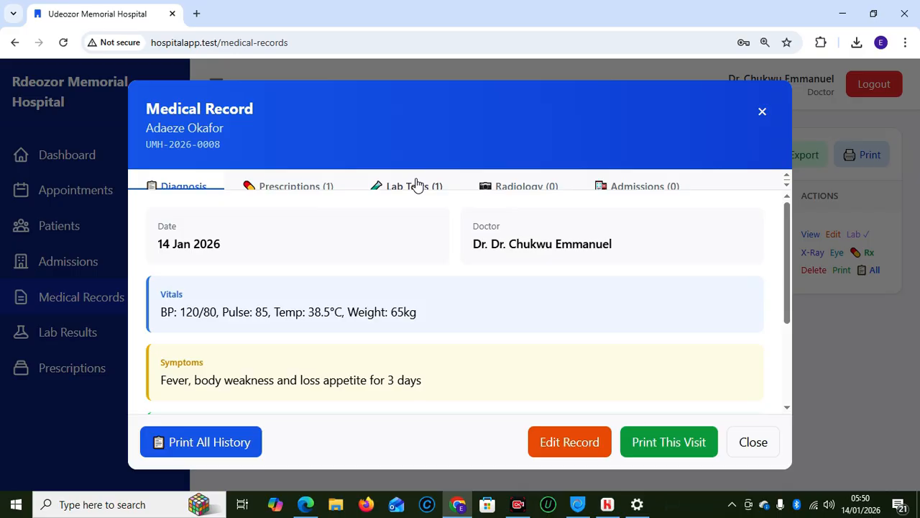
{"action": "left_click_drag", "start_coordinate": [788, 267], "coordinate": [755, 78]}
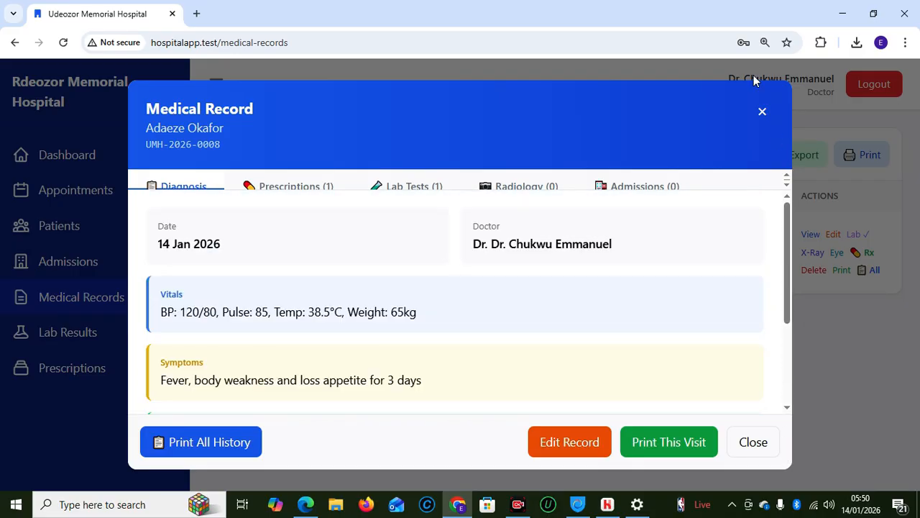
{"action": "left_click", "coordinate": [761, 113]}
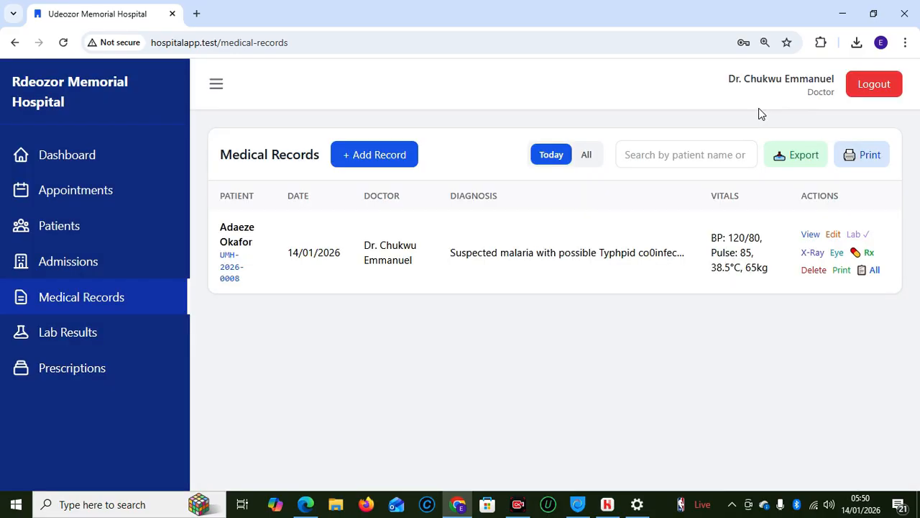
{"action": "left_click", "coordinate": [873, 93]}
Sign in with the saved accountant login
{"action": "left_click", "coordinate": [434, 268]}
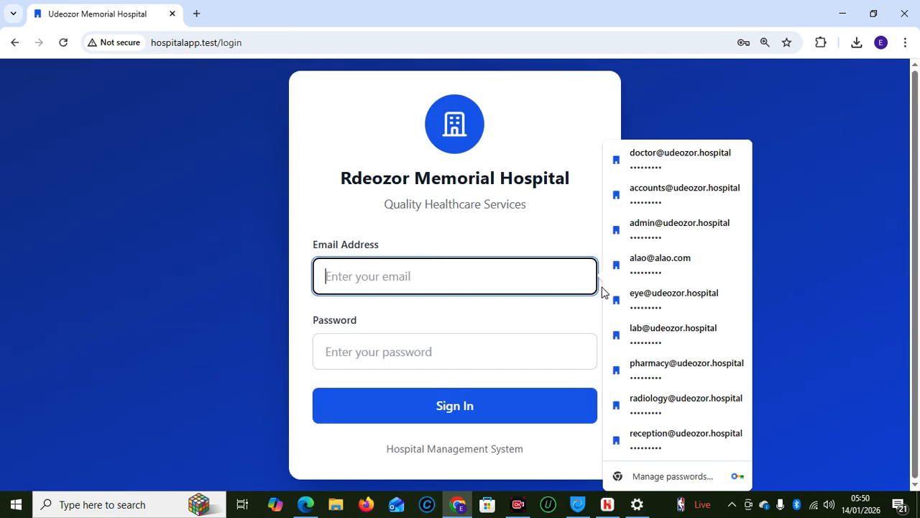
{"action": "left_click", "coordinate": [638, 192]}
{"action": "left_click", "coordinate": [425, 407]}
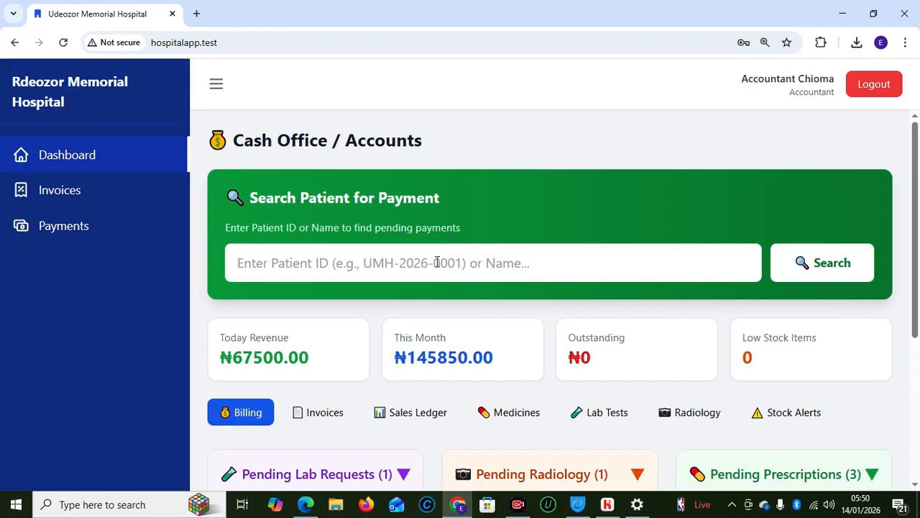
Search the pasted patient ID in Search Patient for Payment, showing 0 pending items
{"action": "left_click", "coordinate": [437, 264]}
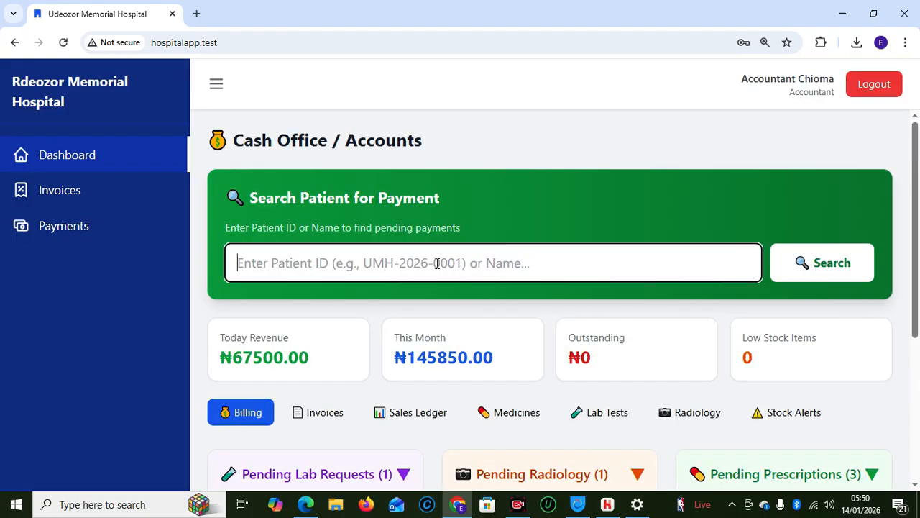
{"action": "type", "text": "UMH-2026-0010"}
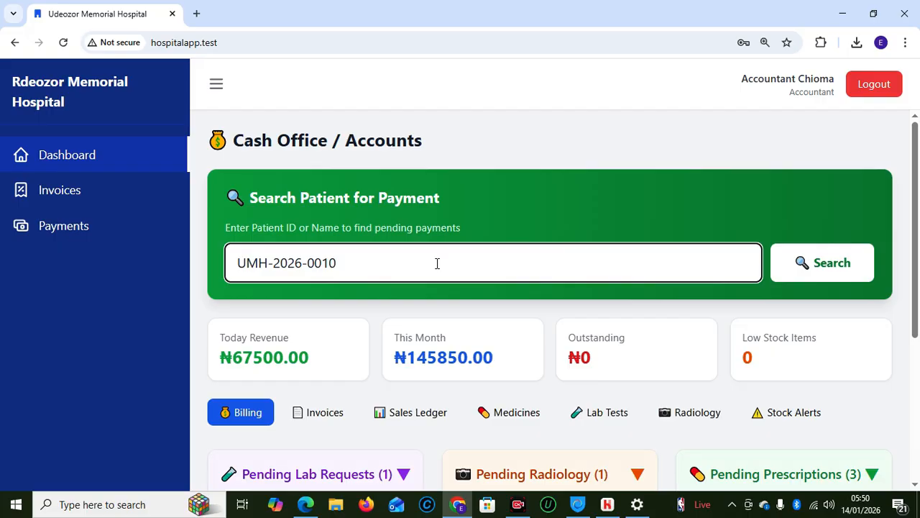
{"action": "left_click", "coordinate": [824, 264]}
{"action": "left_click_drag", "start_coordinate": [914, 248], "coordinate": [914, 318]}
{"action": "scroll", "coordinate": [812, 183], "scroll_direction": "up", "scroll_amount": 3}
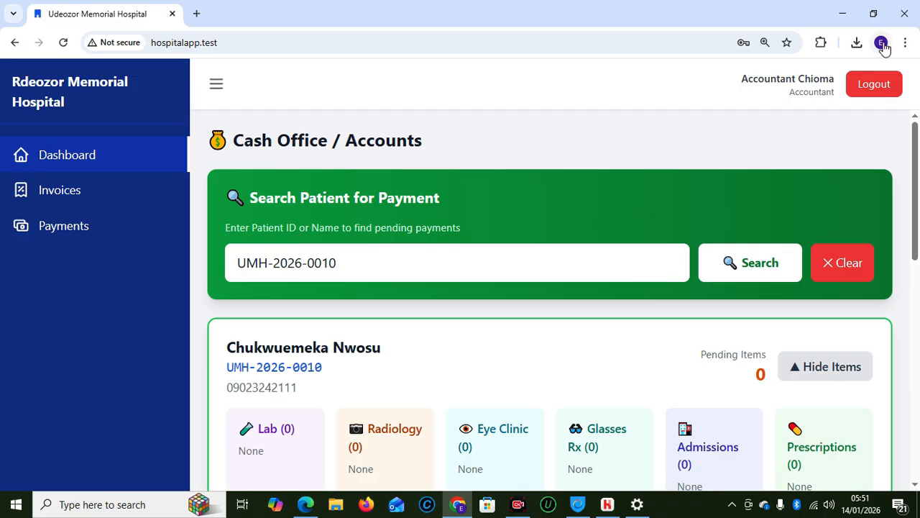
Log out and sign back in with the saved accountant login
{"action": "left_click", "coordinate": [872, 86]}
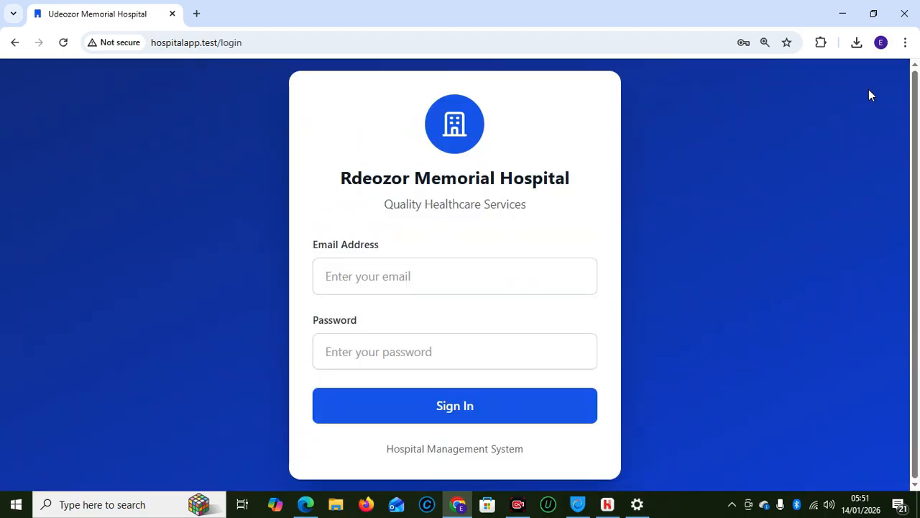
{"action": "left_click", "coordinate": [433, 270]}
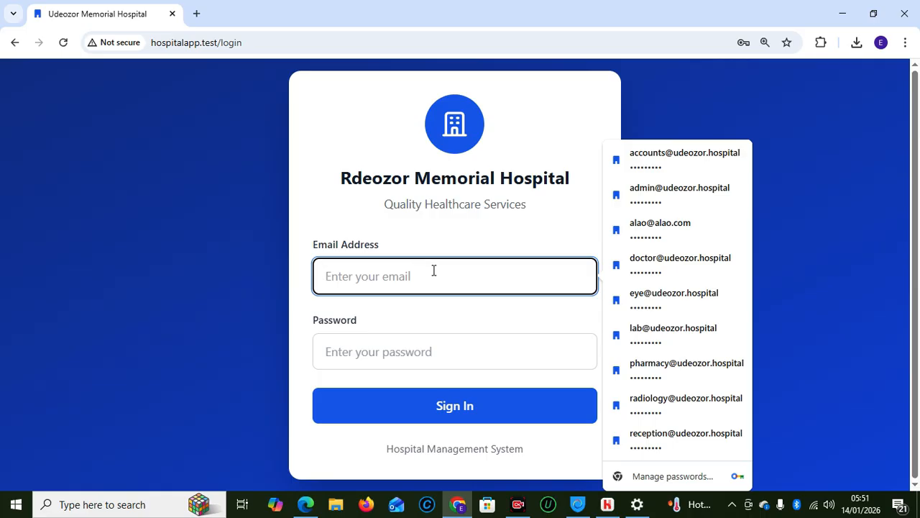
{"action": "left_click", "coordinate": [655, 156]}
{"action": "left_click", "coordinate": [460, 405]}
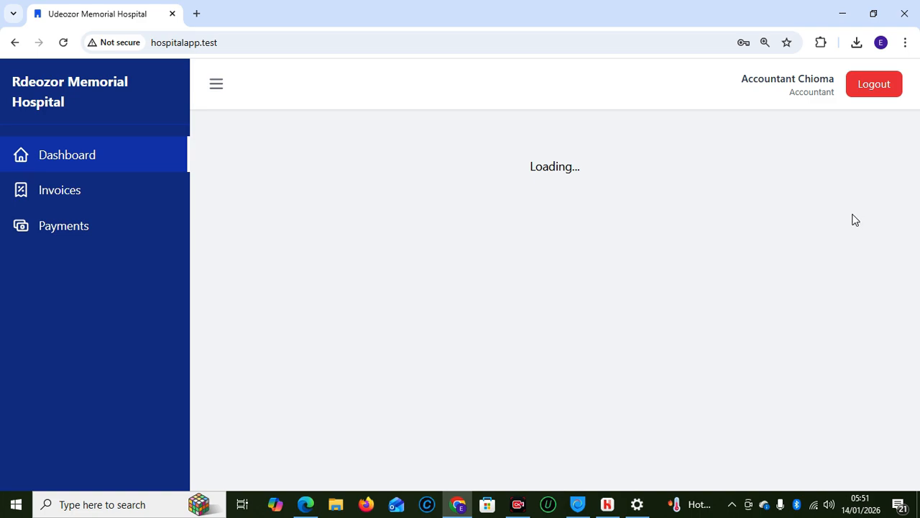
Expand Pending Prescriptions and search the patient ID for pending payments
{"action": "scroll", "coordinate": [917, 260], "scroll_direction": "down", "scroll_amount": 1}
{"action": "scroll", "coordinate": [916, 260], "scroll_direction": "down", "scroll_amount": 2}
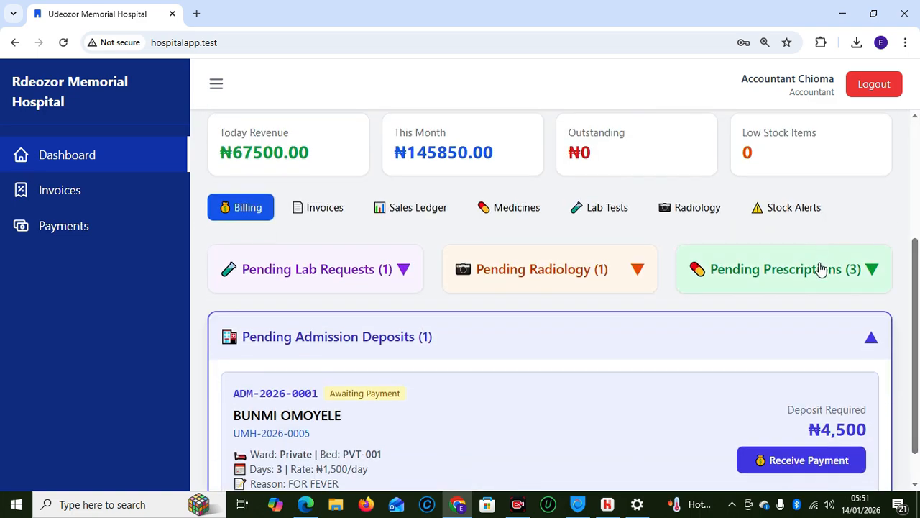
{"action": "left_click", "coordinate": [822, 269]}
{"action": "left_click_drag", "start_coordinate": [919, 288], "coordinate": [898, 179]}
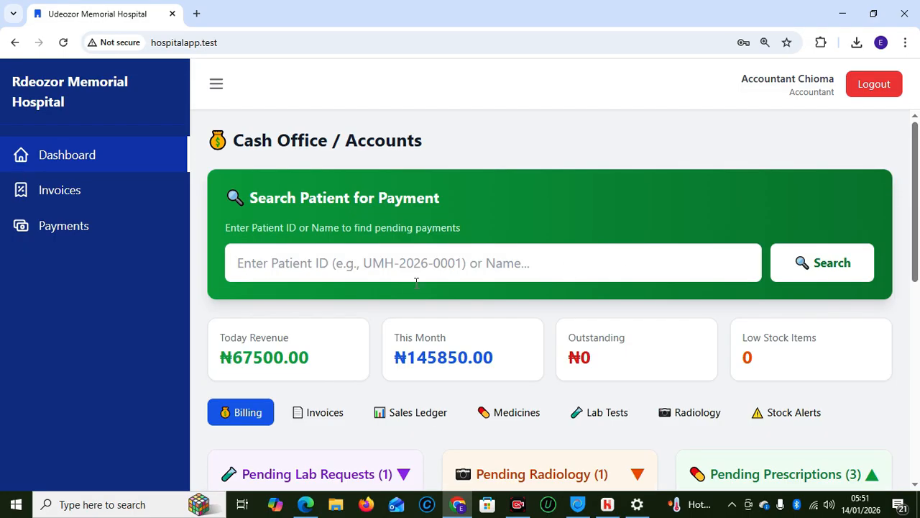
{"action": "left_click", "coordinate": [410, 260]}
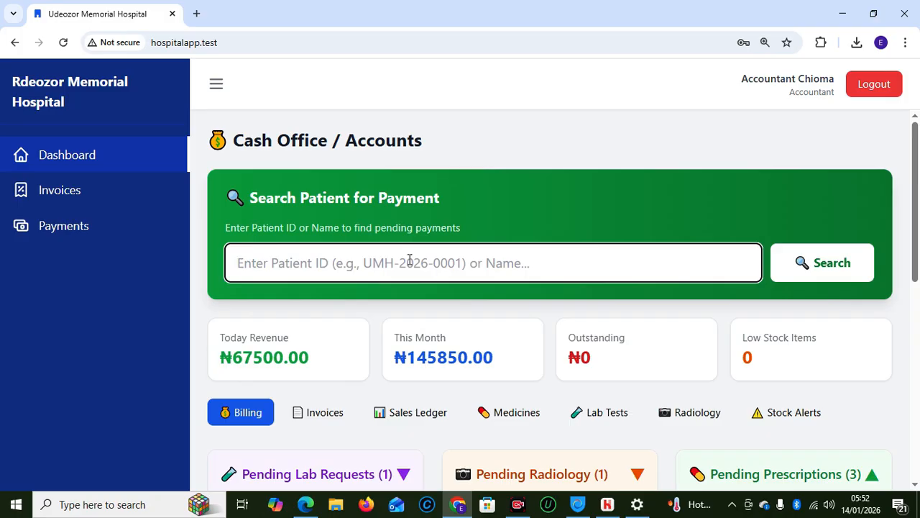
{"action": "type", "text": "UMH-2026-0010"}
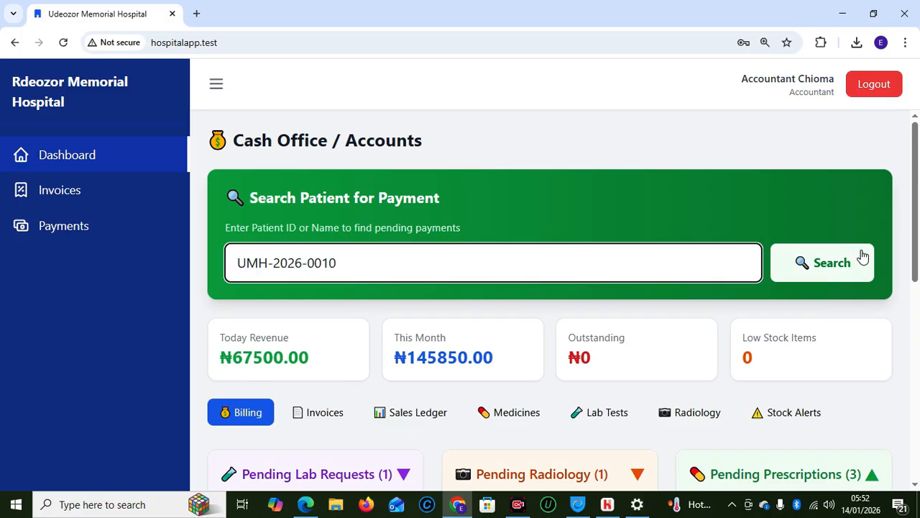
{"action": "left_click", "coordinate": [827, 266]}
{"action": "left_click_drag", "start_coordinate": [916, 228], "coordinate": [907, 201]}
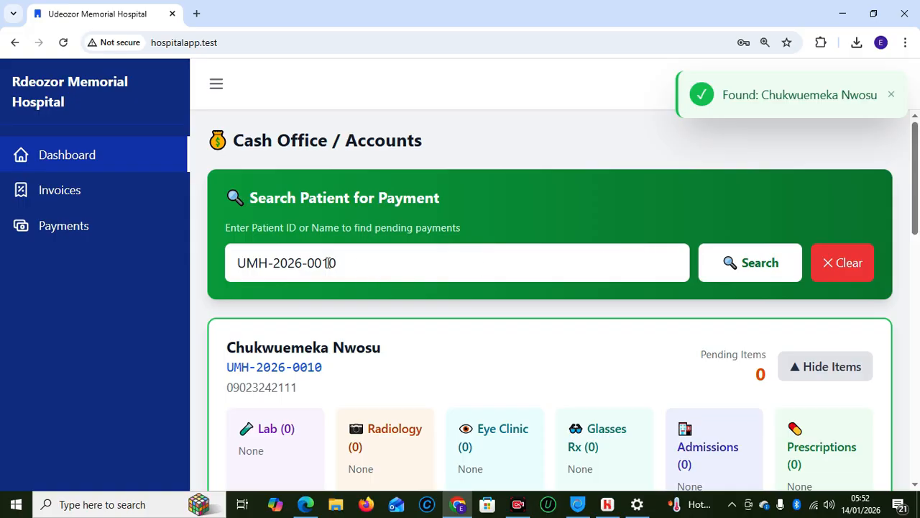
Clear the patient search field and open the Invoices list
{"action": "triple_click", "coordinate": [362, 263]}
{"action": "key", "text": "BackSpace"}
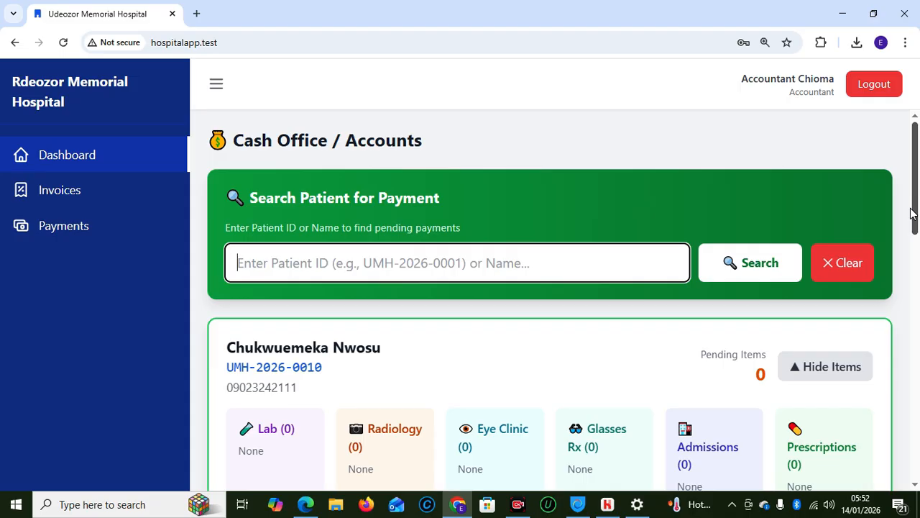
{"action": "mouse_move", "coordinate": [911, 213]}
{"action": "left_mouse_down"}
{"action": "mouse_move", "coordinate": [916, 266]}
{"action": "mouse_move", "coordinate": [916, 215]}
{"action": "left_mouse_up"}
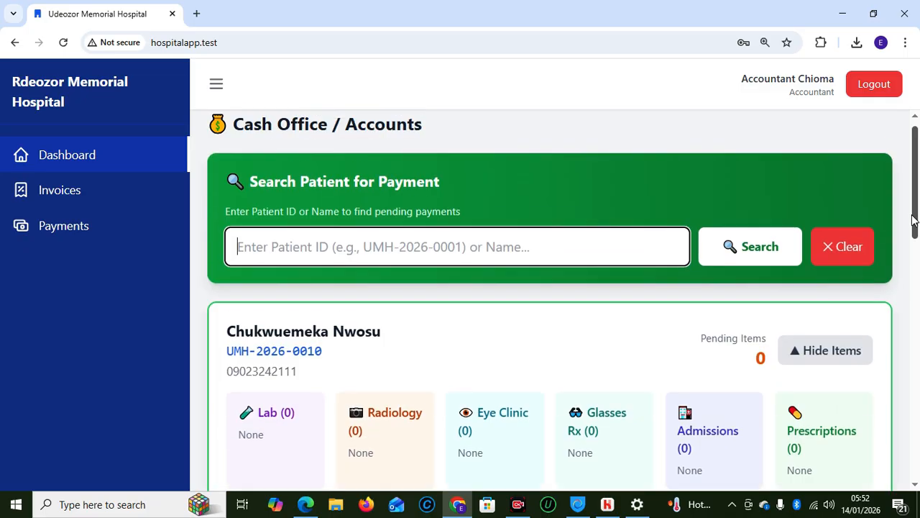
{"action": "left_click", "coordinate": [76, 199]}
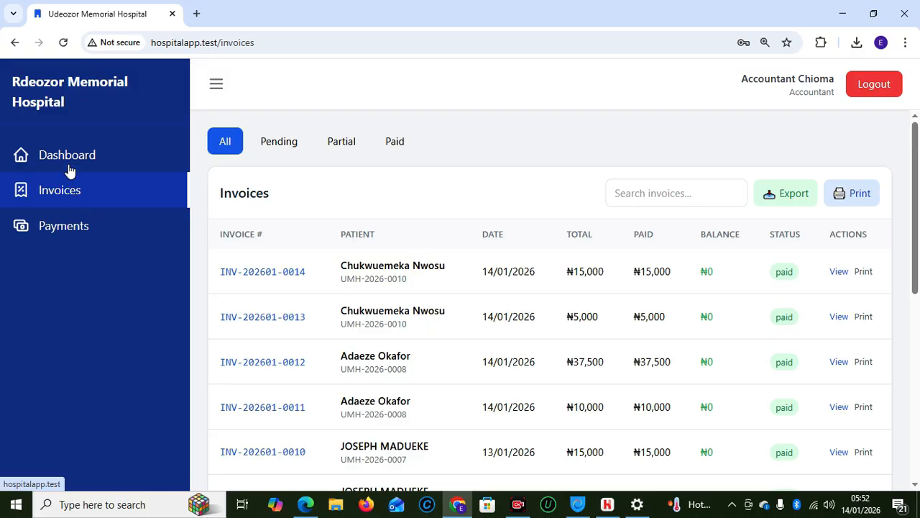
Expand Pending Radiology and Pending Lab Requests on the cash office dashboard, then open Payments
{"action": "left_click", "coordinate": [67, 166]}
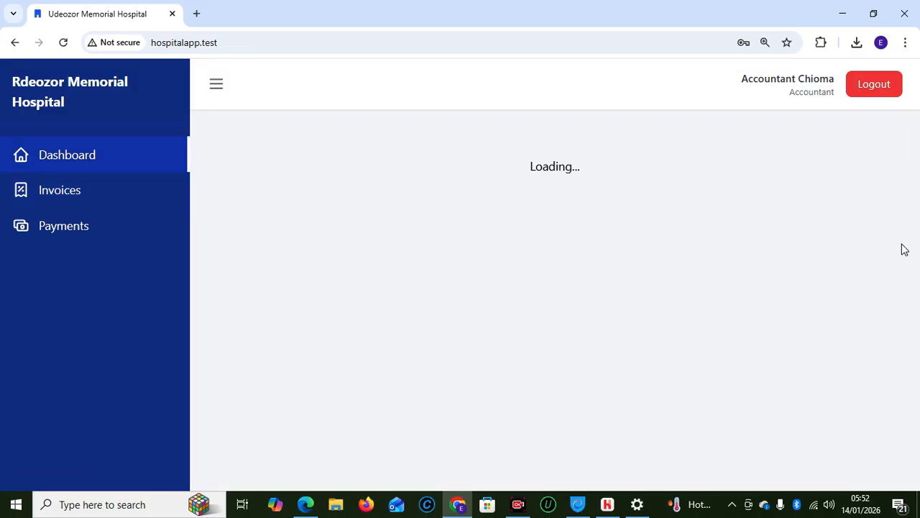
{"action": "left_click_drag", "start_coordinate": [917, 241], "coordinate": [915, 374]}
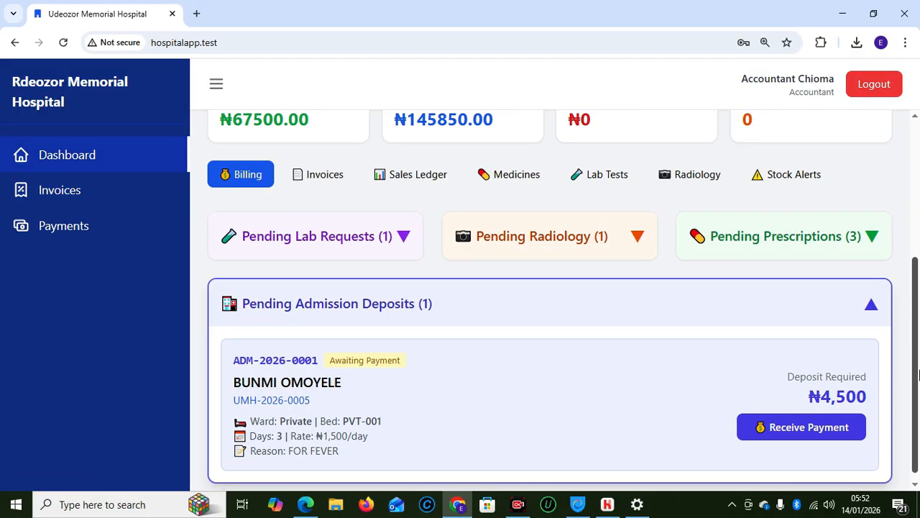
{"action": "left_click", "coordinate": [573, 243]}
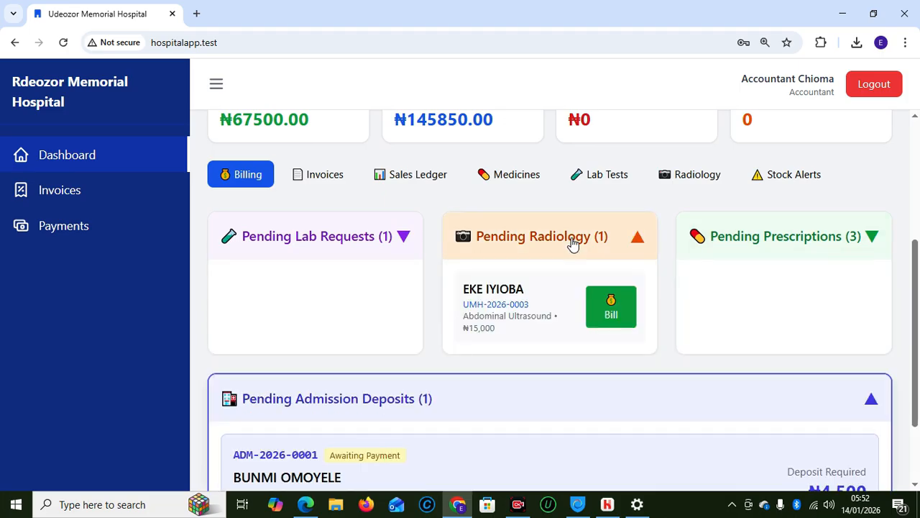
{"action": "left_click", "coordinate": [293, 248]}
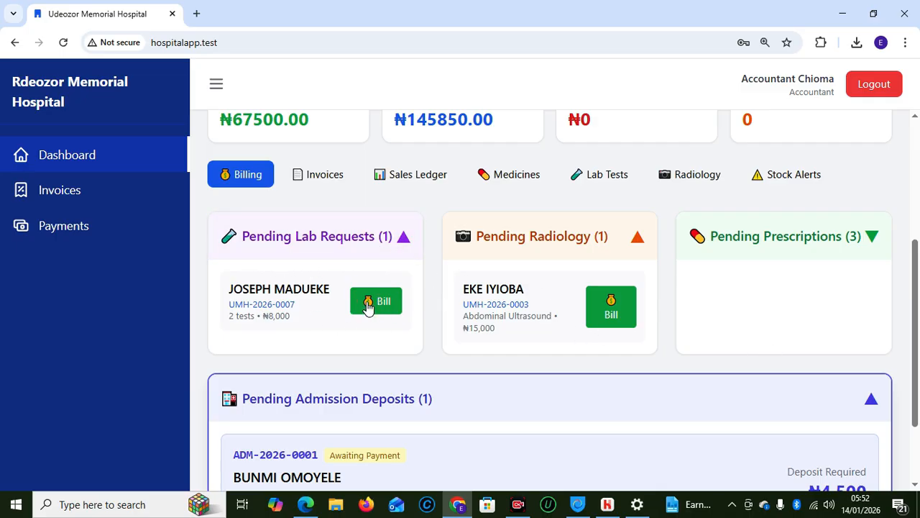
{"action": "left_click_drag", "start_coordinate": [916, 297], "coordinate": [919, 366]}
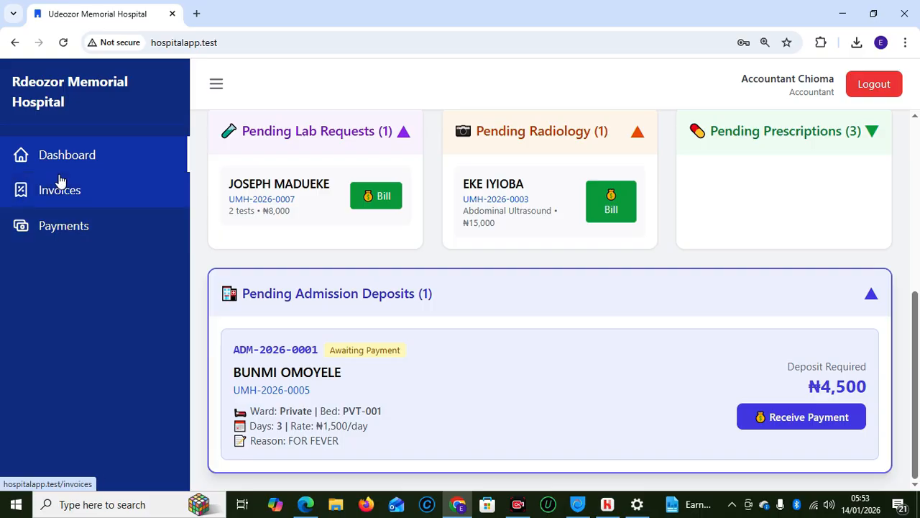
{"action": "left_click", "coordinate": [73, 228]}
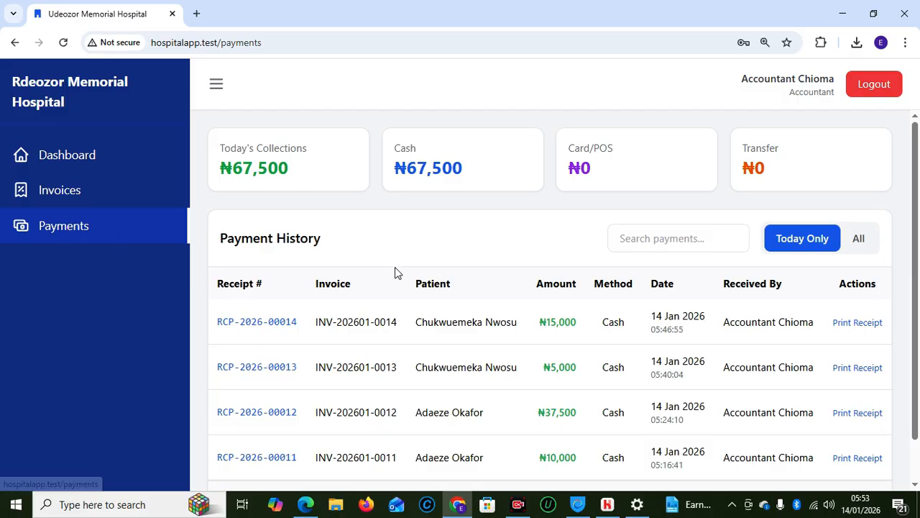
Open the printable ₦15,000 receipt RCP-2026-00014, cancel printing, and close its tab
{"action": "left_click", "coordinate": [852, 323]}
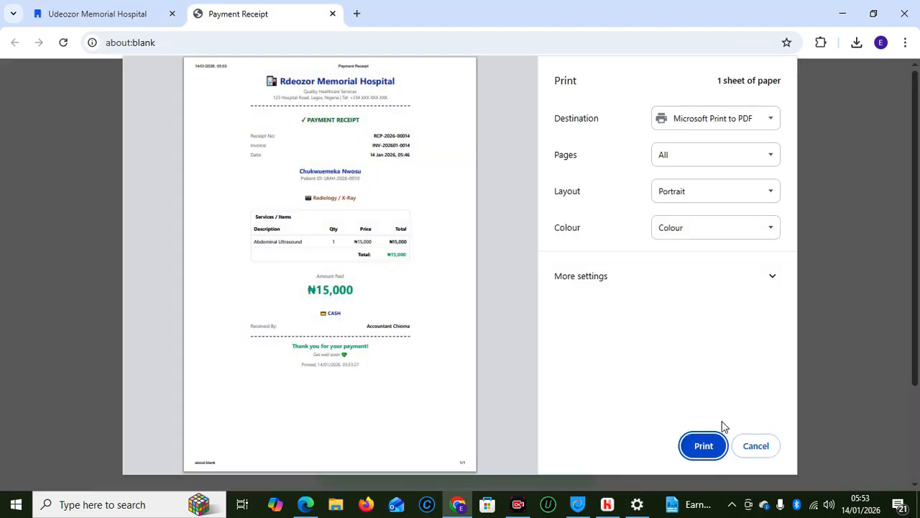
{"action": "left_click", "coordinate": [756, 445]}
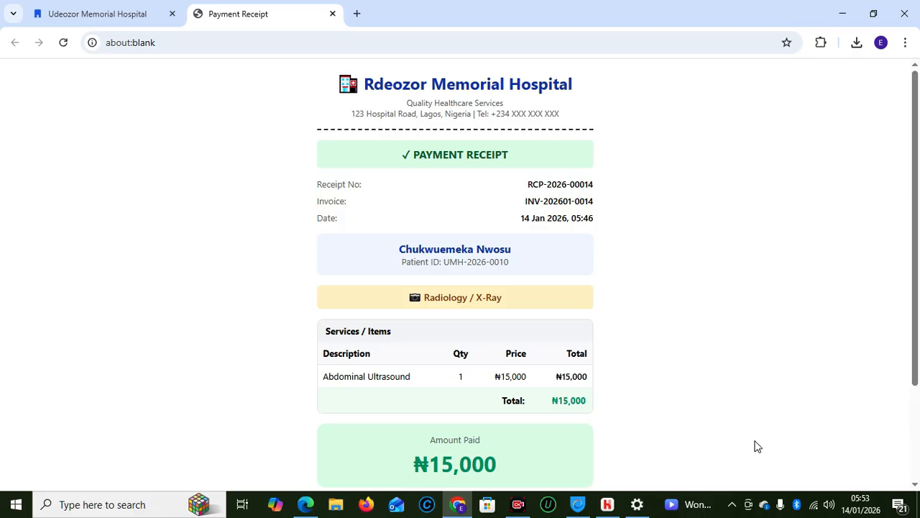
{"action": "left_click", "coordinate": [332, 14]}
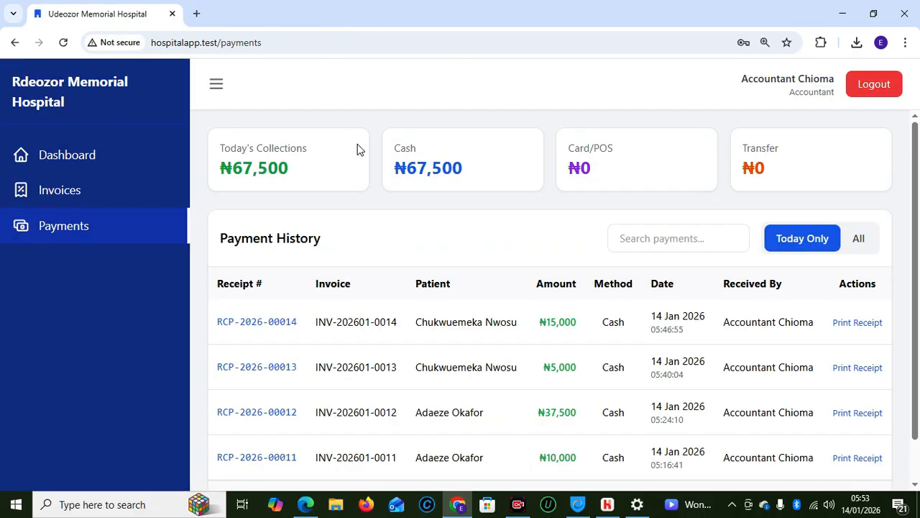
Sign out of the accountant and sign in with the saved pharmacy login
{"action": "left_click", "coordinate": [880, 92]}
{"action": "left_click", "coordinate": [443, 279]}
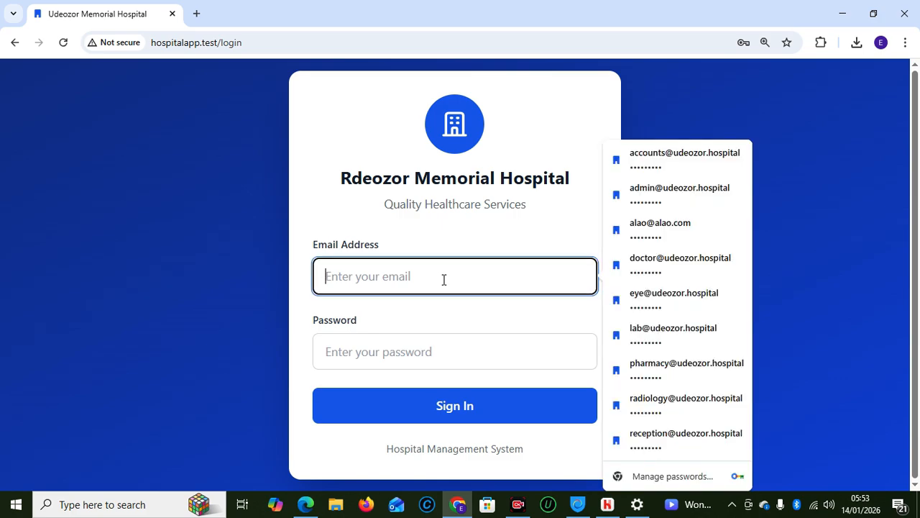
{"action": "left_click", "coordinate": [662, 367]}
{"action": "left_click", "coordinate": [469, 416]}
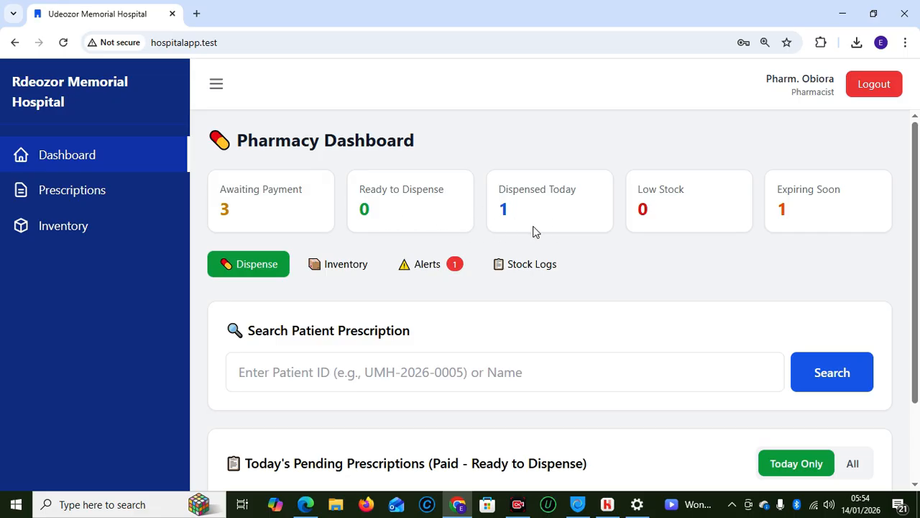
{"action": "left_click_drag", "start_coordinate": [917, 296], "coordinate": [917, 331]}
Search the patient ID for prescriptions, clear it, then view Prescriptions and Medicine Inventory
{"action": "left_click", "coordinate": [450, 333]}
{"action": "type", "text": "UMH-2026-0010"}
{"action": "left_click", "coordinate": [826, 338]}
{"action": "mouse_move", "coordinate": [918, 302]}
{"action": "left_mouse_down"}
{"action": "mouse_move", "coordinate": [918, 352]}
{"action": "mouse_move", "coordinate": [906, 290]}
{"action": "left_mouse_up"}
{"action": "left_click", "coordinate": [280, 358]}
{"action": "key", "text": "ctrl+a"}
{"action": "key", "text": "BackSpace"}
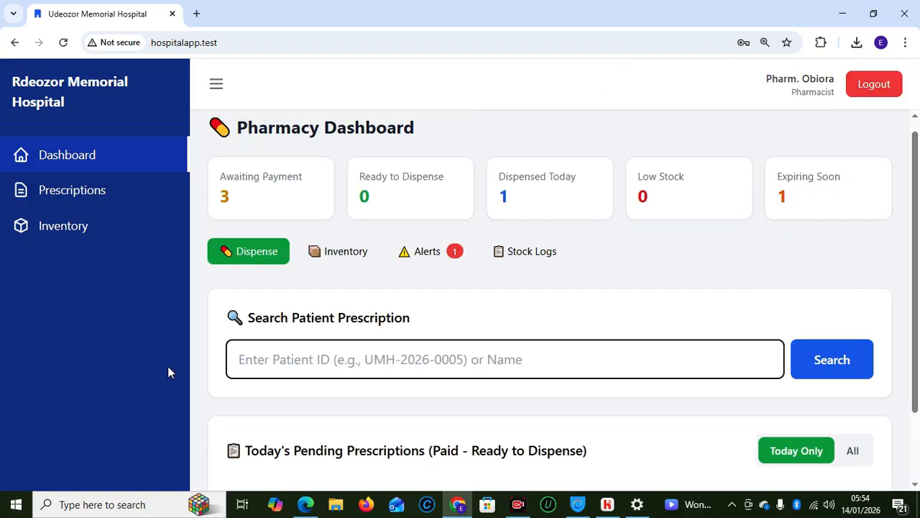
{"action": "left_click", "coordinate": [67, 187]}
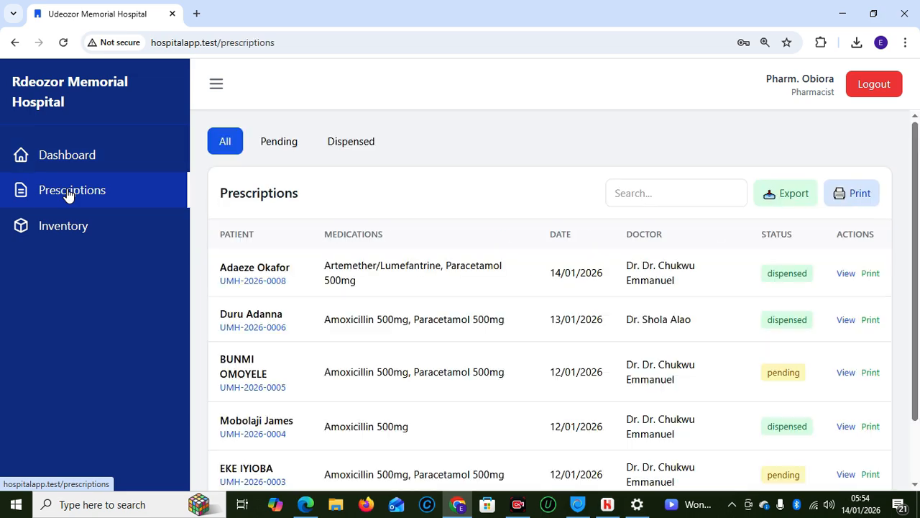
{"action": "left_click", "coordinate": [69, 241]}
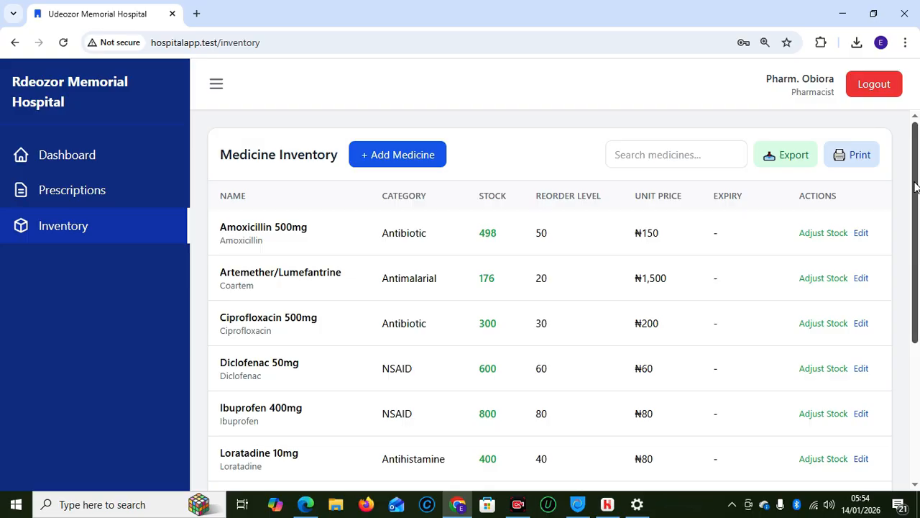
Log out of the pharmacist account and sign in with the saved eye specialist login
{"action": "left_click", "coordinate": [857, 92]}
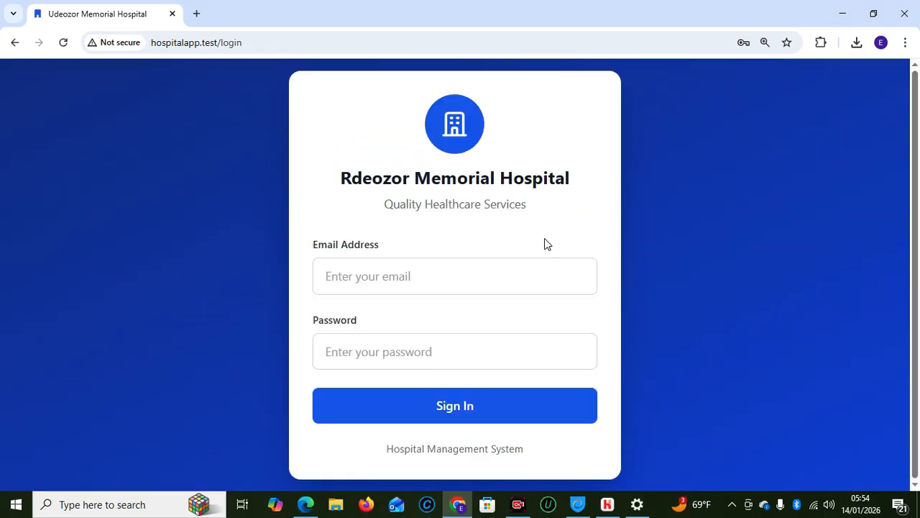
{"action": "left_click", "coordinate": [376, 269]}
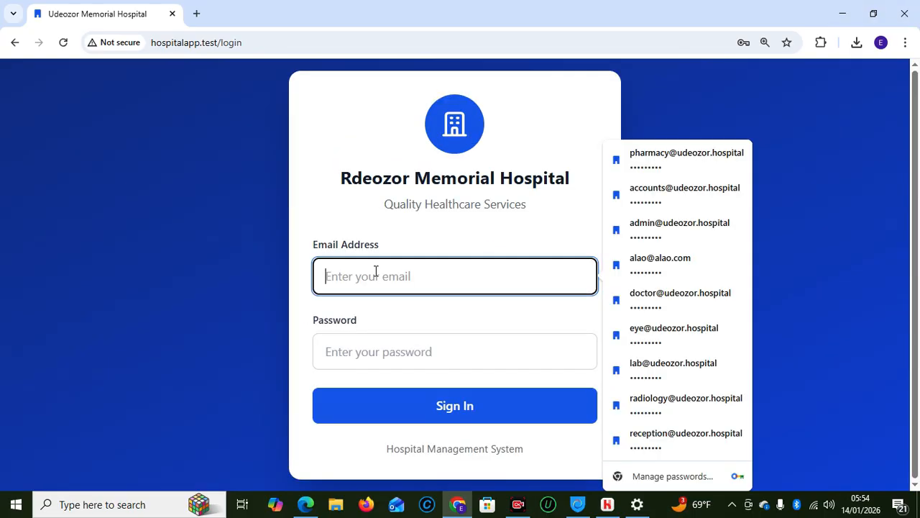
{"action": "left_click", "coordinate": [676, 331]}
{"action": "left_click", "coordinate": [464, 415]}
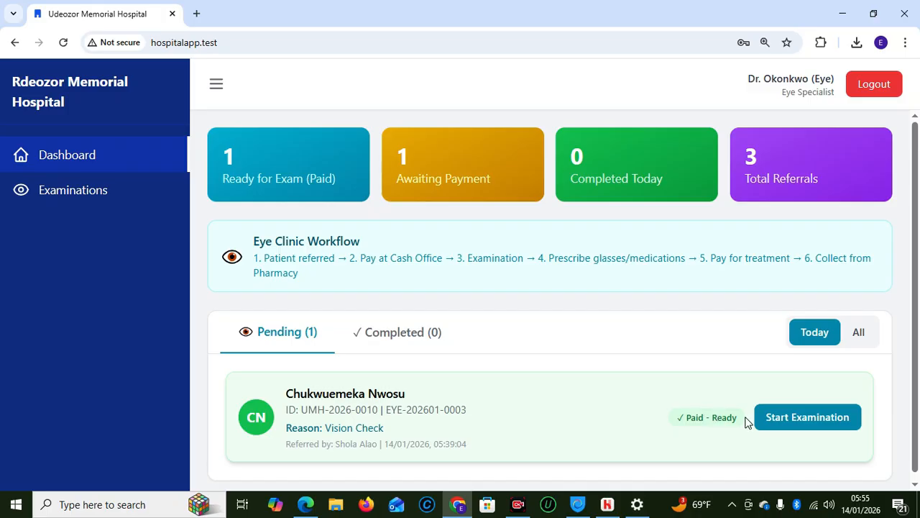
Start the eye examination and enter visual acuity 6/18, 6/12 and 6/12
{"action": "left_click", "coordinate": [800, 428]}
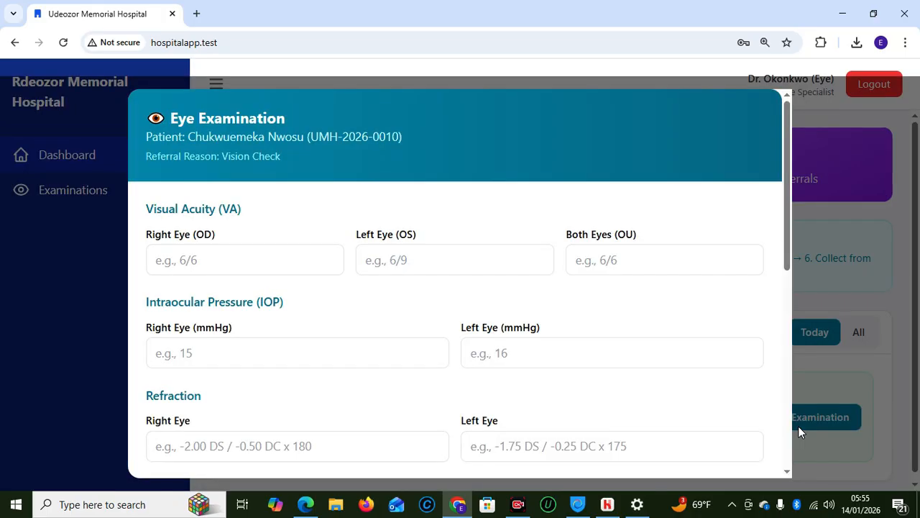
{"action": "left_click_drag", "start_coordinate": [784, 230], "coordinate": [787, 461]}
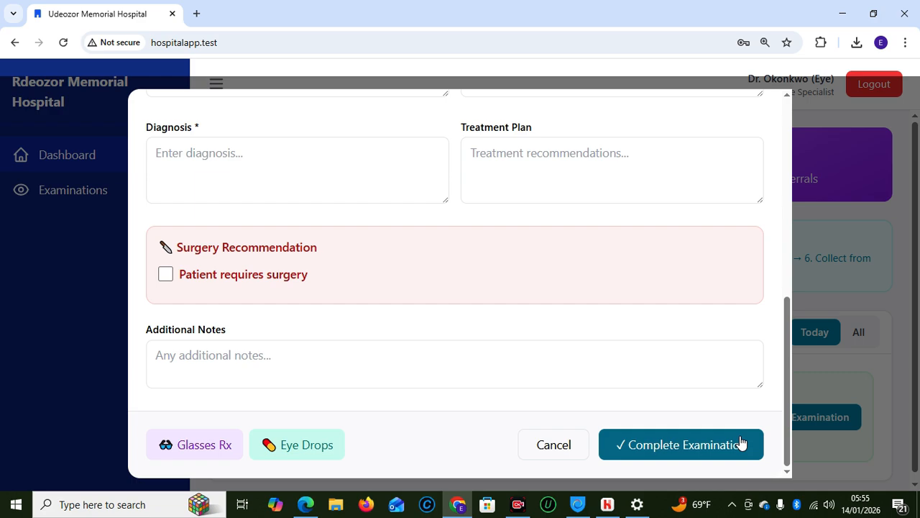
{"action": "left_click_drag", "start_coordinate": [786, 423], "coordinate": [789, 220]}
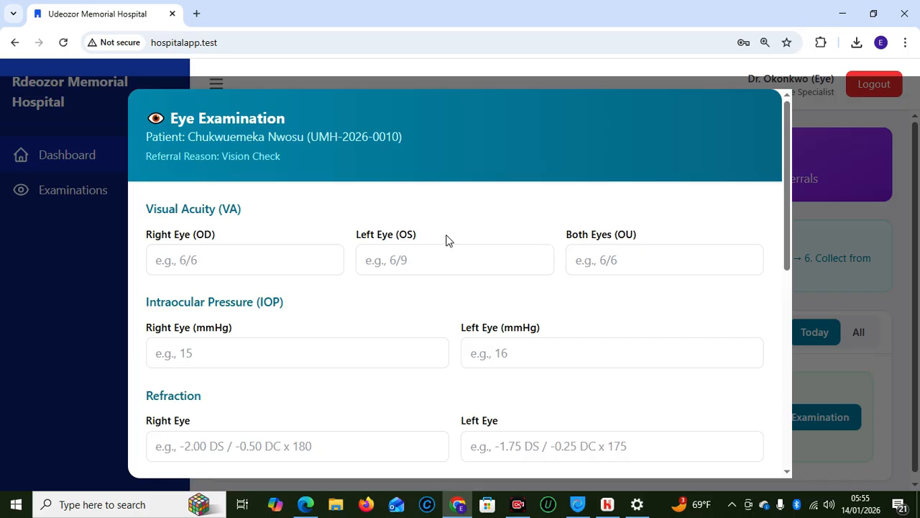
{"action": "left_click", "coordinate": [274, 262]}
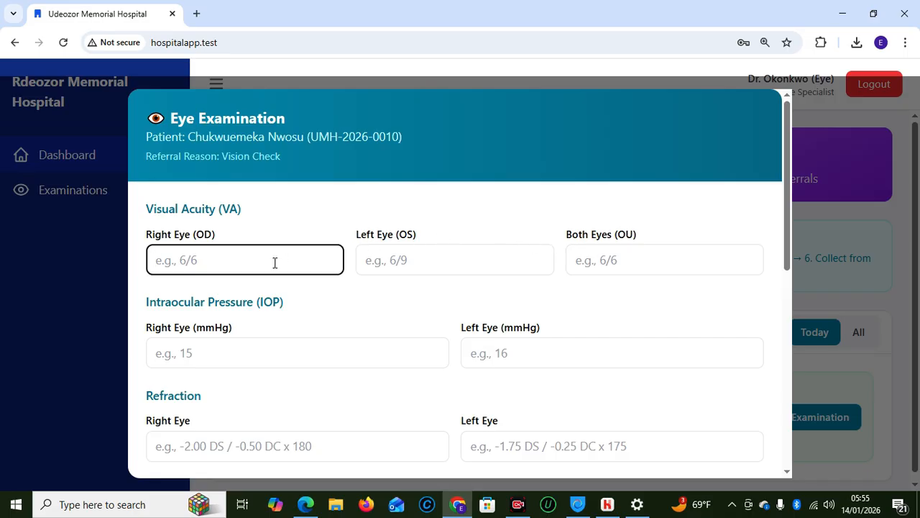
{"action": "type", "text": "6/18"}
{"action": "key", "text": "Tab"}
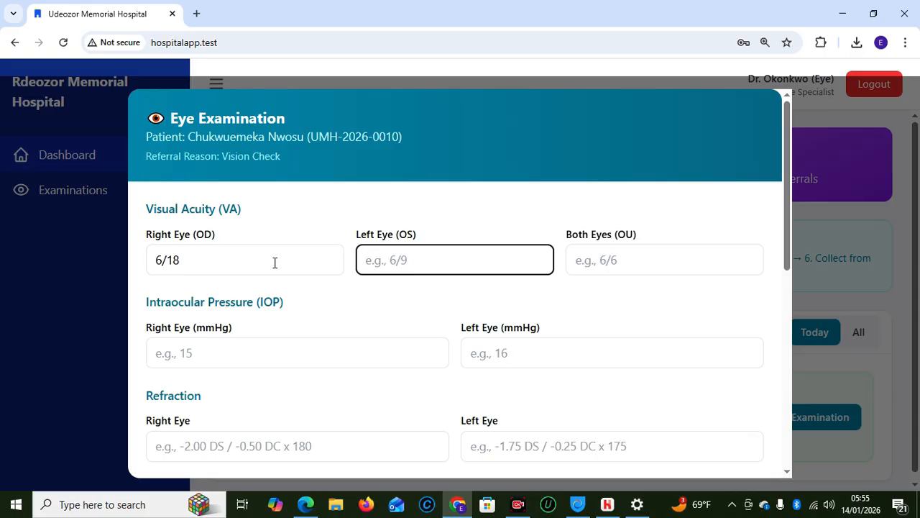
{"action": "type", "text": "6"}
{"action": "type", "text": ".12"}
{"action": "key", "text": "BackSpace"}
{"action": "key", "text": "BackSpace"}
{"action": "key", "text": "BackSpace"}
{"action": "type", "text": "/12"}
{"action": "left_click", "coordinate": [618, 261]}
{"action": "type", "text": "6/12"}
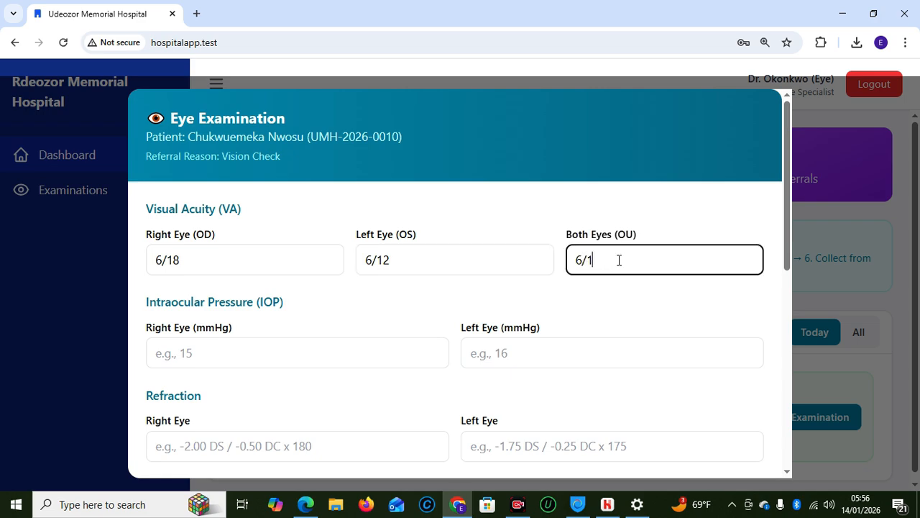
Enter intraocular pressures of 16 and 15 mmHg for right and left eyes
{"action": "left_click", "coordinate": [256, 345]}
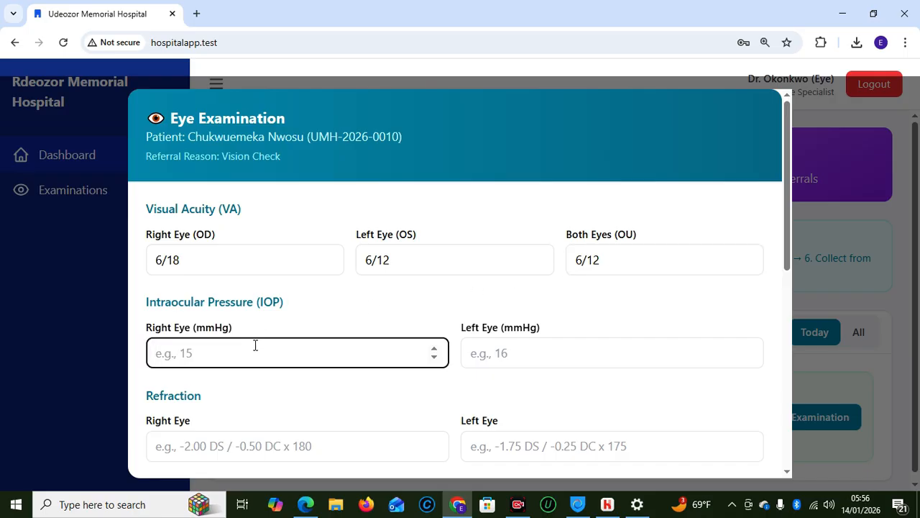
{"action": "type", "text": "16"}
{"action": "left_click", "coordinate": [543, 359]}
{"action": "type", "text": "15"}
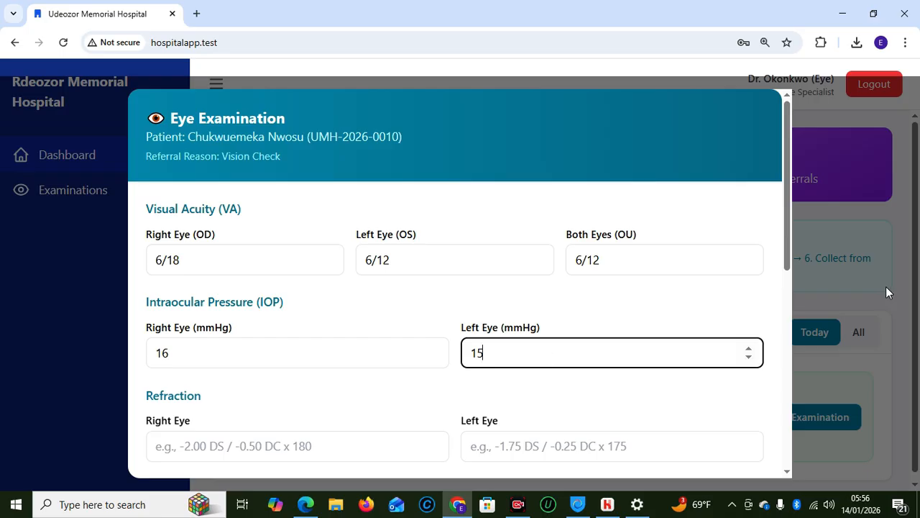
{"action": "scroll", "coordinate": [788, 257], "scroll_direction": "down", "scroll_amount": 1}
{"action": "scroll", "coordinate": [788, 262], "scroll_direction": "down", "scroll_amount": 2}
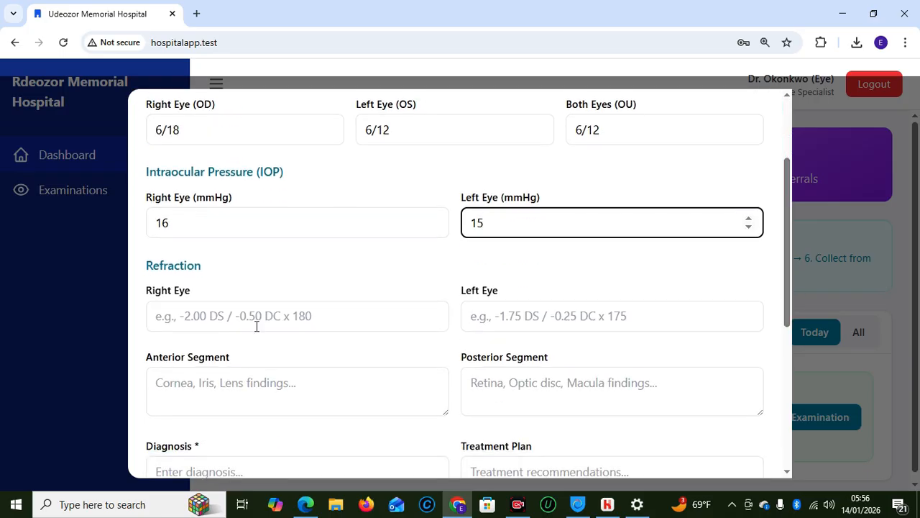
Enter refraction +1.50 for the right eye and +1.25 for the left eye
{"action": "left_click", "coordinate": [233, 320]}
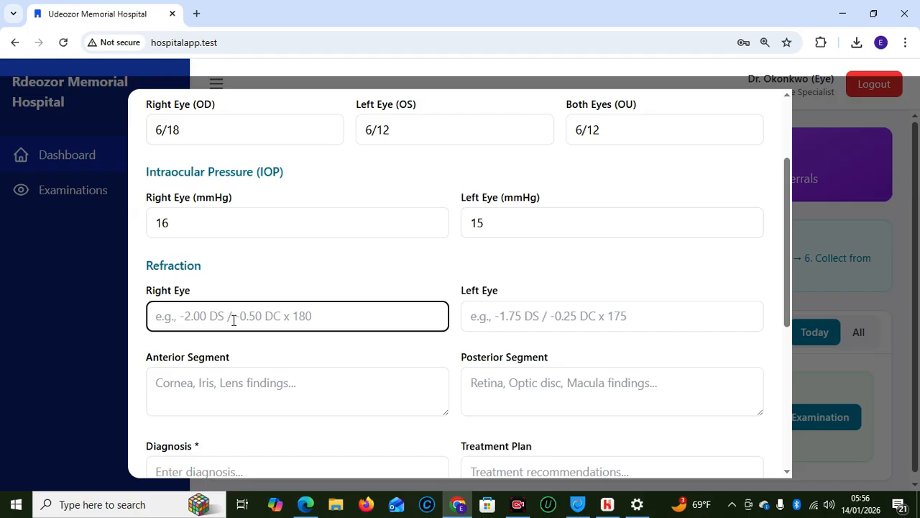
{"action": "type", "text": "-"}
{"action": "key", "text": "BackSpace"}
{"action": "type", "text": "="}
{"action": "key", "text": "BackSpace"}
{"action": "type", "text": "+"}
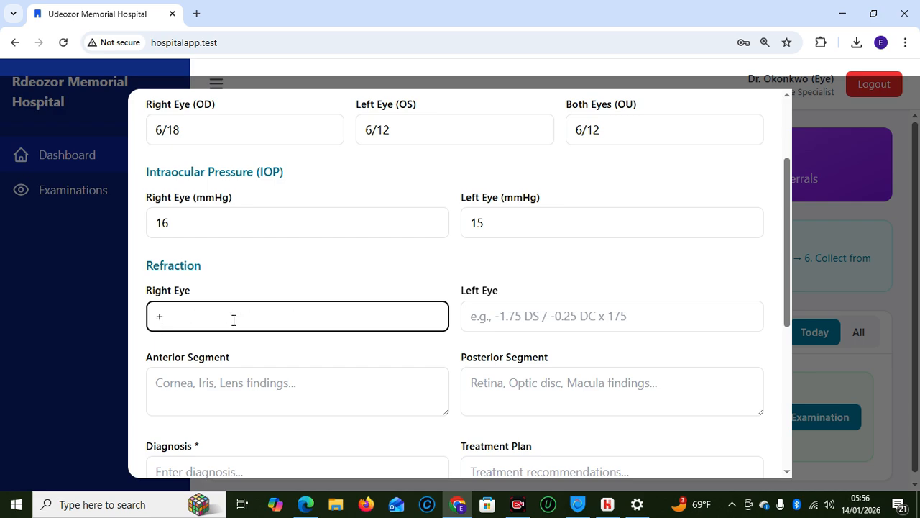
{"action": "type", "text": "1.50"}
{"action": "left_click", "coordinate": [514, 316]}
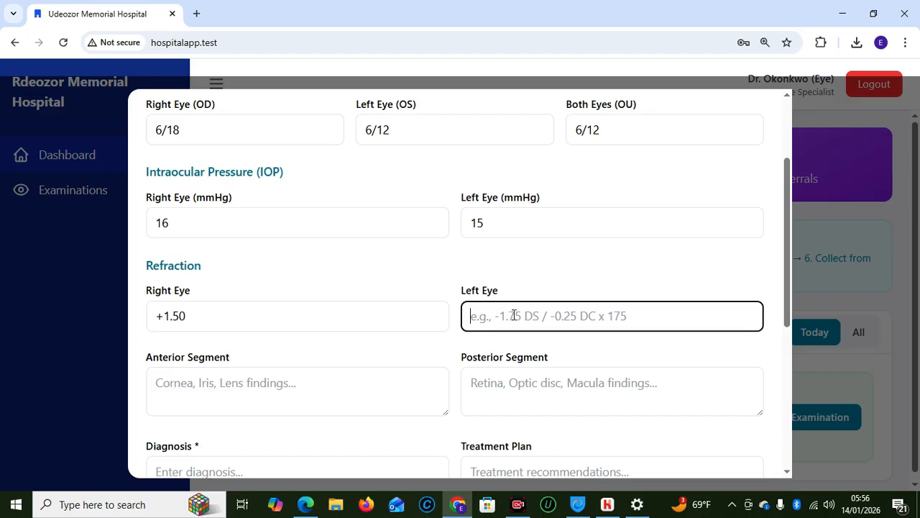
{"action": "type", "text": "1"}
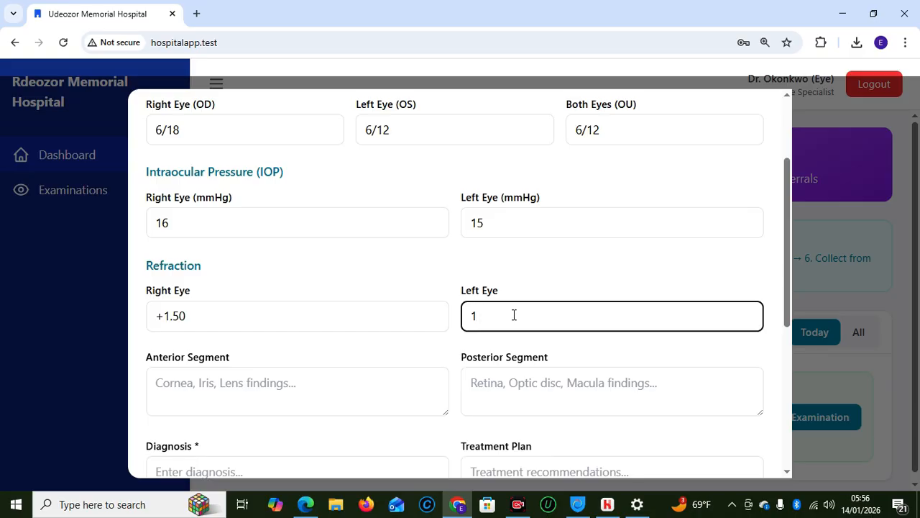
{"action": "key", "text": "BackSpace"}
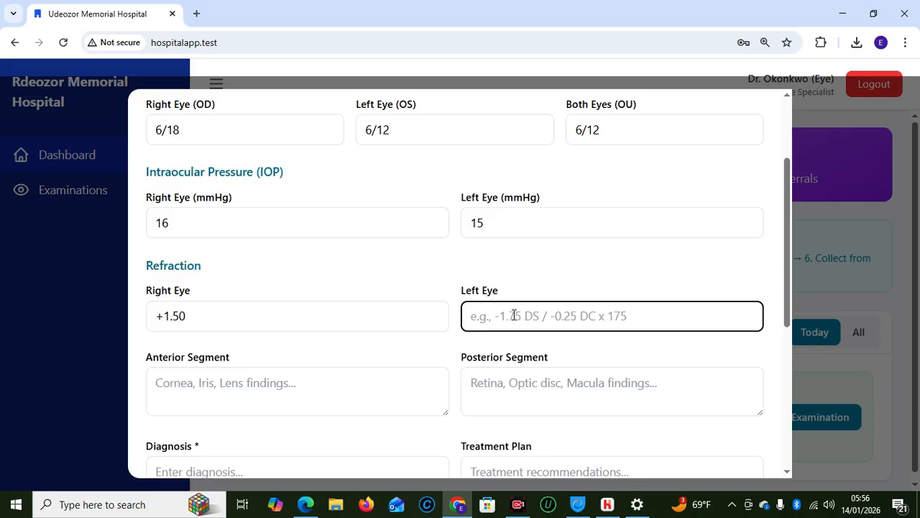
{"action": "type", "text": "+1"}
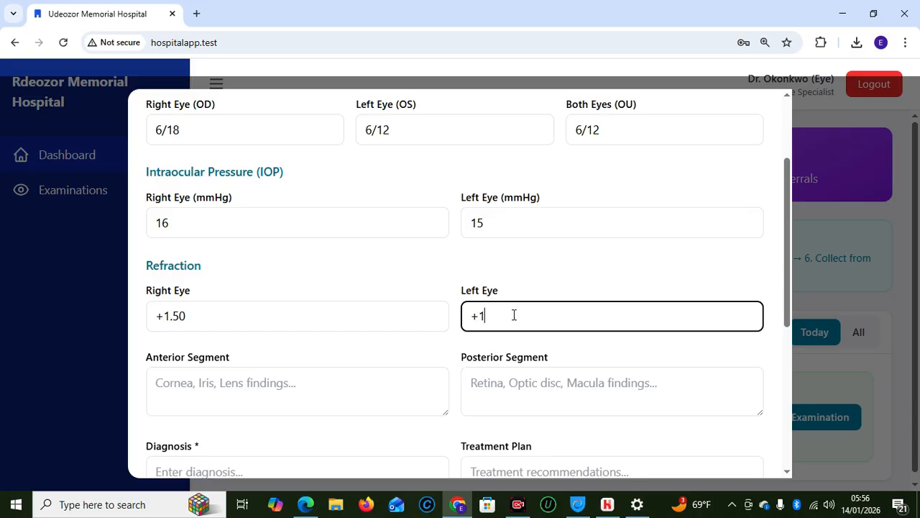
{"action": "type", "text": "/25"}
{"action": "key", "text": "BackSpace"}
{"action": "key", "text": "BackSpace"}
{"action": "key", "text": "BackSpace"}
{"action": "type", "text": ".25"}
Record anterior segment findings 'CLEAR CORONA, NORMAL ANTERIOR CHAMBER DEPTH'
{"action": "left_click", "coordinate": [231, 385]}
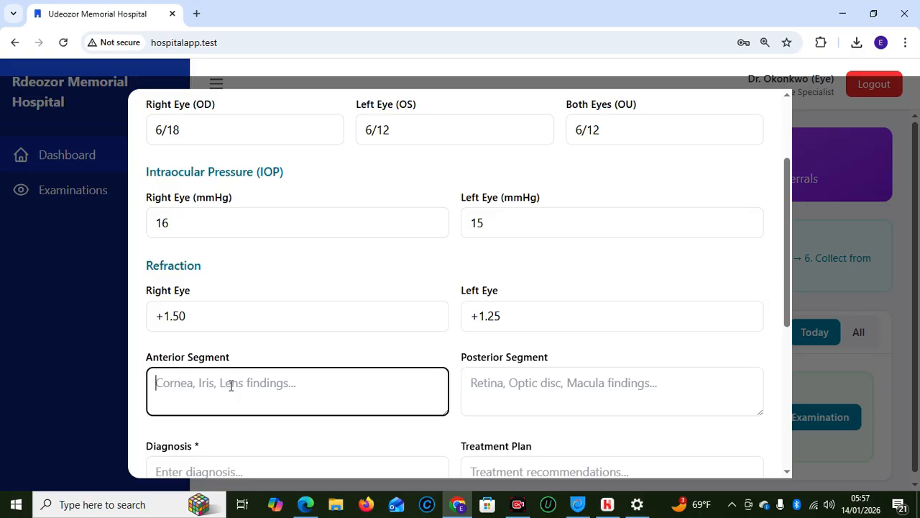
{"action": "type", "text": "CL"}
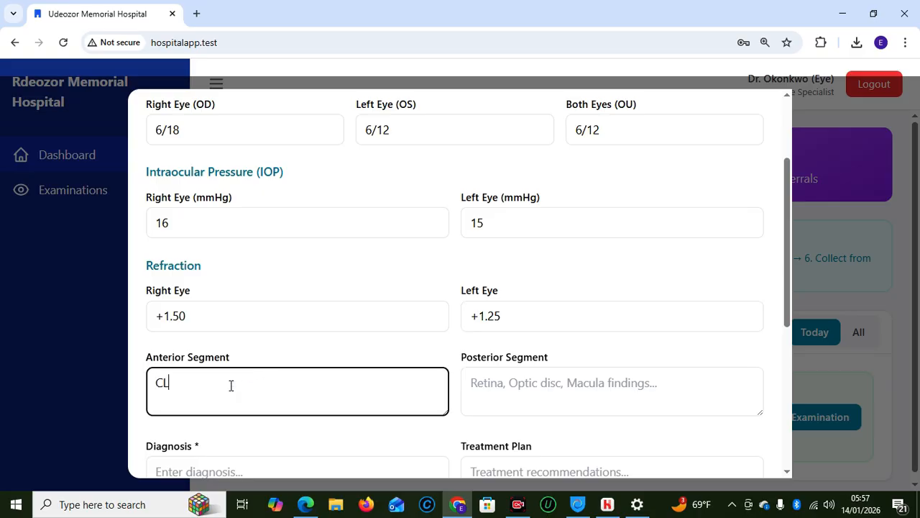
{"action": "type", "text": "EAR CORONA, NORMAL"}
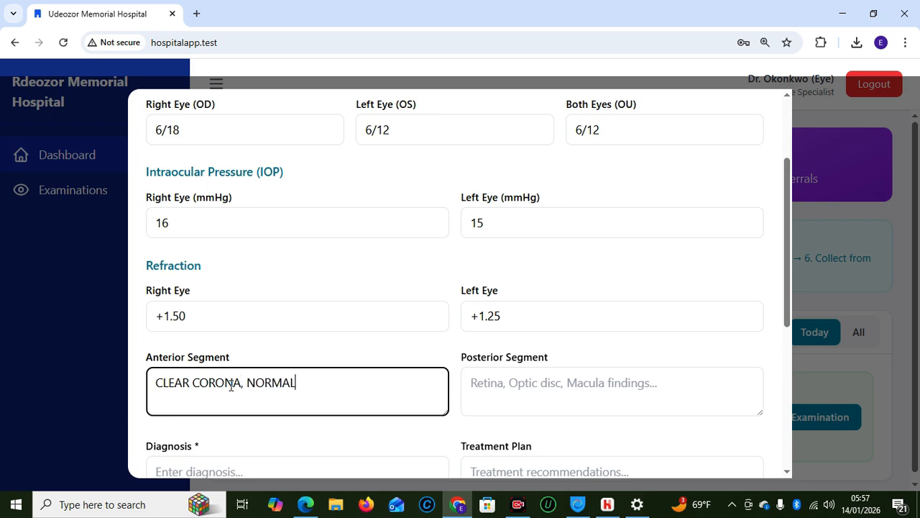
{"action": "type", "text": " ANTERIOR CHAN"}
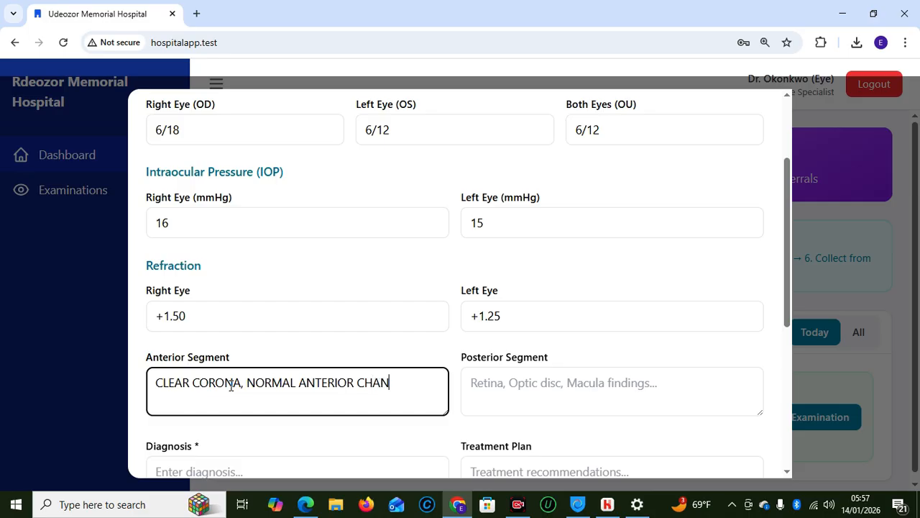
{"action": "key", "text": "BackSpace"}
{"action": "type", "text": "MBR"}
{"action": "key", "text": "BackSpace"}
{"action": "type", "text": "ER DEPTH"}
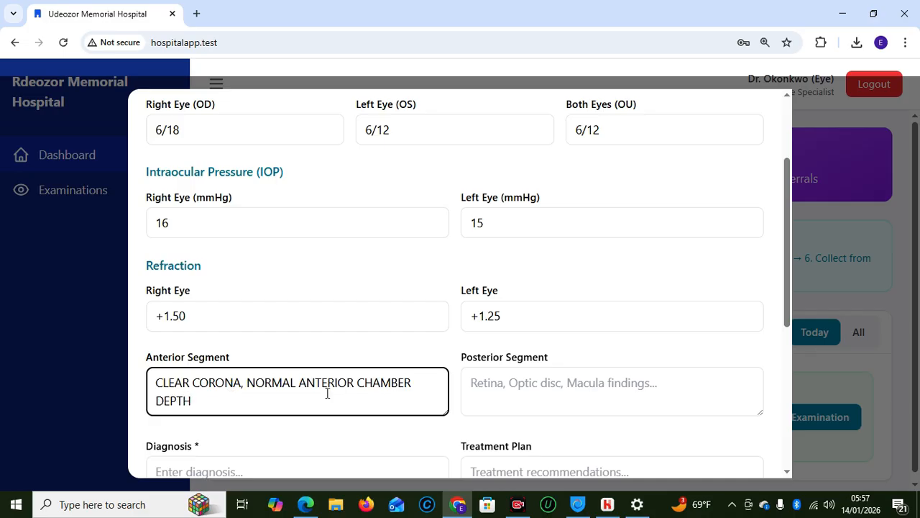
Record posterior segment findings as 'NORMAL FOUNDUS'
{"action": "left_click", "coordinate": [611, 387]}
{"action": "type", "text": "NORMAL"}
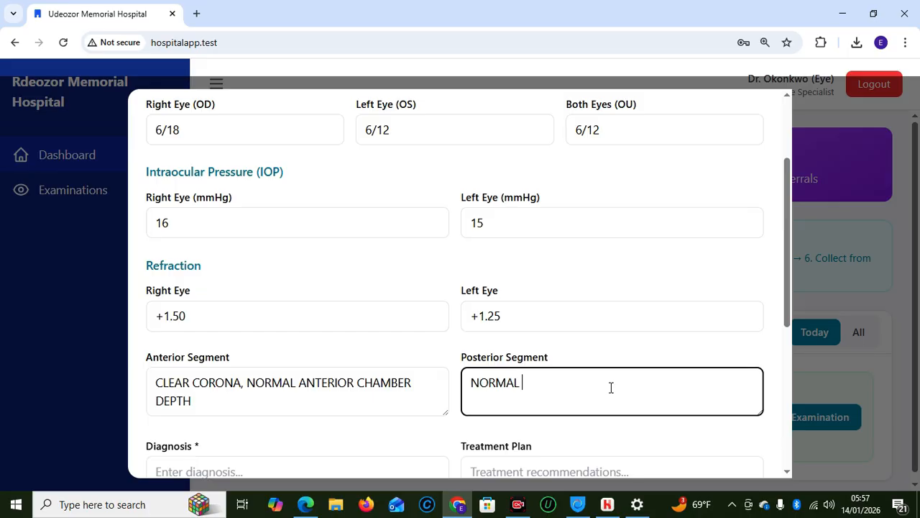
{"action": "type", "text": " FOUNDUS"}
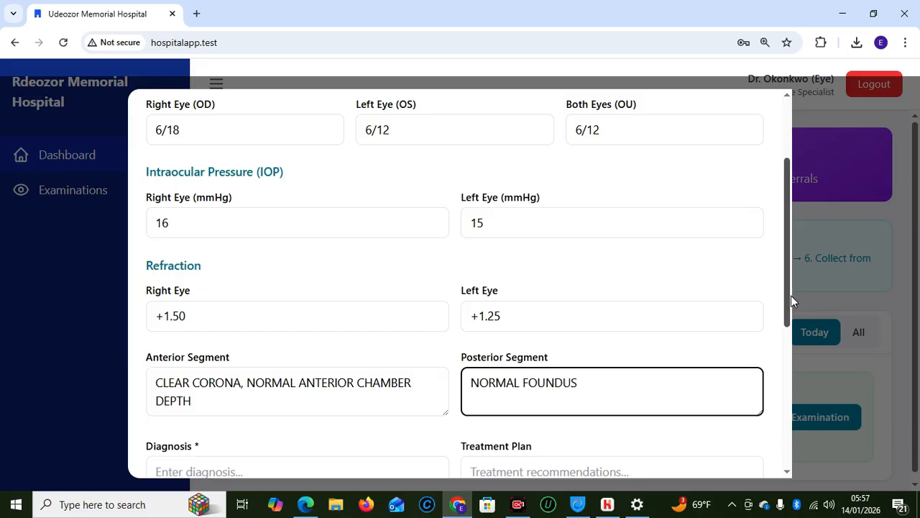
{"action": "left_click_drag", "start_coordinate": [787, 296], "coordinate": [788, 349]}
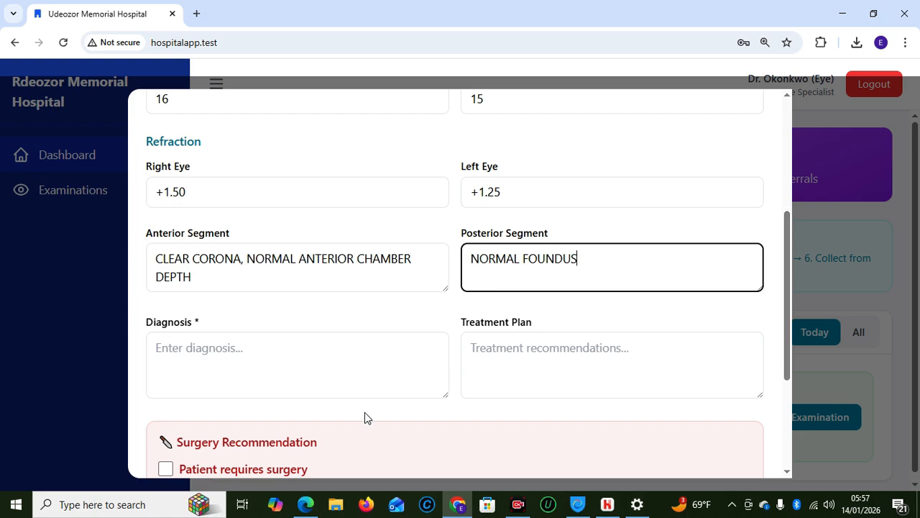
Enter diagnosis 'PRESBYOPIA, WITH MILD HYPEROPIA' and plan 'PRESCRIBE READING GLASSES', then complete the examination
{"action": "left_click", "coordinate": [249, 364]}
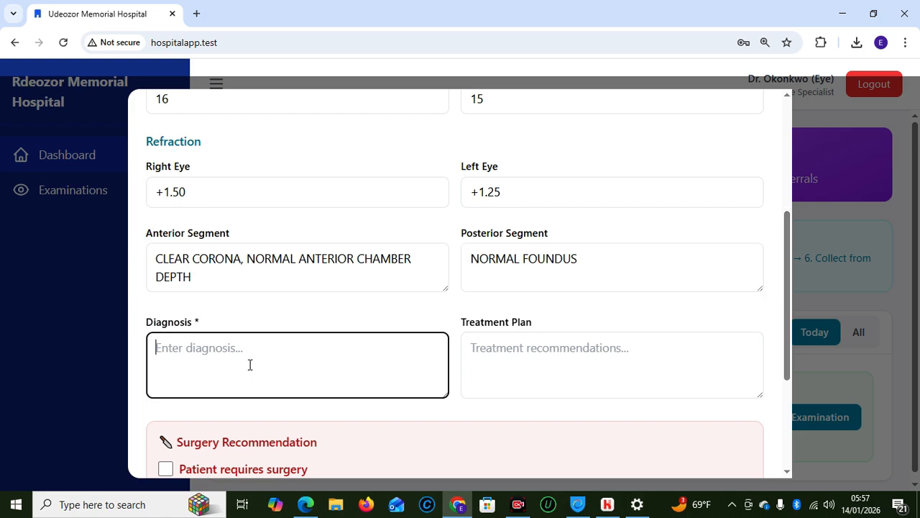
{"action": "type", "text": "PRES"}
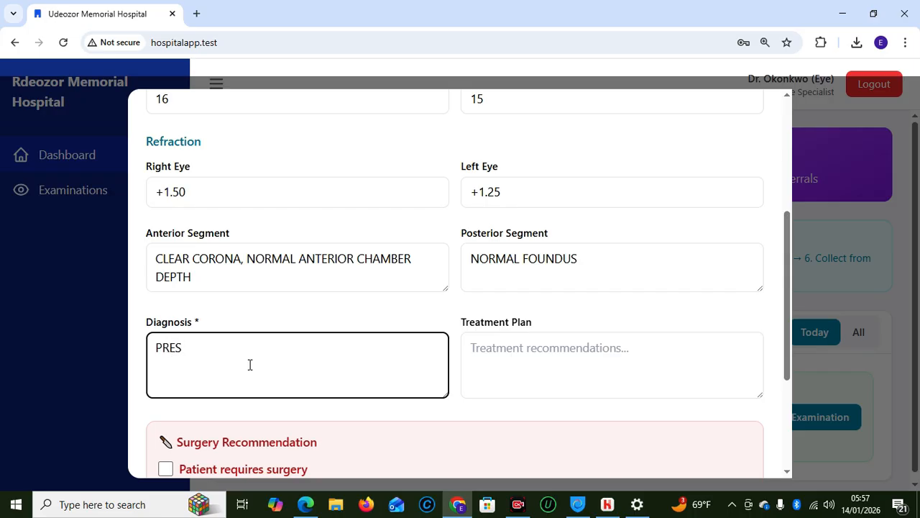
{"action": "type", "text": "BYOPIA, WITH MILD HY"}
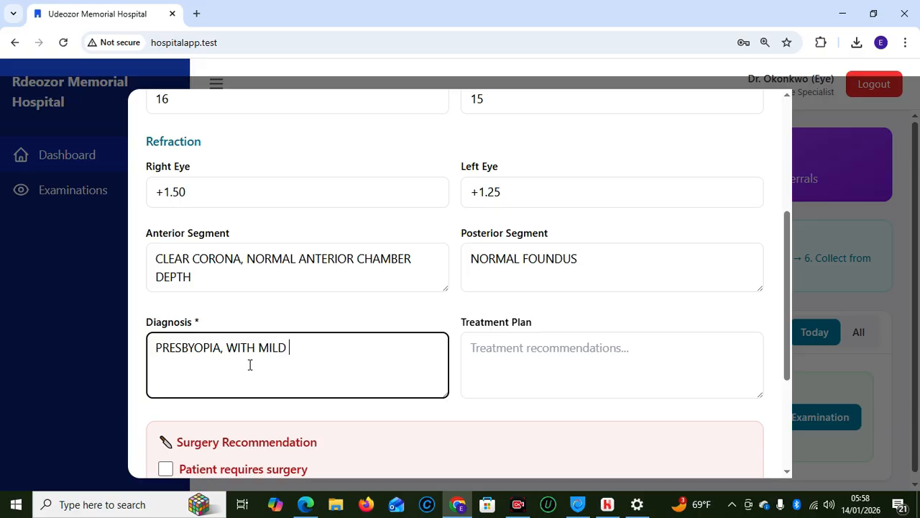
{"action": "type", "text": "PEROPIA"}
{"action": "left_click", "coordinate": [550, 364]}
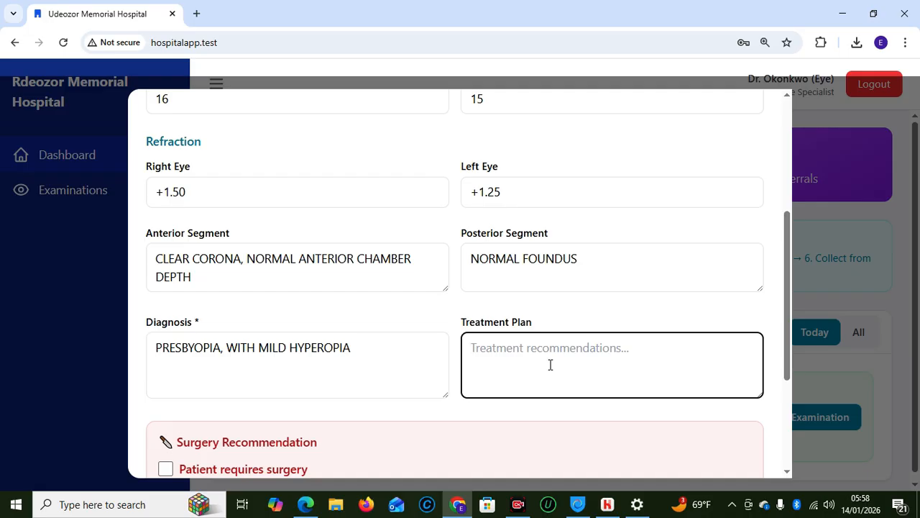
{"action": "type", "text": "PR"}
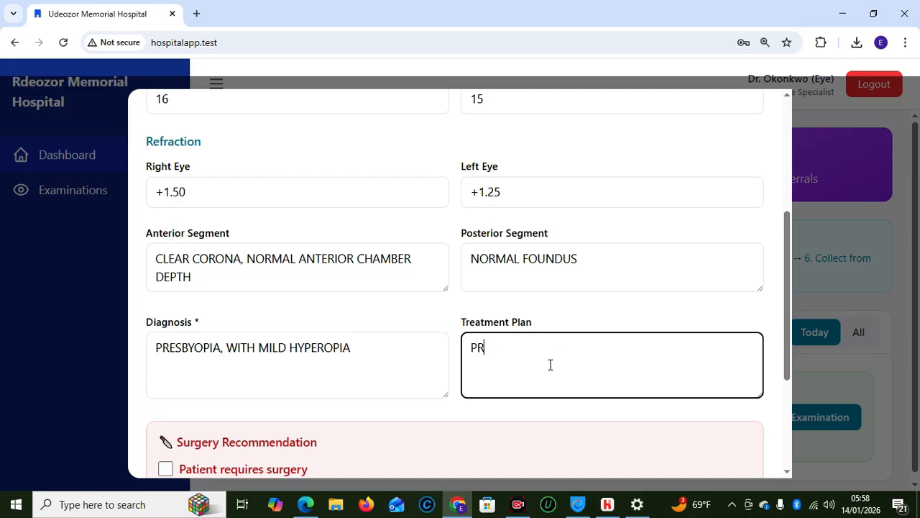
{"action": "type", "text": "ESCRIBE READING GLASSES"}
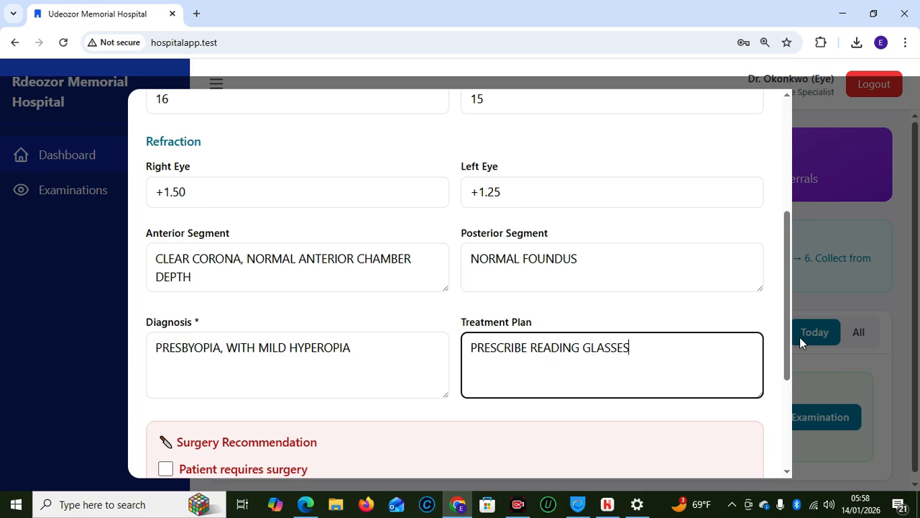
{"action": "left_click_drag", "start_coordinate": [788, 327], "coordinate": [789, 417]}
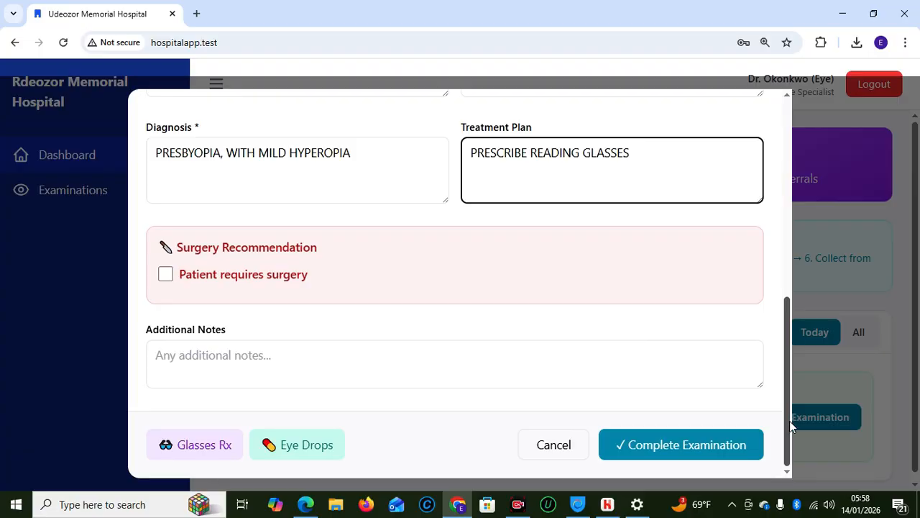
{"action": "left_click", "coordinate": [690, 444]}
Confirm completion and review the examination's details under today's Completed tab
{"action": "left_click", "coordinate": [573, 370]}
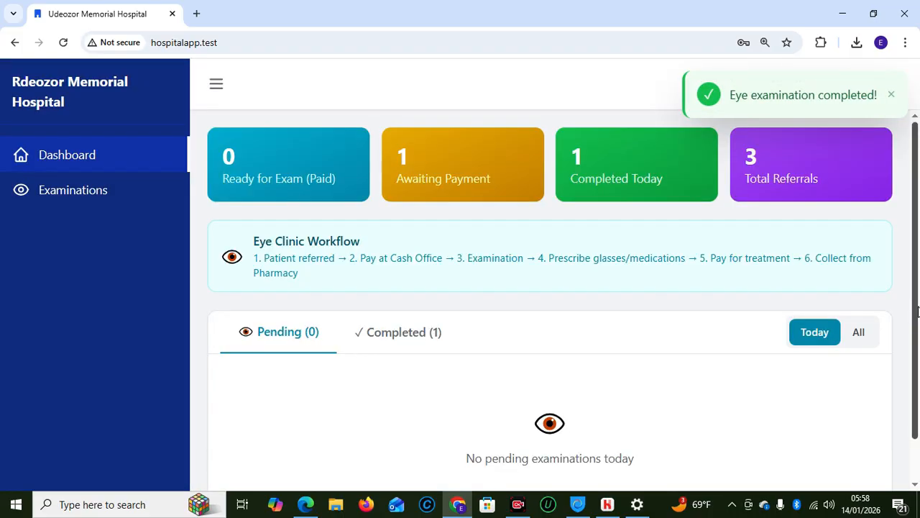
{"action": "scroll", "coordinate": [569, 324], "scroll_direction": "down", "scroll_amount": 1}
{"action": "left_click", "coordinate": [402, 287]}
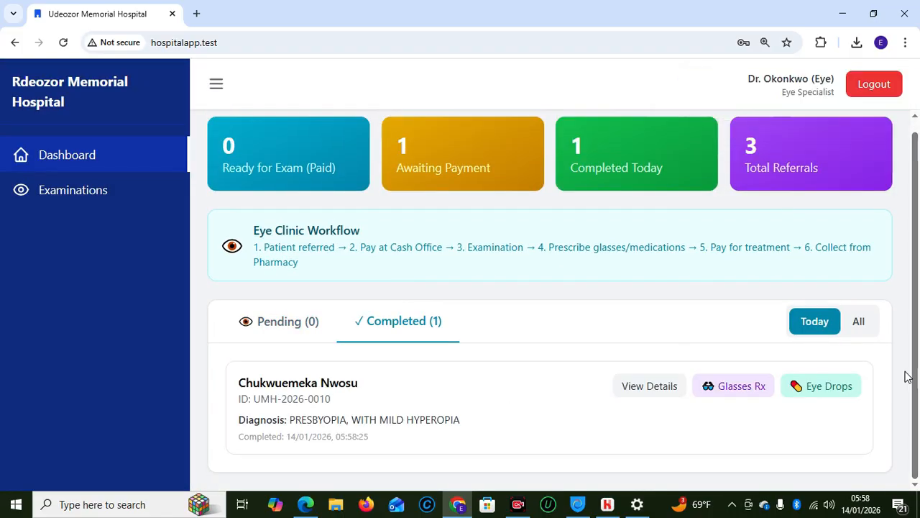
{"action": "left_click", "coordinate": [665, 387]}
{"action": "left_click_drag", "start_coordinate": [787, 267], "coordinate": [767, 245]}
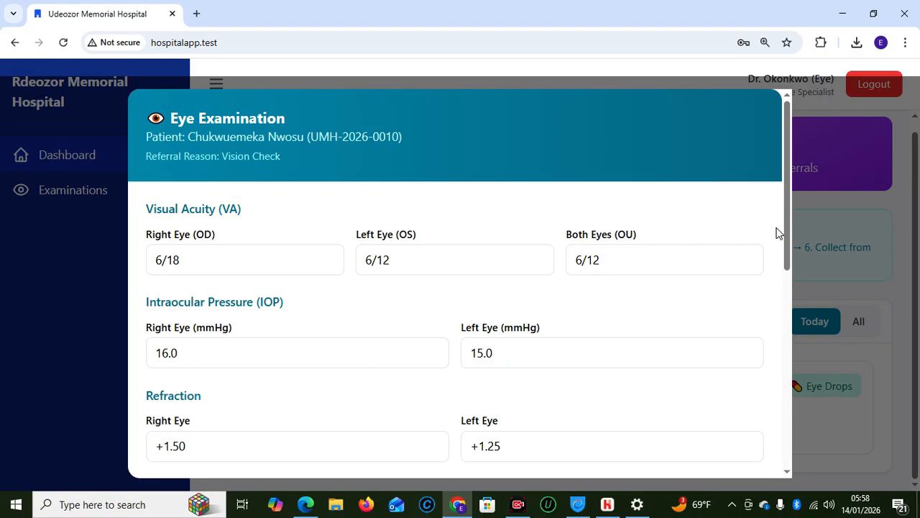
{"action": "scroll", "coordinate": [791, 245], "scroll_direction": "down", "scroll_amount": 2}
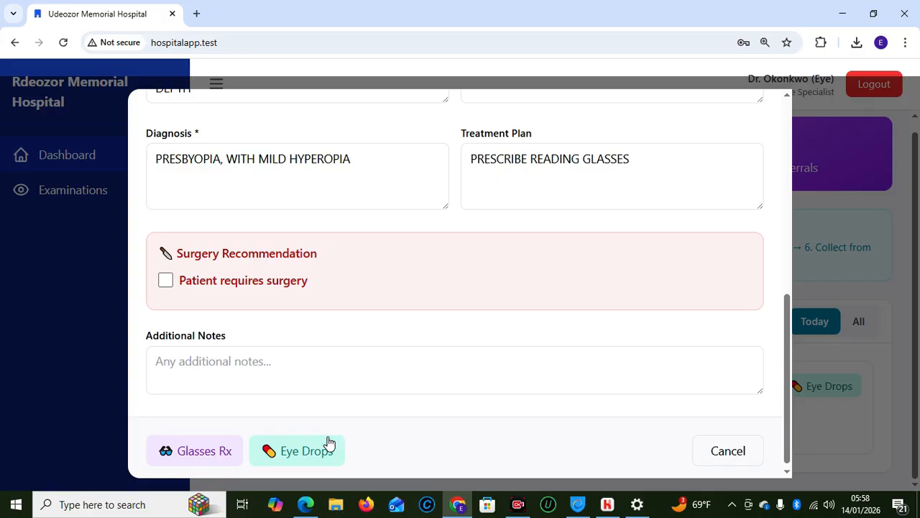
{"action": "left_click", "coordinate": [726, 451]}
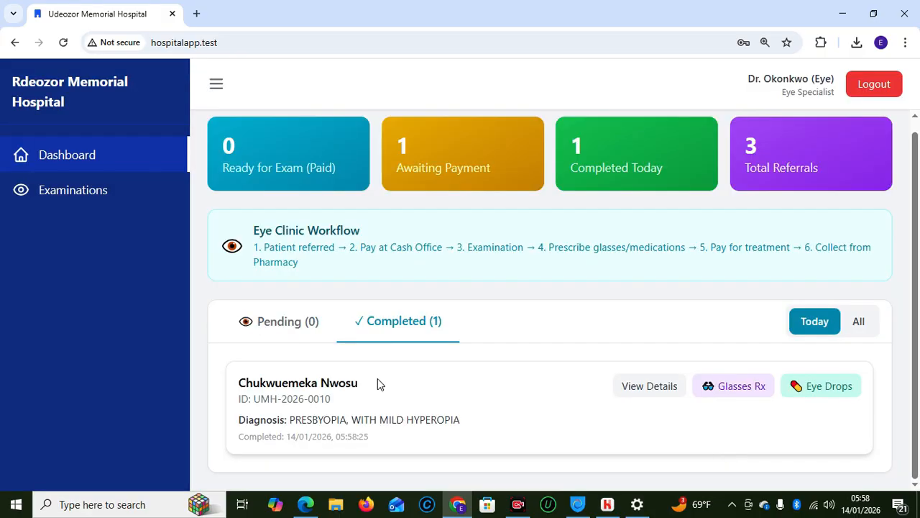
Re-save the patient's examination record from the Examinations list and return to the dashboard
{"action": "left_click", "coordinate": [46, 200]}
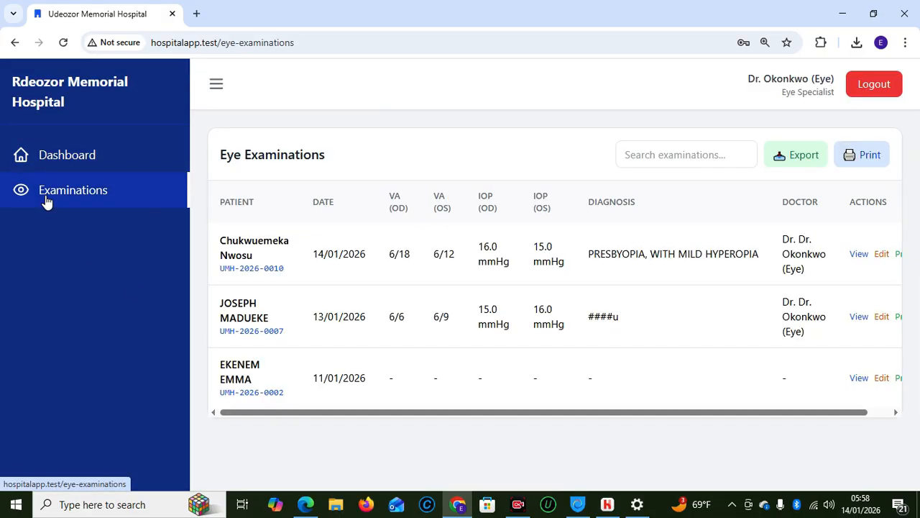
{"action": "left_click", "coordinate": [879, 255]}
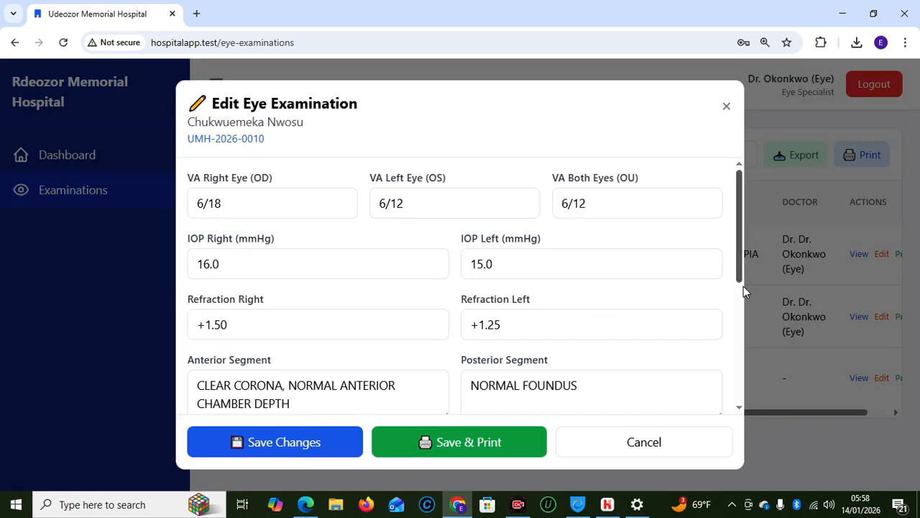
{"action": "scroll", "coordinate": [732, 273], "scroll_direction": "down", "scroll_amount": 4}
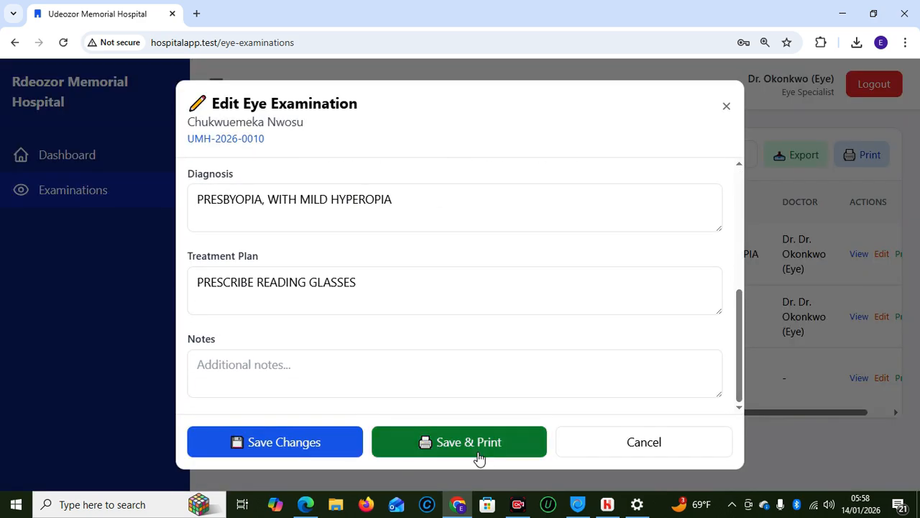
{"action": "left_click", "coordinate": [311, 443]}
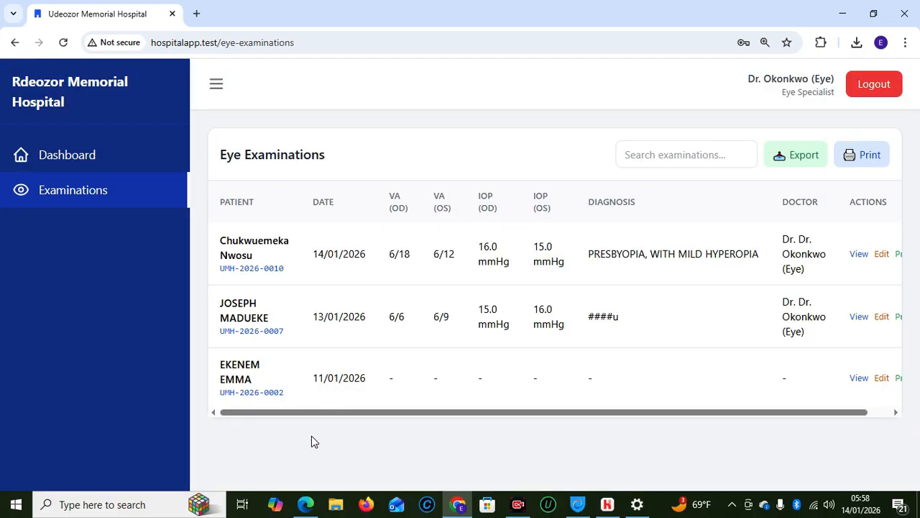
{"action": "left_click", "coordinate": [136, 157]}
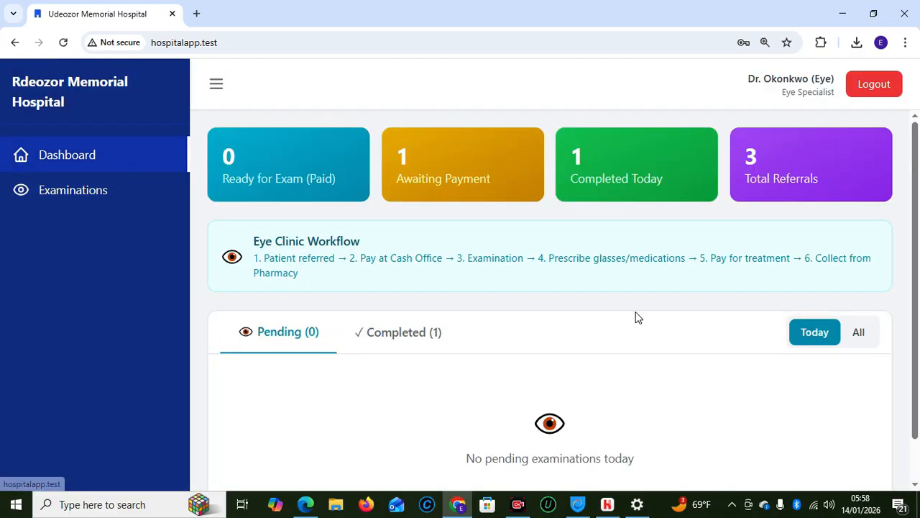
Start a Glasses Rx from the patient's card among today's completed examinations
{"action": "scroll", "coordinate": [917, 270], "scroll_direction": "down", "scroll_amount": 1}
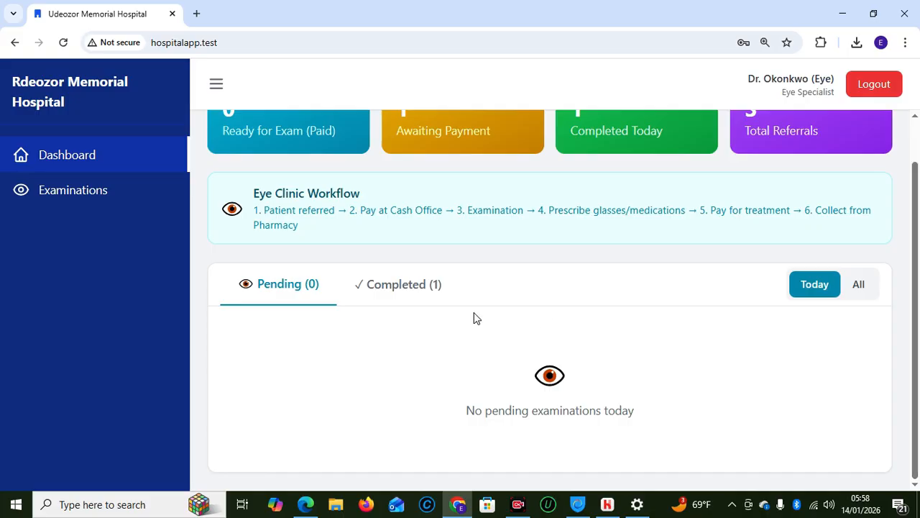
{"action": "left_click", "coordinate": [412, 288]}
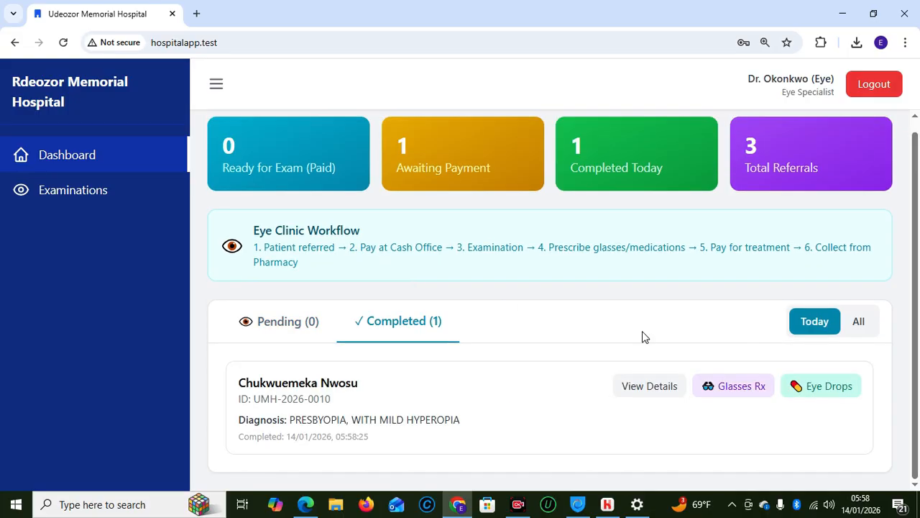
{"action": "left_click", "coordinate": [728, 386]}
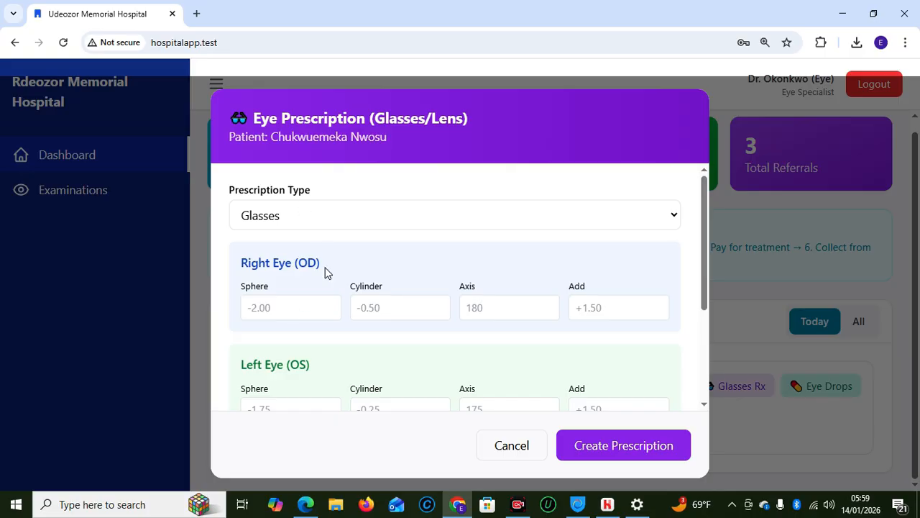
Fill the Right Eye row: sphere +1.50, cylinder '-', axis '-', add -1.50
{"action": "left_click", "coordinate": [281, 302]}
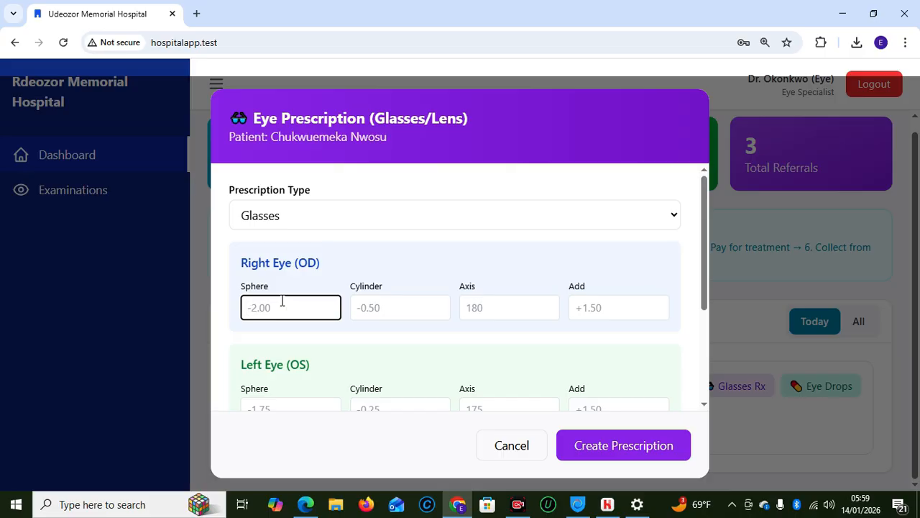
{"action": "type", "text": "+1.50"}
{"action": "left_click", "coordinate": [403, 314]}
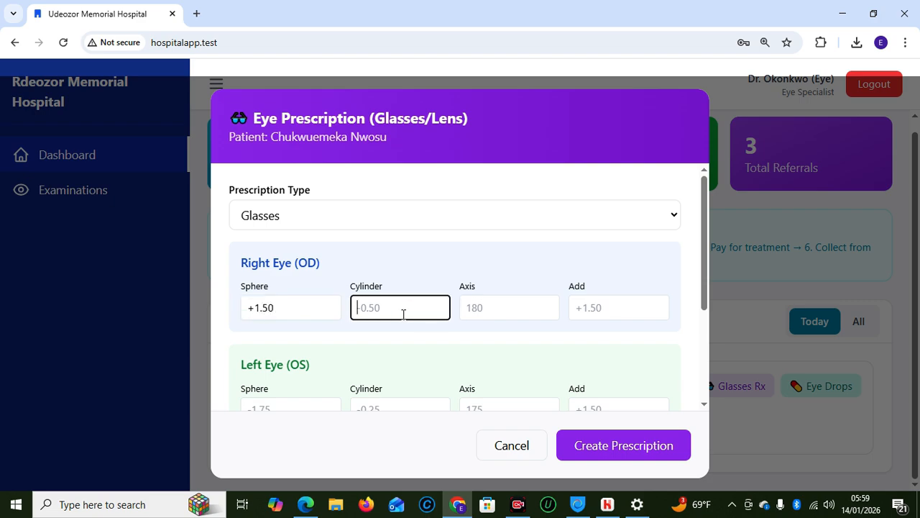
{"action": "type", "text": "-"}
{"action": "left_click", "coordinate": [495, 307]}
{"action": "type", "text": "-"}
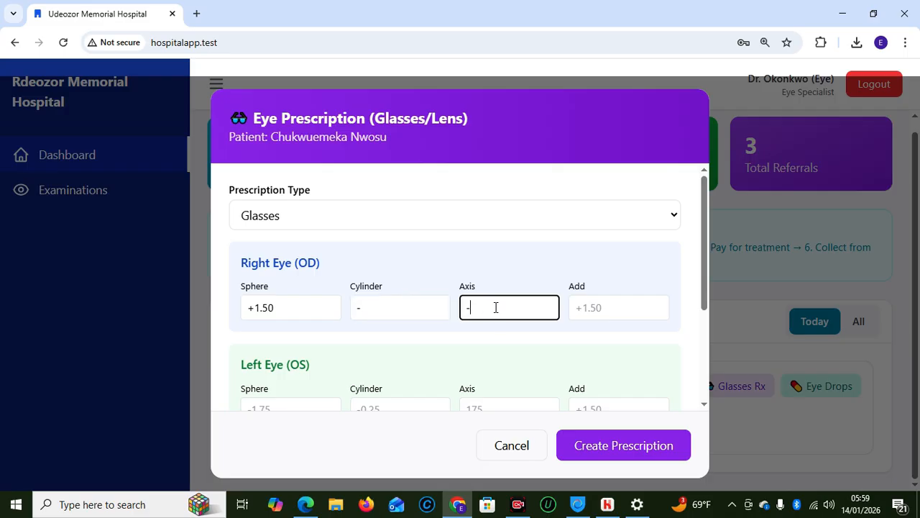
{"action": "left_click", "coordinate": [597, 312]}
{"action": "type", "text": "-1"}
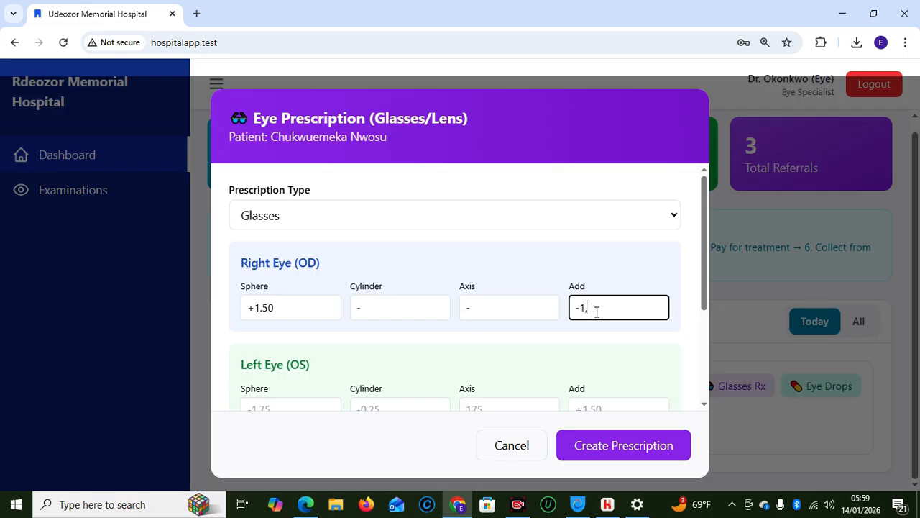
{"action": "type", "text": ",50"}
{"action": "key", "text": "BackSpace"}
{"action": "key", "text": "BackSpace"}
{"action": "key", "text": "BackSpace"}
{"action": "type", "text": ".50"}
{"action": "left_click_drag", "start_coordinate": [703, 303], "coordinate": [706, 367]}
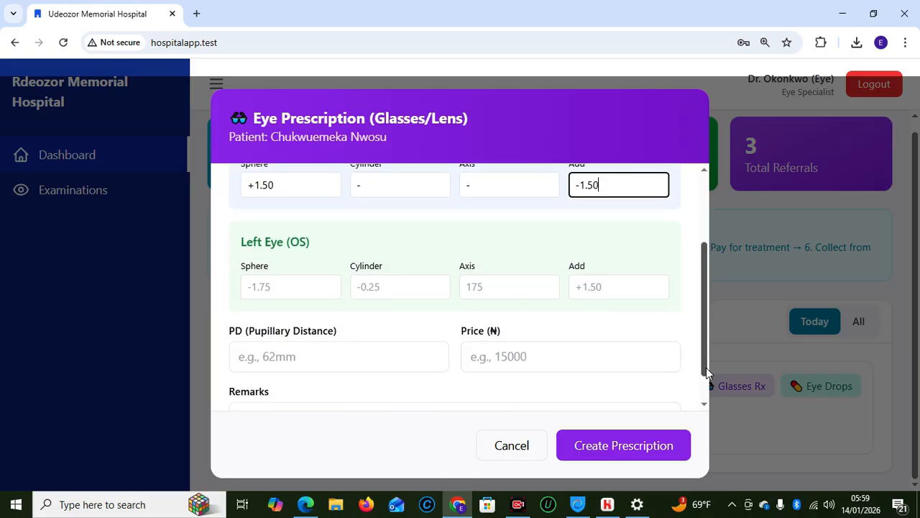
Enter the left-eye values: sphere +1.25, axis '-', add +1.50, fixing stray characters
{"action": "left_click", "coordinate": [267, 297]}
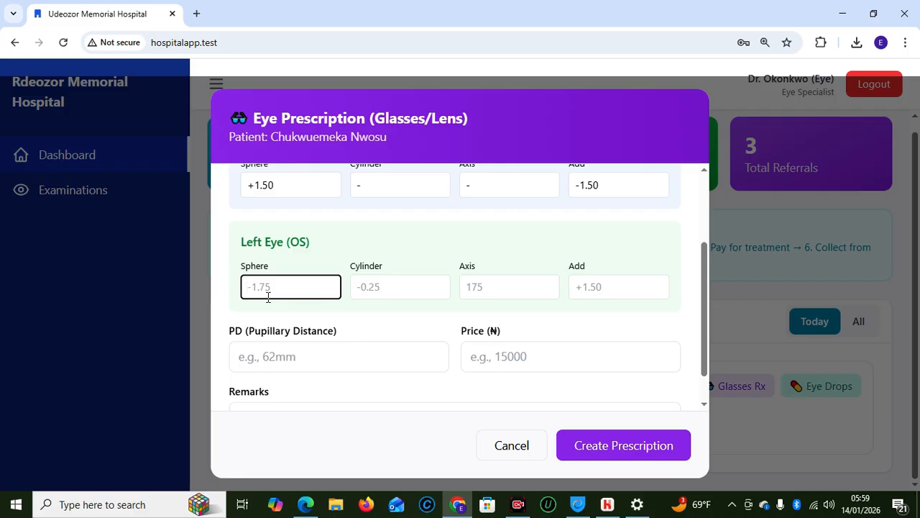
{"action": "type", "text": "0"}
{"action": "key", "text": "BackSpace"}
{"action": "type", "text": "+1.25"}
{"action": "left_click", "coordinate": [389, 291]}
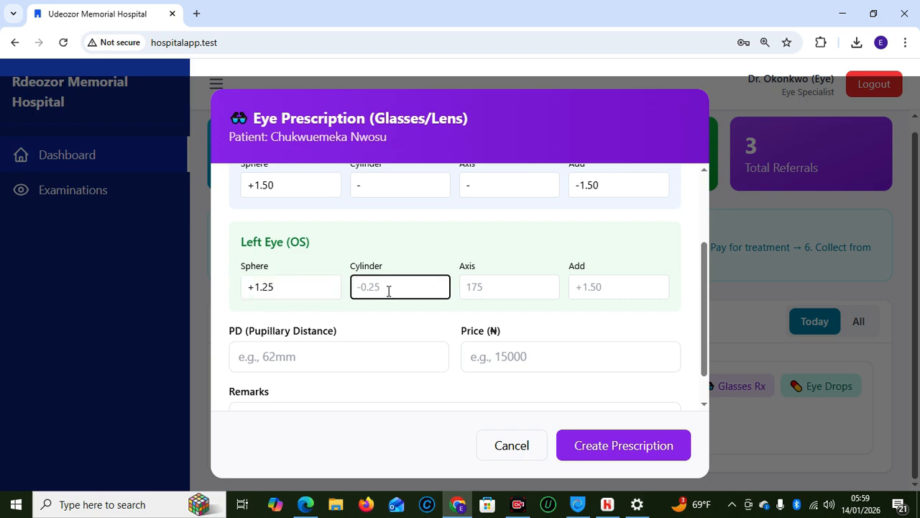
{"action": "type", "text": "0"}
{"action": "key", "text": "BackSpace"}
{"action": "type", "text": "-1.50"}
{"action": "key", "text": "BackSpace"}
{"action": "left_click", "coordinate": [502, 291]}
{"action": "type", "text": "-"}
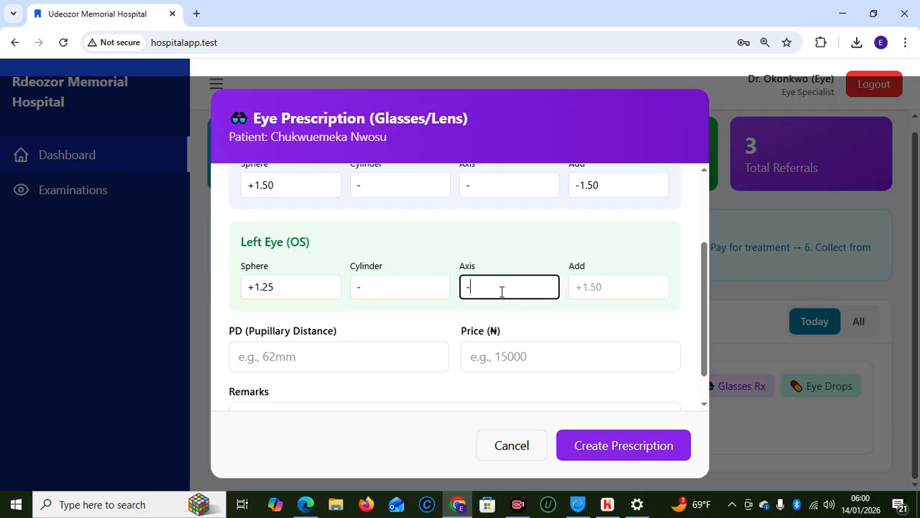
{"action": "left_click", "coordinate": [635, 280]}
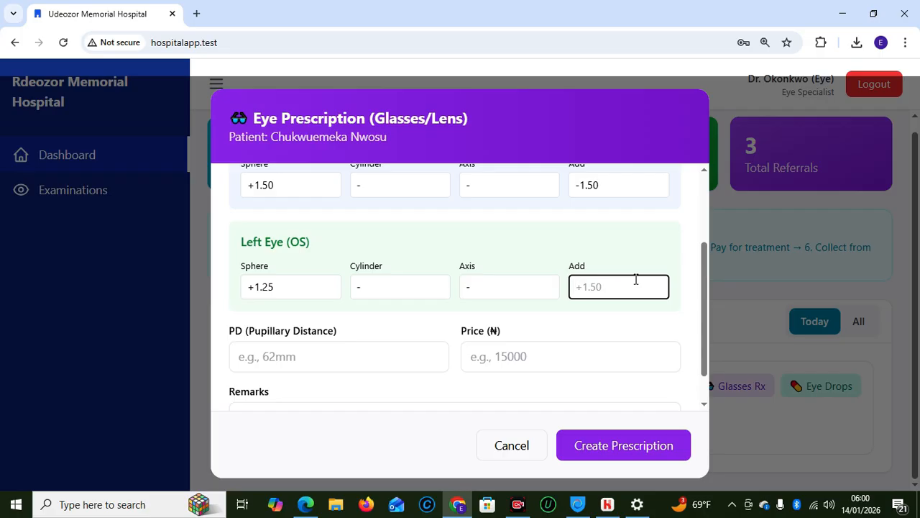
{"action": "type", "text": "_"}
{"action": "key", "text": "BackSpace"}
{"action": "type", "text": "-"}
{"action": "key", "text": "BackSpace"}
{"action": "type", "text": "+1.50"}
Set pupillary distance to 64mm and price to 15000, then put the cursor in Remarks
{"action": "left_click", "coordinate": [372, 357]}
{"action": "type", "text": "64MM"}
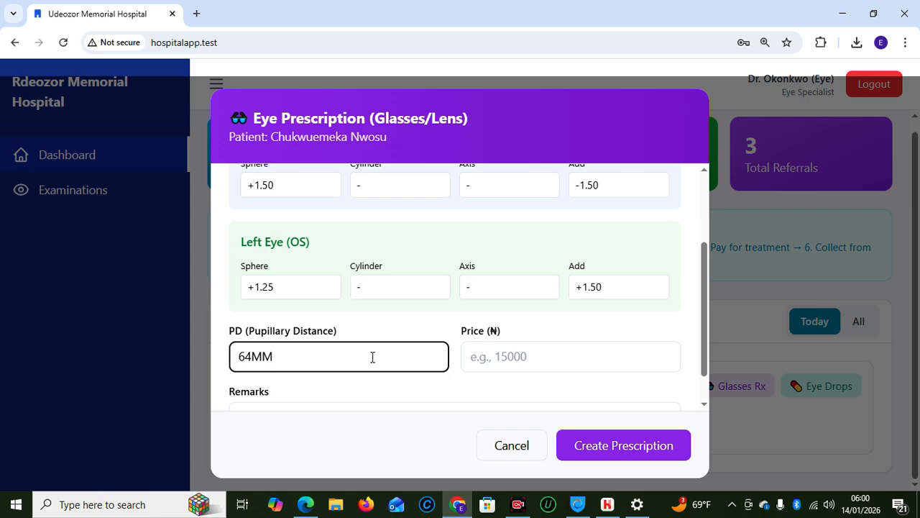
{"action": "key", "text": "BackSpace"}
{"action": "key", "text": "BackSpace"}
{"action": "type", "text": "mm"}
{"action": "left_click", "coordinate": [530, 360]}
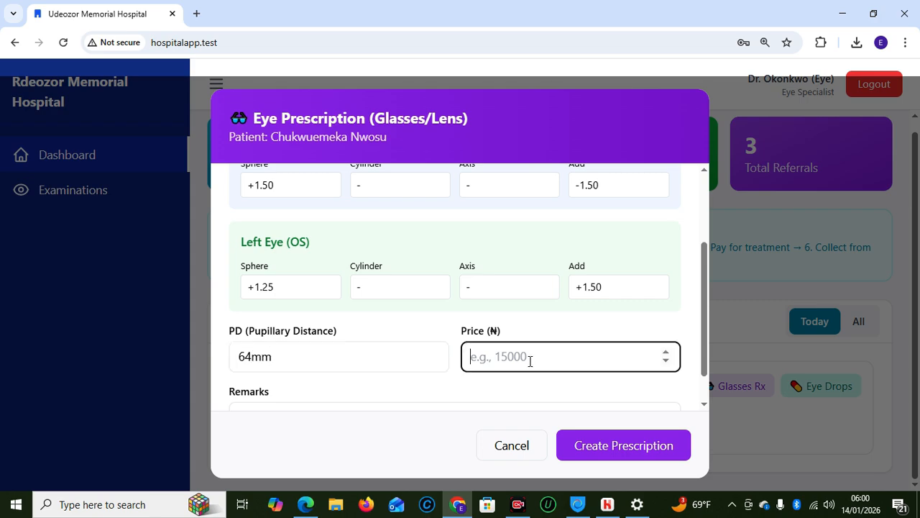
{"action": "type", "text": "15000"}
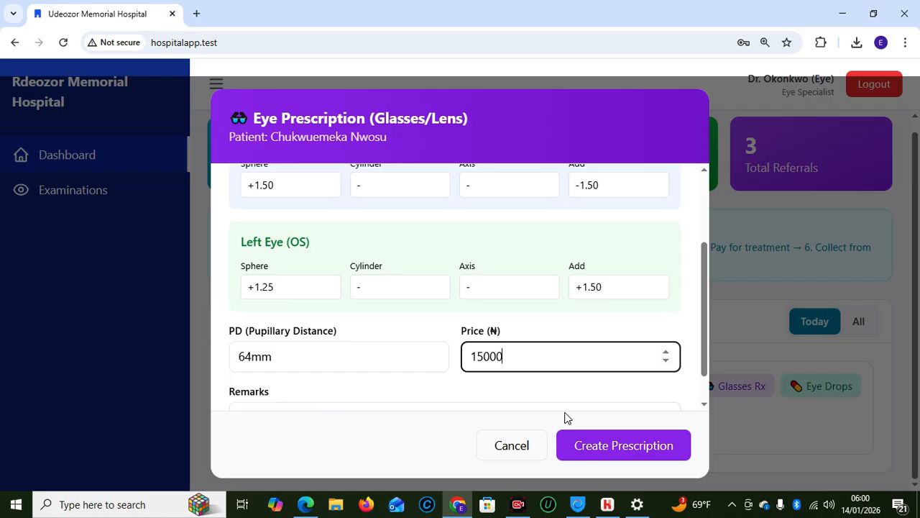
{"action": "left_click_drag", "start_coordinate": [705, 352], "coordinate": [710, 425]}
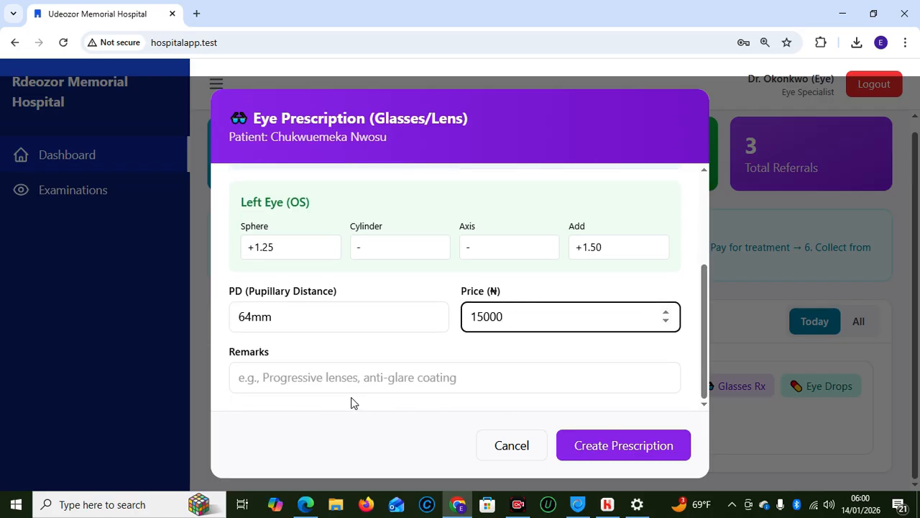
{"action": "left_click", "coordinate": [341, 381]}
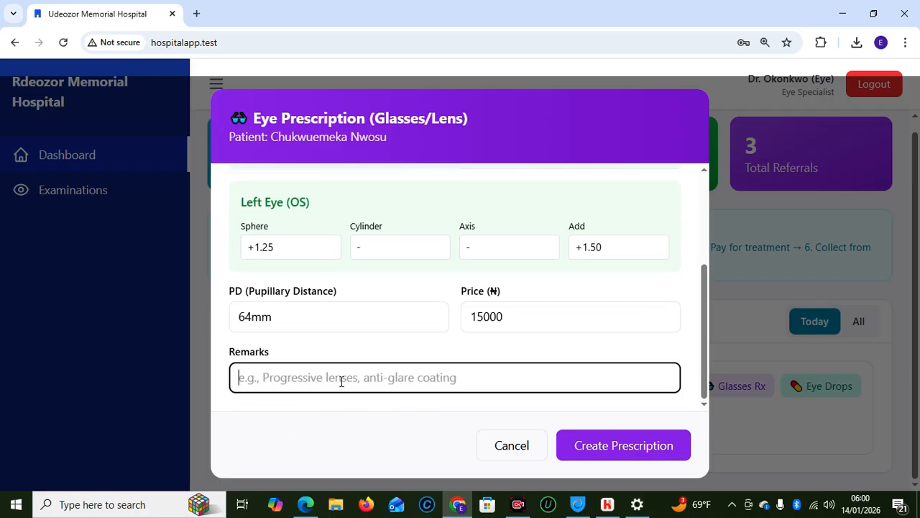
Add the remark 'Progressive lenses recommend for reading and distance' and create the prescription
{"action": "type", "text": "Pr"}
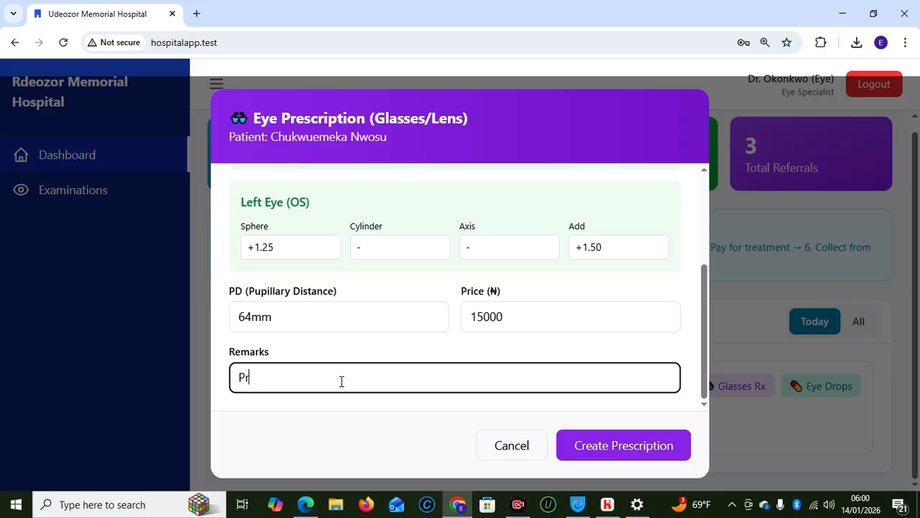
{"action": "type", "text": "ogressive lenses"}
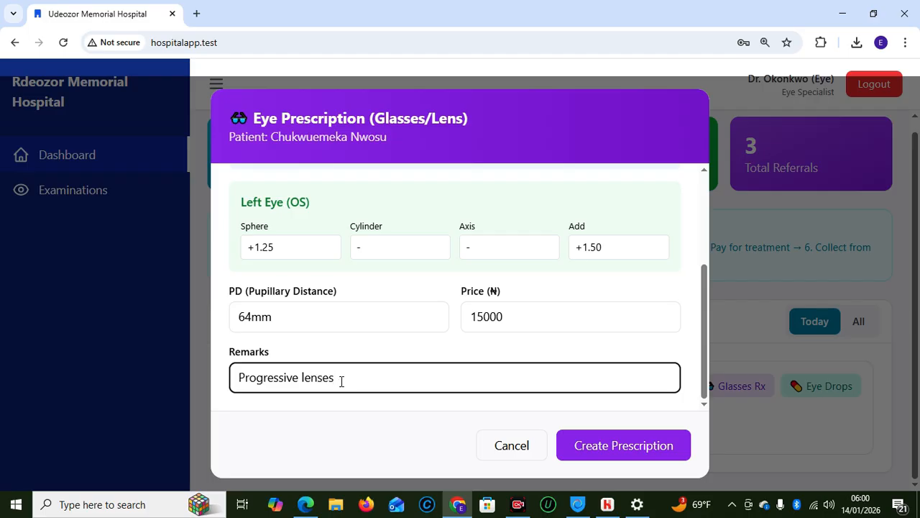
{"action": "type", "text": " recommend for reading a"}
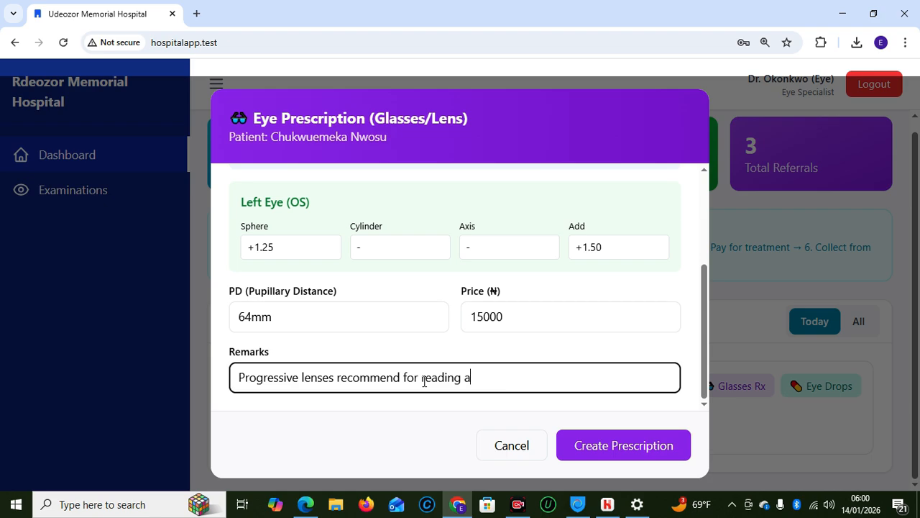
{"action": "type", "text": "nd distance"}
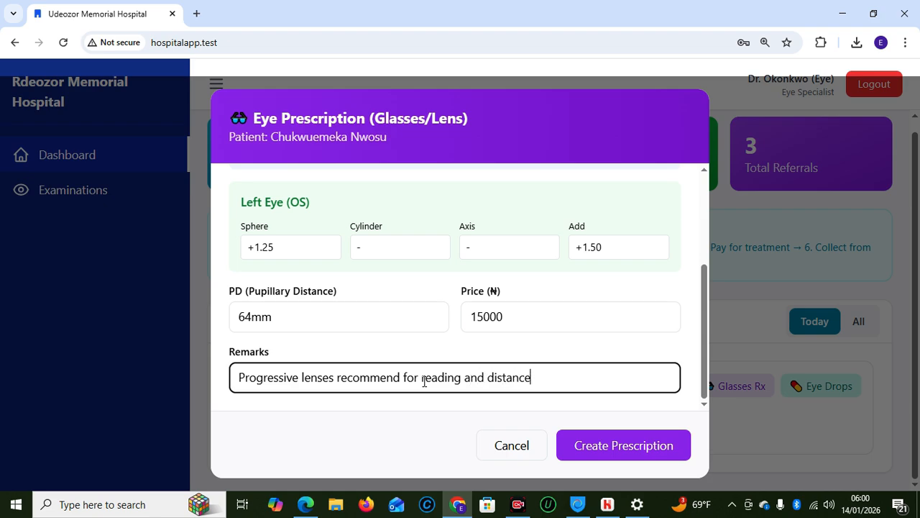
{"action": "left_click", "coordinate": [631, 442]}
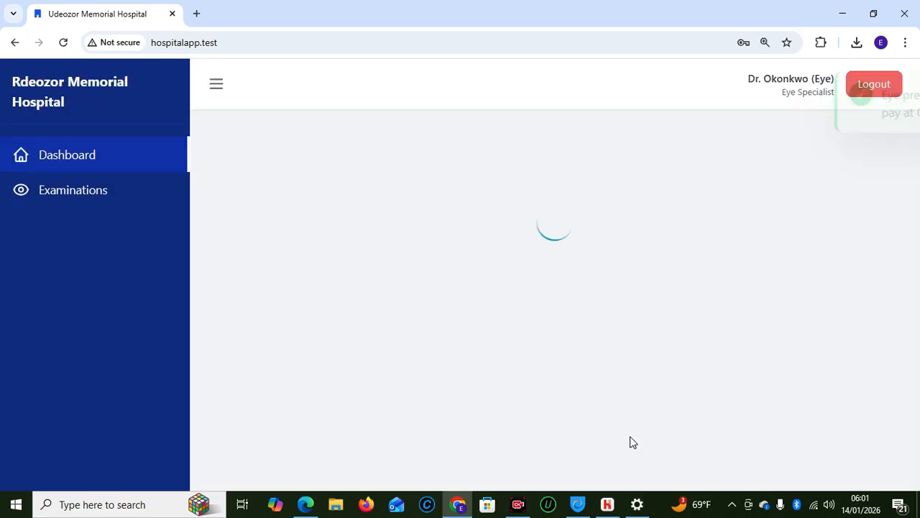
{"action": "scroll", "coordinate": [919, 350], "scroll_direction": "down", "scroll_amount": 1}
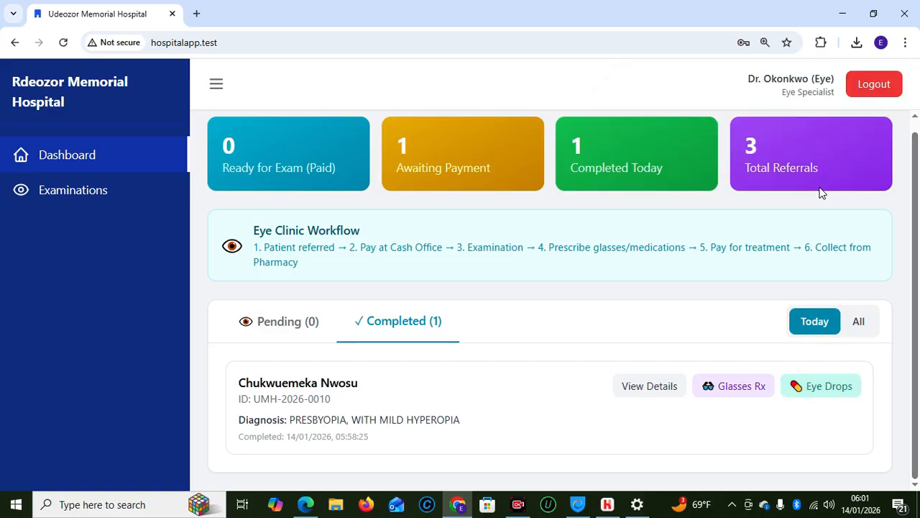
Log out and sign back in as the accountant using the browser's saved login
{"action": "left_click", "coordinate": [874, 85]}
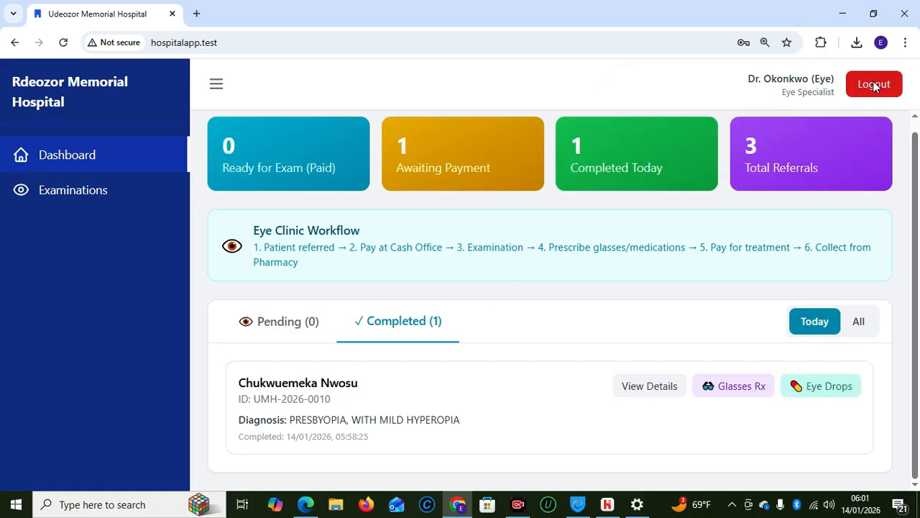
{"action": "left_click", "coordinate": [438, 276]}
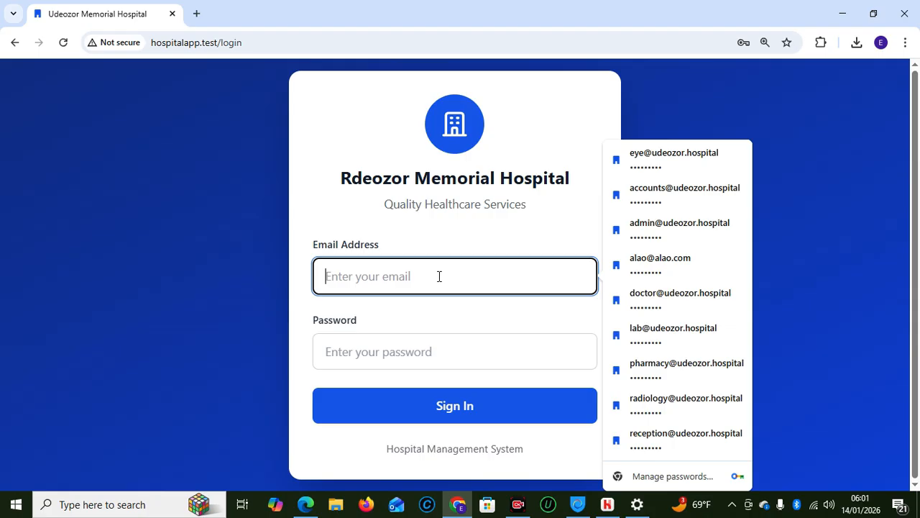
{"action": "left_click", "coordinate": [663, 205]}
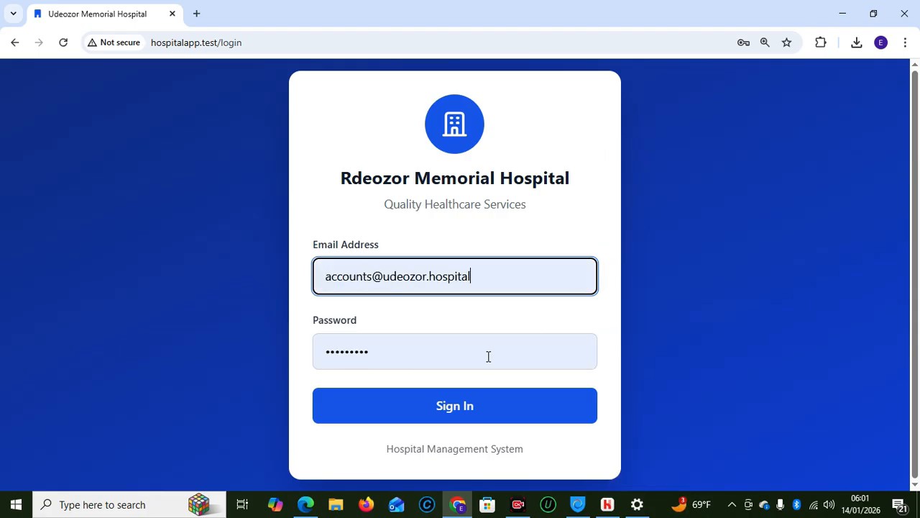
{"action": "left_click", "coordinate": [469, 408]}
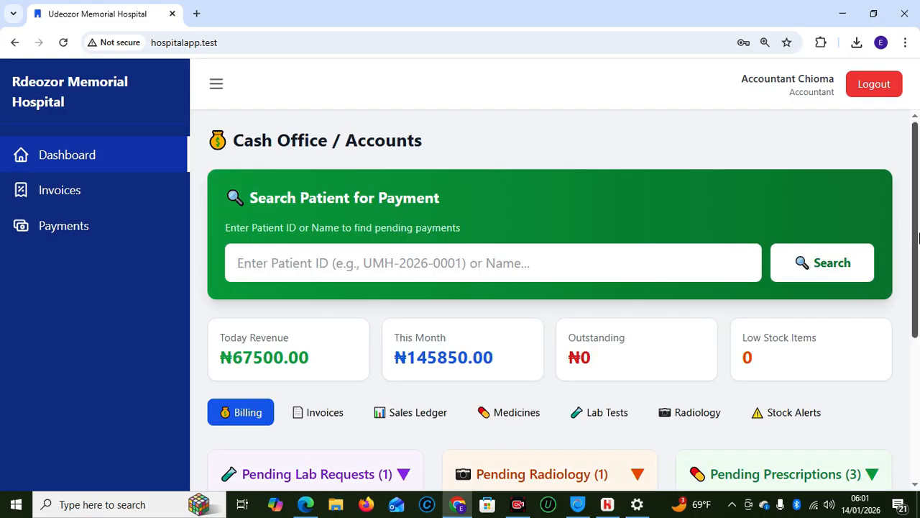
{"action": "left_click_drag", "start_coordinate": [918, 238], "coordinate": [918, 282]}
Search the patient's pending payments by pasted ID and bill the ₦15,000 Glasses Rx
{"action": "left_click", "coordinate": [460, 186]}
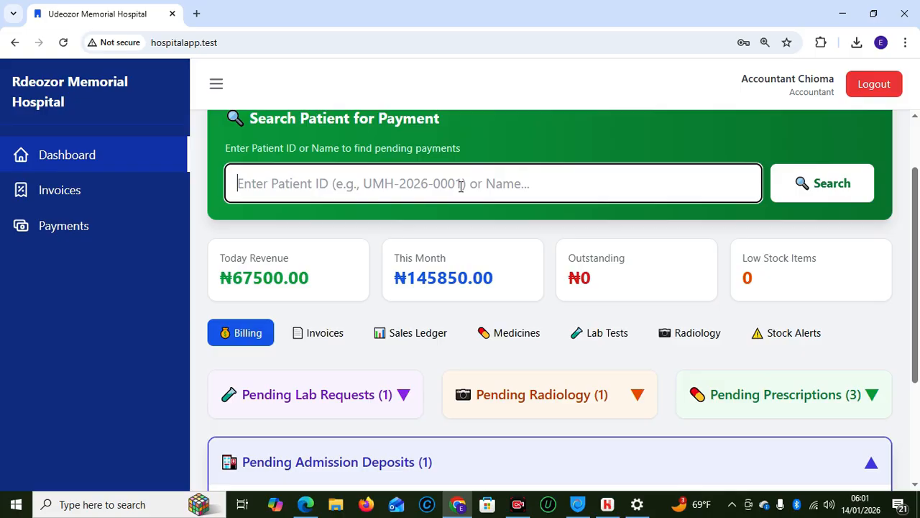
{"action": "type", "text": "UMH-2026-0010"}
{"action": "left_click", "coordinate": [795, 199]}
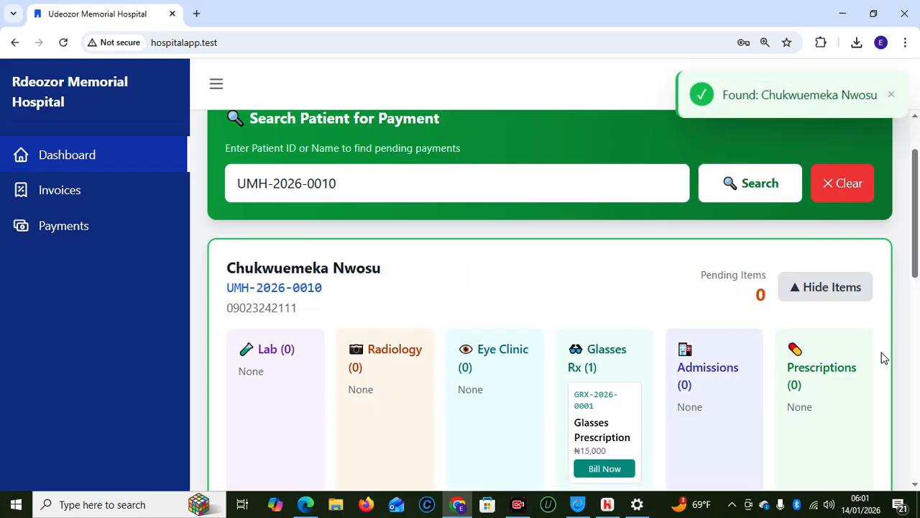
{"action": "left_click_drag", "start_coordinate": [914, 269], "coordinate": [912, 299]}
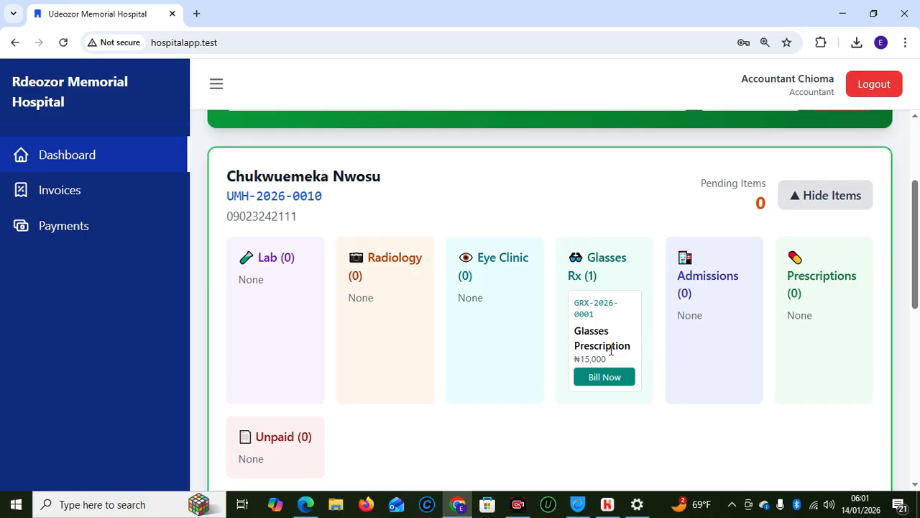
{"action": "left_click", "coordinate": [594, 383]}
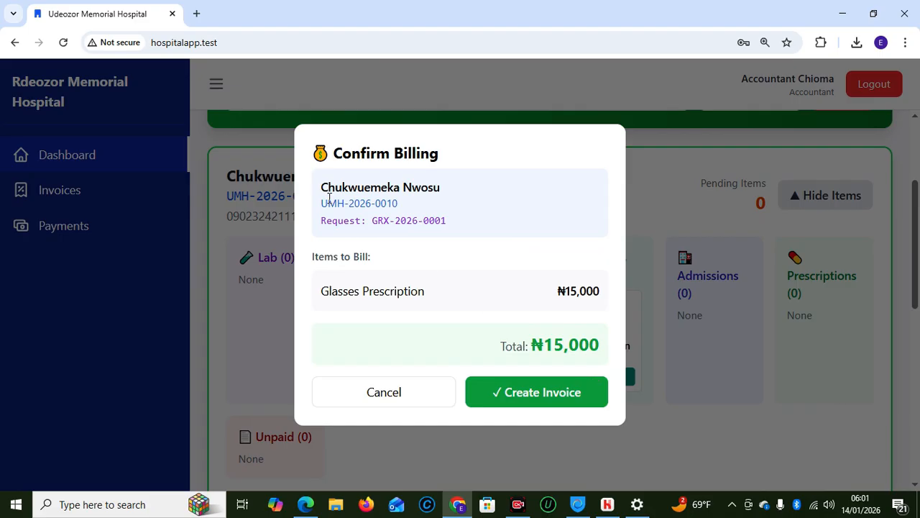
Create the invoice and record the full ₦15,000 cash payment
{"action": "left_click", "coordinate": [547, 396]}
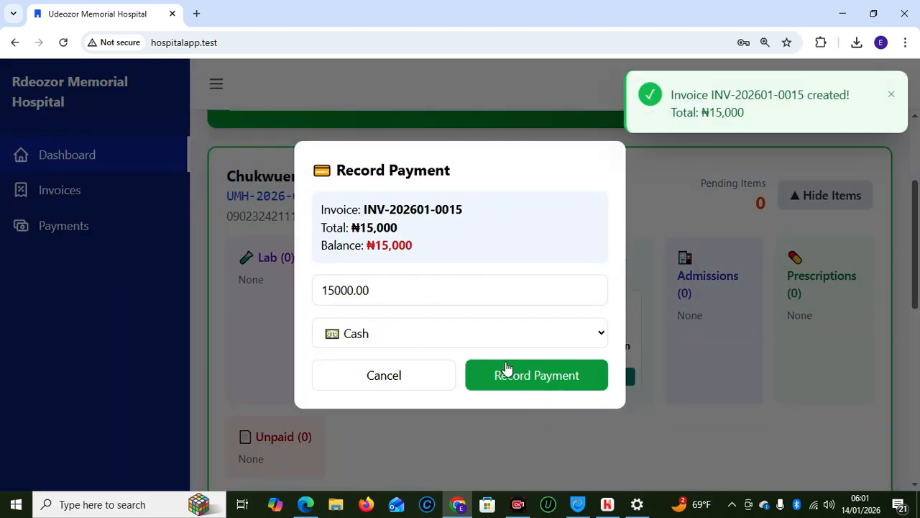
{"action": "left_click", "coordinate": [514, 378]}
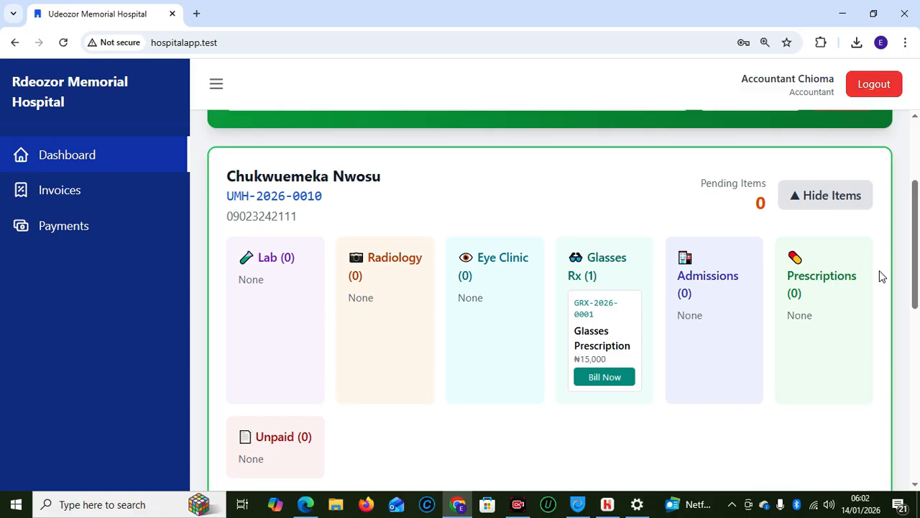
Review today's invoices, then bring up the Sales Ledger report form
{"action": "left_click_drag", "start_coordinate": [917, 247], "coordinate": [918, 377]}
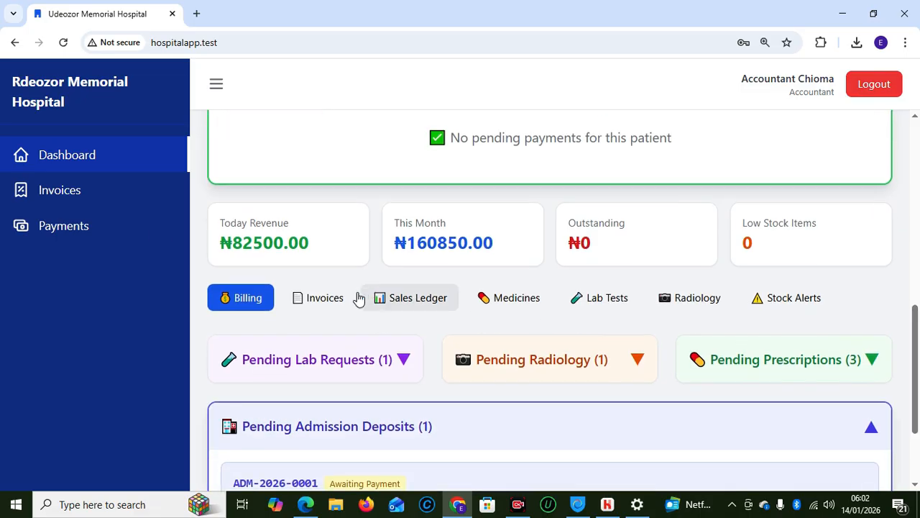
{"action": "left_click", "coordinate": [326, 299]}
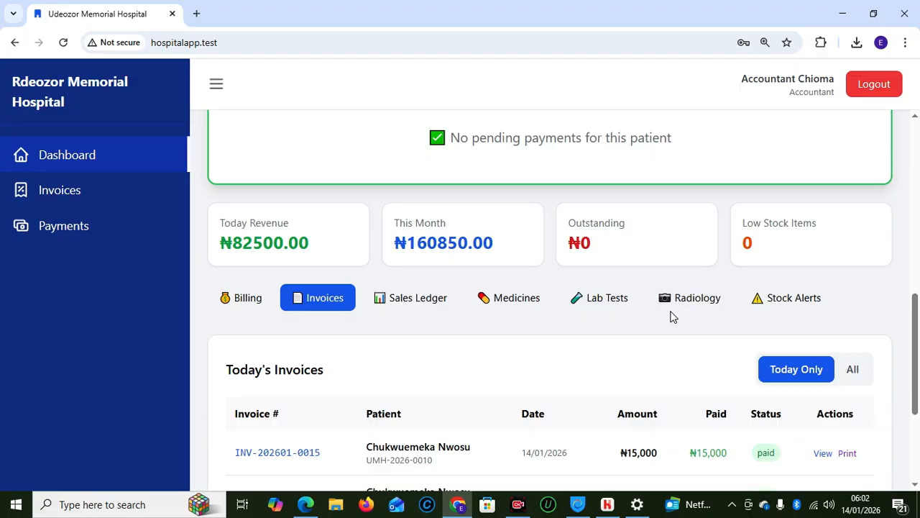
{"action": "left_click", "coordinate": [410, 305]}
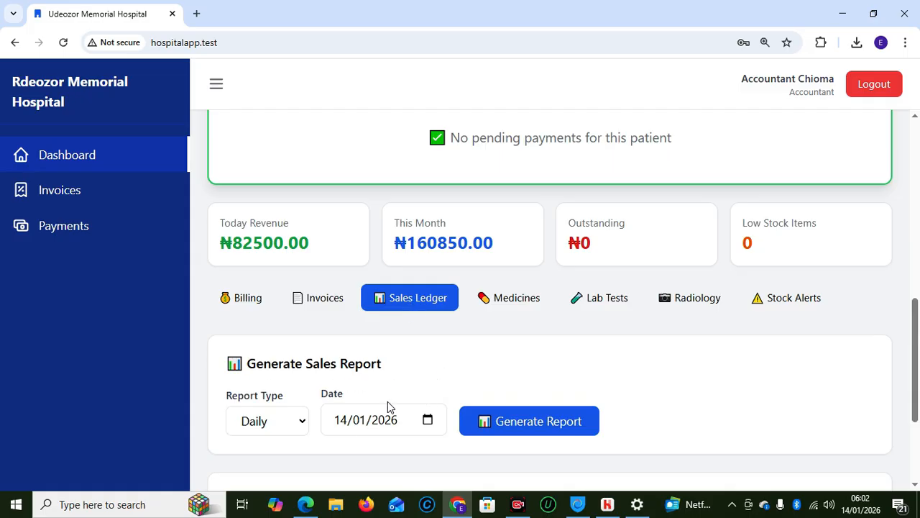
Generate the daily sales report for 13/01/2026 and review the results
{"action": "left_click", "coordinate": [340, 424]}
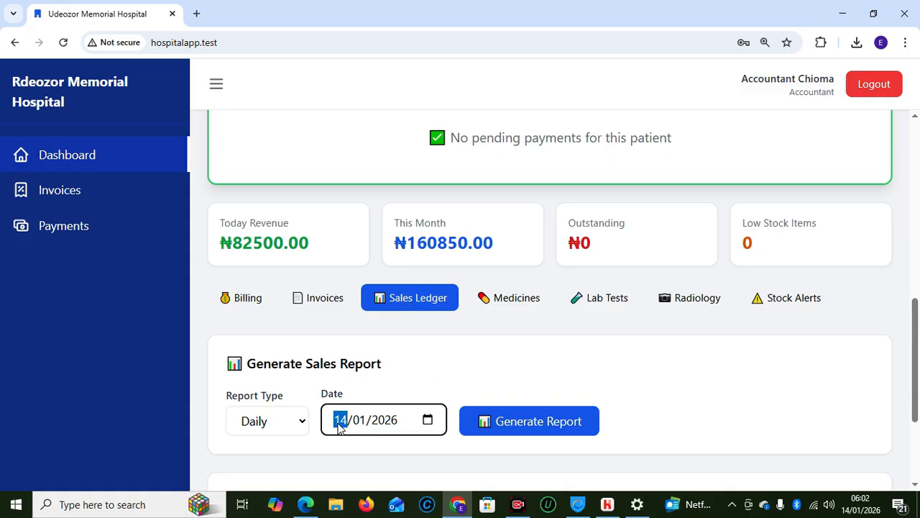
{"action": "type", "text": "13"}
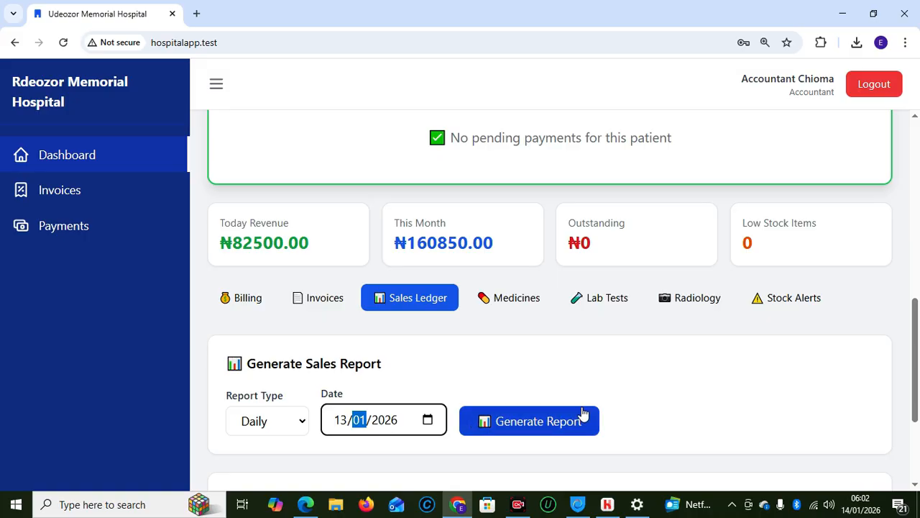
{"action": "left_click", "coordinate": [559, 422]}
{"action": "mouse_move", "coordinate": [917, 277]}
{"action": "left_mouse_down"}
{"action": "mouse_move", "coordinate": [917, 354]}
{"action": "mouse_move", "coordinate": [916, 264]}
{"action": "left_mouse_up"}
{"action": "left_click_drag", "start_coordinate": [917, 297], "coordinate": [917, 335]}
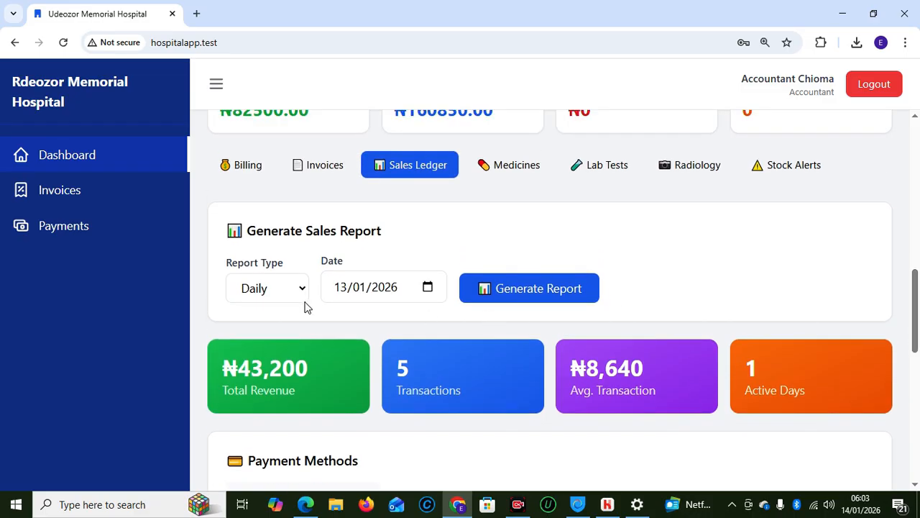
Regenerate the report for 14/01/2026, showing ₦82,500 revenue from 5 transactions
{"action": "left_click", "coordinate": [344, 287]}
{"action": "type", "text": "14"}
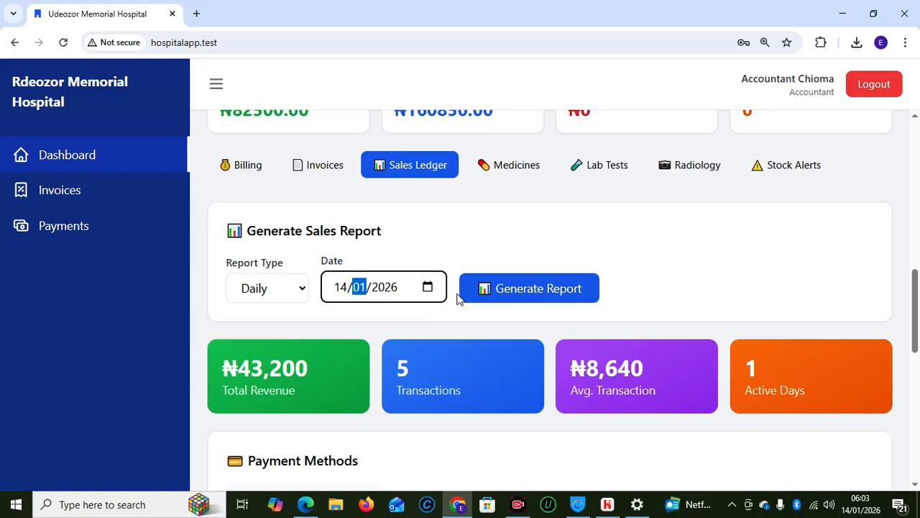
{"action": "left_click", "coordinate": [577, 288]}
{"action": "left_click_drag", "start_coordinate": [916, 295], "coordinate": [889, 282]}
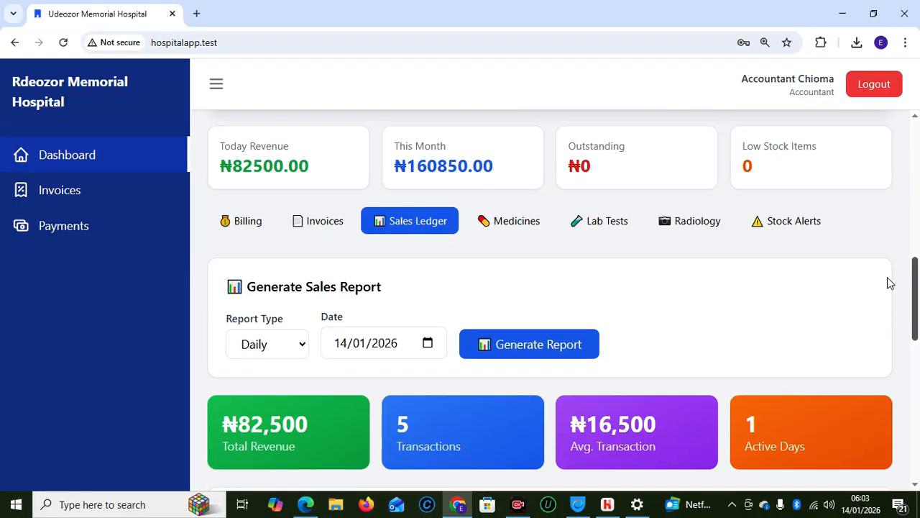